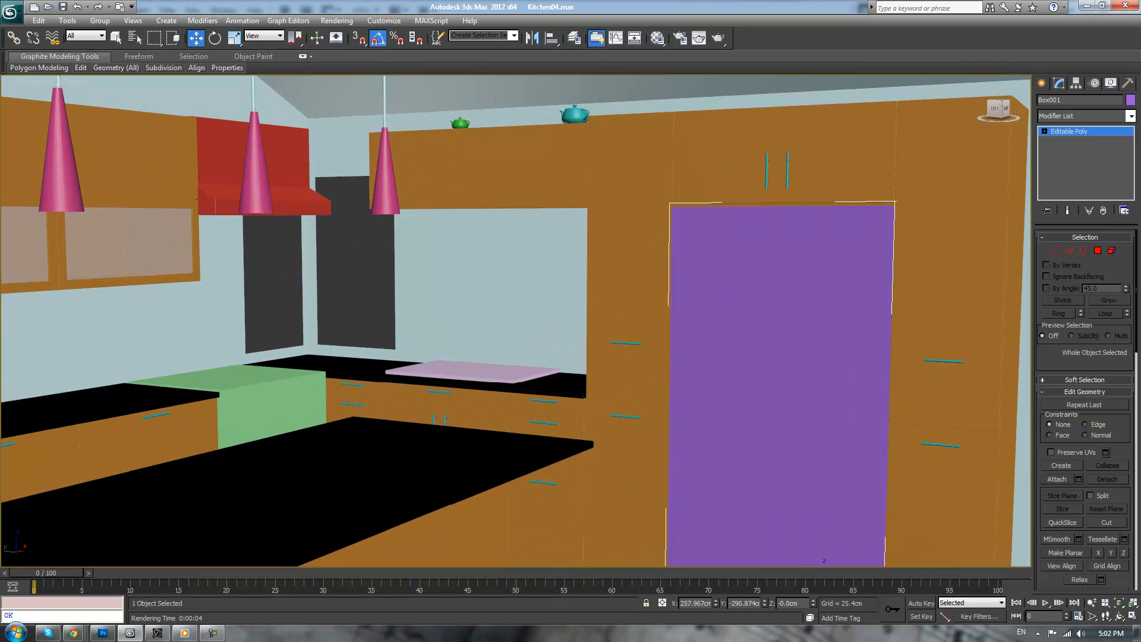
- Switch to the browser and examine the reference photos of the ice and water dispenser and the side-by-side refrigerator
key("alt+Tab")
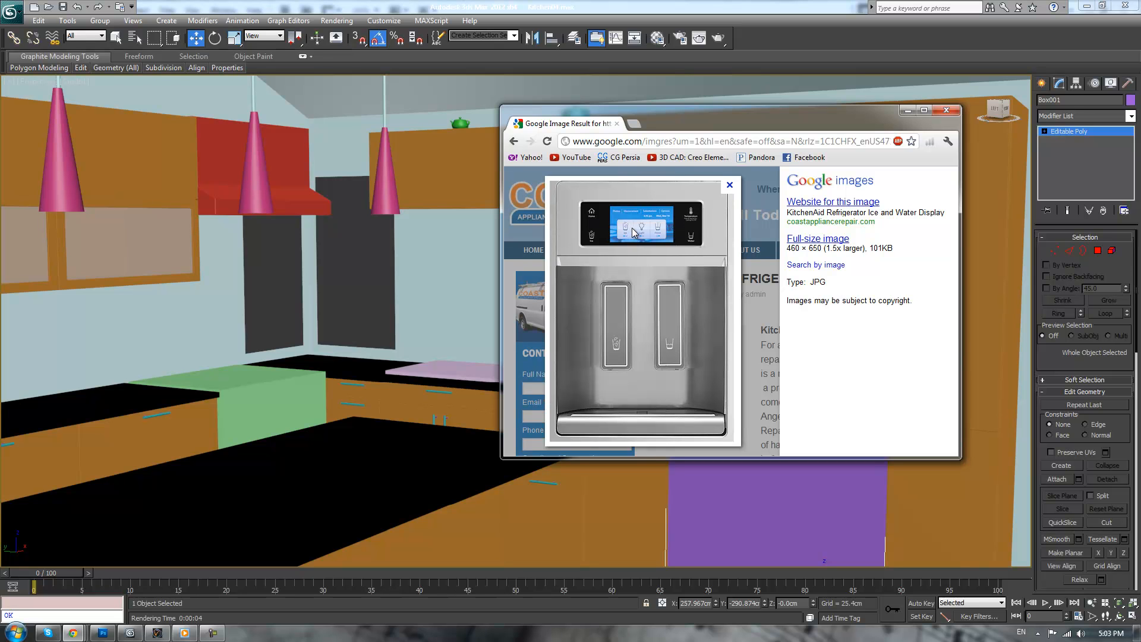
left_click_drag(680, 117, 1140, 110)
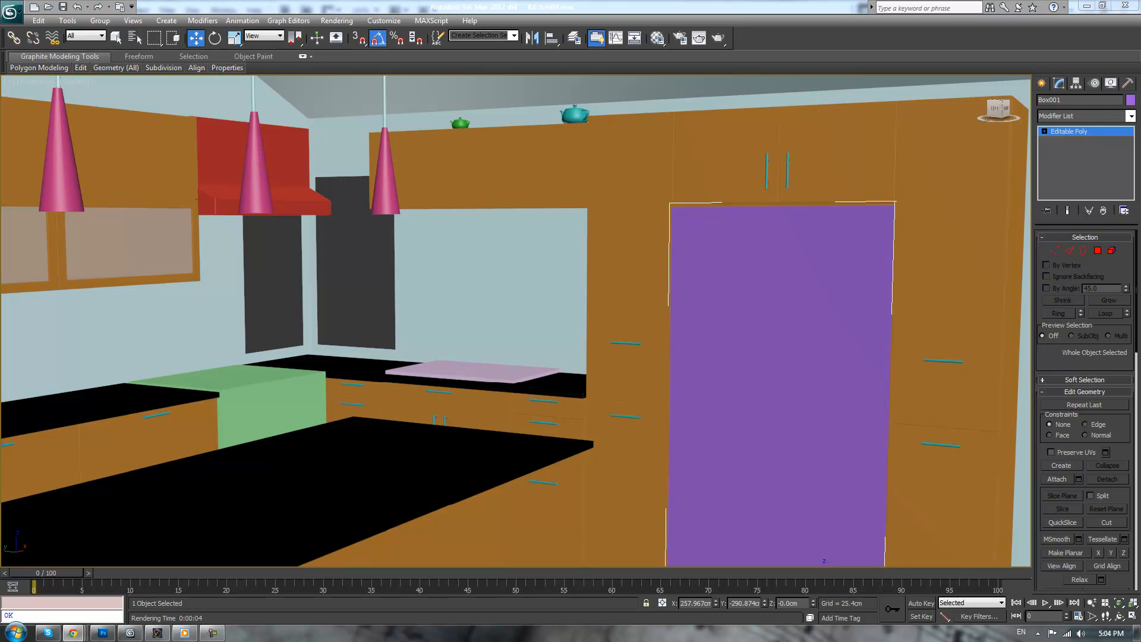
left_click_drag(1140, 92, 503, 99)
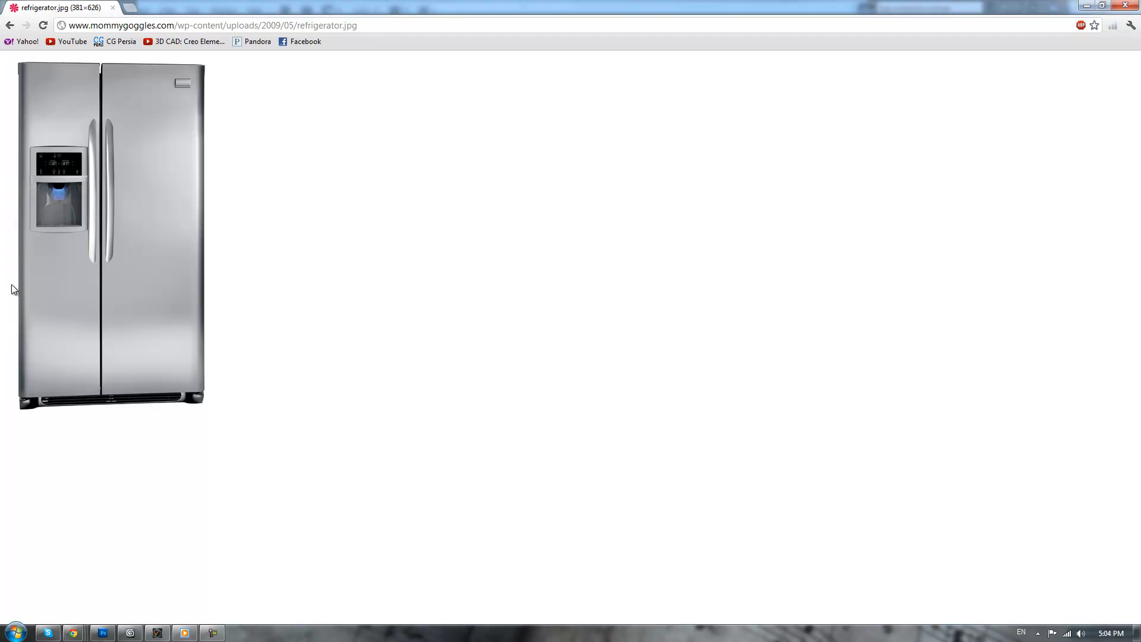
left_click_drag(214, 6, 791, 114)
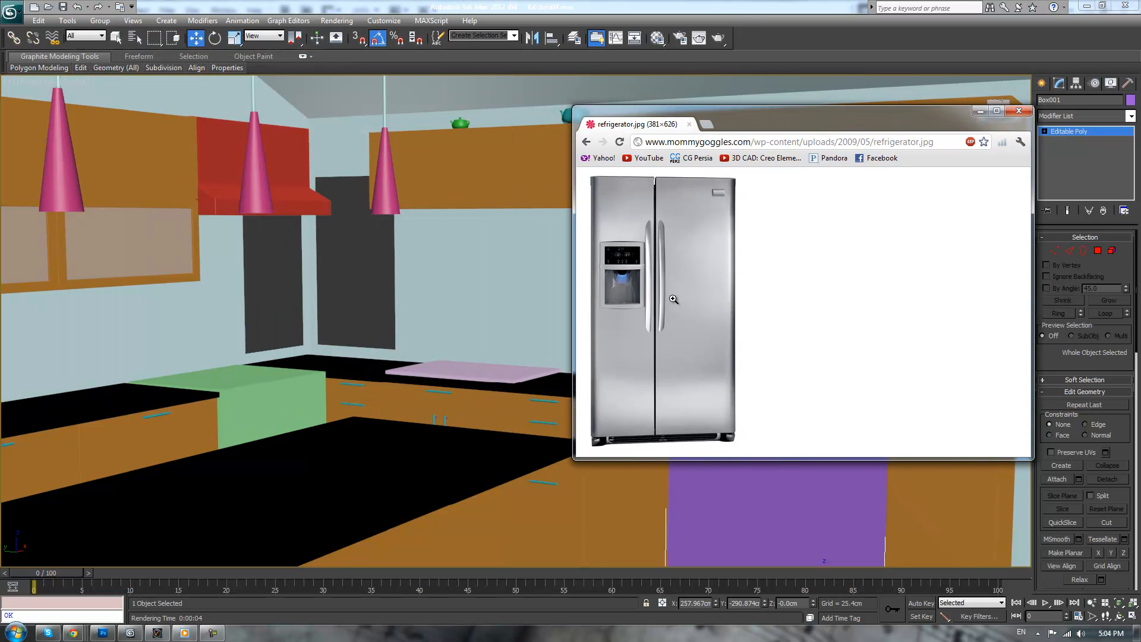
left_click_drag(845, 110, 1140, 134)
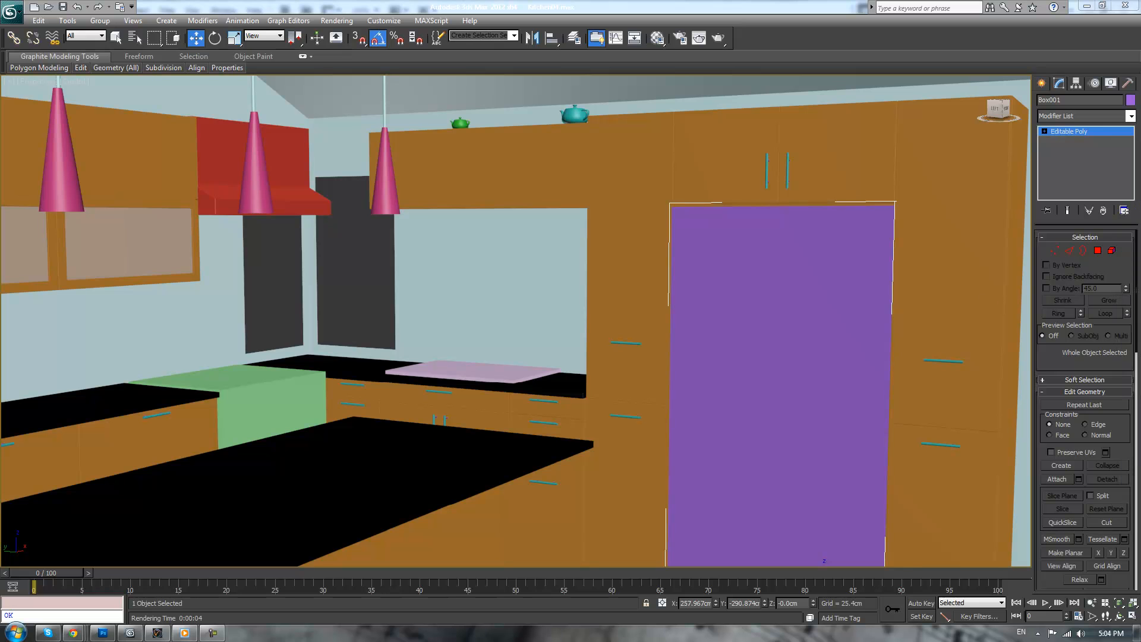
- In the Left view, narrow the purple refrigerator box by moving its left-hand vertices inward to about -267.6 cm in Y
left_click(843, 316)
scroll(843, 316, "down", 3)
middle_click_drag(749, 338, 734, 246)
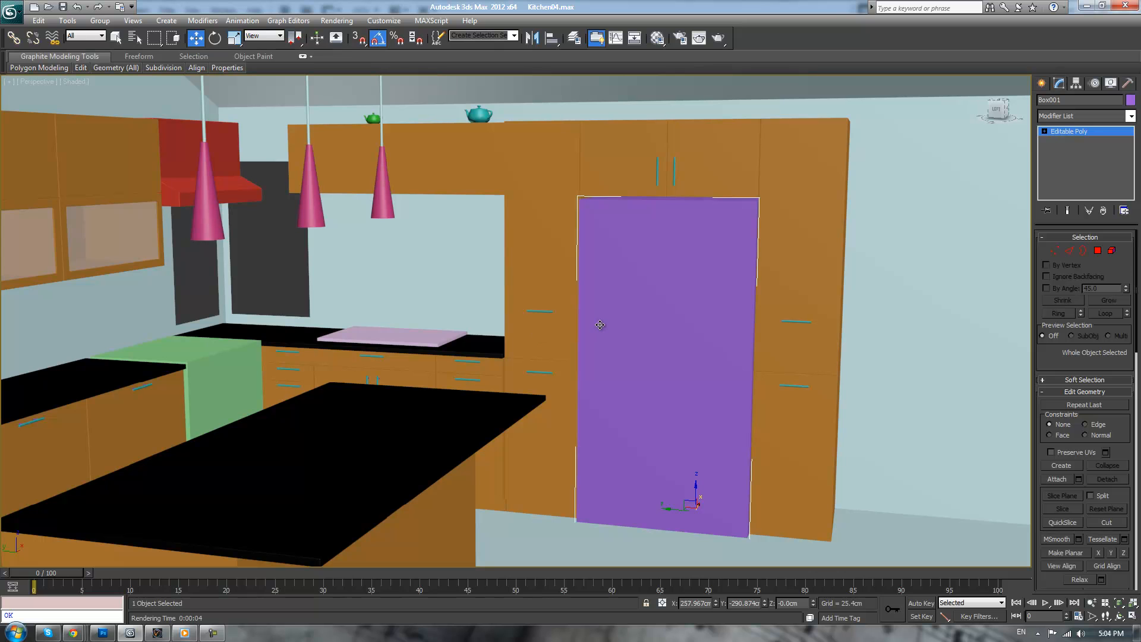
middle_click_drag(723, 317, 731, 318)
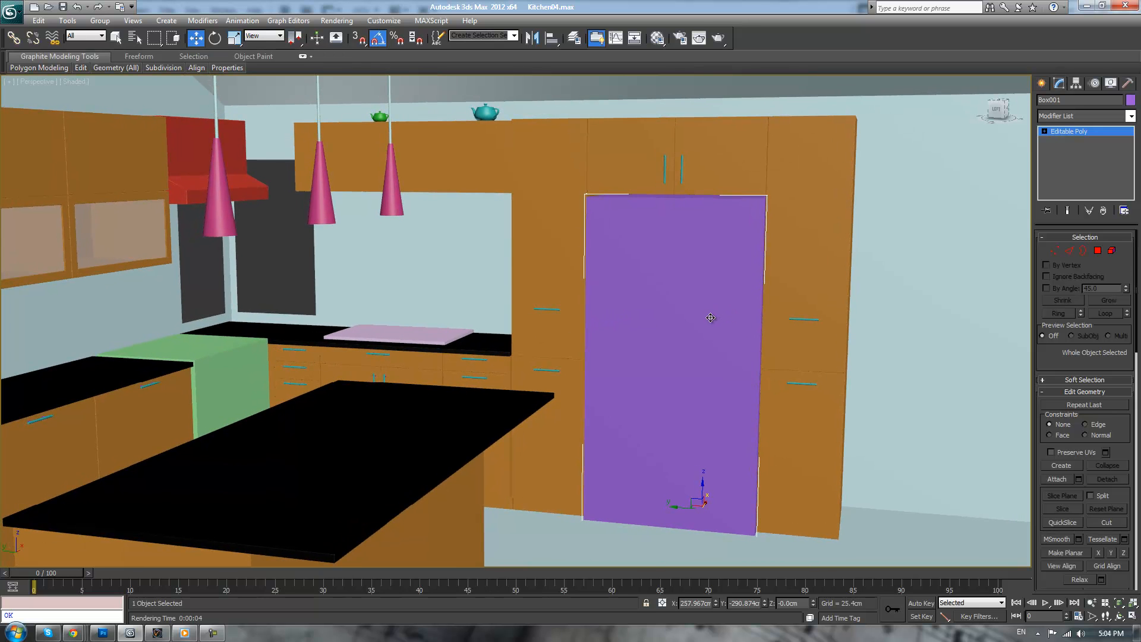
key("f")
key("l")
middle_click_drag(745, 268, 660, 340)
scroll(666, 344, "up", 6)
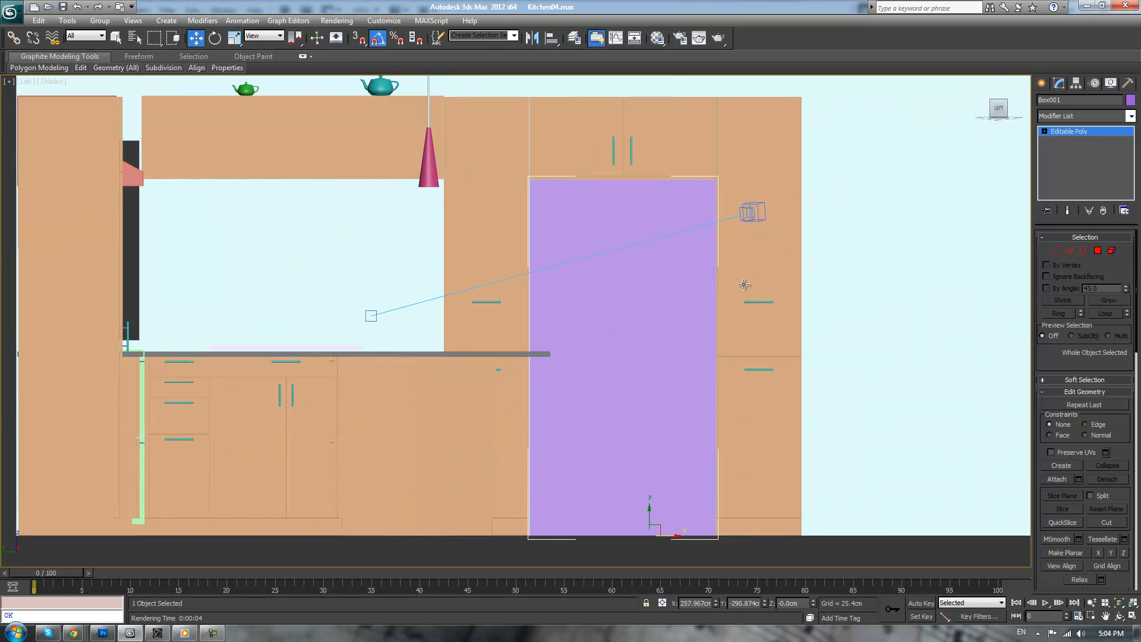
key("1")
left_click_drag(448, 145, 583, 565)
left_click_drag(548, 358, 622, 355)
middle_click_drag(669, 322, 665, 322)
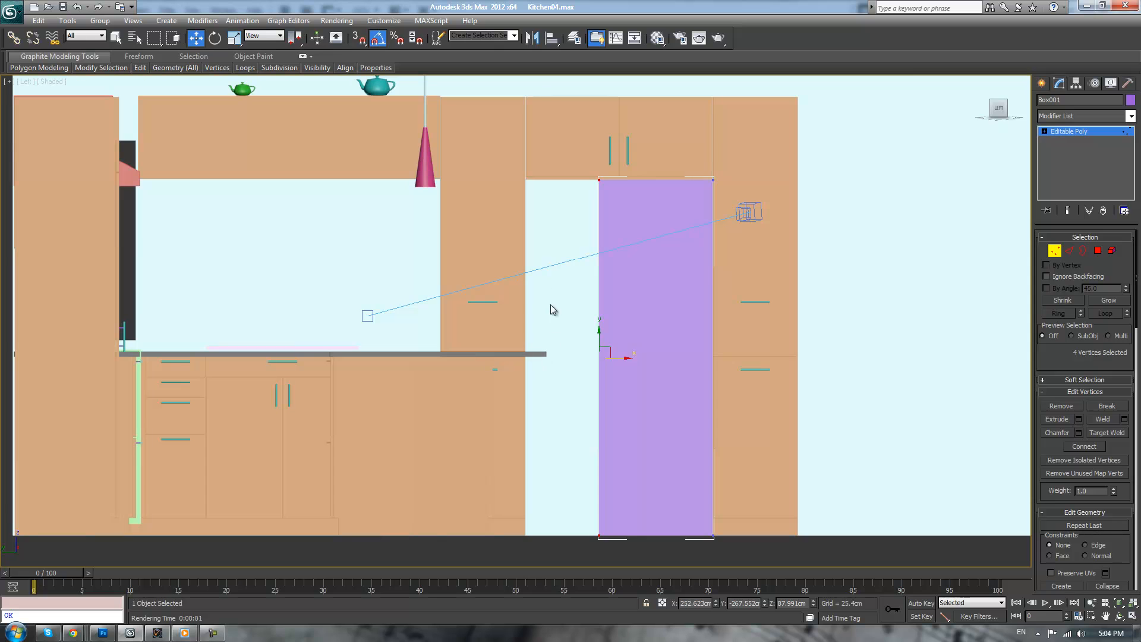
- Raise the four bottom vertices of the refrigerator box to a height of about 6.3 cm
scroll(733, 302, "up", 1)
scroll(736, 305, "down", 1)
middle_click_drag(757, 378, 745, 329)
left_click_drag(517, 450, 766, 556)
mouse_move(645, 465)
left_mouse_down()
mouse_move(645, 448)
mouse_move(650, 464)
left_mouse_up()
middle_click_drag(738, 410, 741, 424)
middle_click_drag(767, 388, 772, 410)
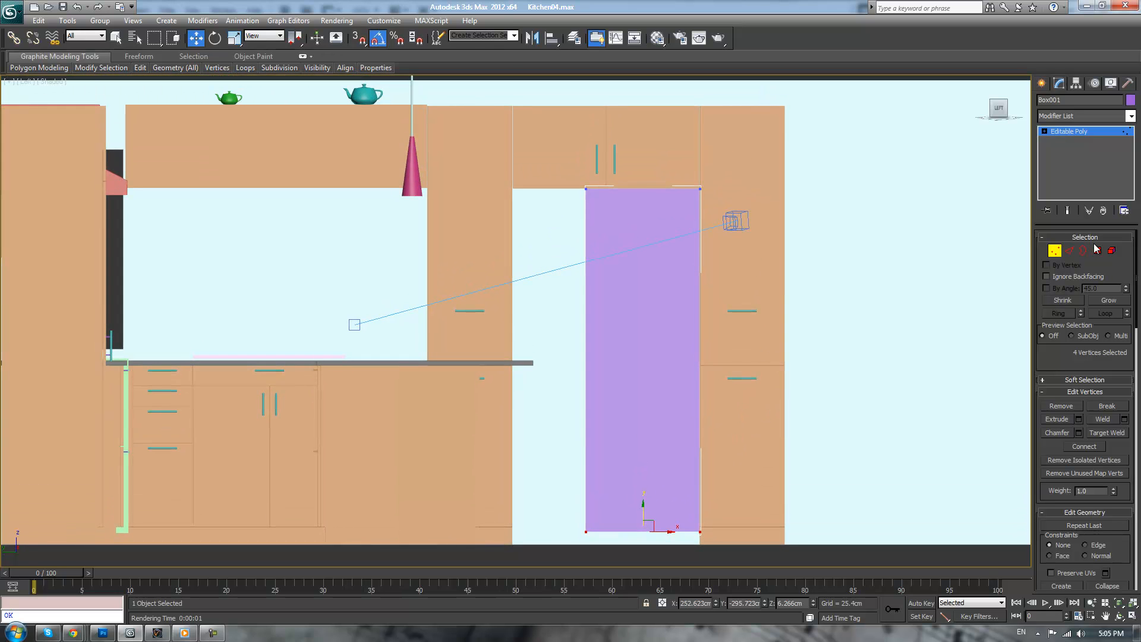
- Leave vertex editing and isolate the refrigerator box in the Perspective view
left_click(1054, 250)
key("2")
key("p")
key("z")
key("2")
right_click(932, 186)
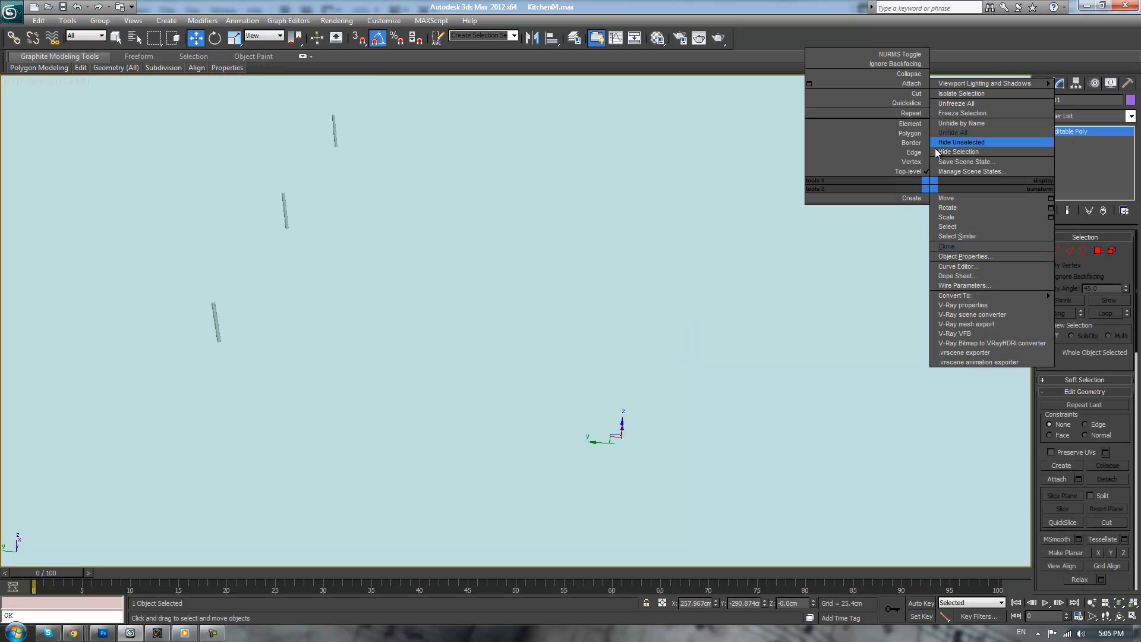
left_click(949, 94)
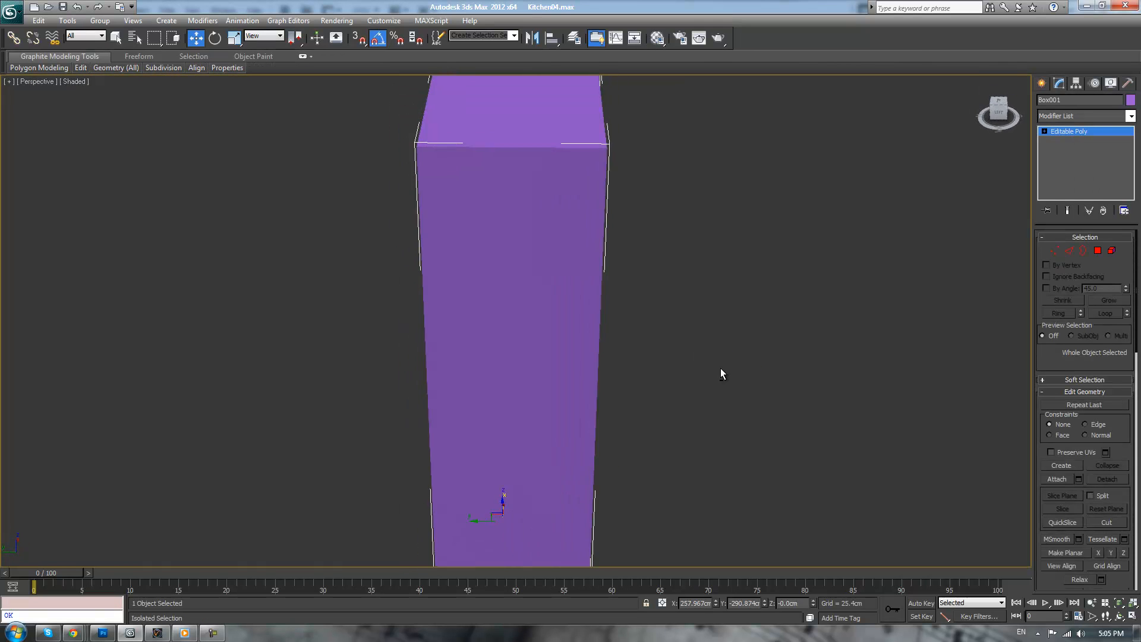
- Chamfer the box's front outer vertical edge by 6 cm with 12 segments and check the rounding
left_click(1069, 250)
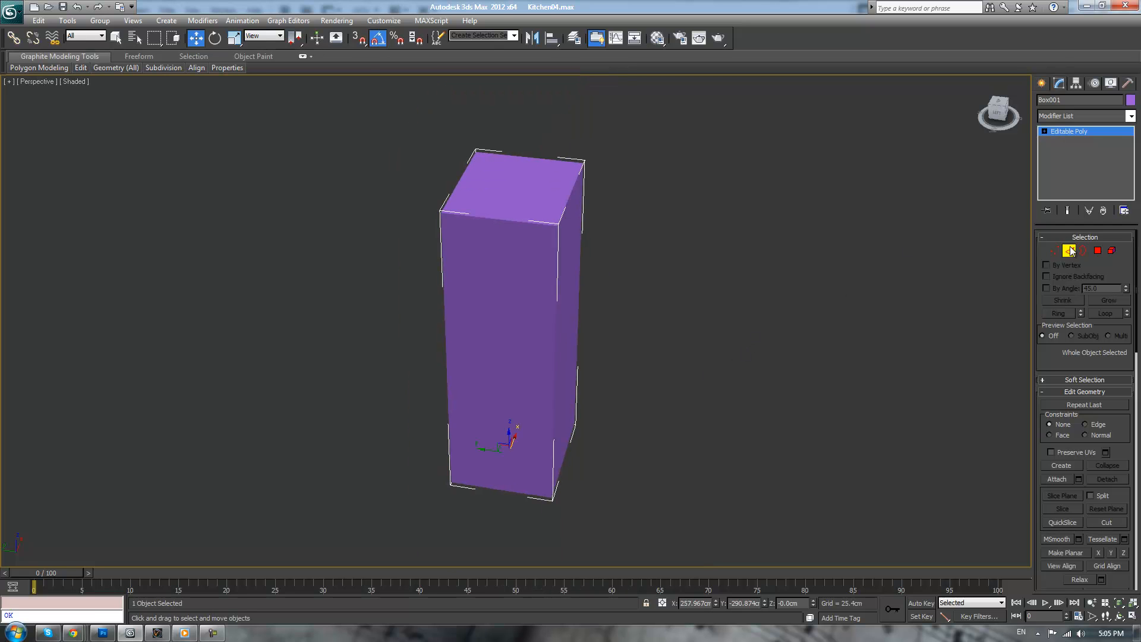
key("F4")
scroll(654, 310, "up", 3)
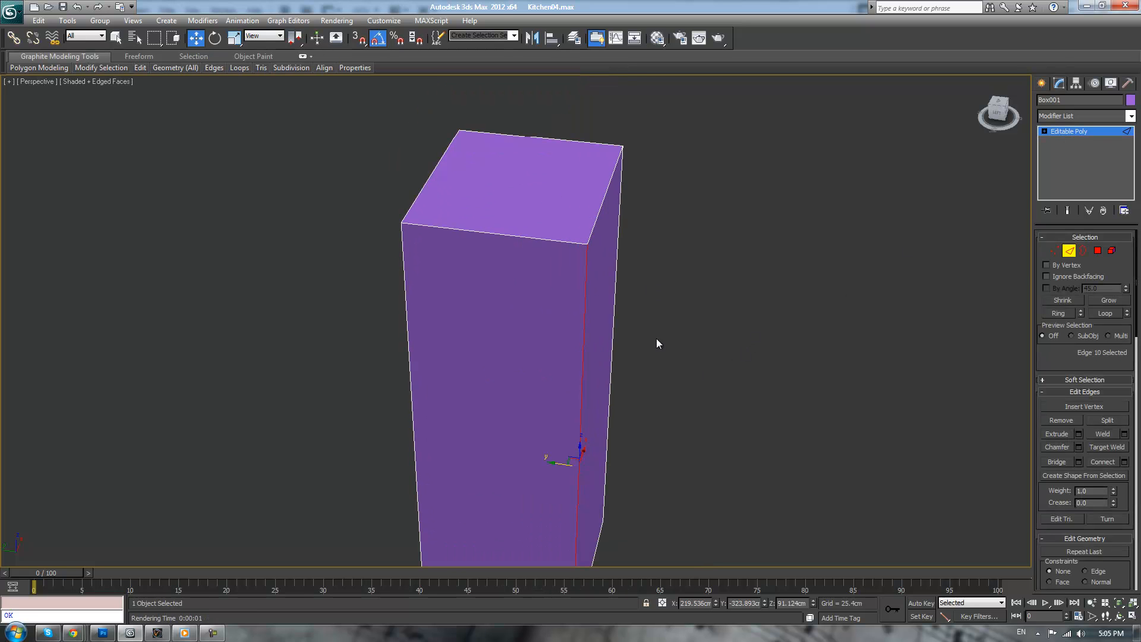
left_click(1078, 447)
left_click_drag(523, 327, 528, 327)
double_click(548, 328)
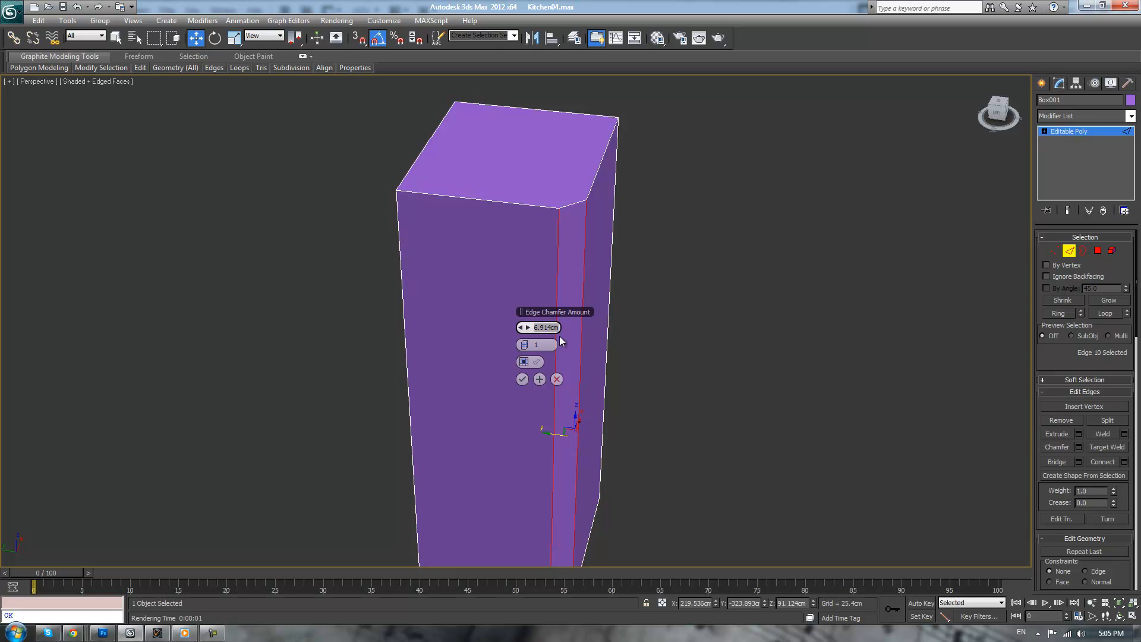
type("6")
key("Return")
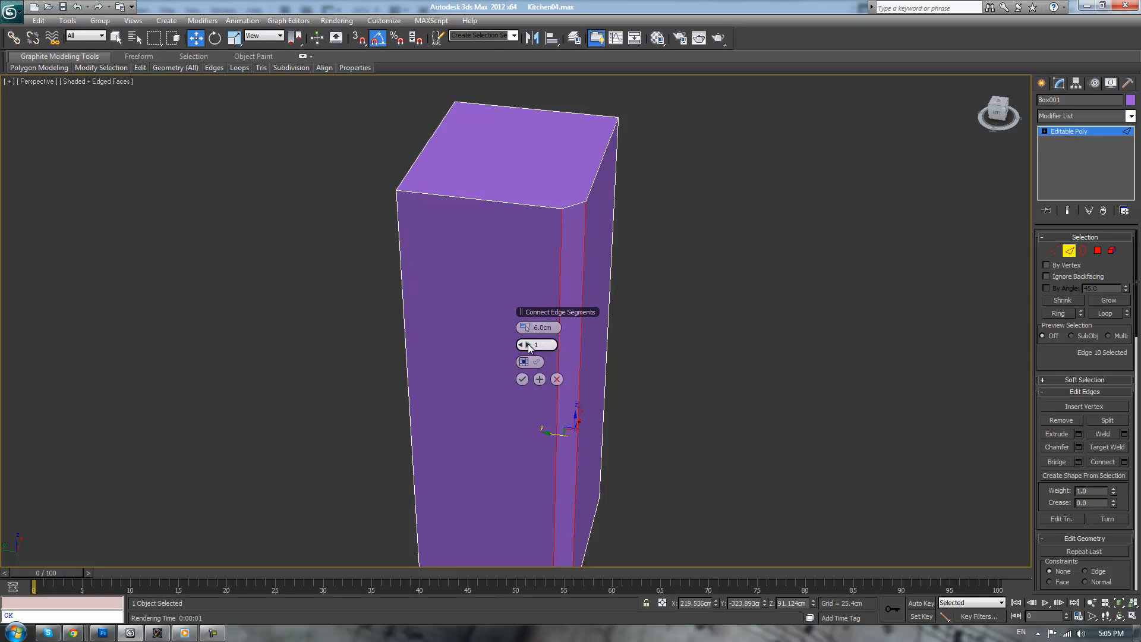
left_click_drag(525, 345, 527, 345)
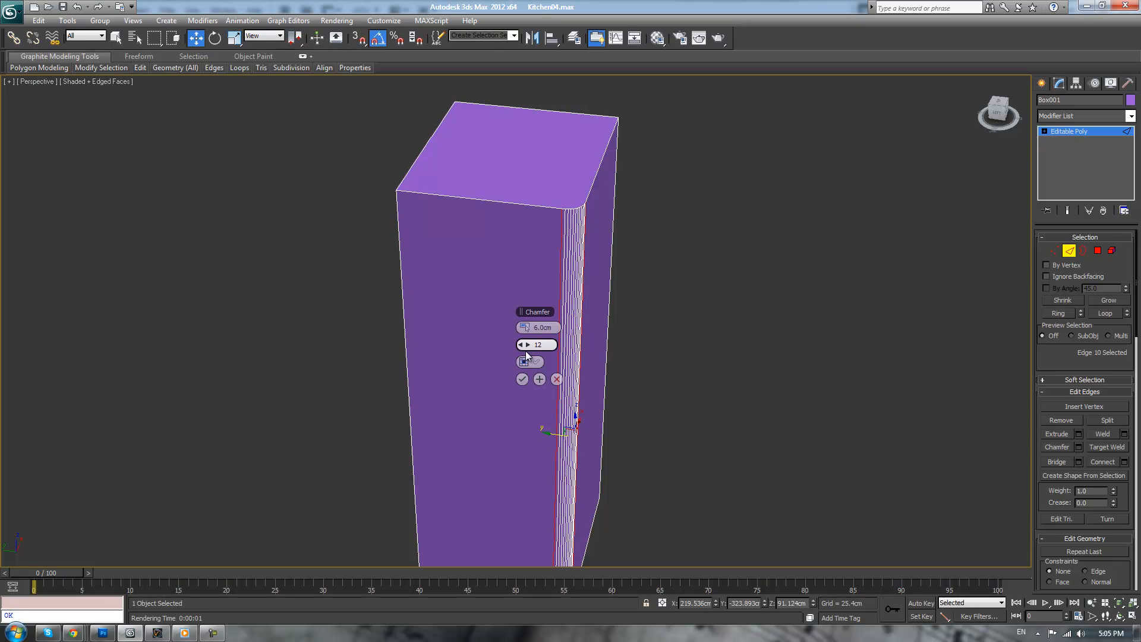
left_click(522, 379)
mouse_move(520, 381)
middle_mouse_down("alt")
mouse_move(676, 368)
mouse_move(677, 353)
mouse_move(721, 336)
mouse_move(772, 331)
mouse_move(734, 307)
mouse_move(711, 315)
middle_mouse_up("alt")
key("F4")
key("F4")
- Move the four back vertices of the box toward the front to thin it into a door panel
scroll(757, 313, "down", 3)
left_click(1055, 250)
middle_click_drag(857, 225, 939, 222, "alt")
scroll(939, 222, "down", 1)
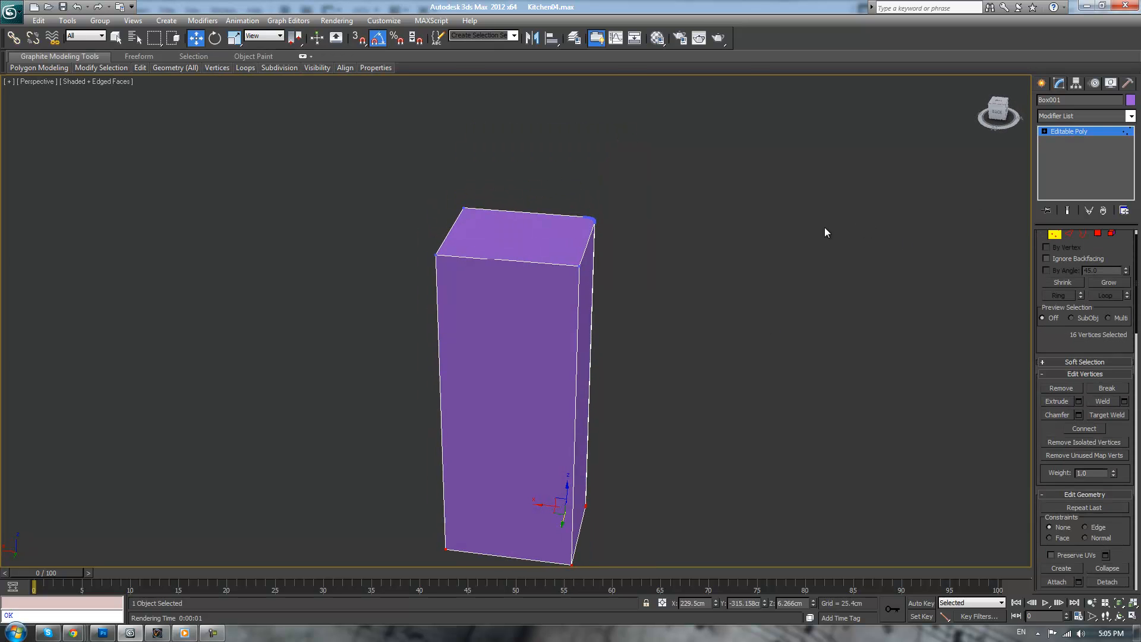
left_click_drag(525, 559, 523, 553)
left_click_drag(431, 378, 540, 410)
middle_click_drag(705, 316, 706, 423)
scroll(707, 421, "up", 4)
middle_click_drag(721, 340, 733, 253)
middle_click_drag(685, 367, 667, 191)
scroll(667, 192, "down", 2)
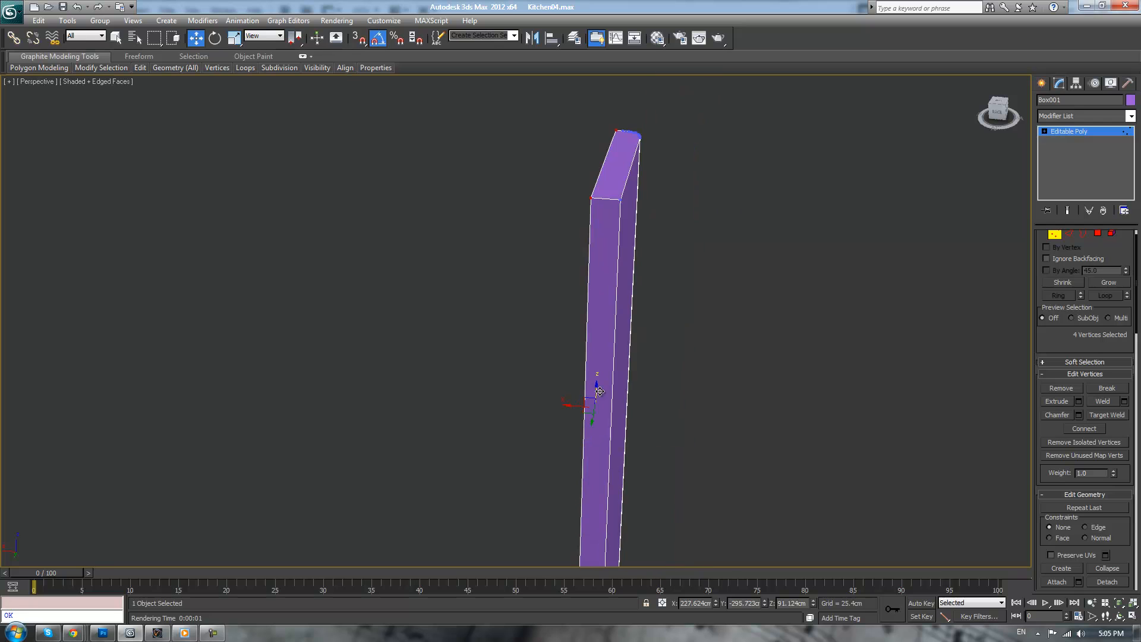
- In the Top view, shift the back vertices closer to the front, to about 226.2 cm in X, and leave vertex editing
key("t")
scroll(629, 365, "down", 3)
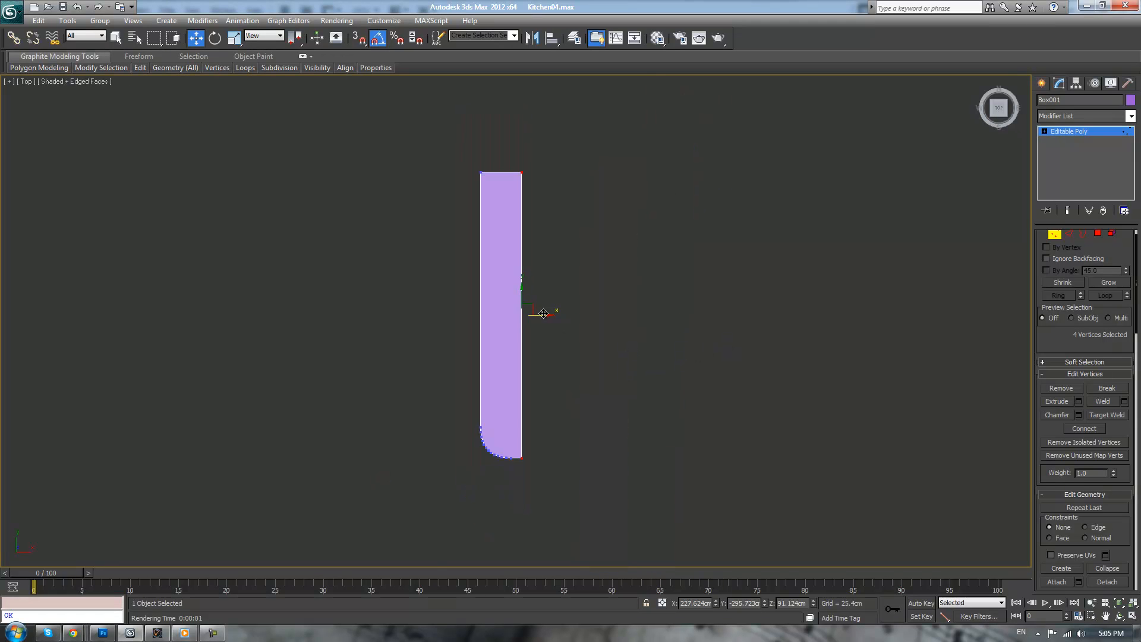
scroll(558, 324, "up", 4)
middle_click_drag(629, 311, 627, 265)
left_click_drag(549, 258, 532, 259)
scroll(716, 217, "down", 2)
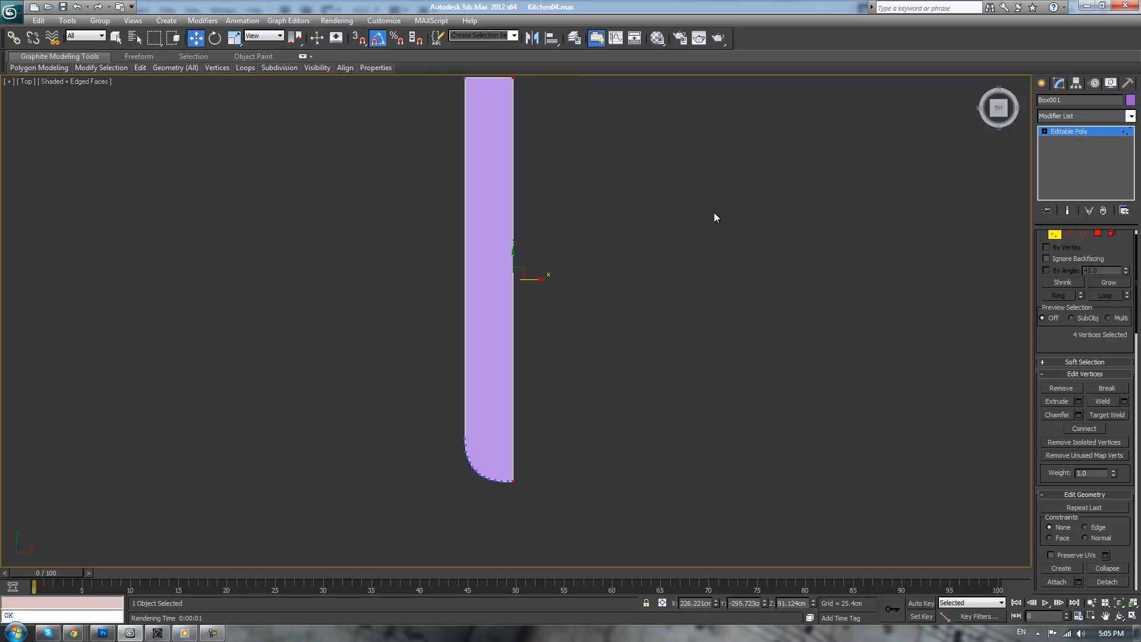
left_click(1090, 136)
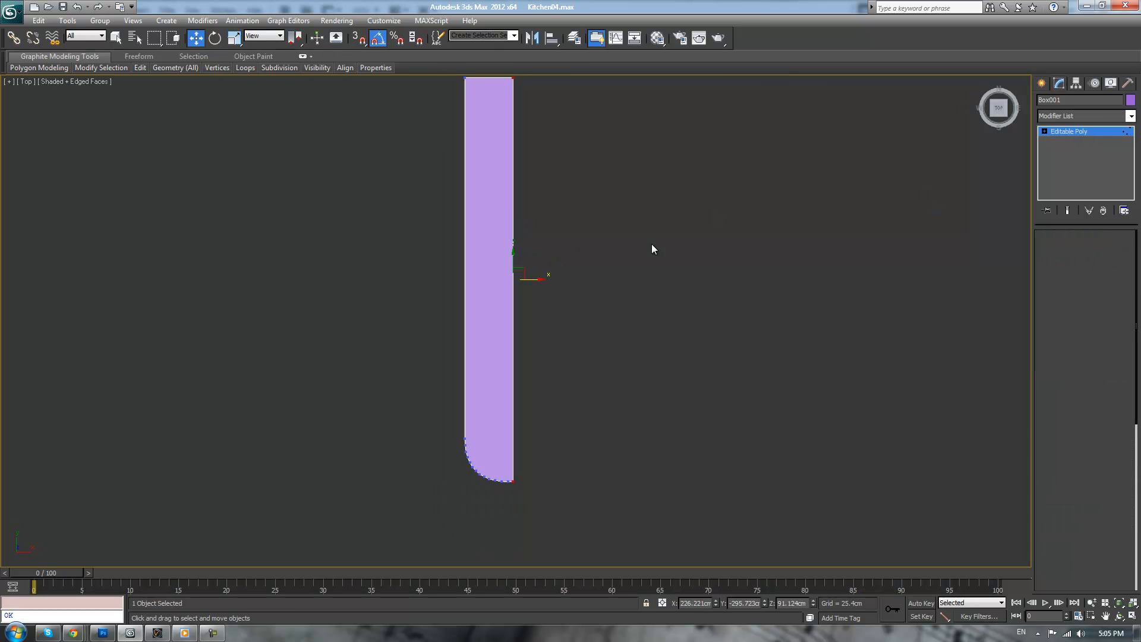
- Center the pivot on the door panel and scale its thickness along X to about 74%
left_click(1076, 83)
left_click(1085, 158)
left_click(1085, 220)
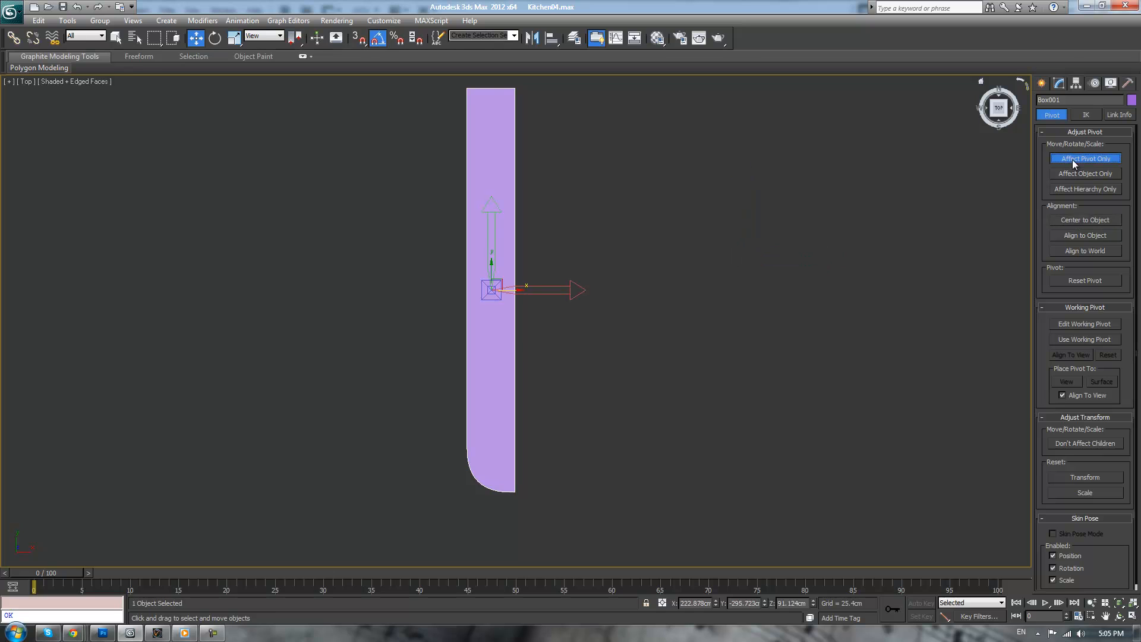
left_click(1085, 158)
key("r")
left_click_drag(512, 290, 516, 289)
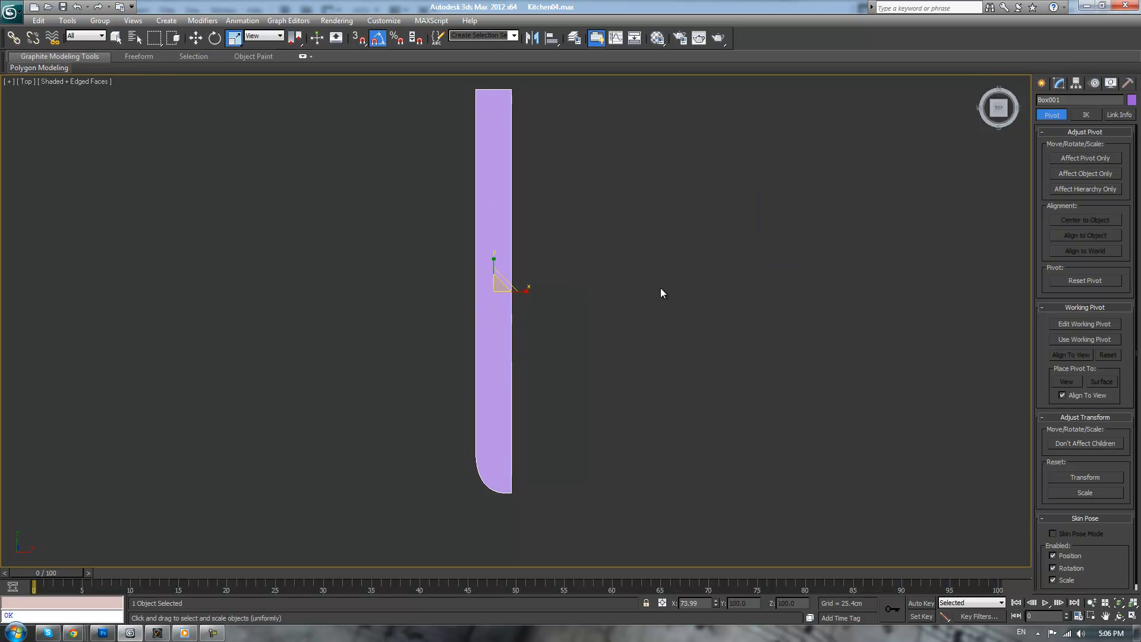
- Select the door panel's top, bottom and flat side polygons and convert the selection to their edges
key("p")
scroll(598, 327, "down", 5)
middle_click_drag(690, 286, 662, 281, "alt")
scroll(658, 274, "up", 2)
middle_click_drag(700, 224, 723, 349)
left_click(1059, 84)
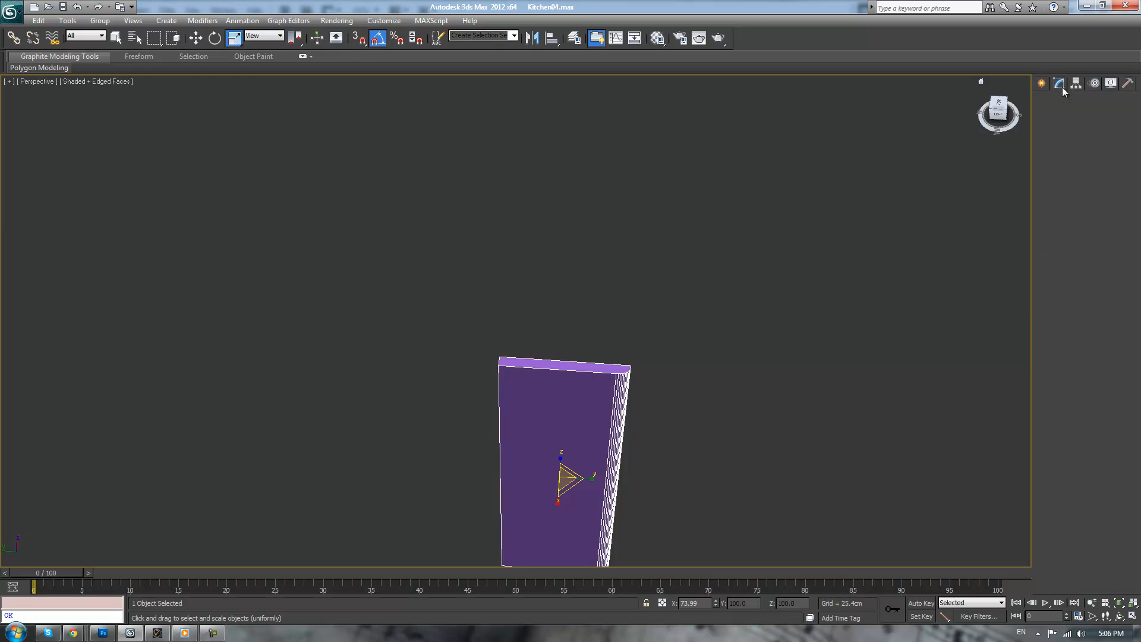
middle_click_drag(811, 388, 790, 317)
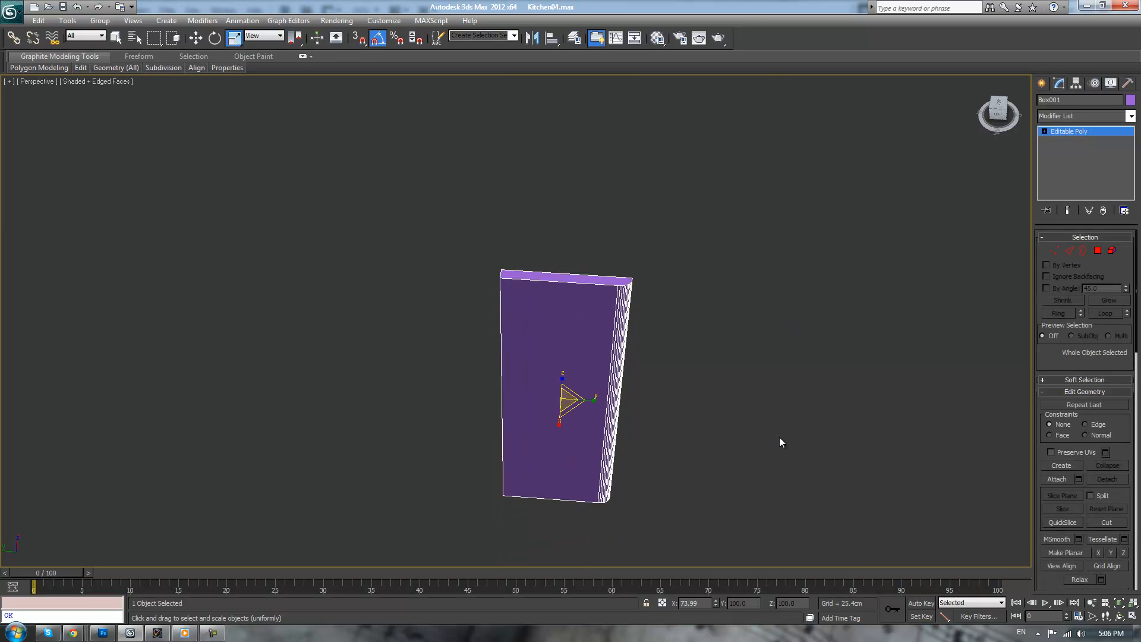
middle_click_drag(781, 440, 774, 416)
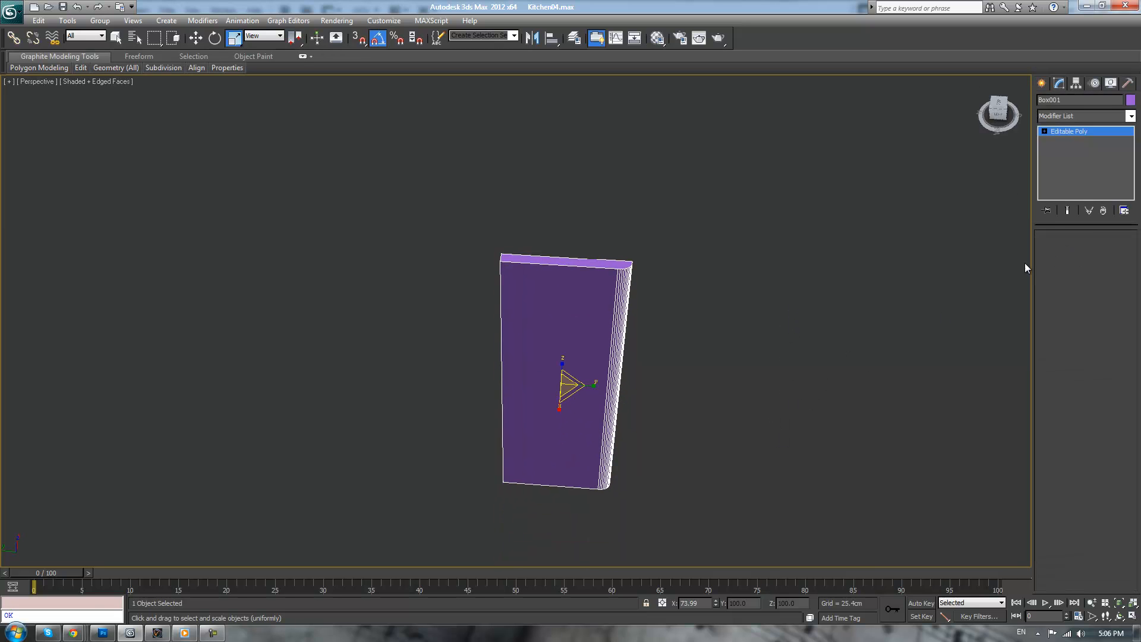
left_click(1069, 251)
key("4")
left_click(592, 264)
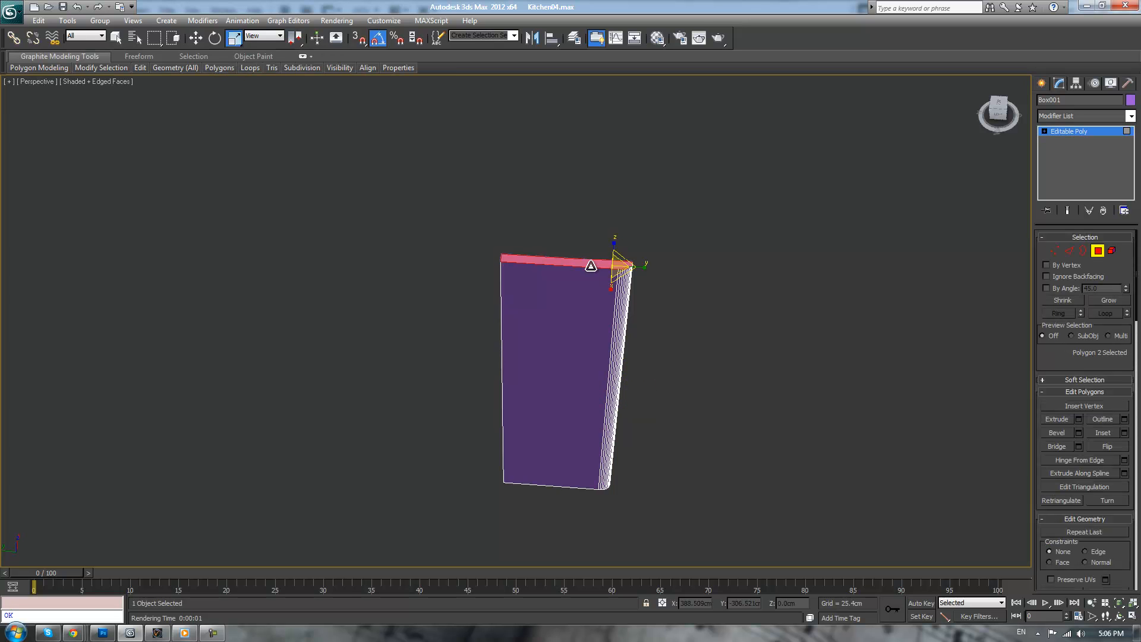
middle_click_drag(567, 279, 628, 252, "alt")
left_click(536, 312, "ctrl")
key("q")
middle_click_drag(650, 426, 610, 360, "alt")
left_click(610, 360, "ctrl")
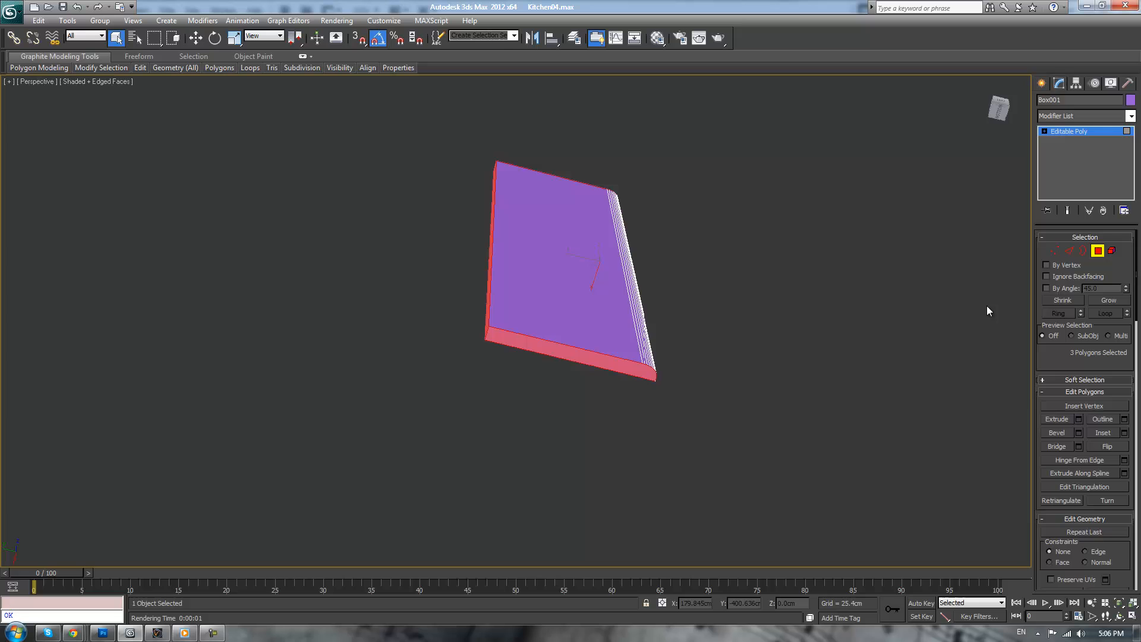
left_click(1068, 251, "ctrl")
- Try chamfering the selected door panel edges by 0.2 cm with 3 segments, and undo the chamfer
middle_click_drag(844, 313, 757, 331)
scroll(757, 331, "up", 3)
left_click(1079, 447)
scroll(750, 354, "up", 5)
left_click_drag(523, 328, 509, 333)
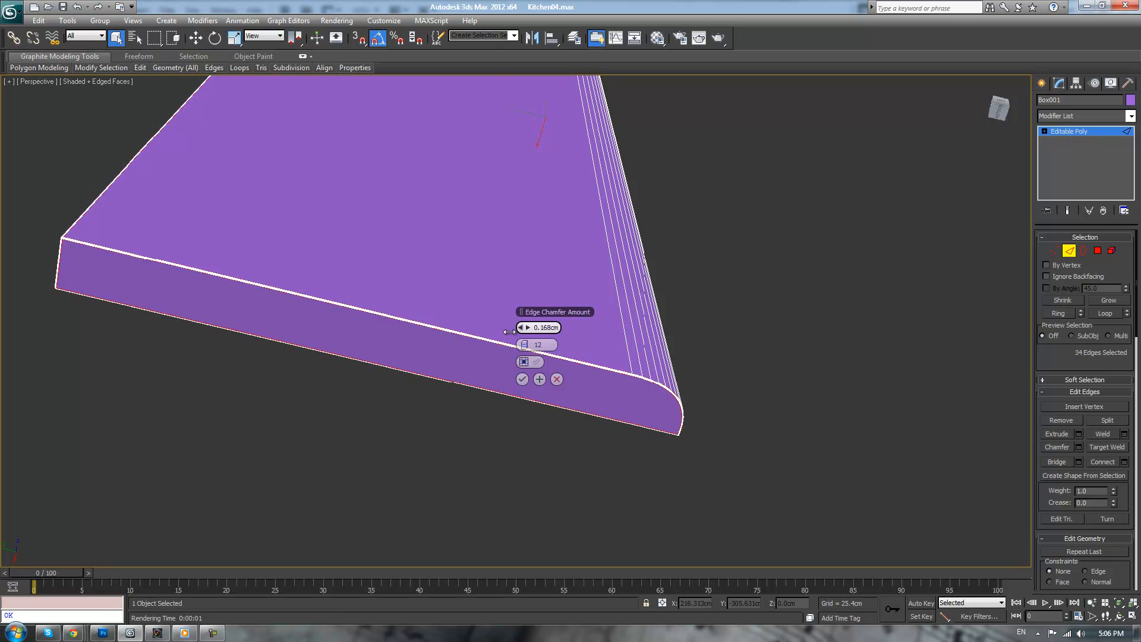
double_click(545, 329)
type("0.2")
key("Tab")
key("Return")
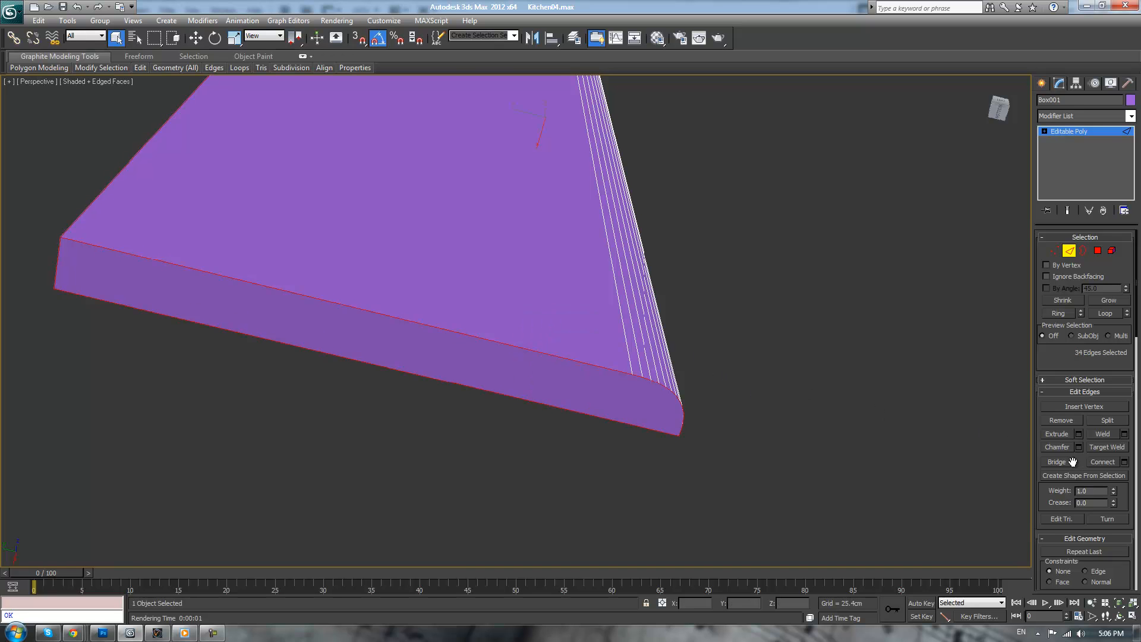
key("ctrl+shift+e")
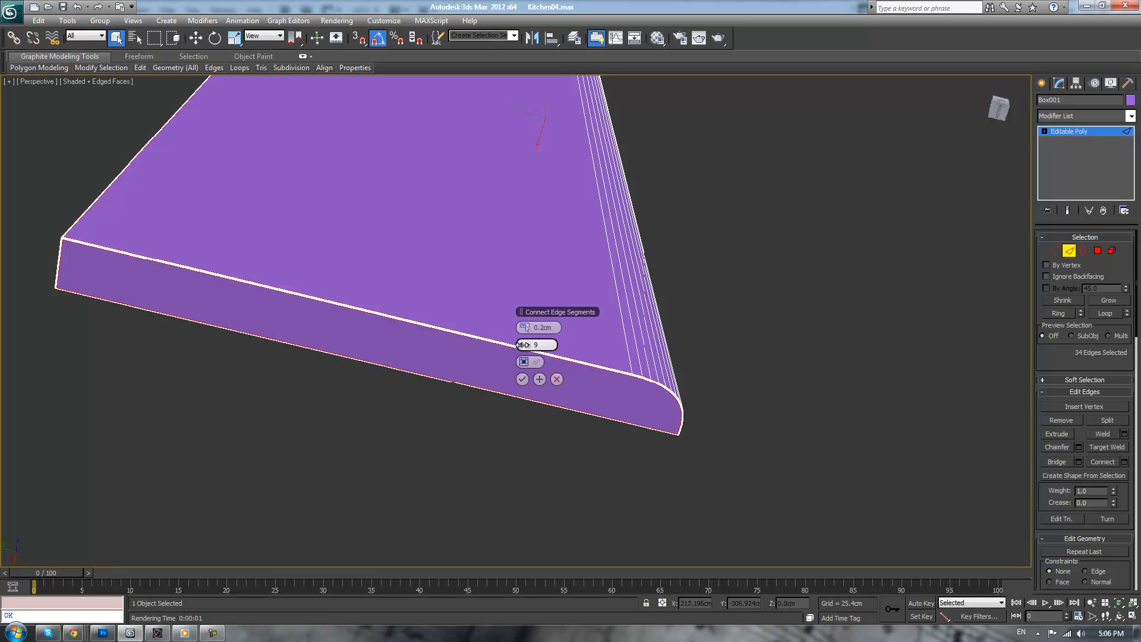
left_click_drag(523, 344, 521, 345)
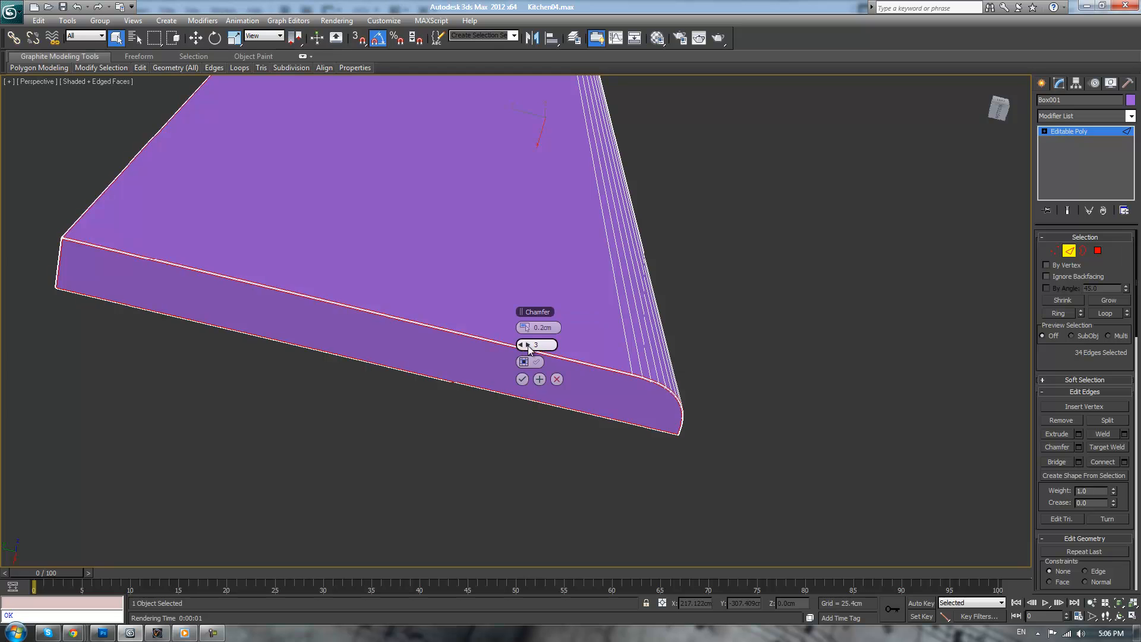
left_click(523, 381)
middle_click_drag(693, 341, 686, 458, "alt")
key("ctrl+z")
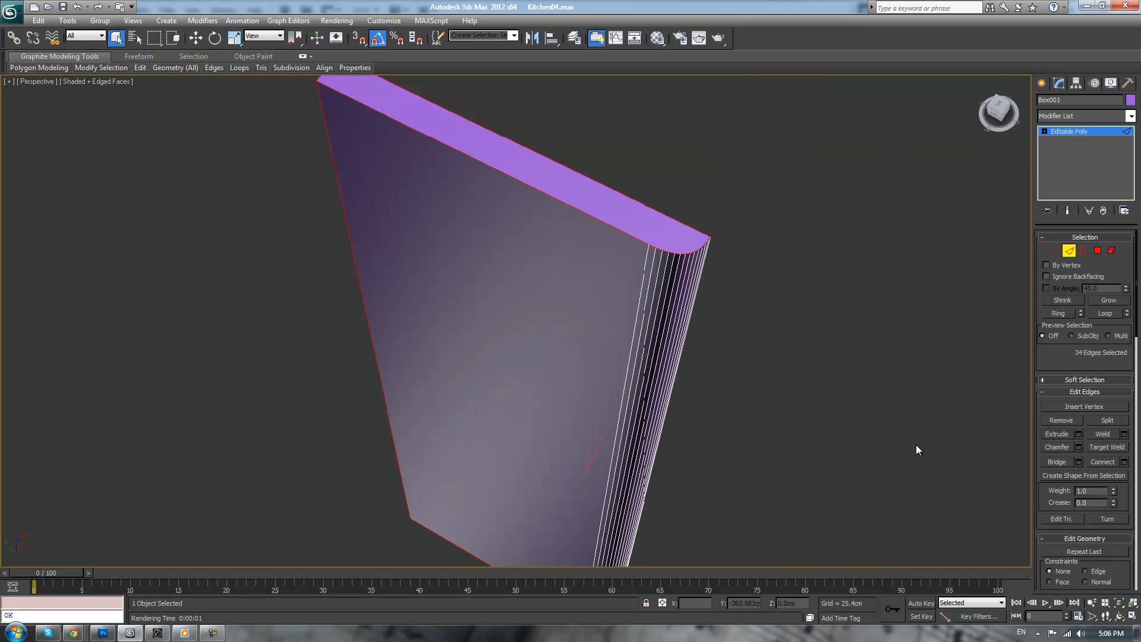
- Chamfer the selected door panel edges by 0.4 cm with 3 segments, leave edge editing and deselect the panel
left_click(1078, 447)
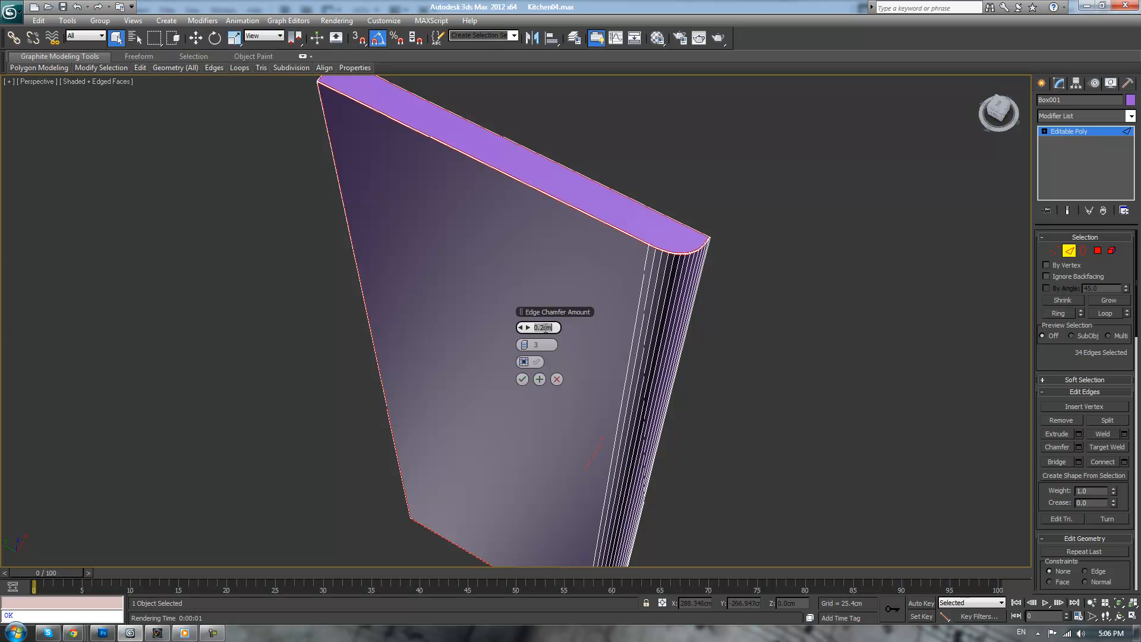
type(".4")
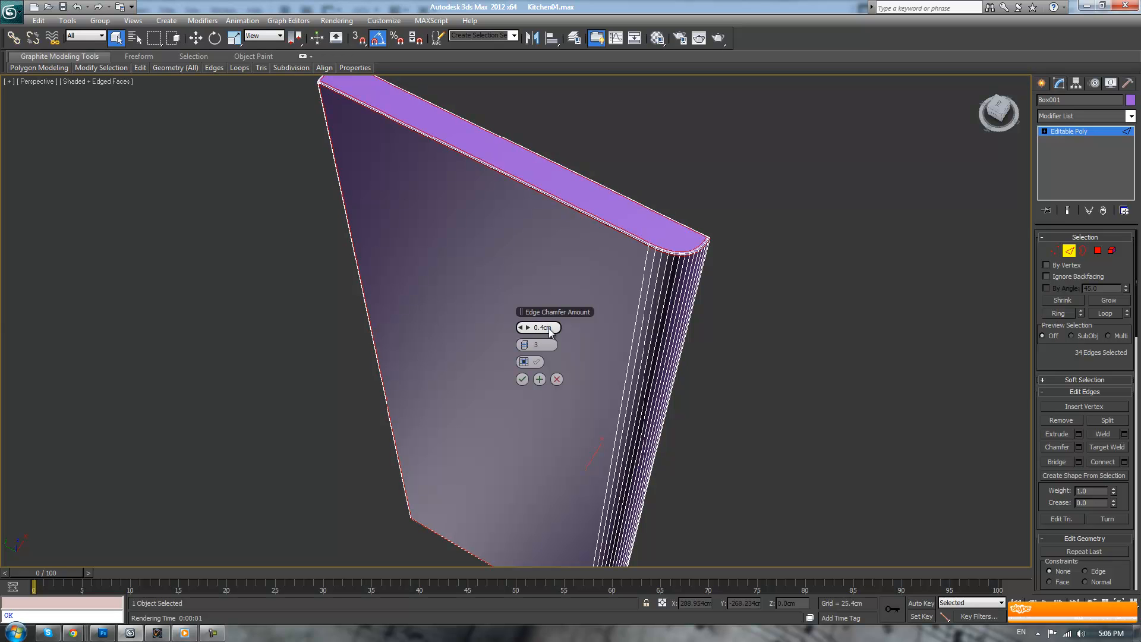
left_click(521, 379)
middle_click_drag(775, 262, 891, 209, "alt")
left_click(1064, 134)
left_click(793, 254)
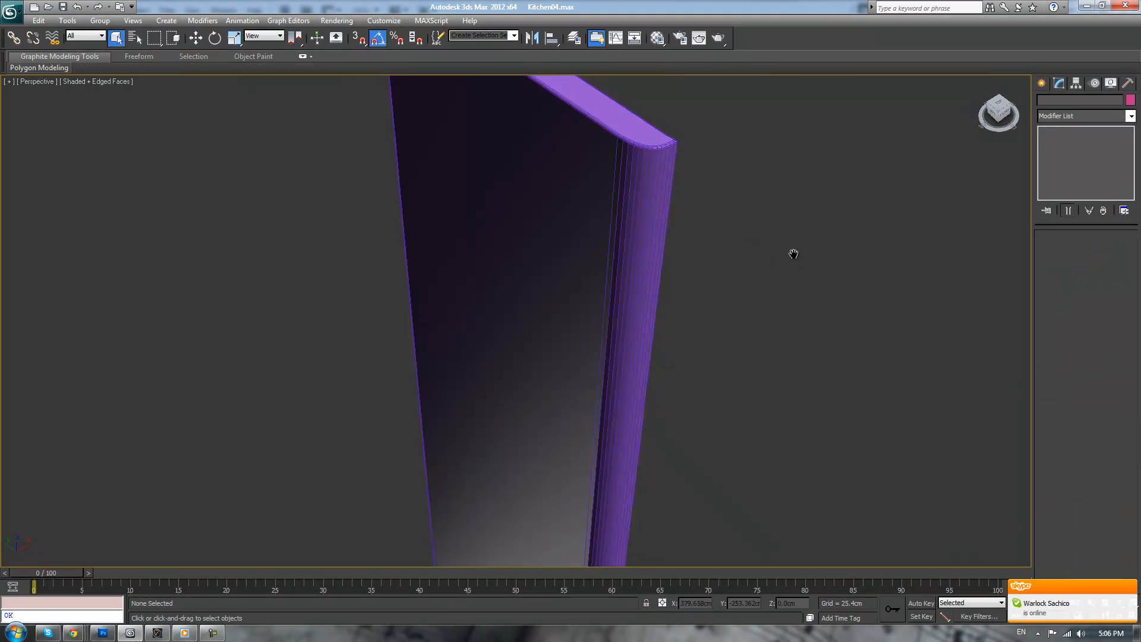
- Draw a thin vertical box about 76.5 cm long and 4.5 cm wide on the door's front face as the handle
middle_click_drag(793, 254, 778, 270, "alt")
scroll(760, 308, "down", 5)
mouse_move(711, 314)
middle_mouse_down("alt")
mouse_move(691, 303)
mouse_move(730, 314)
middle_mouse_up("alt")
scroll(731, 313, "up", 2)
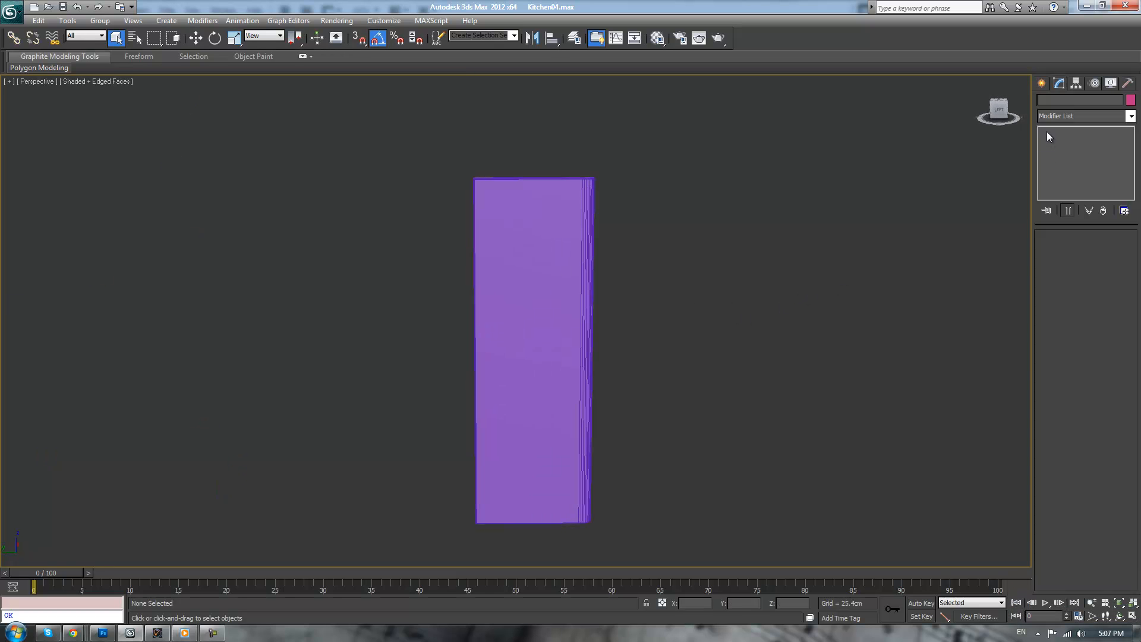
left_click(1043, 83)
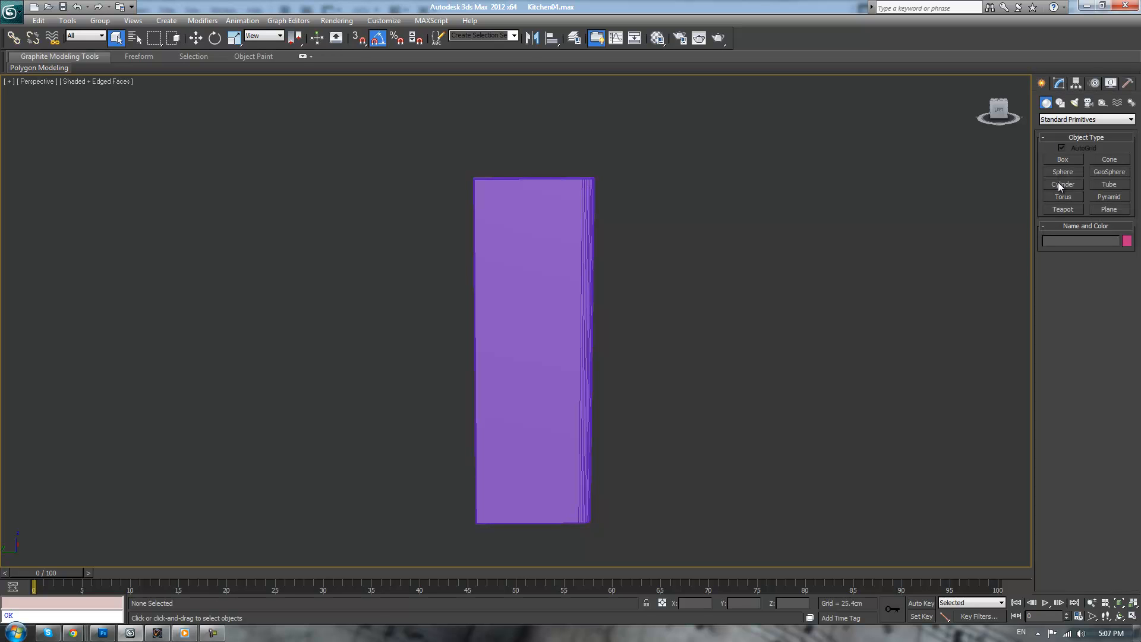
left_click(1061, 160)
middle_click_drag(838, 262, 905, 240)
scroll(598, 232, "up", 2)
scroll(570, 226, "down", 2)
left_click_drag(551, 260, 557, 409)
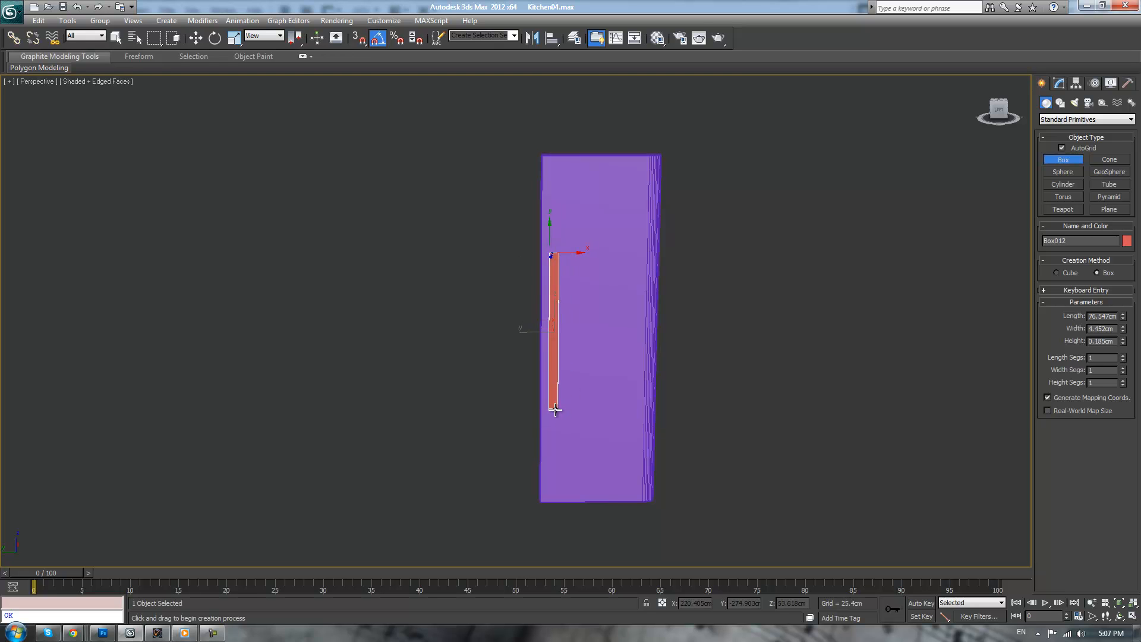
- Convert the handle box to an Editable Poly and raise it in the Left view to about 105.7 cm in Z
middle_click_drag(560, 409, 747, 320, "alt")
scroll(747, 320, "up", 2)
middle_click_drag(825, 300, 811, 331)
key("ctrl+e")
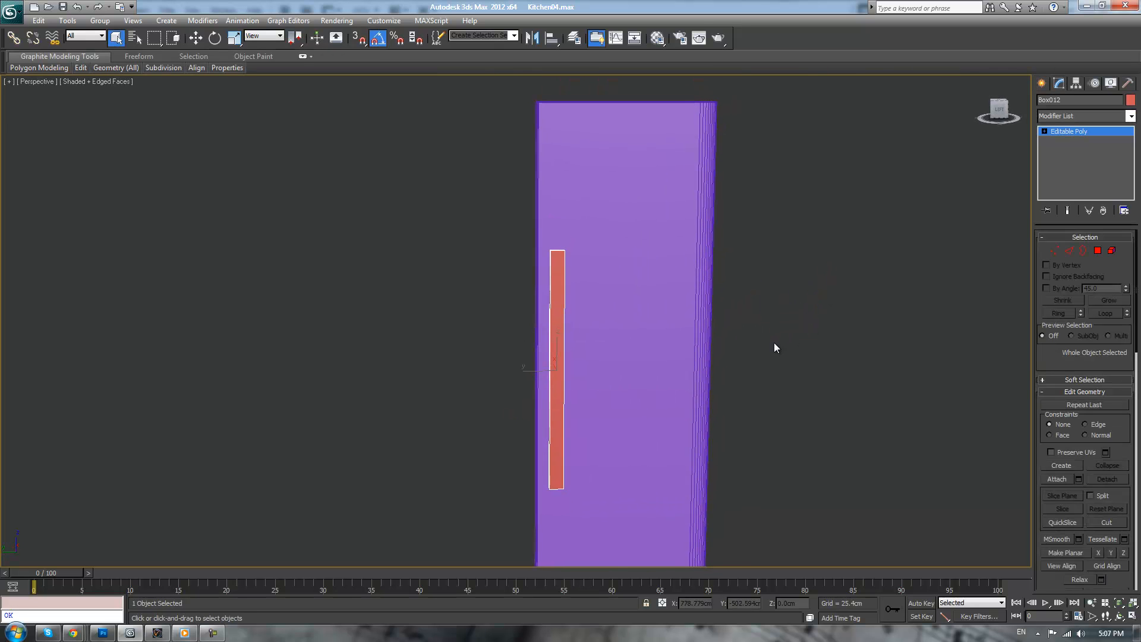
key("l")
key("z")
scroll(722, 315, "down", 3)
scroll(581, 238, "up", 1)
key("w")
left_click_drag(524, 310, 526, 284)
- Check the handle against the refrigerator reference photo and shorten it by moving its bottom vertices up
left_click_drag(1140, 173, 832, 151)
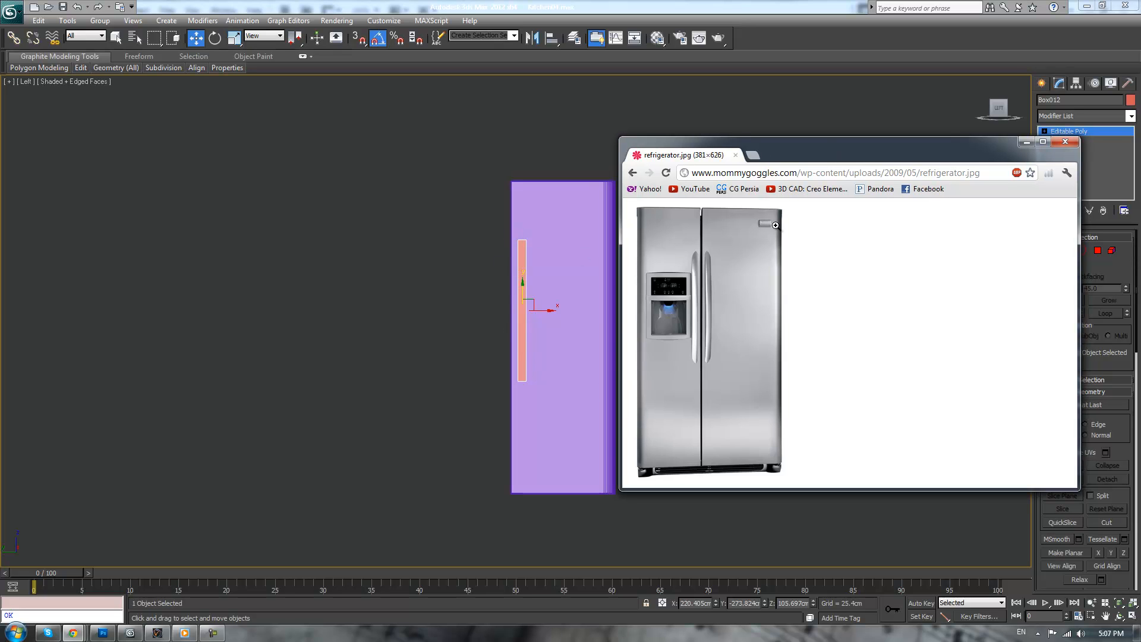
left_click_drag(811, 152, 1140, 146)
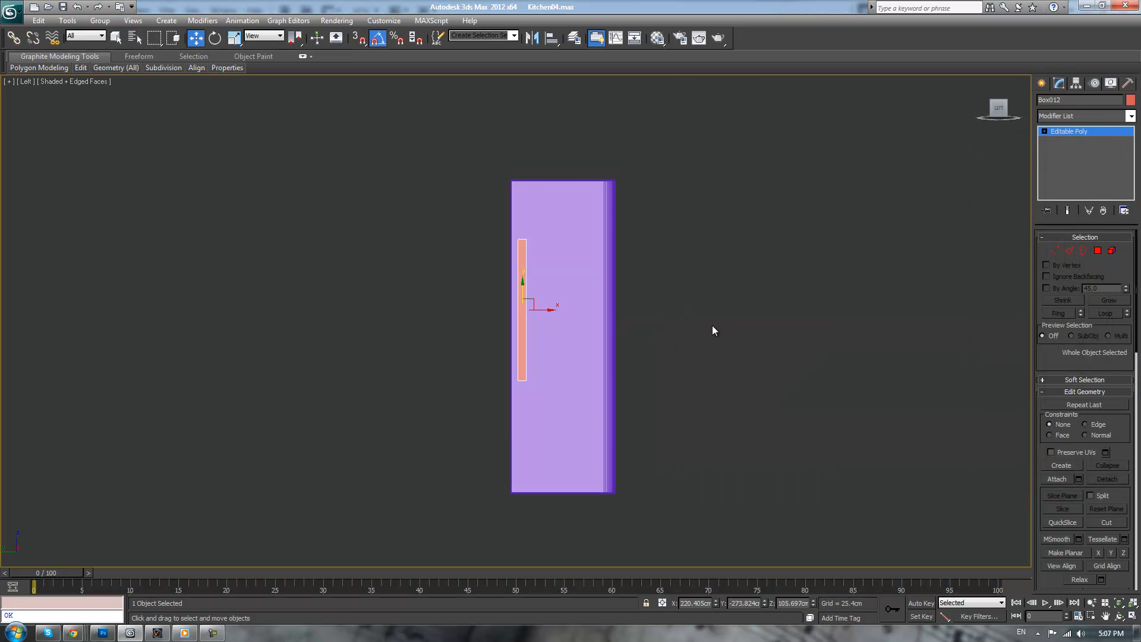
left_click(1053, 250)
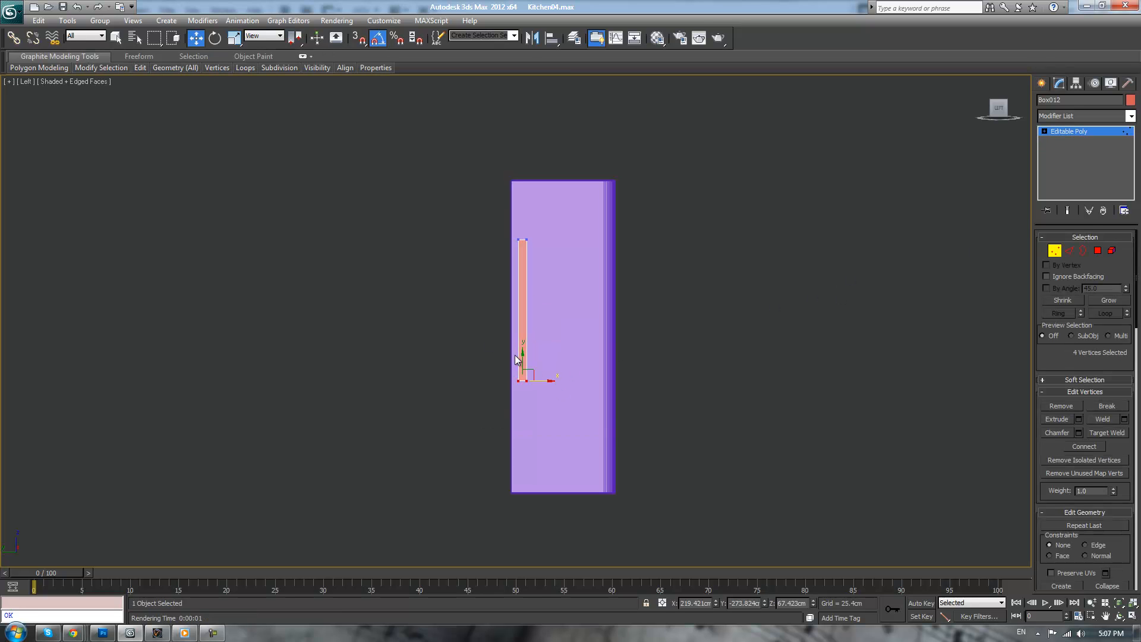
left_click_drag(521, 357, 527, 342)
left_click_drag(527, 339, 526, 340)
left_click(1074, 132)
- Connect the handle's long edges across the middle and pull the new edges away from the door to about 217.7 cm in X
middle_click_drag(635, 311, 693, 339, "alt")
left_click(1070, 250)
left_click_drag(412, 375, 411, 376)
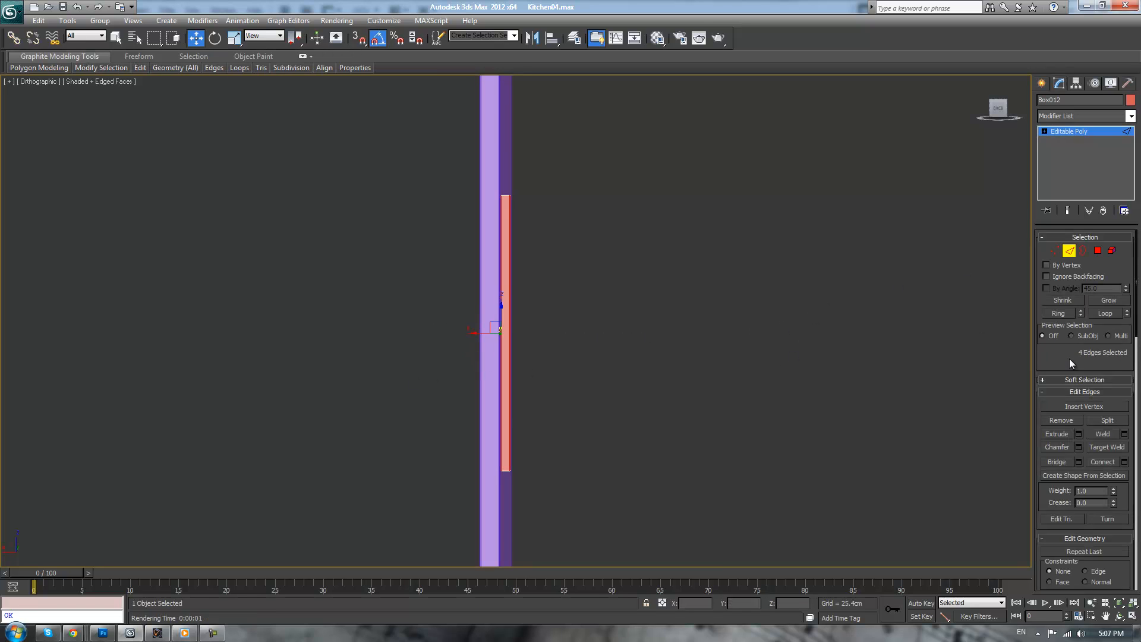
left_click(1096, 464)
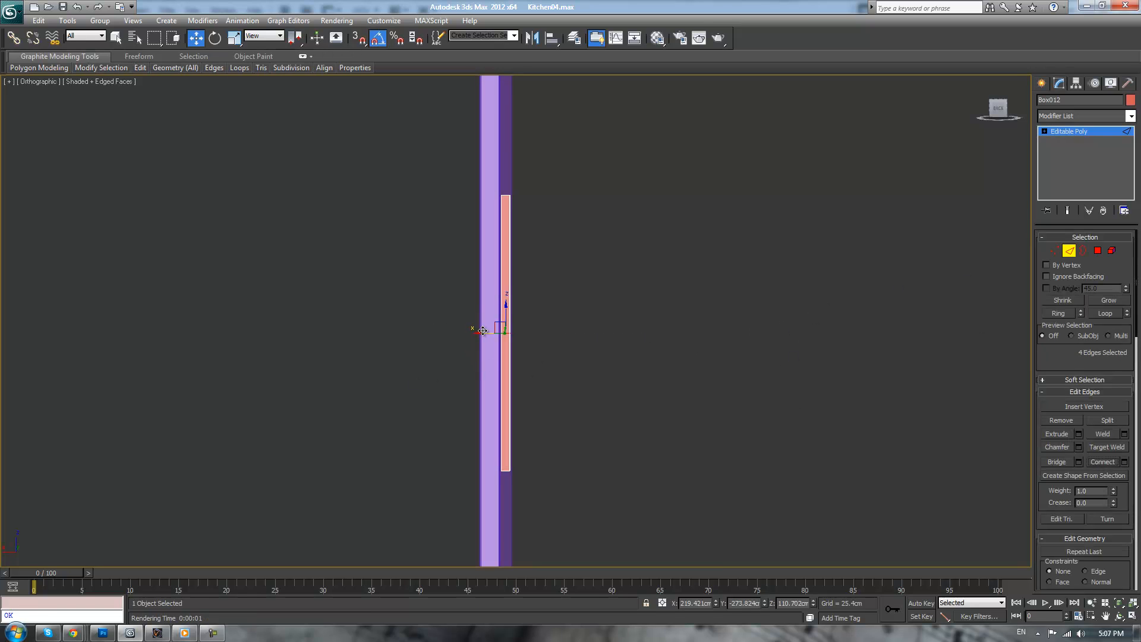
mouse_move(484, 331)
left_mouse_down()
mouse_move(505, 331)
mouse_move(495, 325)
left_mouse_up()
- Try to connect the edges of the handle's upper and lower halves together with the middle edges selected, and undo it
left_click_drag(581, 240, 471, 277, "ctrl")
left_click_drag(544, 354, 466, 382, "ctrl")
left_click(1099, 460)
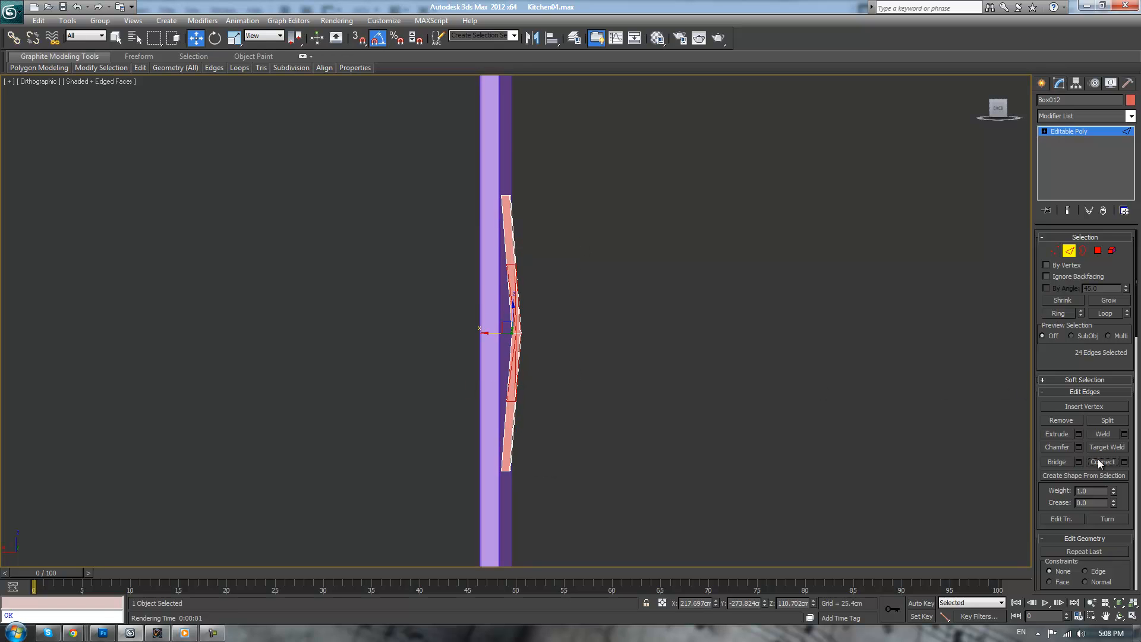
key("ctrl+z")
left_click(664, 281)
- Connect the long edges of the handle's upper half and those of its lower half separately, adding one edge loop to each
left_click_drag(576, 255, 484, 284)
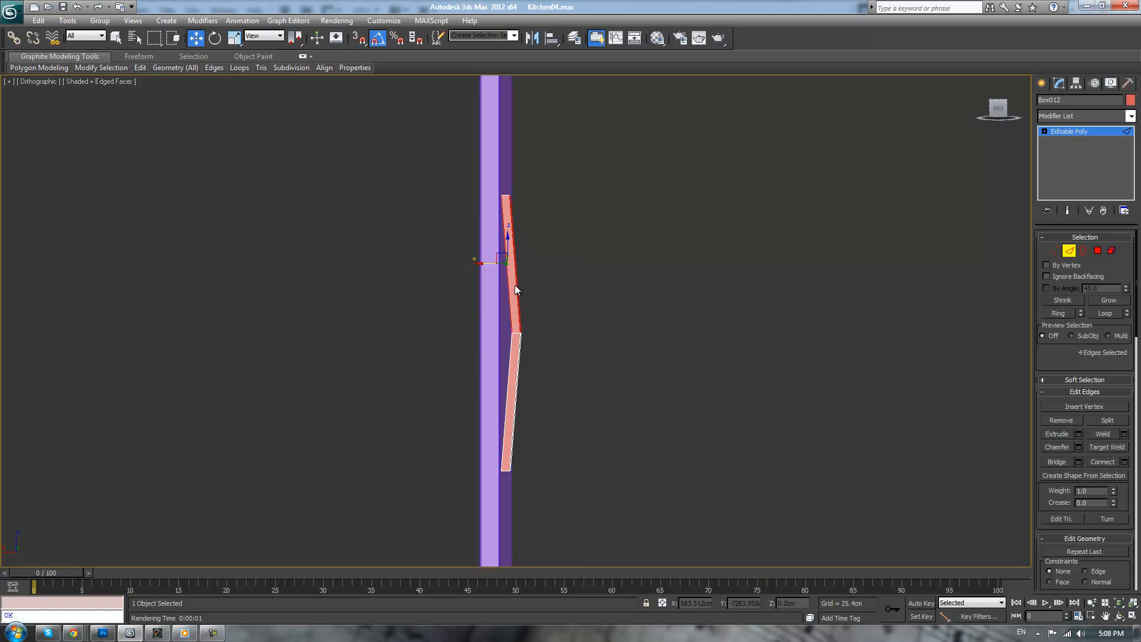
left_click(1113, 464)
left_click_drag(573, 387, 476, 413)
left_click(1108, 461)
- Move the vertices of the upper and lower edge loops slightly away from the door to curve the handle
key("1")
left_click_drag(576, 258, 429, 293)
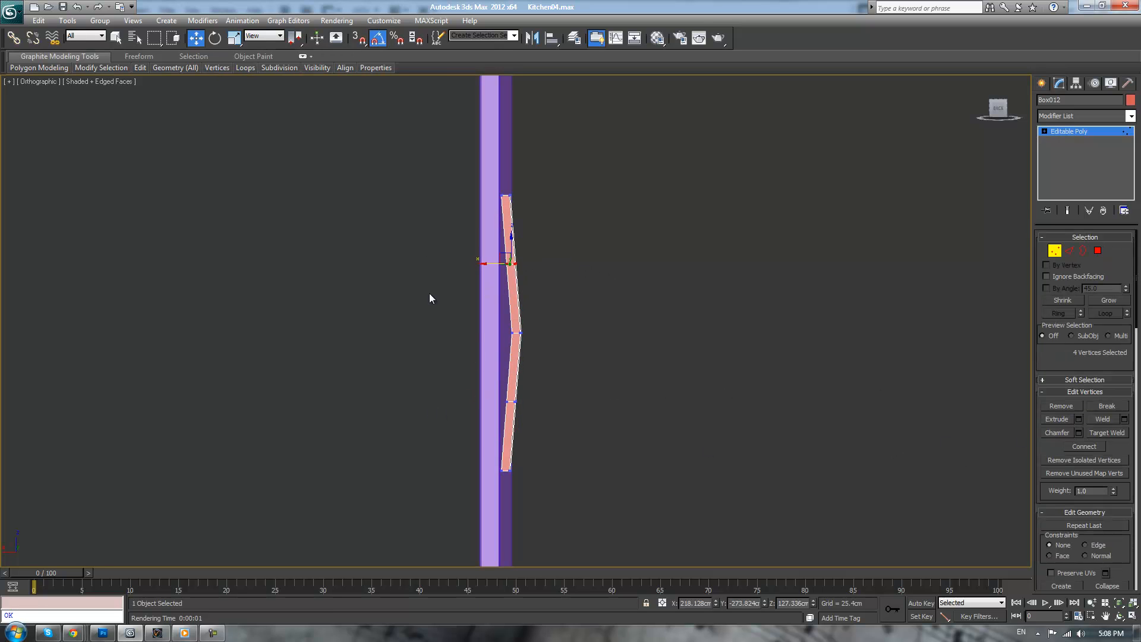
left_click_drag(495, 336, 496, 333)
left_click(666, 338)
- Select the handle's top end polygon and rotate it to slant toward the door
middle_click_drag(682, 304, 750, 436, "alt")
scroll(686, 300, "up", 3)
scroll(735, 328, "up", 2)
middle_click_drag(734, 328, 733, 350)
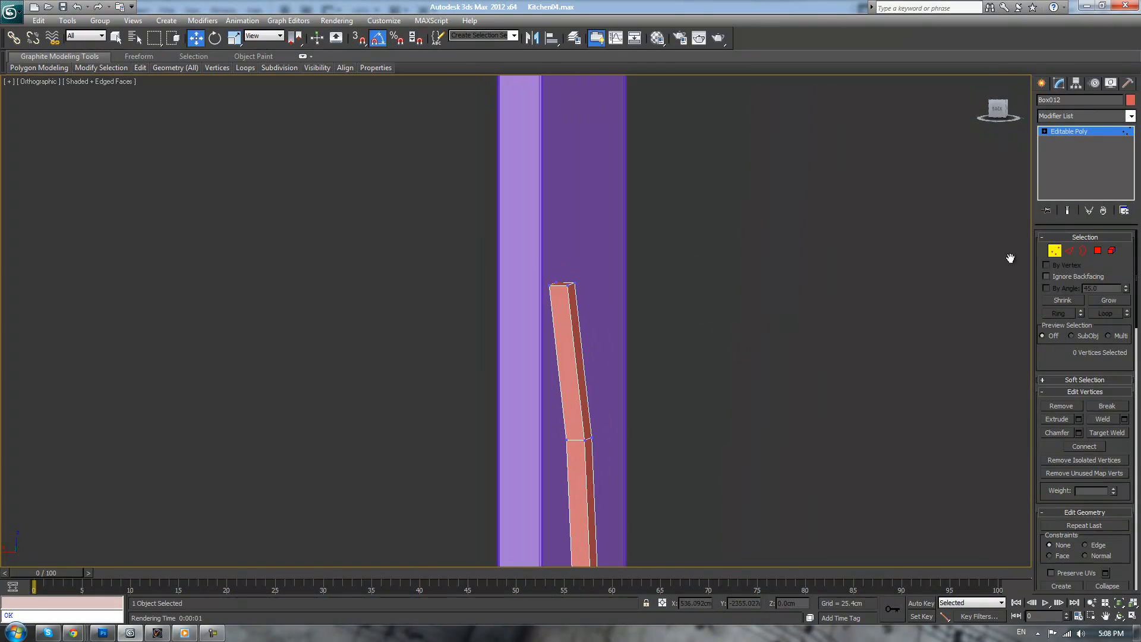
left_click(1098, 251)
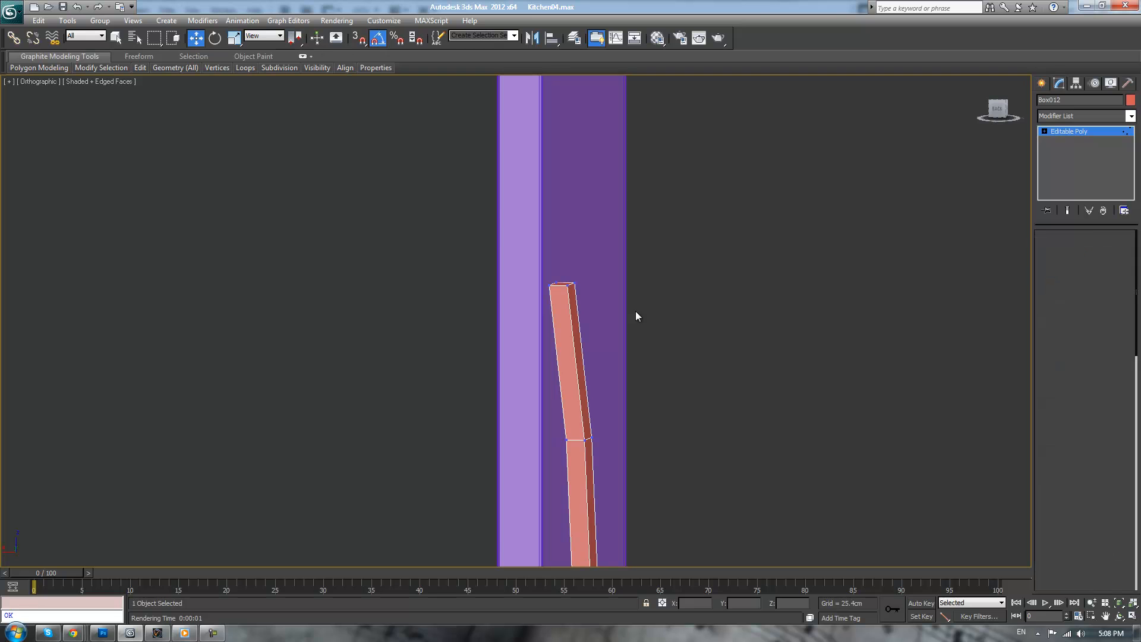
left_click(568, 284)
key("z")
middle_click_drag(647, 268, 632, 334, "alt")
scroll(636, 295, "down", 7)
key("e")
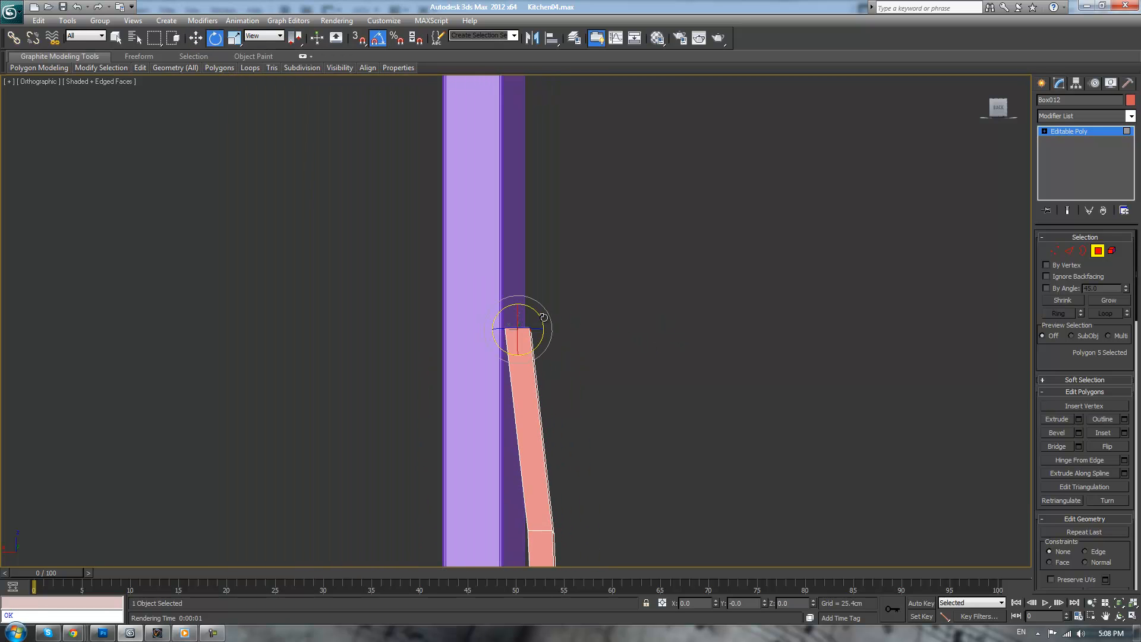
left_click_drag(542, 317, 532, 282)
- Tilt the handle's bottom end polygon to mirror the slant of the top end, and leave polygon editing
middle_click_drag(671, 425, 657, 308, "alt")
left_click(515, 360)
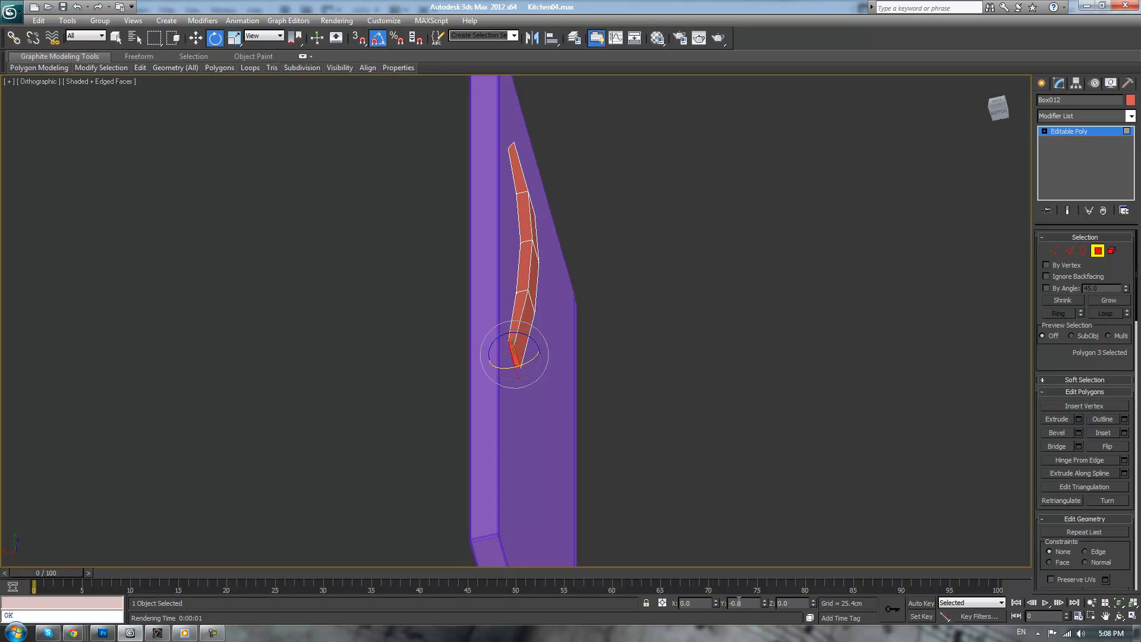
middle_click_drag(742, 472, 772, 322, "alt")
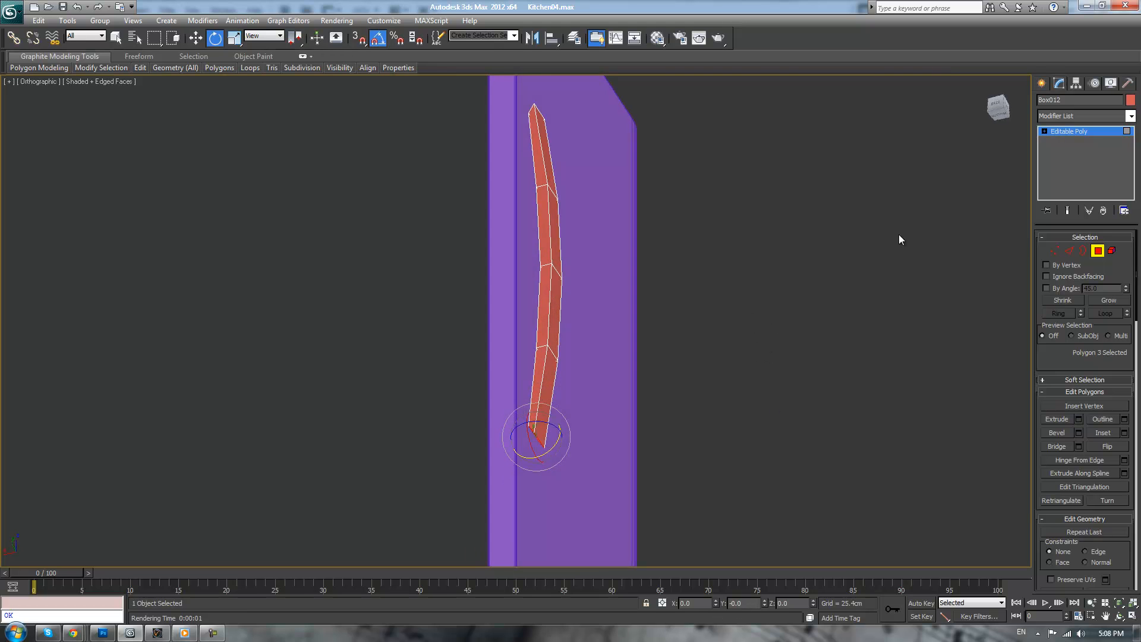
left_click(1083, 130)
- Select the handle's four lengthwise corner edges and extend the selection to their full loops
middle_click_drag(910, 160, 911, 204)
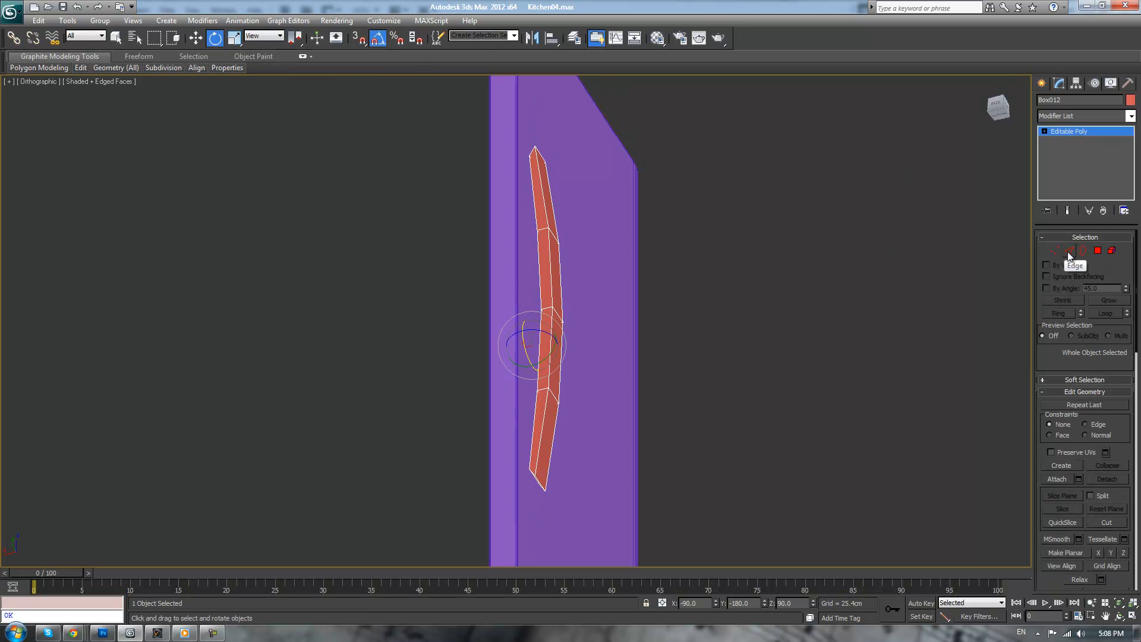
left_click(1069, 254)
left_click(544, 206)
left_click(535, 207, "ctrl")
mouse_move(537, 208)
middle_mouse_down("alt")
mouse_move(609, 219)
mouse_move(552, 205)
middle_mouse_up("alt")
left_click(562, 204, "ctrl")
key("F3")
key("F3")
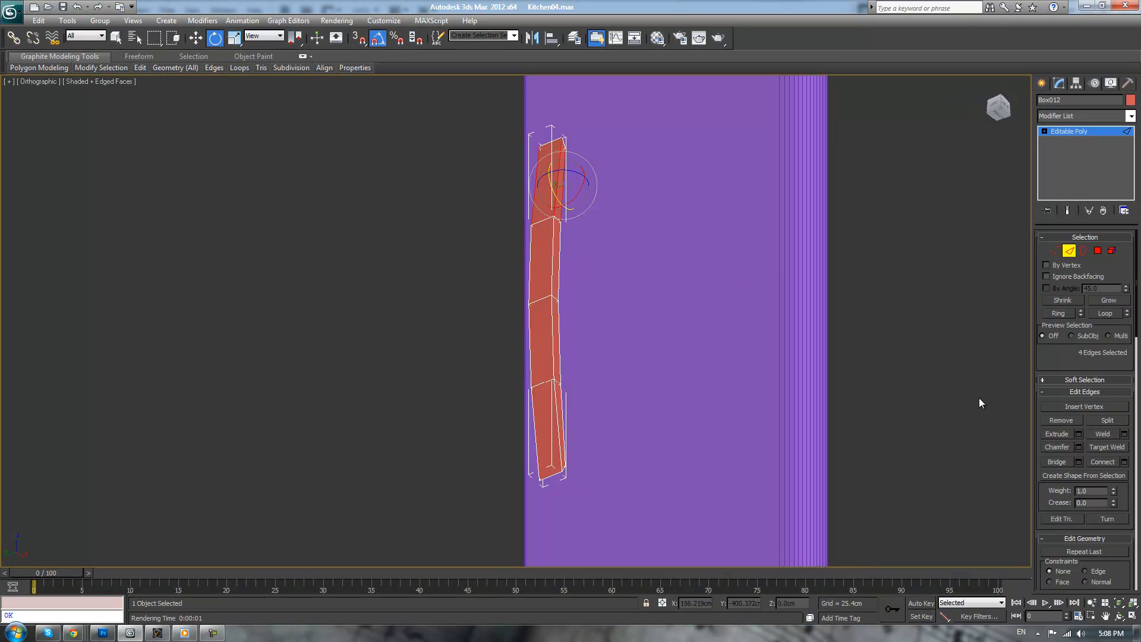
left_click(1106, 313)
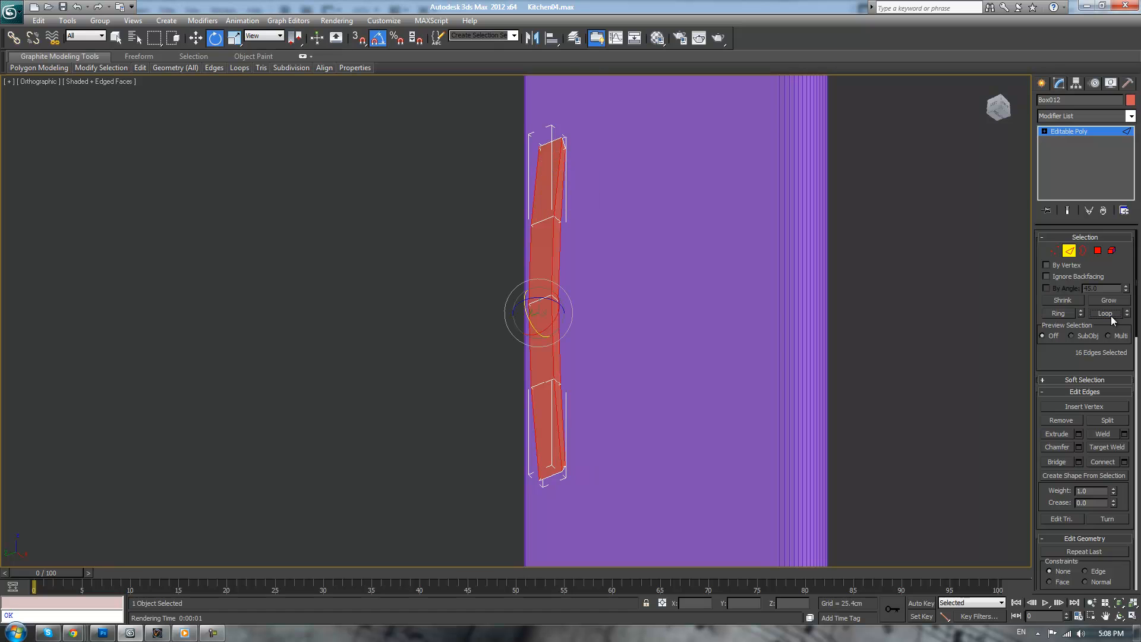
- Chamfer the handle's lengthwise corner edges by 0.7 cm with 1 segment
left_click(1077, 447)
left_click_drag(522, 327, 514, 327)
middle_click_drag(684, 271, 797, 269, "alt")
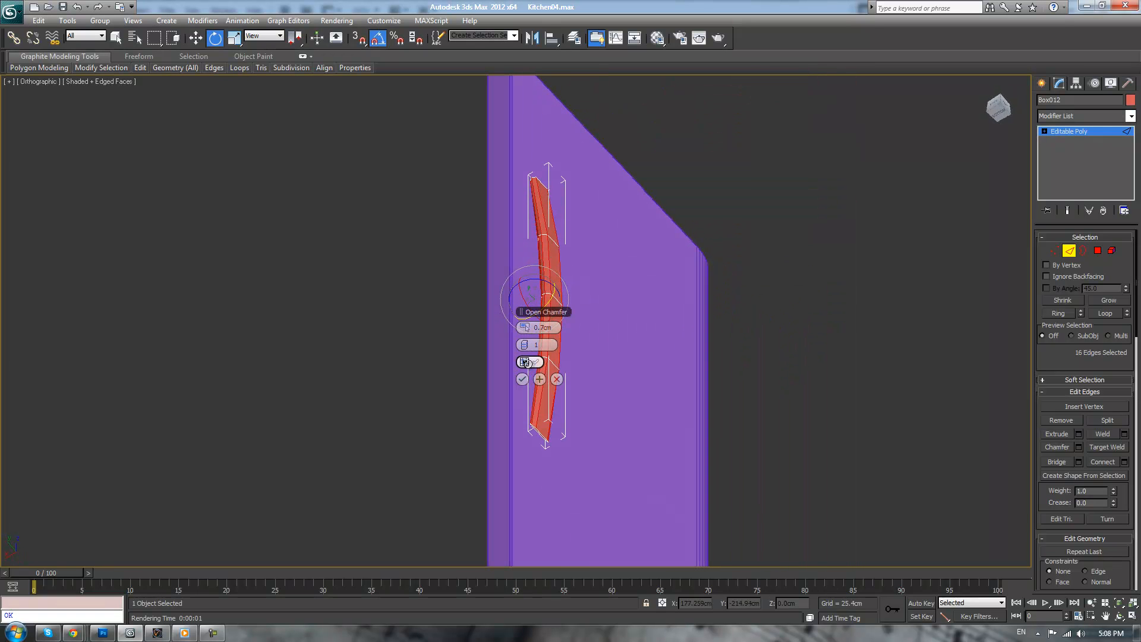
left_click(522, 379)
- Apply a TurboSmooth modifier to the handle, raise its iterations, and return to polygon editing on the underlying Editable Poly
middle_click_drag(691, 372, 748, 349, "alt")
left_click(1098, 250)
left_click(559, 409)
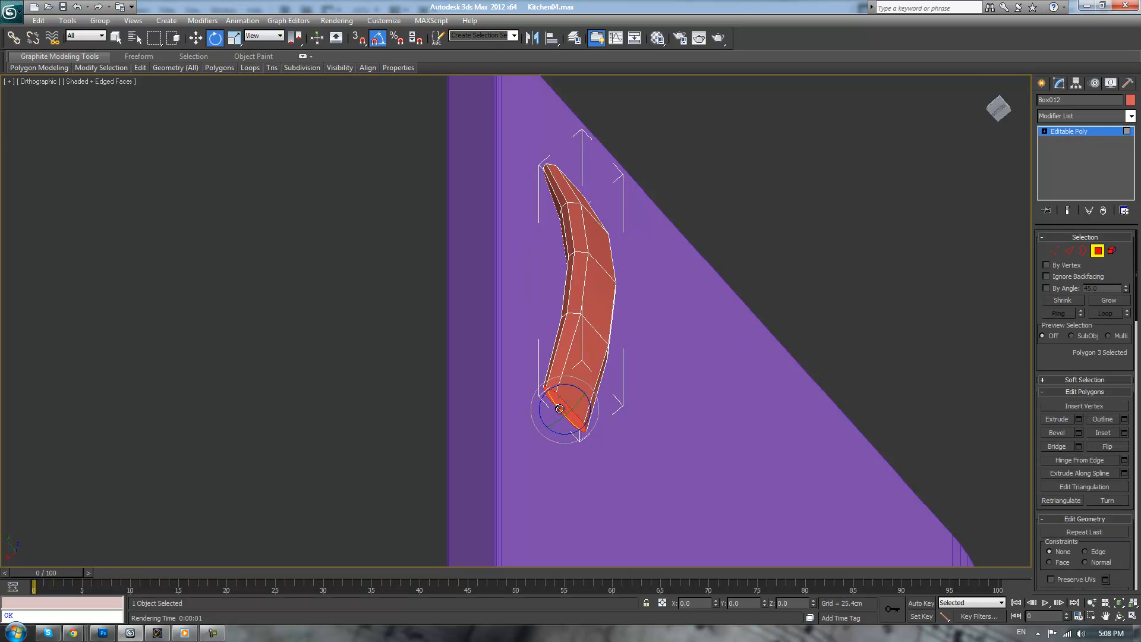
left_click(1116, 132)
left_click(1130, 117)
key("t")
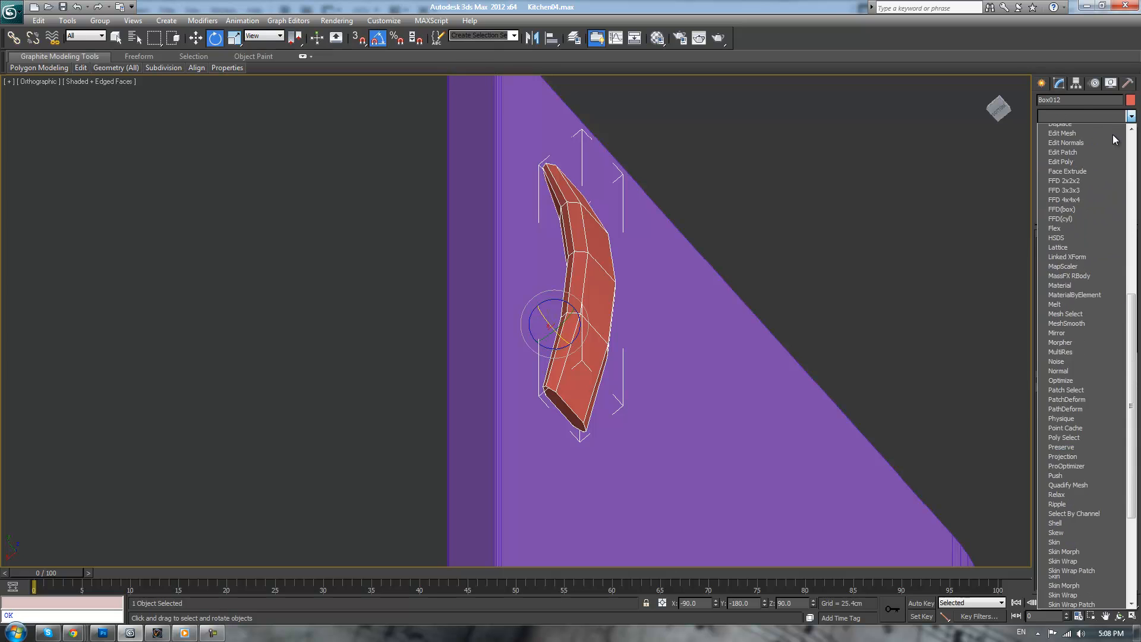
key("t")
key("Return")
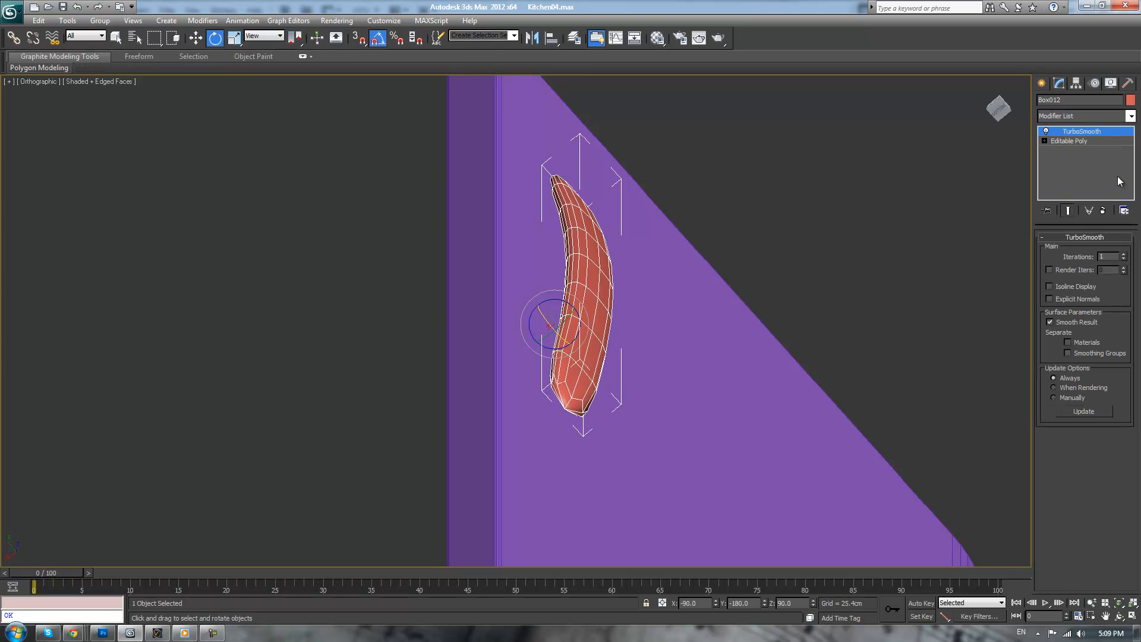
left_click(1123, 254)
left_click(1079, 142)
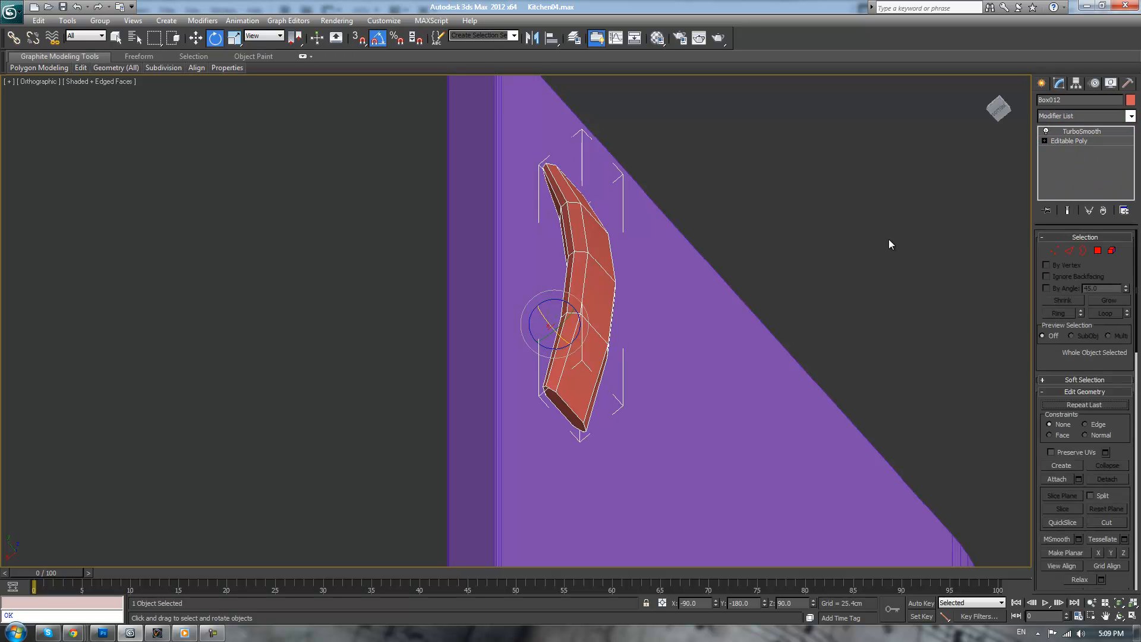
left_click(1097, 250)
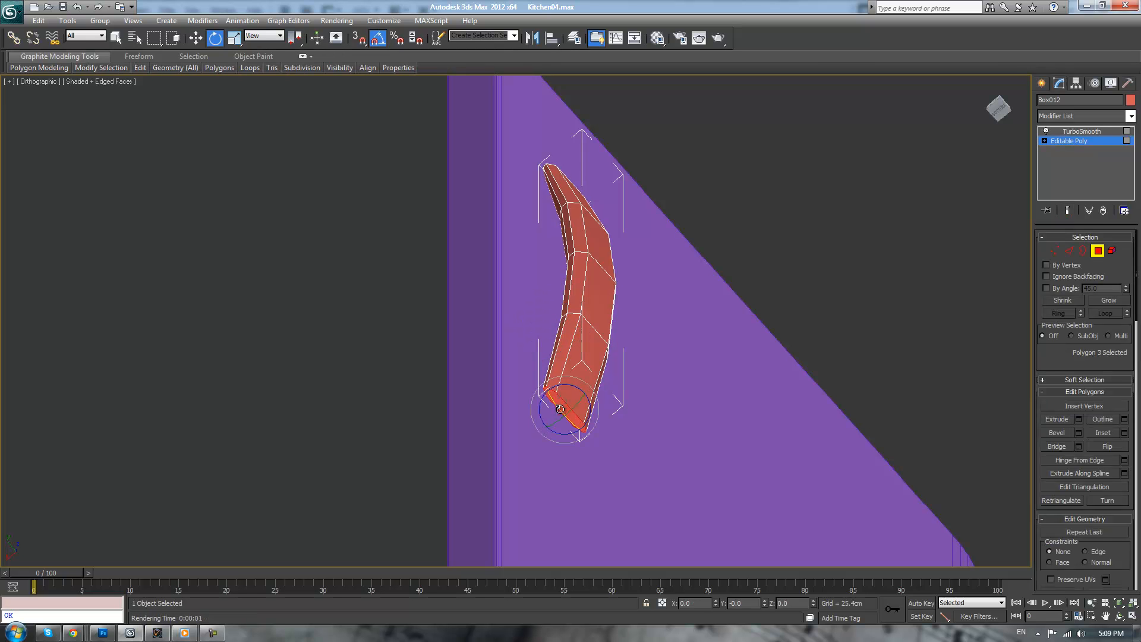
key("ctrl+d")
middle_click_drag(637, 256, 602, 286, "alt")
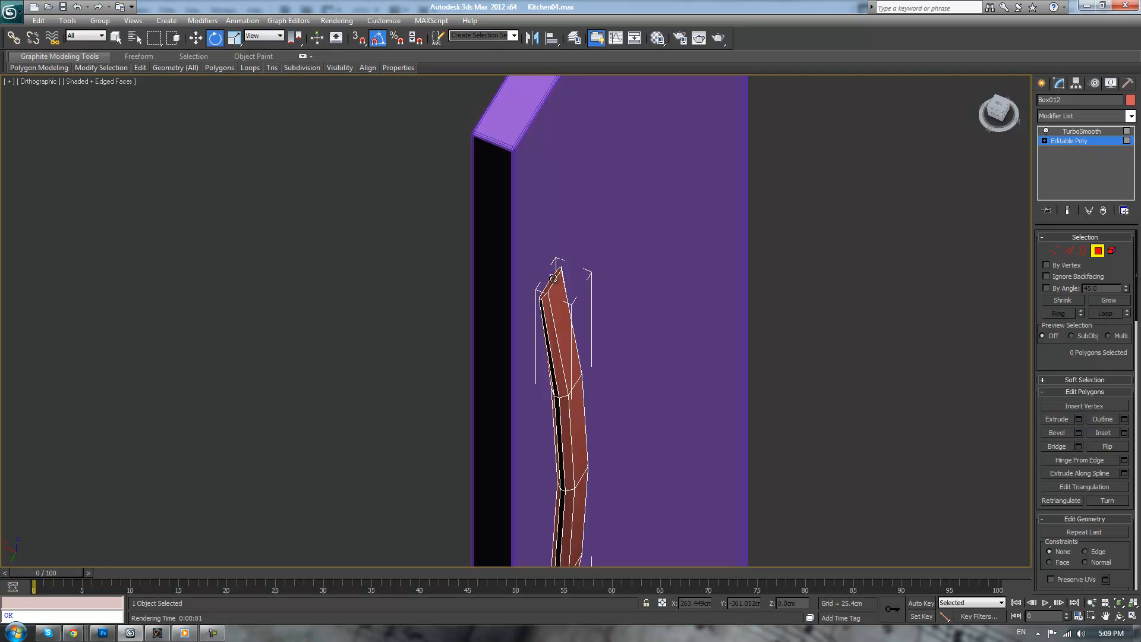
middle_click_drag(676, 257, 750, 121, "alt")
key("ctrl+z")
key("ctrl+z")
key("ctrl+z")
scroll(746, 149, "down", 3)
middle_click_drag(732, 225, 695, 201, "alt")
key("shift+z")
key("shift+z")
key("shift+z")
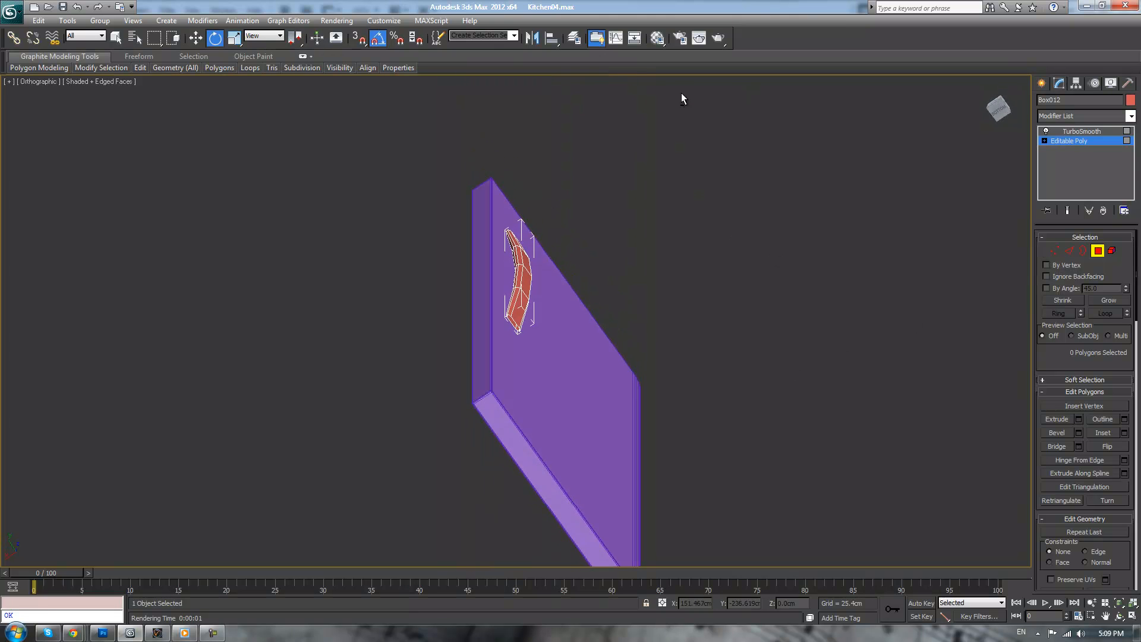
key("ctrl+z")
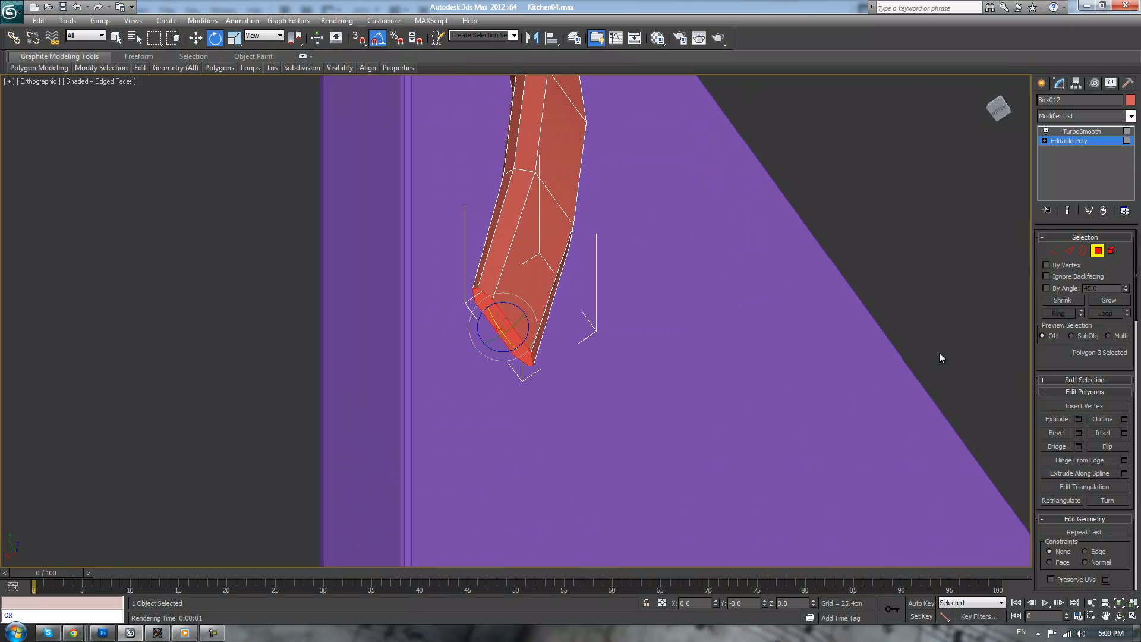
- Add the handle's top end polygon to the selected bottom end polygon
key("shift+z")
key("shift+z")
middle_click_drag(625, 163, 581, 287)
key("shift+z")
key("shift+z")
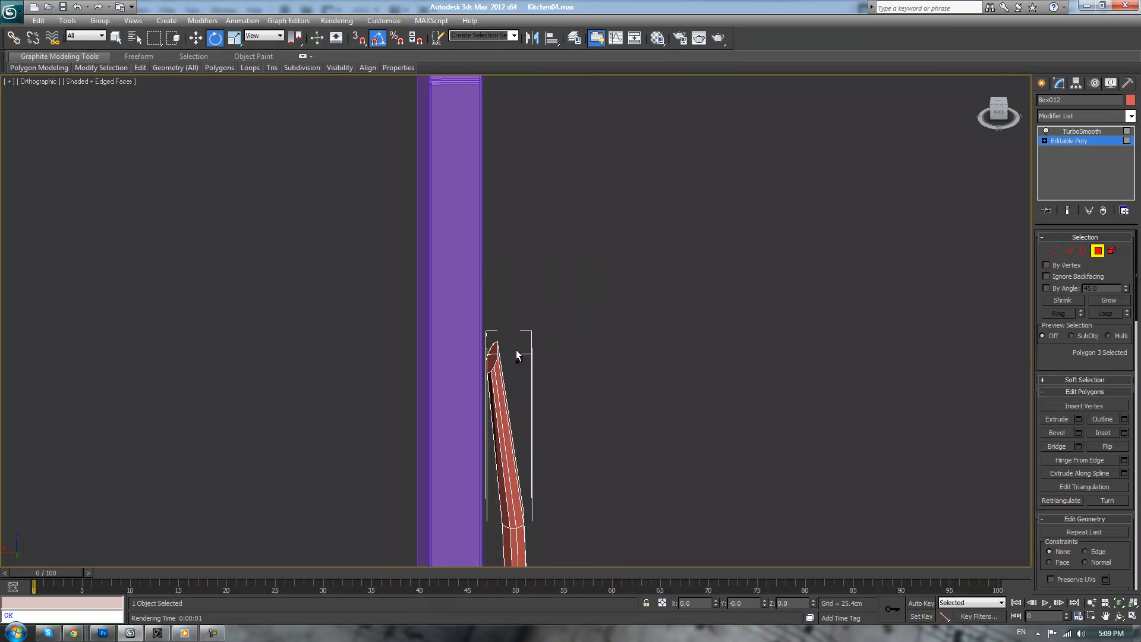
left_click(495, 348, "ctrl")
- Extrude the handle's two end polygons by 0.677 cm and extrude them once more
left_click(1079, 419)
left_click_drag(510, 348, 256, 402)
middle_click_drag(675, 319, 619, 322, "alt")
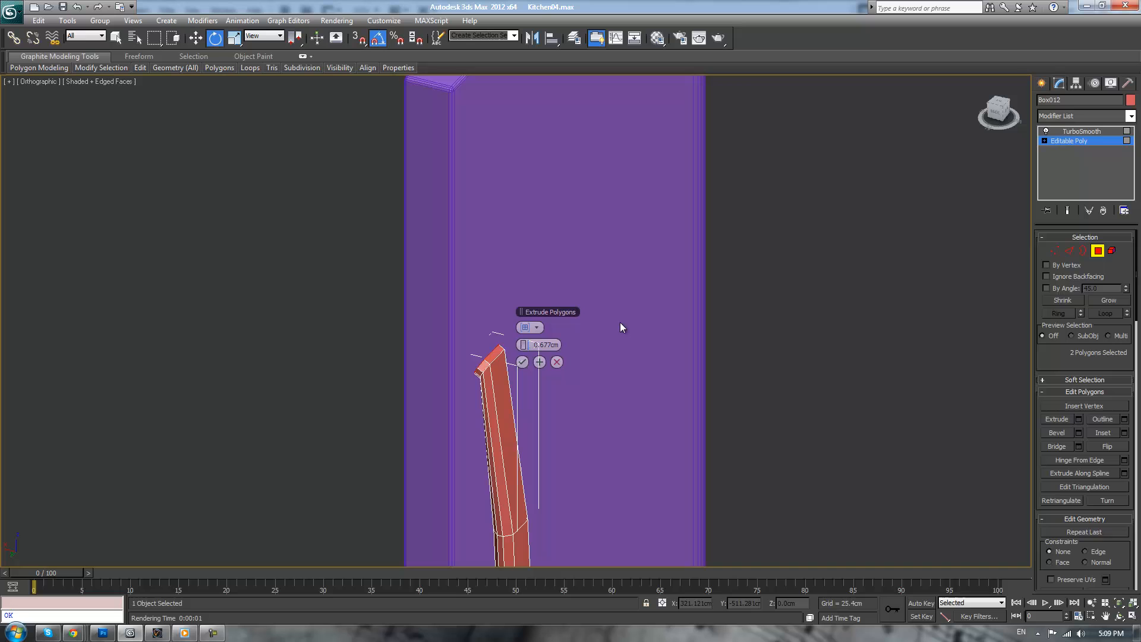
left_click(539, 363)
left_click_drag(540, 346, 540, 347)
left_click(522, 362)
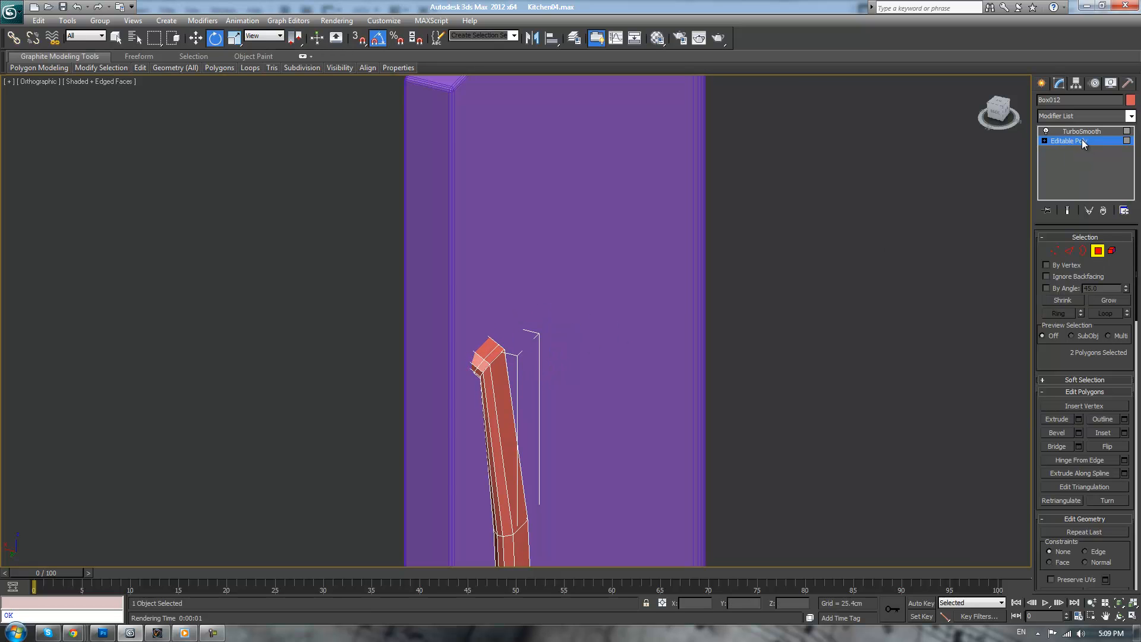
- Examine the TurboSmoothed handle on the door panel in shaded display without edge lines
left_click(1081, 131)
key("F4")
middle_click_drag(890, 230, 614, 227)
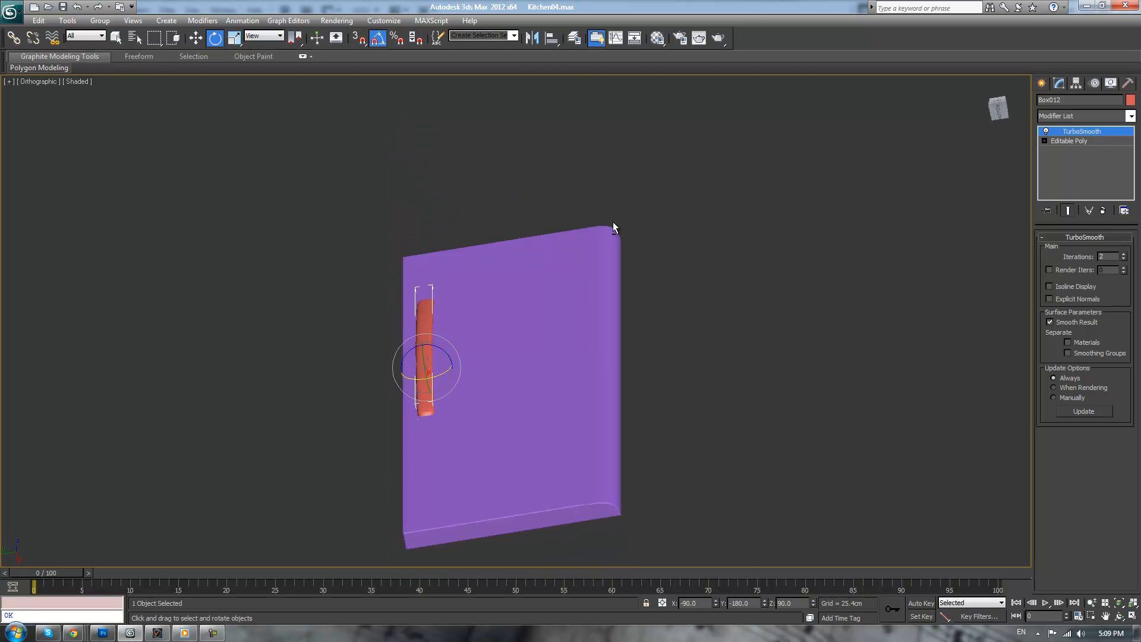
scroll(614, 226, "up", 3)
- Select the three middle rows of vertices along the handle, rotate them slightly, and return to the TurboSmooth level
left_click(1045, 141)
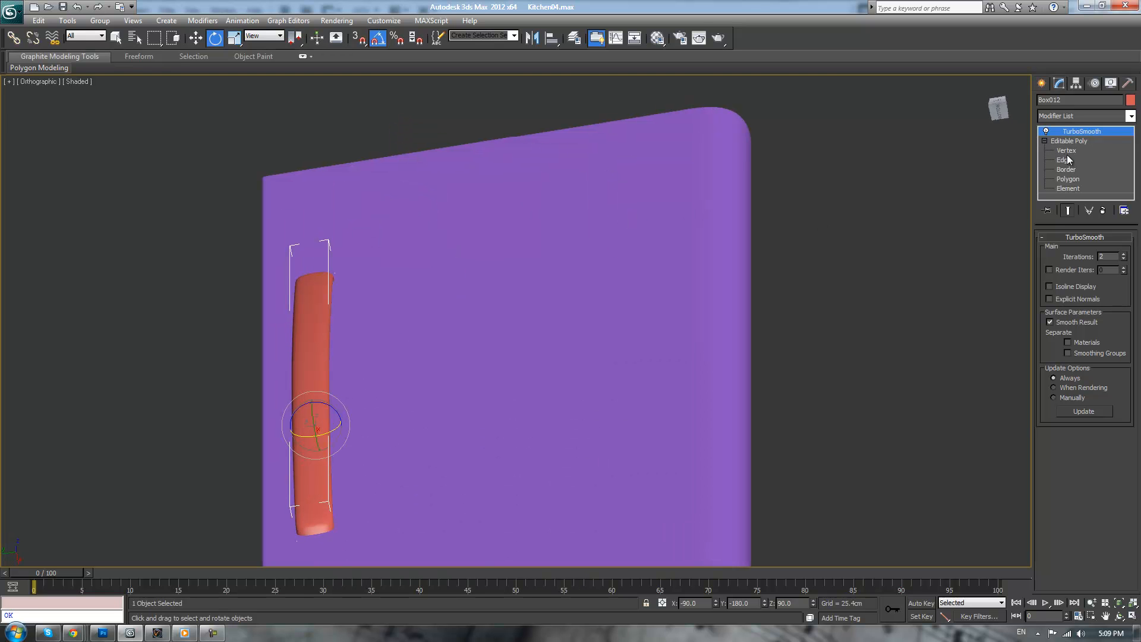
left_click(1066, 153)
key("F3")
middle_click_drag(561, 327, 618, 332)
scroll(618, 332, "down", 2)
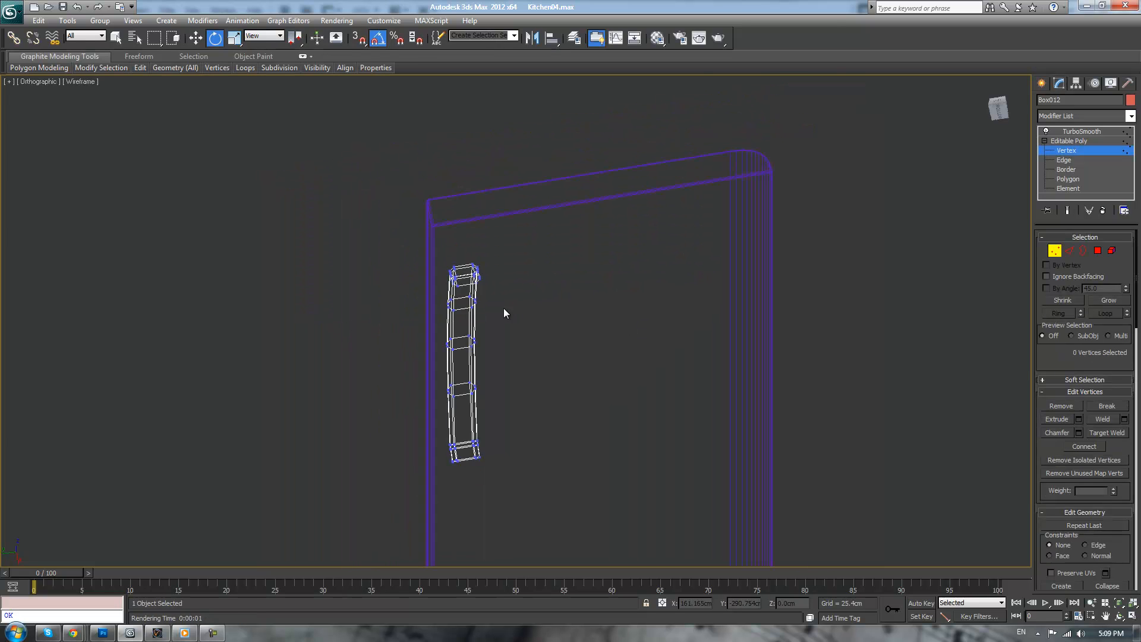
middle_click_drag(514, 315, 519, 344, "alt")
left_click_drag(398, 250, 548, 451)
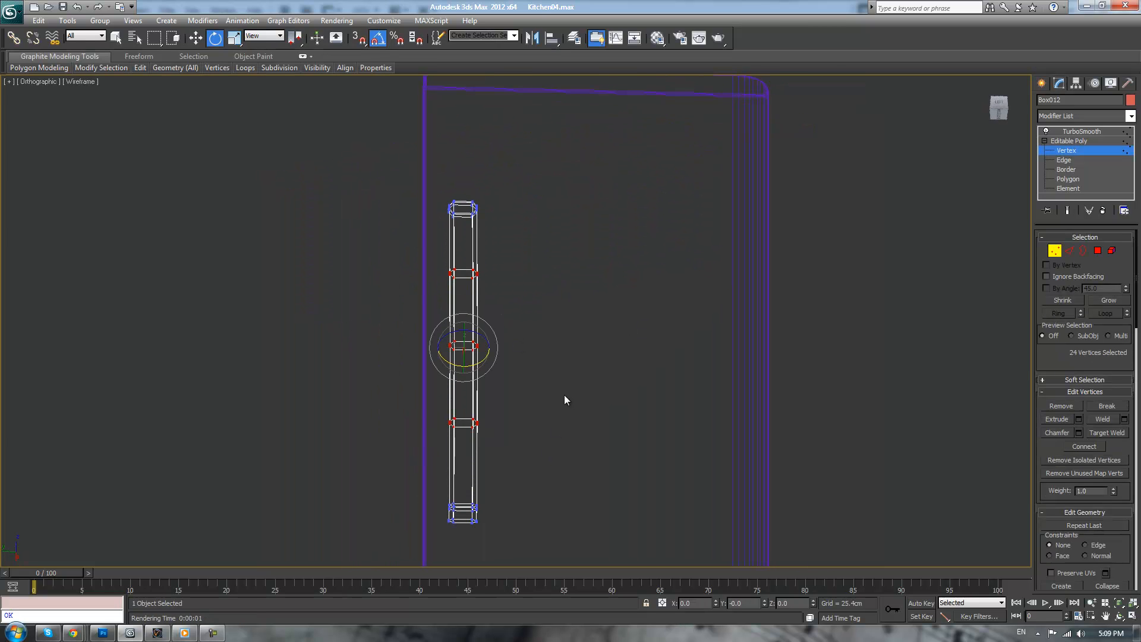
left_click_drag(476, 336, 591, 395)
middle_click_drag(591, 394, 601, 354, "alt")
left_click(1086, 141)
left_click(1084, 132)
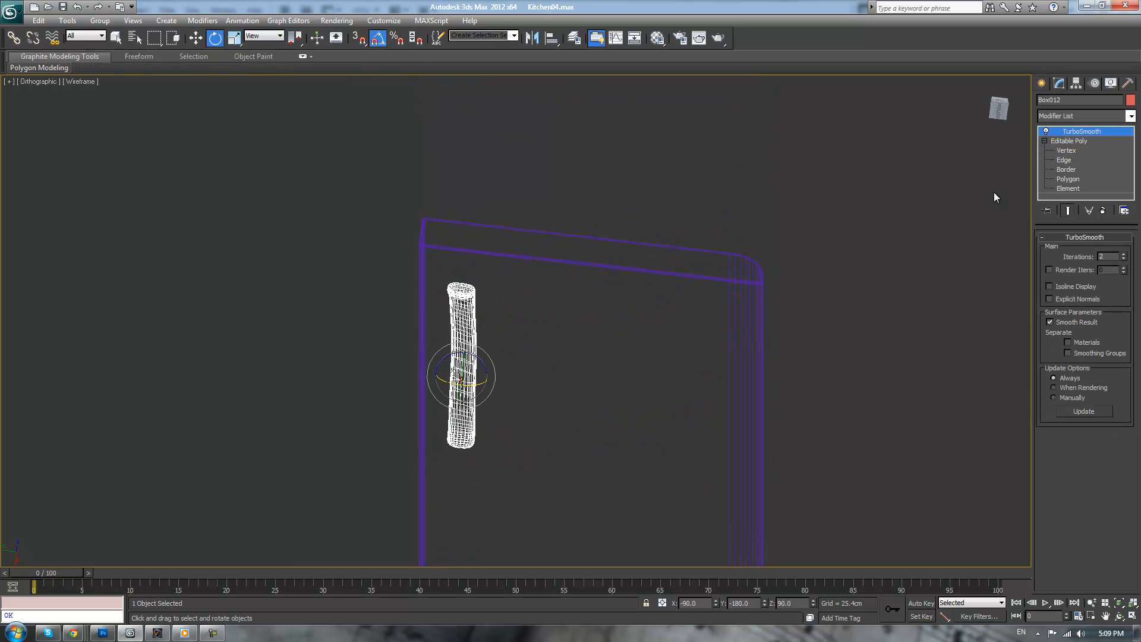
- Inspect the smoothed handle's curve and ends against the door panel in shaded display from several angles
key("F3")
middle_click_drag(919, 296, 861, 376, "alt")
left_click(916, 316)
scroll(861, 375, "down", 5)
middle_click_drag(658, 286, 394, 226, "alt")
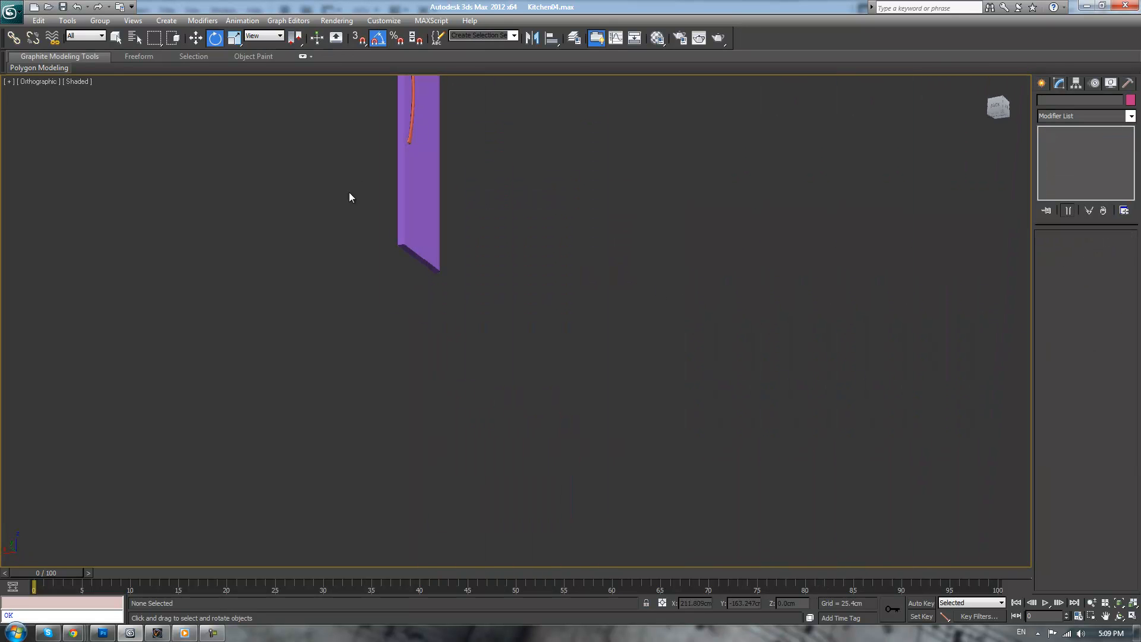
left_click(412, 112)
key("p")
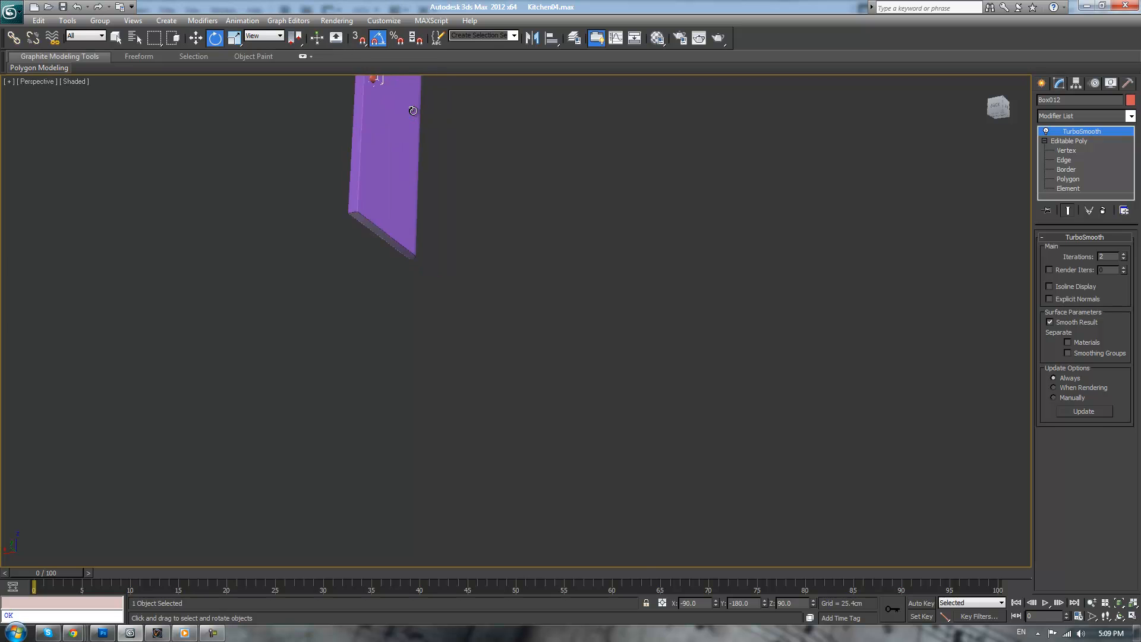
key("z")
middle_click_drag(427, 140, 773, 256, "alt")
- Select the vertices of the handle's top end face in wireframe and move them upward along Z
left_click(1065, 150)
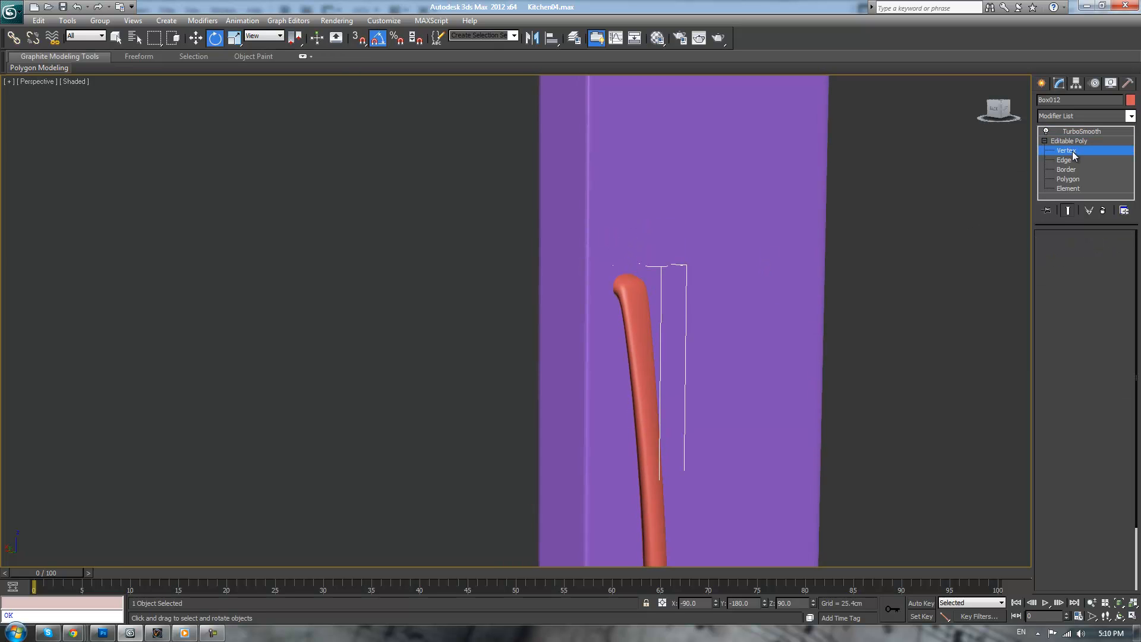
key("F3")
middle_click_drag(726, 357, 760, 356, "alt")
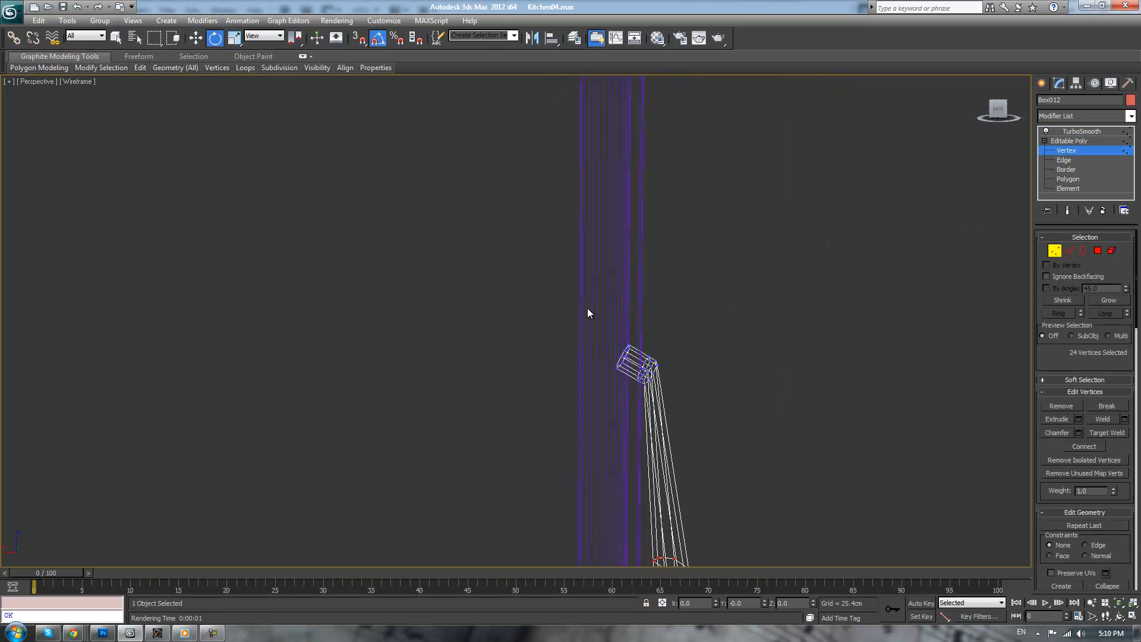
left_click_drag(633, 378, 634, 380)
middle_click_drag(738, 330, 700, 334, "alt")
key("w")
left_click_drag(621, 330, 622, 293)
middle_click_drag(622, 293, 686, 312, "alt")
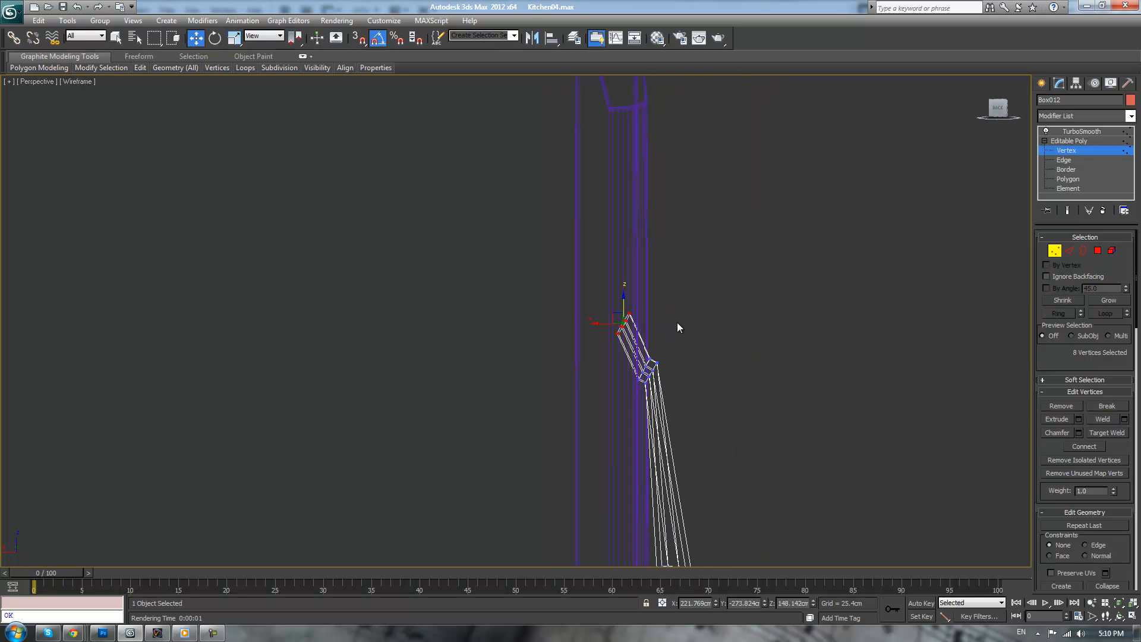
- In the Front view, move the vertex loop just before the handle's top end segment upward
key("f")
scroll(674, 312, "up", 5)
middle_click_drag(691, 252, 638, 299)
scroll(547, 334, "up", 4)
left_click_drag(399, 282, 421, 313)
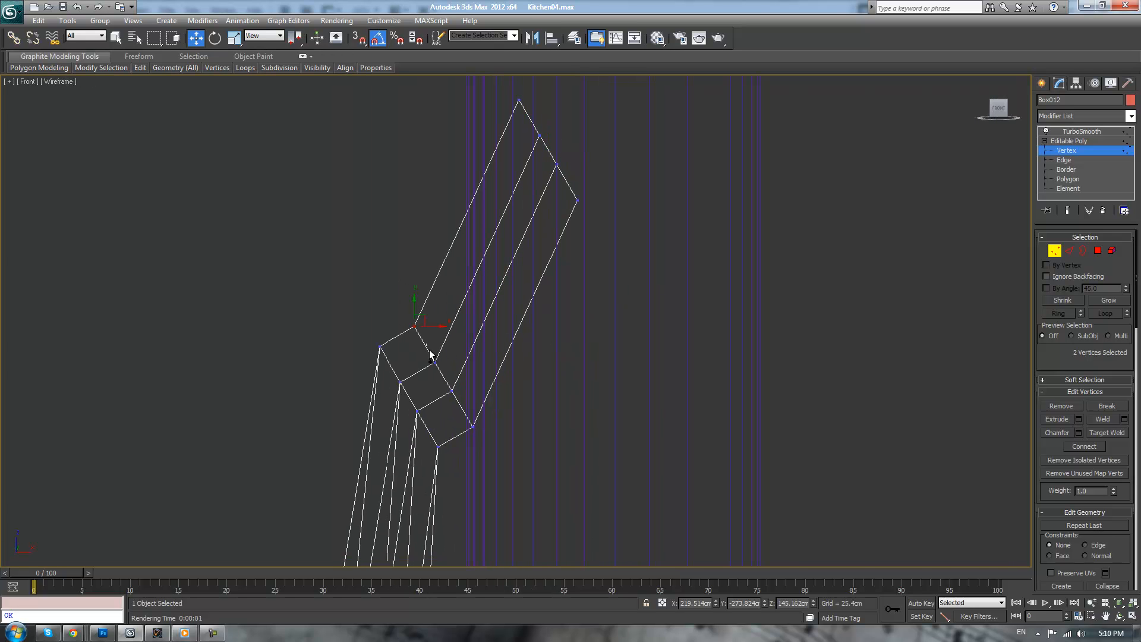
left_click_drag(450, 375, 478, 265)
- Move the vertices of the handle's bottom end face downward to mirror the shape of the top end
scroll(538, 362, "down", 3)
middle_click_drag(539, 367, 594, 238)
middle_click_drag(630, 549, 681, 214)
scroll(650, 382, "down", 6)
middle_click_drag(650, 383, 665, 253)
middle_click_drag(646, 426, 651, 150)
scroll(657, 309, "up", 3)
middle_click_drag(657, 307, 643, 351)
scroll(643, 351, "up", 3)
left_click_drag(669, 325, 681, 391)
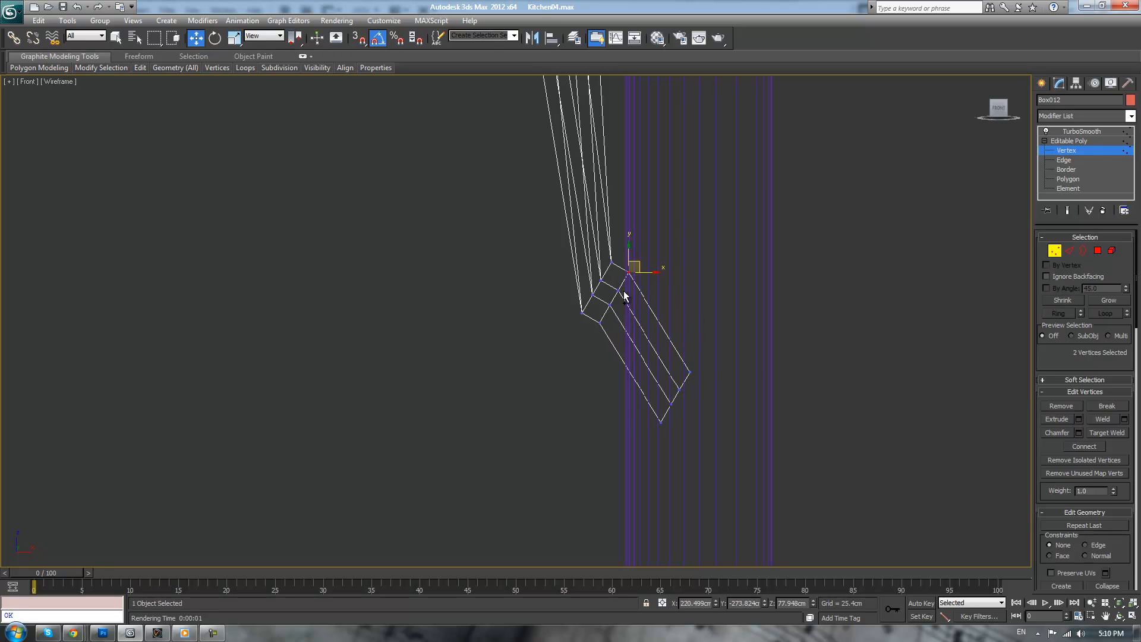
- Move the vertex loop just before the handle's bottom end segment downward and return to the TurboSmooth level
left_click_drag(616, 303, 618, 303, "ctrl")
left_click_drag(605, 299, 612, 314, "ctrl")
left_click_drag(594, 318, 602, 334, "ctrl")
left_click_drag(622, 291, 632, 333)
left_click(1079, 132)
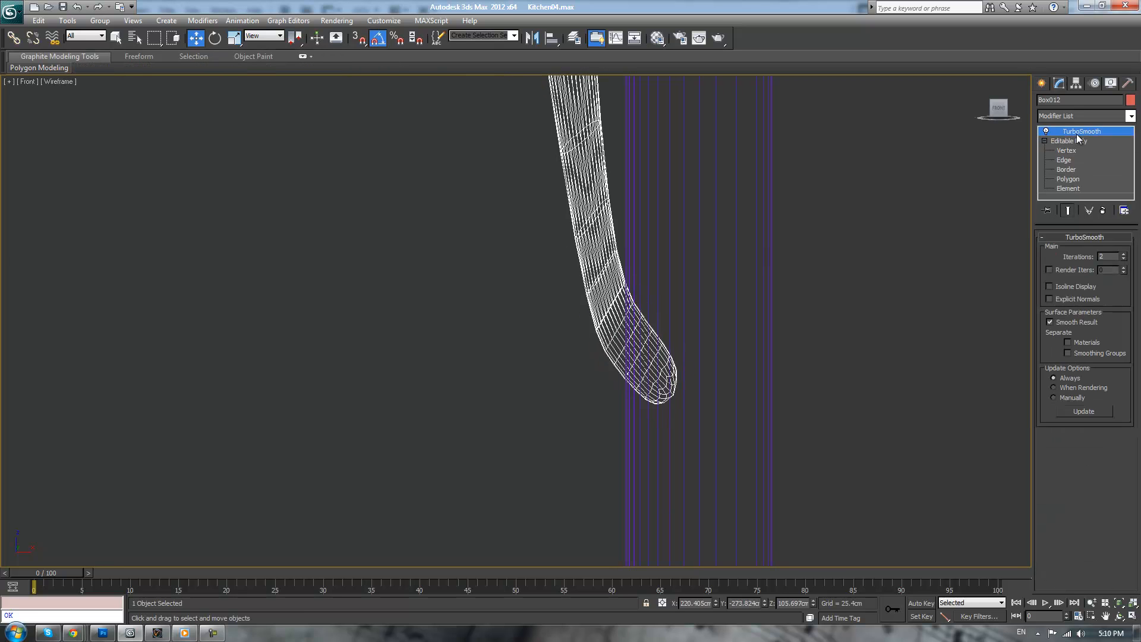
- Examine the reshaped, smoothed handle in shaded perspective from the front, side and below
scroll(885, 268, "down", 2)
key("p")
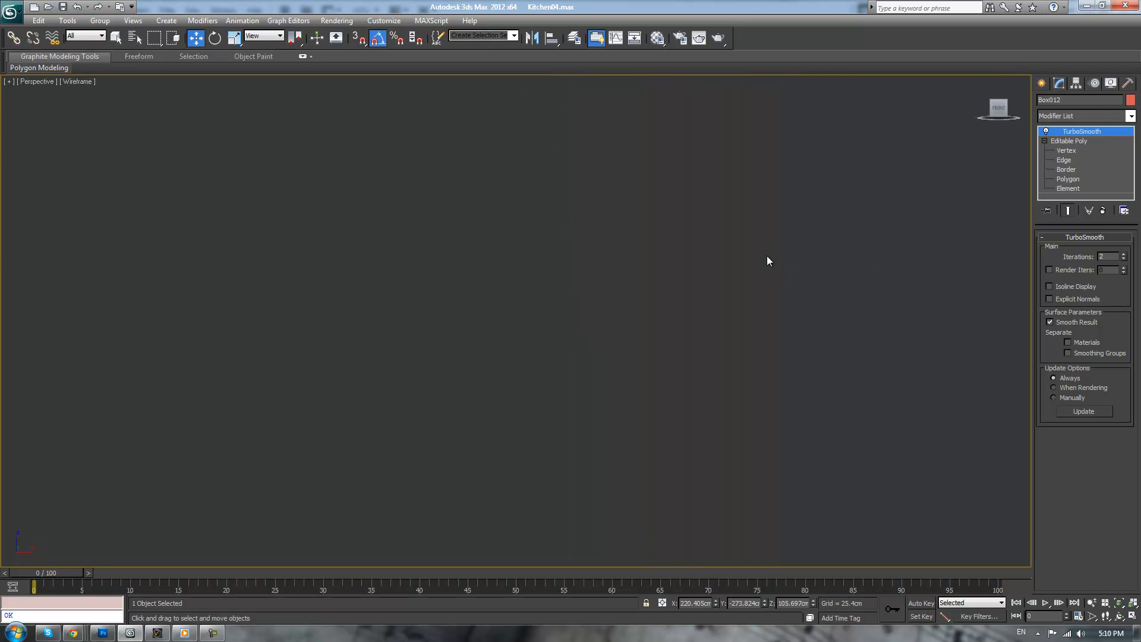
key("F3")
key("z")
scroll(725, 291, "down", 3)
mouse_move(669, 295)
middle_mouse_down("alt")
mouse_move(813, 315)
mouse_move(814, 292)
middle_mouse_up("alt")
scroll(814, 291, "up", 4)
scroll(698, 297, "down", 3)
middle_click_drag(698, 297, 695, 242, "alt")
scroll(626, 266, "up", 2)
middle_click_drag(625, 264, 761, 334, "alt")
left_click(1043, 83)
left_click(1057, 157)
middle_click_drag(915, 205, 874, 212, "alt")
left_click_drag(637, 233, 653, 239)
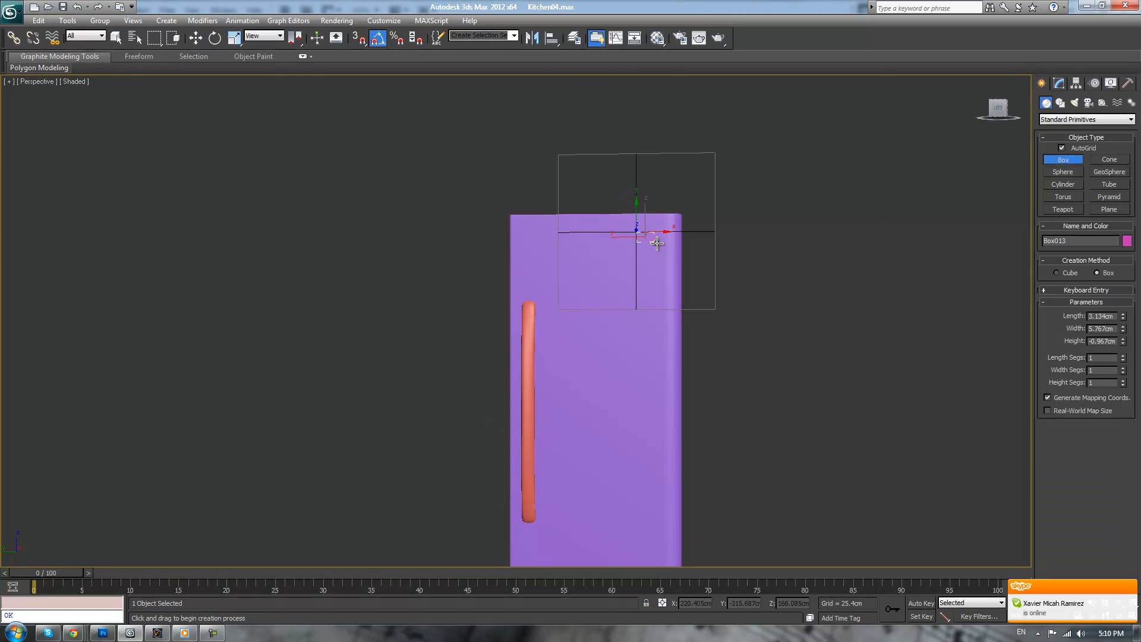
right_click(655, 238)
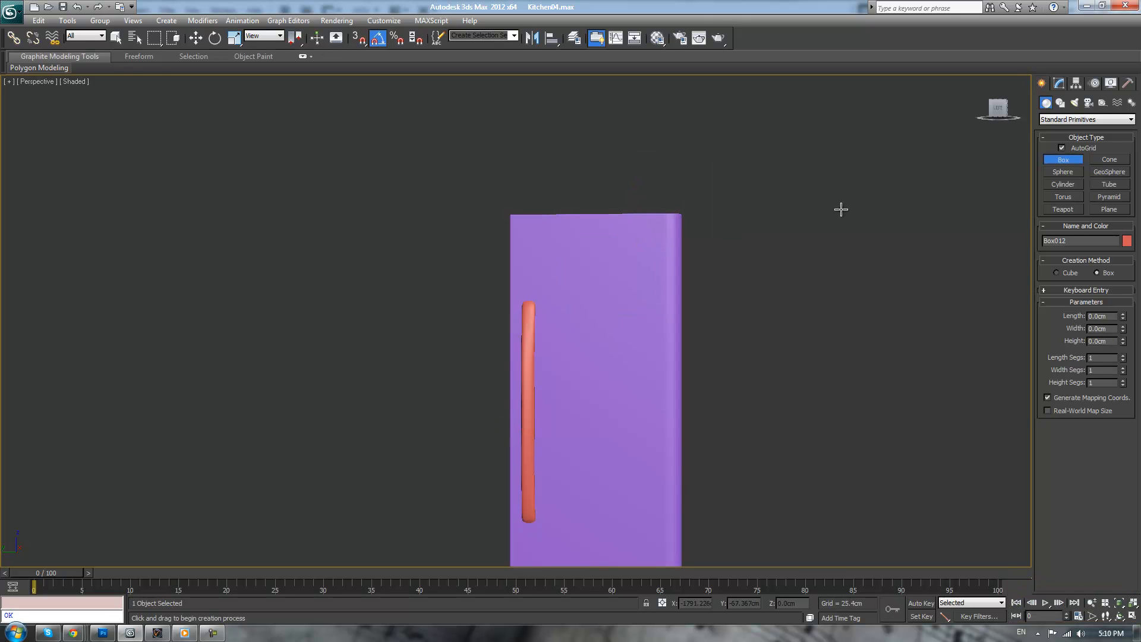
- Exit isolation to bring back the whole kitchen scene and hide the Walls object
scroll(794, 235, "down", 3)
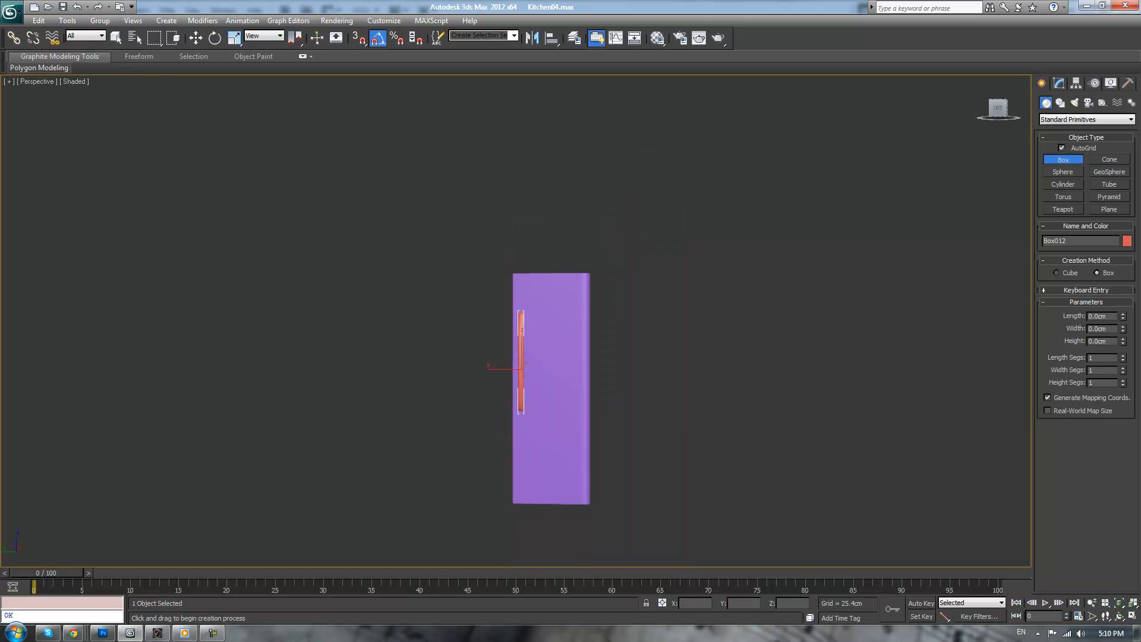
key("alt+q")
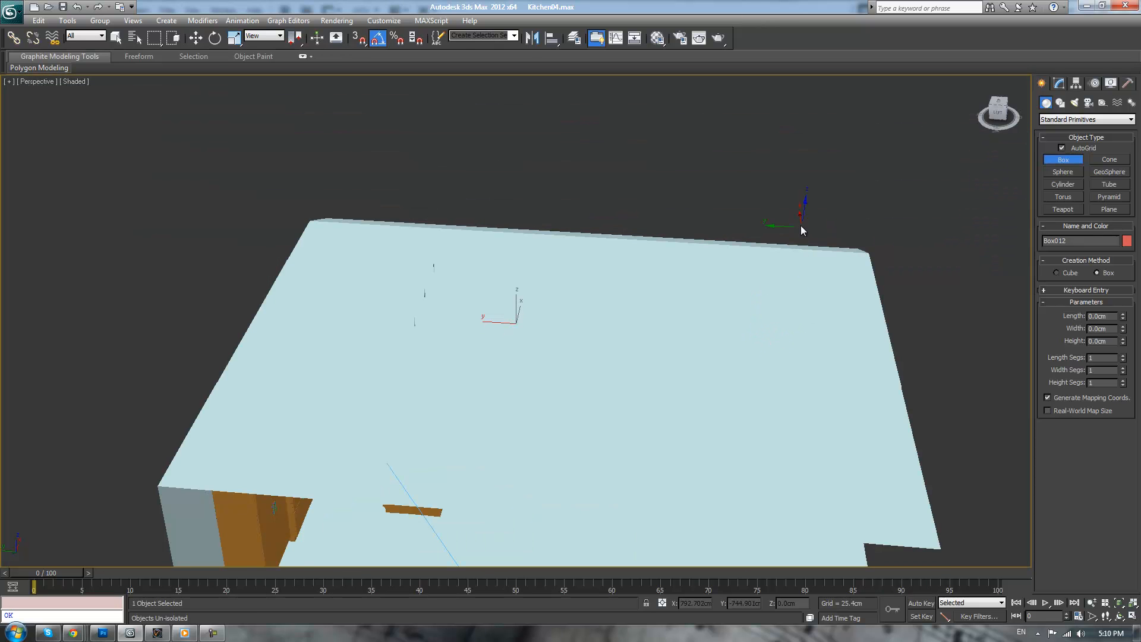
key("w")
left_click(732, 257)
right_click(805, 218)
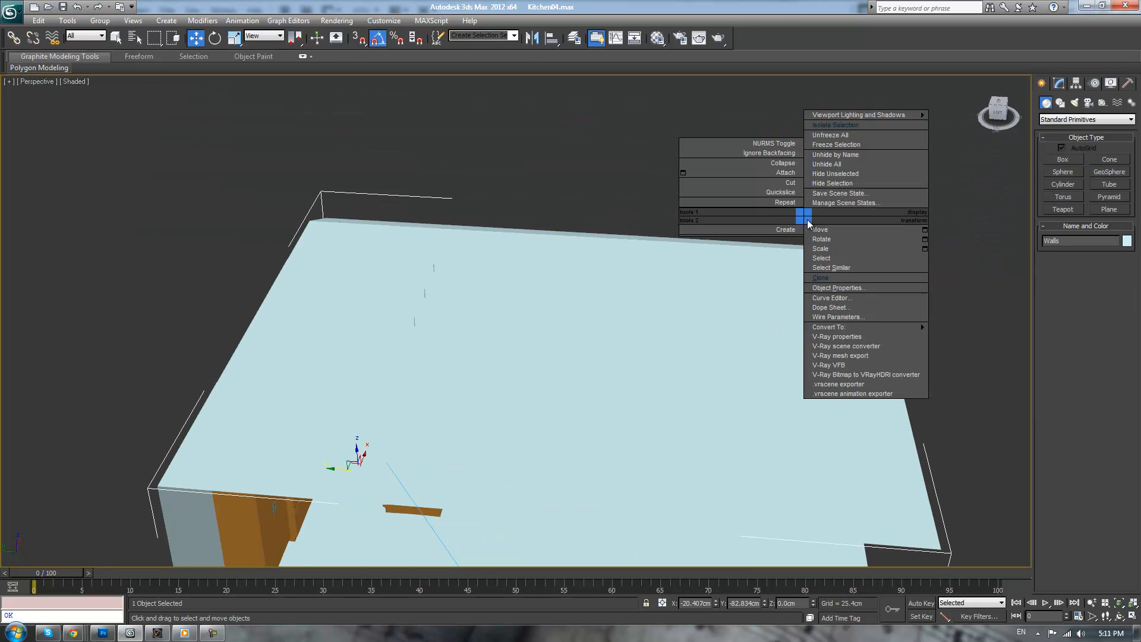
left_click(831, 184)
- Select the refrigerator door and its handle together and clone the pair sideways along Y
middle_click_drag(756, 259, 612, 364, "alt")
scroll(750, 242, "up", 5)
scroll(612, 364, "up", 2)
scroll(642, 342, "down", 5)
middle_click_drag(684, 313, 650, 382)
scroll(650, 383, "up", 6)
left_click(565, 313)
left_click(638, 304, "ctrl")
left_click_drag(550, 357, 432, 355, "shift")
left_click(565, 366)
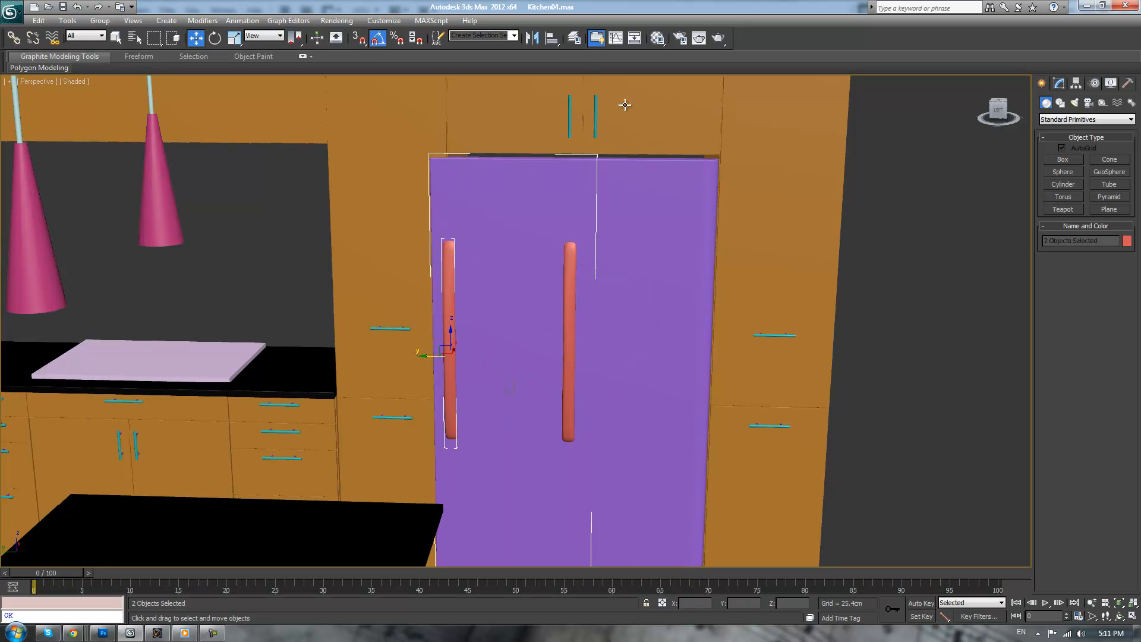
- Mirror the cloned door and handle about the world Y axis with No Clone, and move them toward the original door
left_click(533, 38)
left_click(545, 261)
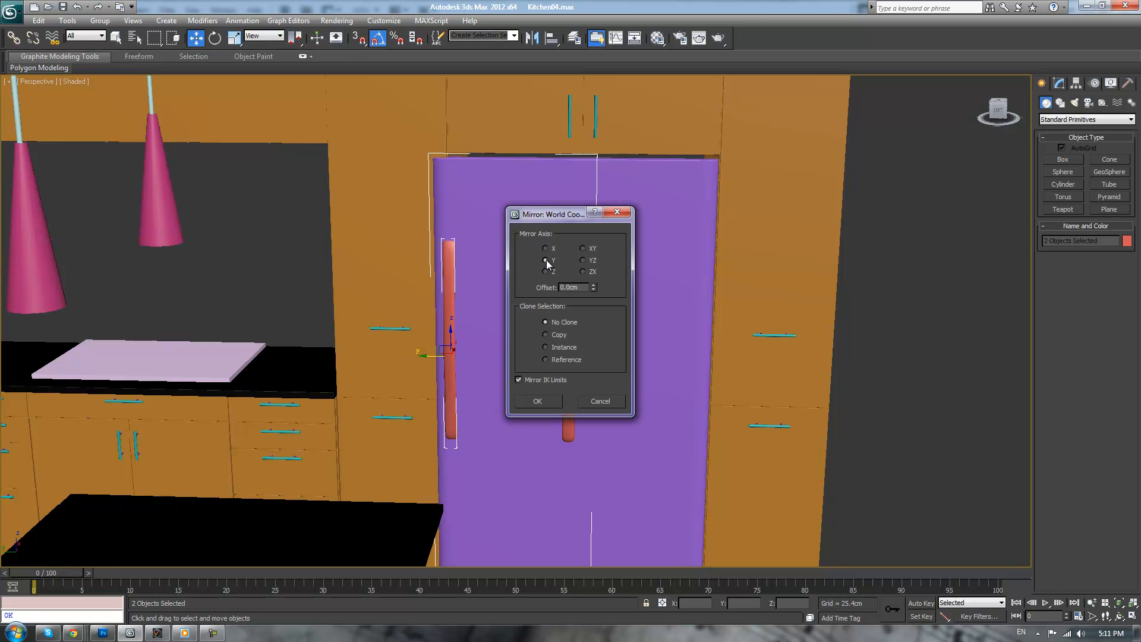
left_click(537, 402)
left_click(443, 355)
left_click_drag(429, 355, 507, 354)
- Narrow the cloned door by moving its inner side-edge vertices back toward the original door's inner edge in the Left view
scroll(637, 323, "up", 3)
middle_click_drag(637, 323, 751, 237, "alt")
scroll(687, 282, "up", 3)
middle_click_drag(687, 281, 676, 279, "alt")
left_click(425, 196)
middle_click_drag(557, 189, 553, 296)
scroll(553, 295, "down", 3)
key("F3")
scroll(597, 303, "down", 2)
key("1")
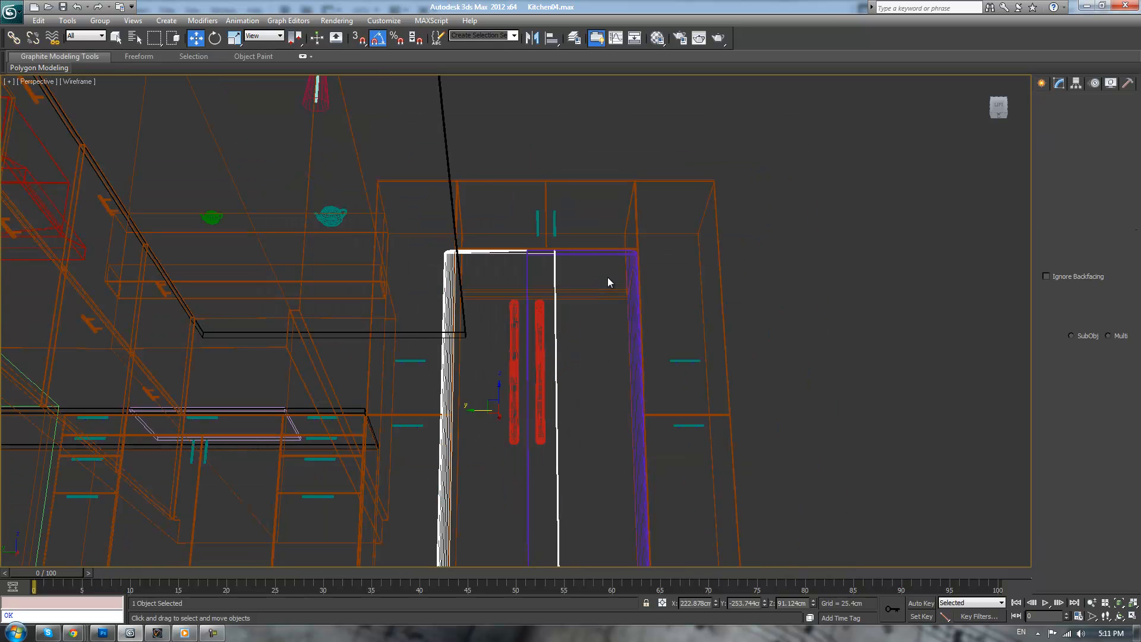
scroll(603, 276, "down", 4)
left_click_drag(512, 497, 512, 496)
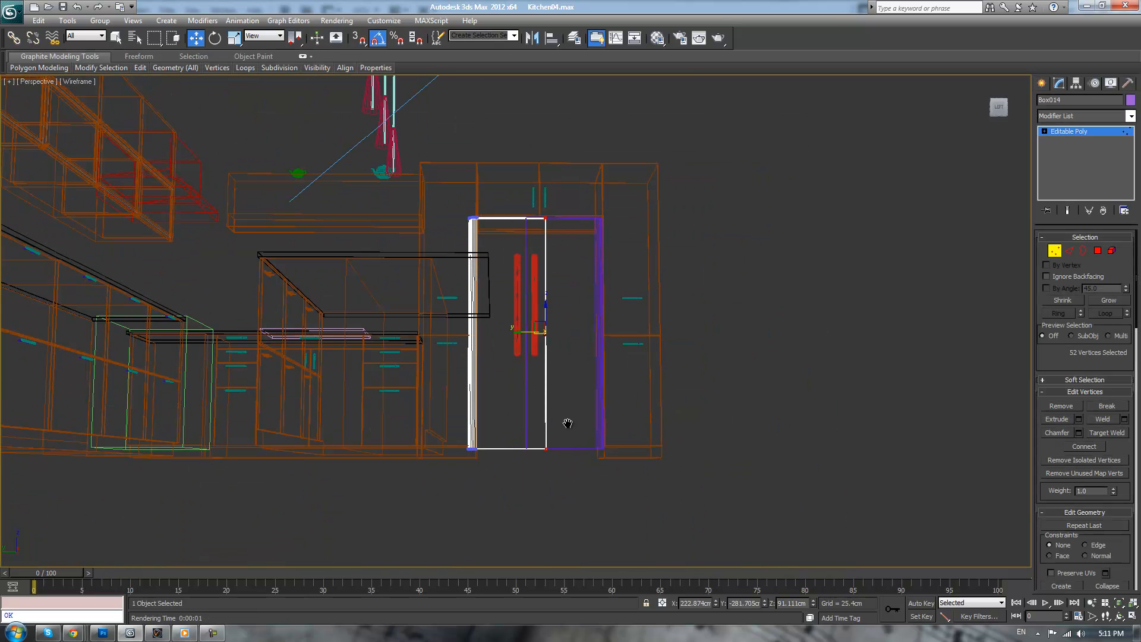
key("l")
key("z")
scroll(555, 315, "up", 2)
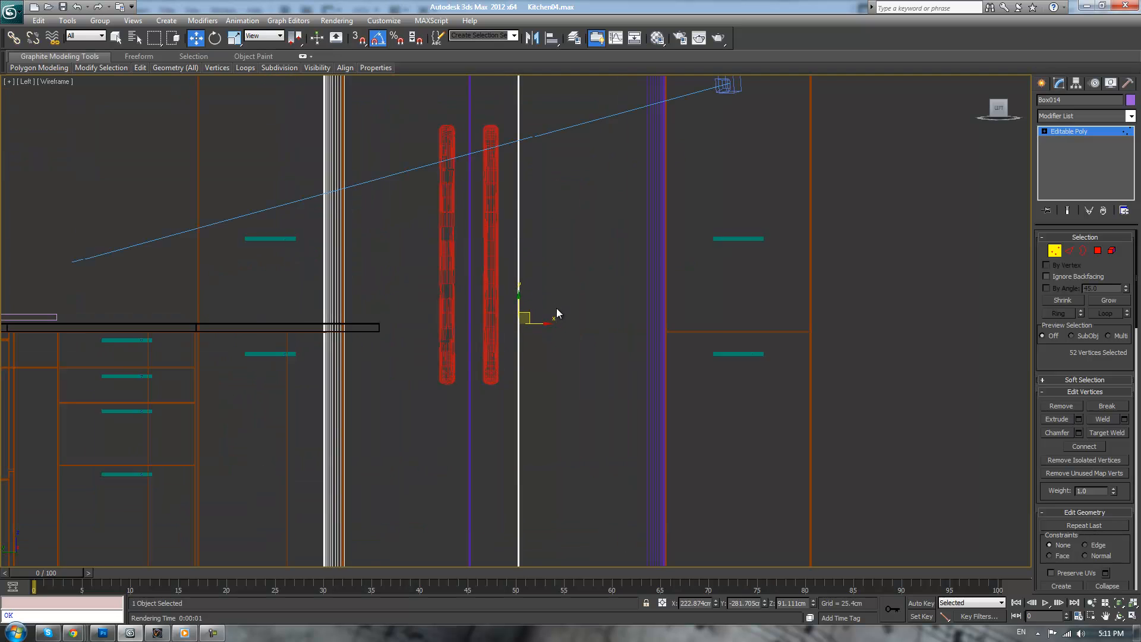
middle_click_drag(555, 316, 581, 347)
left_click_drag(555, 347, 481, 351)
- Fine-tune the cloned door's inner-edge vertices to leave a narrow gap between the two doors, and exit vertex editing
scroll(511, 333, "down", 3)
scroll(529, 365, "up", 7)
scroll(540, 321, "up", 3)
left_click_drag(439, 361, 547, 360)
scroll(548, 364, "down", 4)
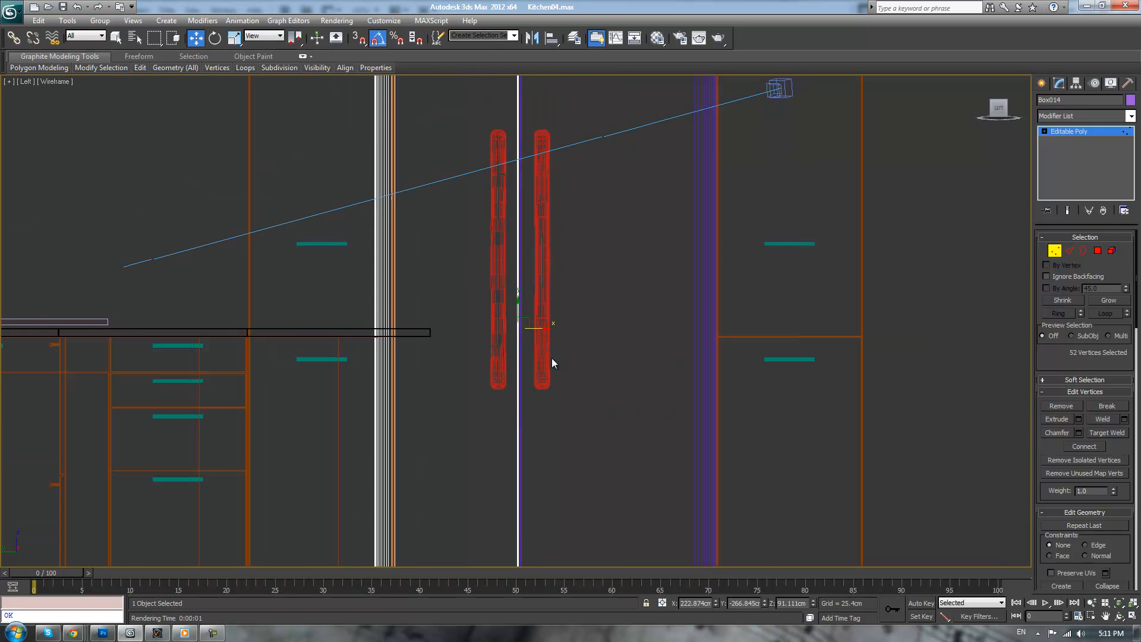
scroll(553, 354, "down", 3)
key("F3")
scroll(563, 326, "up", 6)
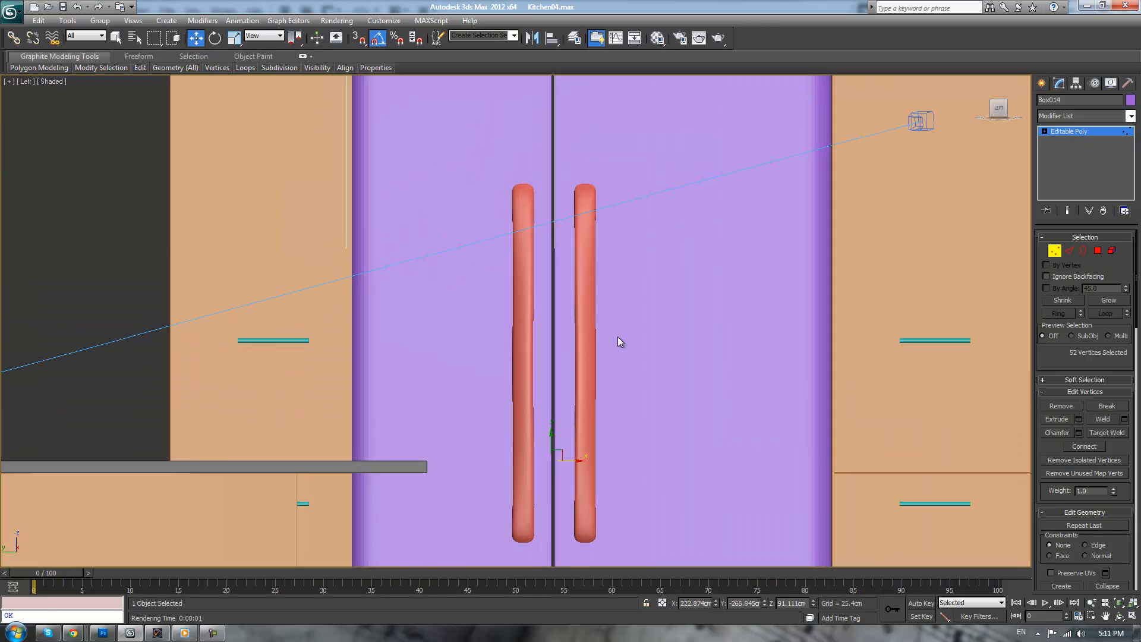
scroll(508, 297, "down", 2)
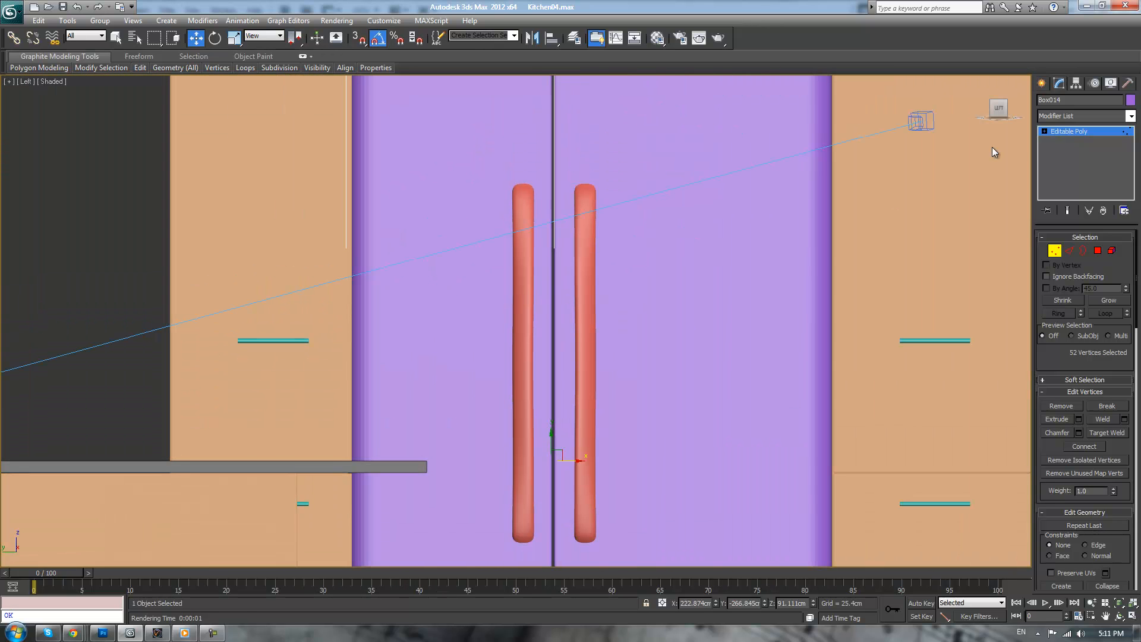
left_click(1063, 133)
- Shift the cloned handle slightly sideways so both handles sit evenly about the door gap, and deselect it
left_click(523, 286)
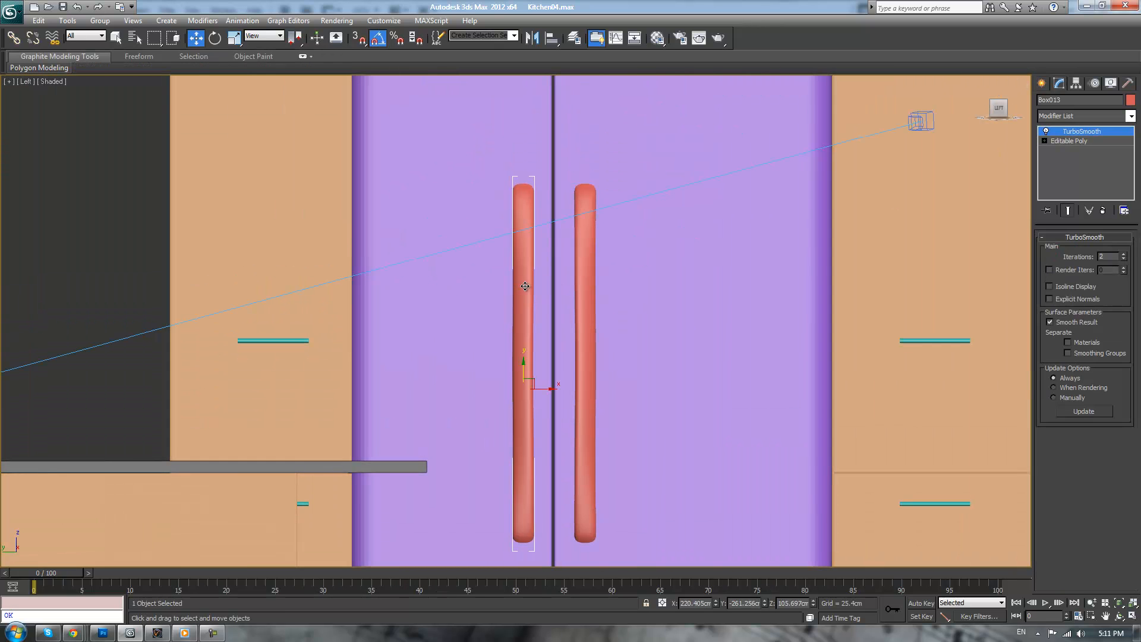
key("l")
key("z")
scroll(624, 231, "up", 2)
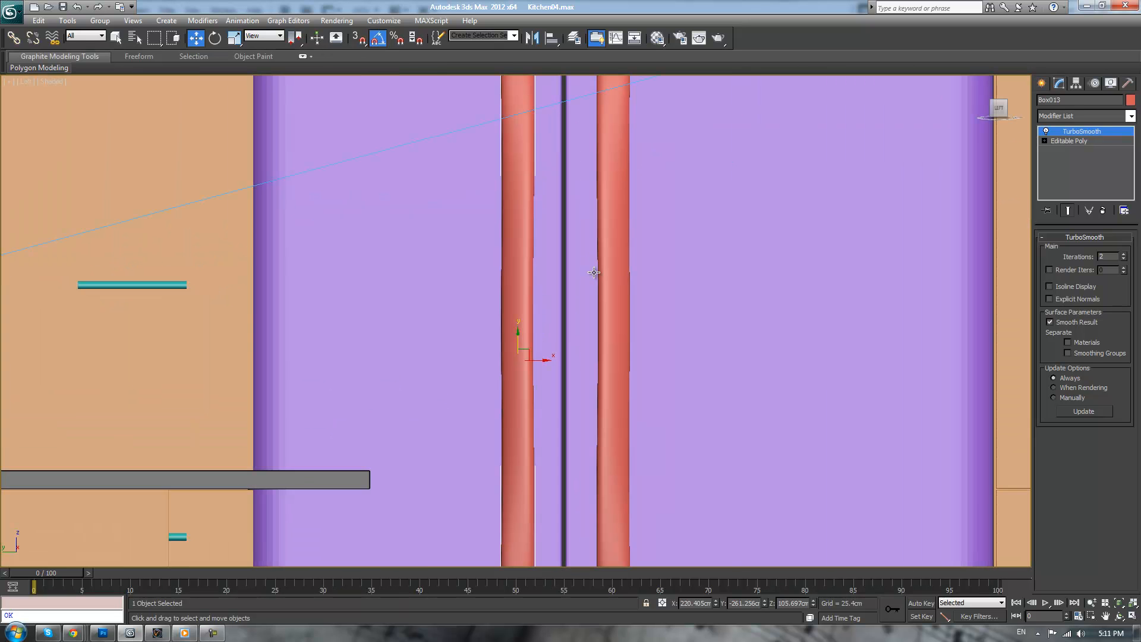
left_click_drag(541, 362, 539, 361)
scroll(539, 361, "down", 5)
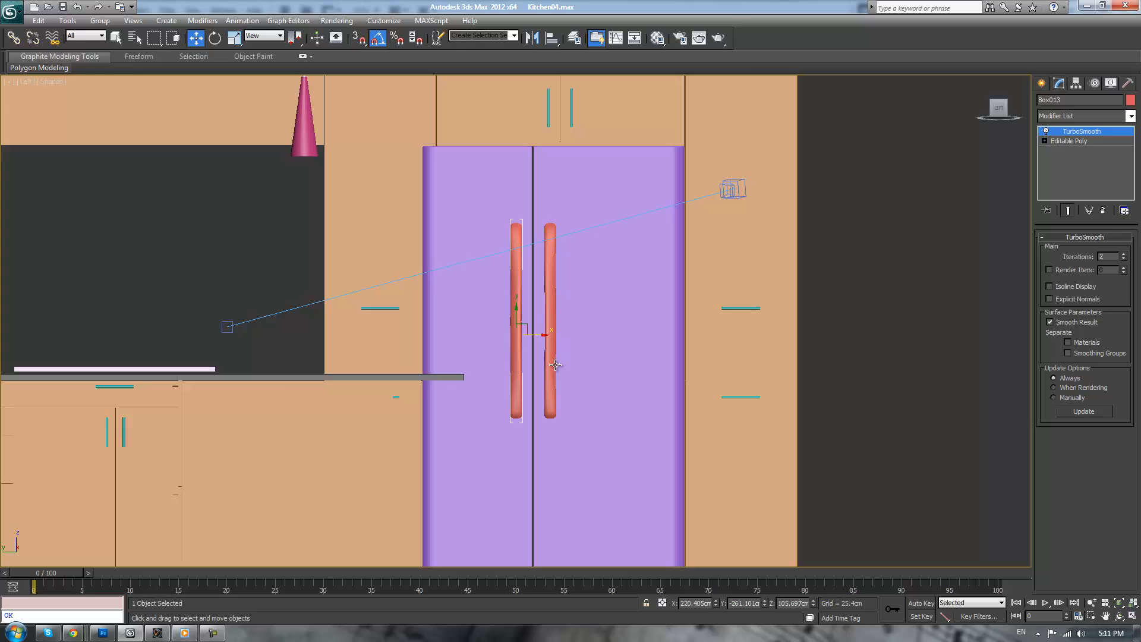
left_click(879, 299)
scroll(874, 308, "down", 3)
scroll(844, 311, "up", 1)
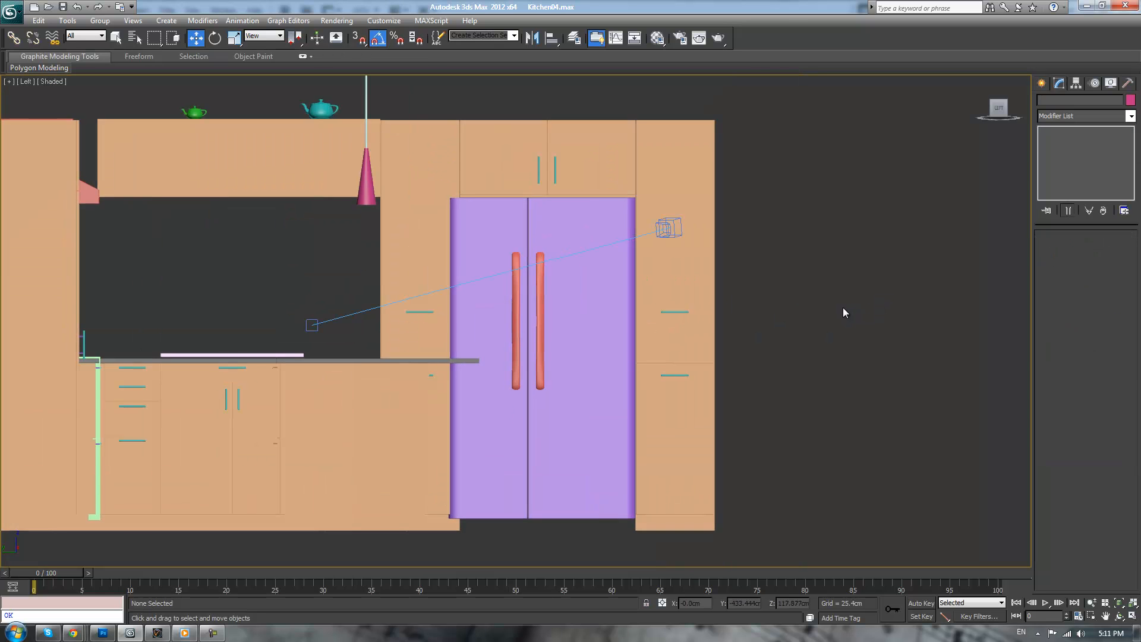
- Move the left refrigerator door's outer-edge vertices inward in the Left view to clear the neighbouring cabinet
key("p")
middle_click_drag(741, 331, 521, 212, "alt")
left_click(518, 213)
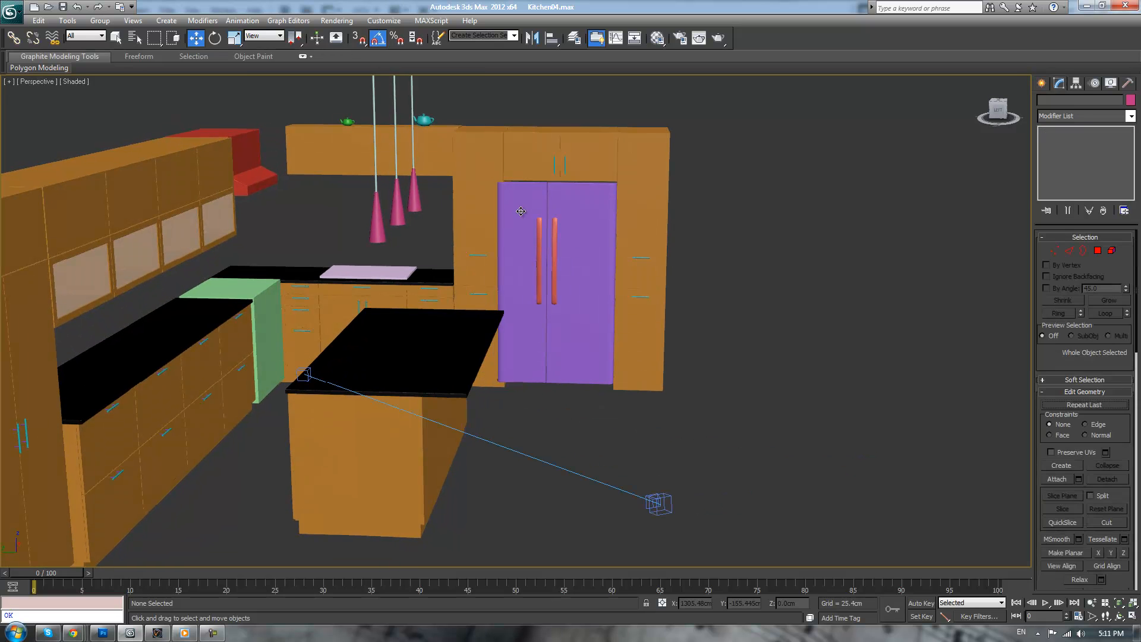
key("1")
key("l")
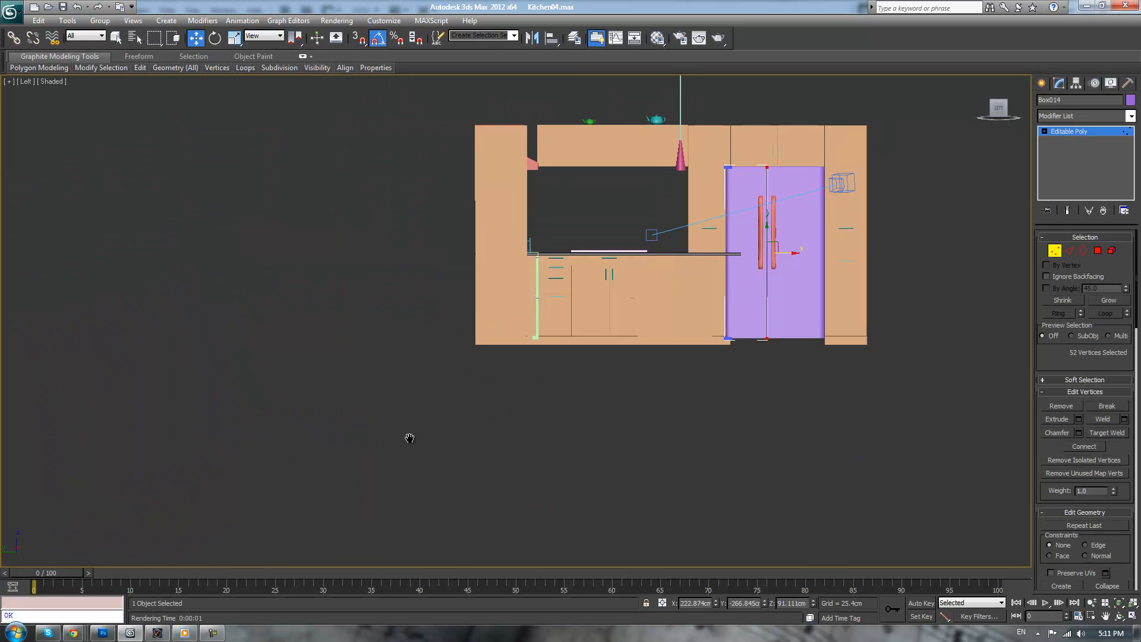
scroll(454, 333, "up", 2)
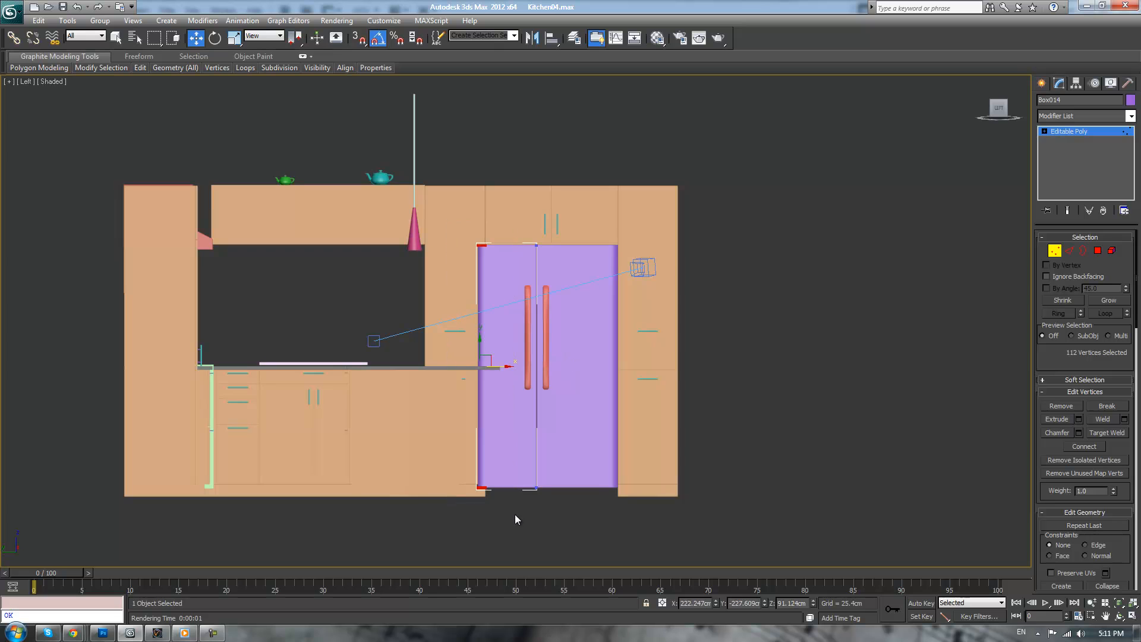
key("F3")
scroll(561, 356, "up", 5)
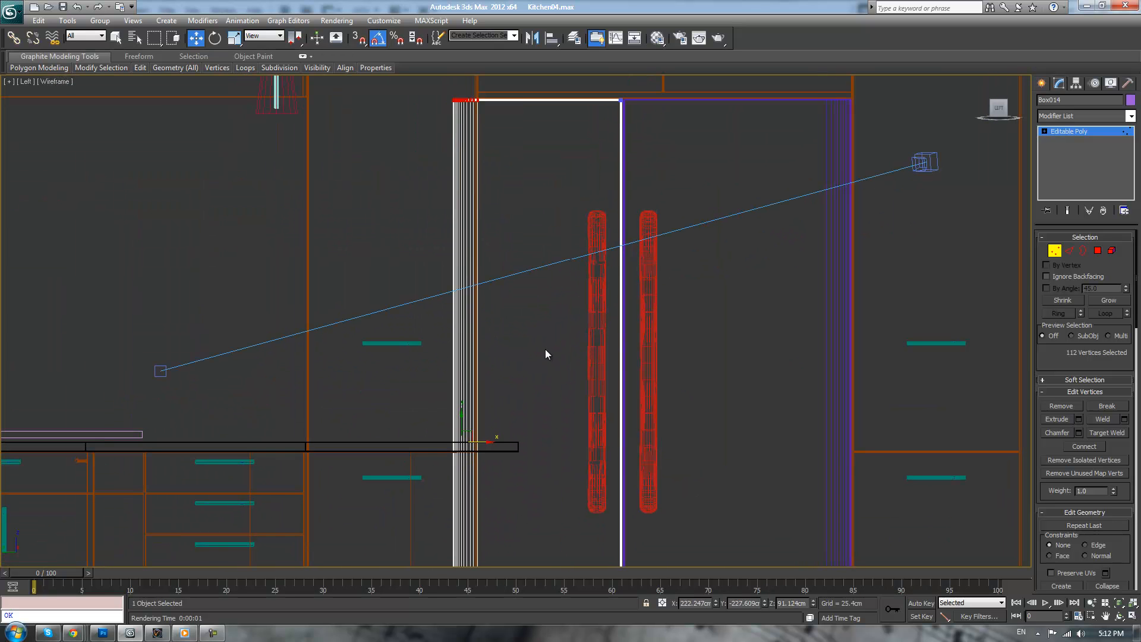
left_click_drag(492, 442, 509, 441)
- Fine-tune the left door's outer-edge vertices to leave a narrow gap beside the cabinet, and exit vertex editing
scroll(509, 441, "up", 8)
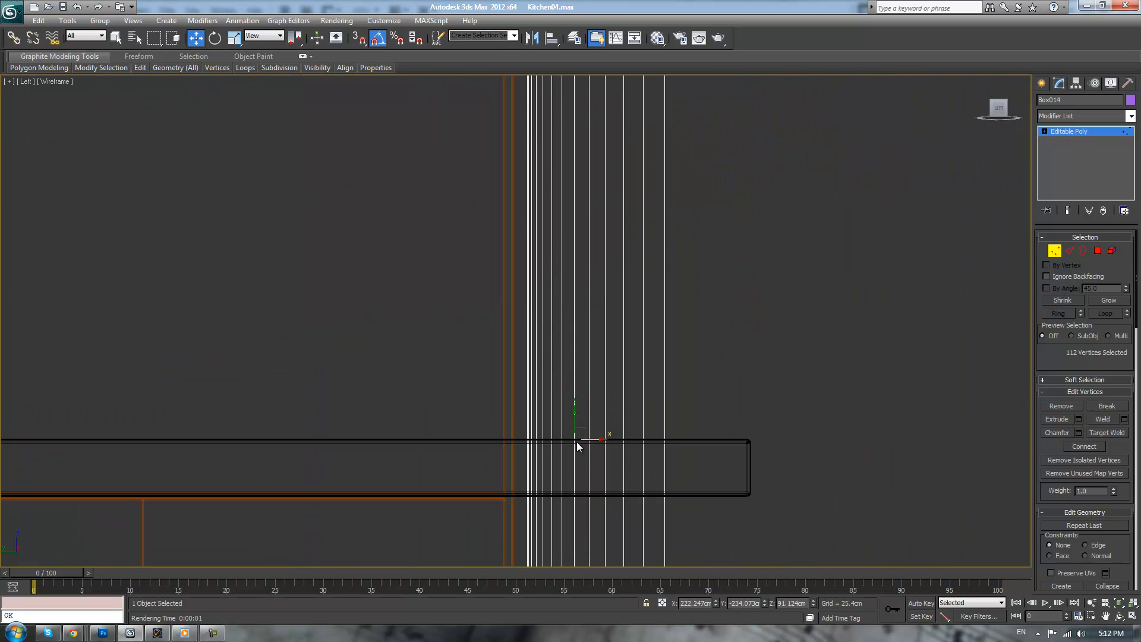
left_click_drag(590, 439, 585, 440)
scroll(590, 446, "down", 12)
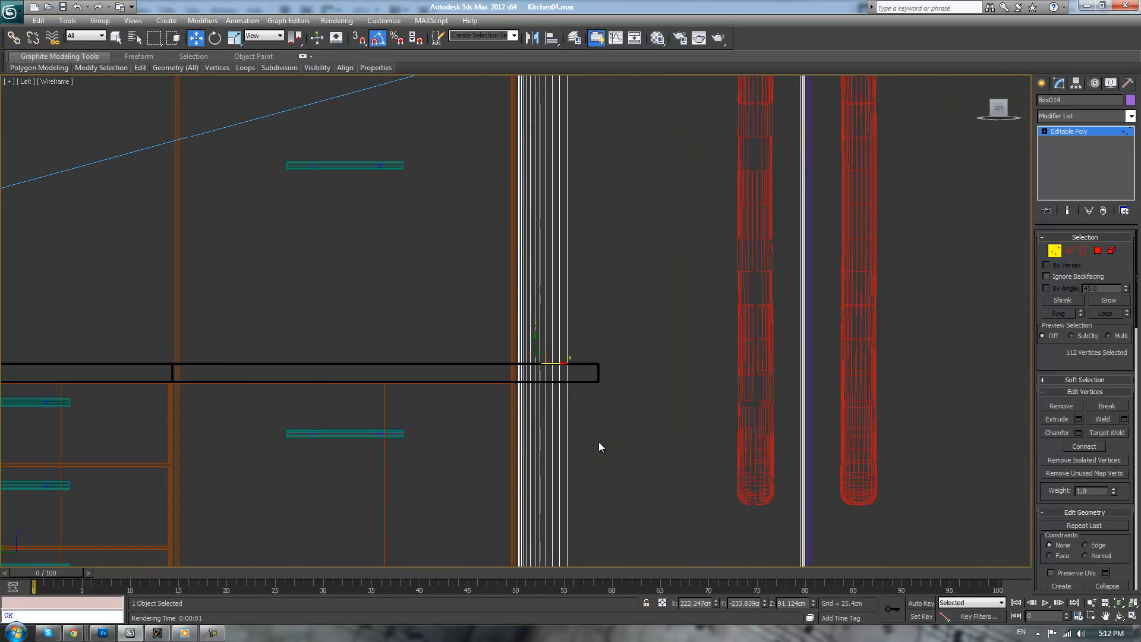
left_click(783, 391)
left_click(1091, 131)
left_click(843, 226)
- Examine the fit of both refrigerator doors between the cabinets in the perspective view with edged faces shown
scroll(838, 226, "down", 3)
scroll(753, 232, "up", 2)
key("F3")
scroll(715, 242, "up", 2)
middle_click_drag(724, 242, 737, 286)
mouse_move(737, 286)
middle_mouse_down("alt")
mouse_move(754, 288)
mouse_move(754, 308)
mouse_move(743, 302)
middle_mouse_up("alt")
key("p")
scroll(761, 315, "up", 2)
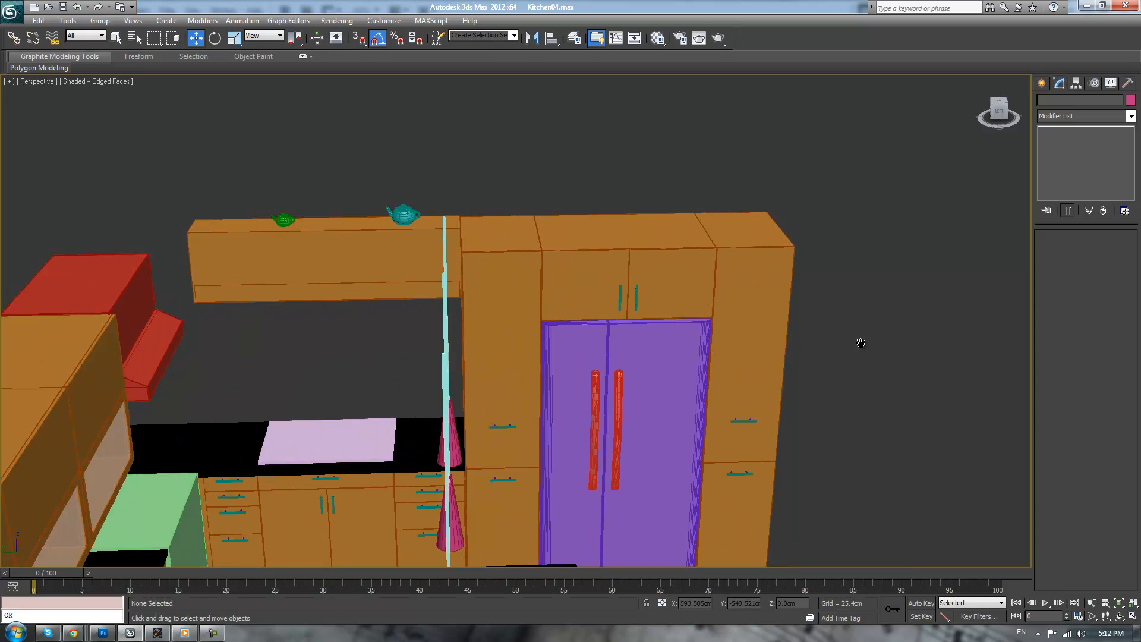
scroll(879, 340, "up", 3)
scroll(901, 351, "down", 1)
middle_click_drag(900, 356, 851, 187, "alt")
scroll(850, 187, "down", 2)
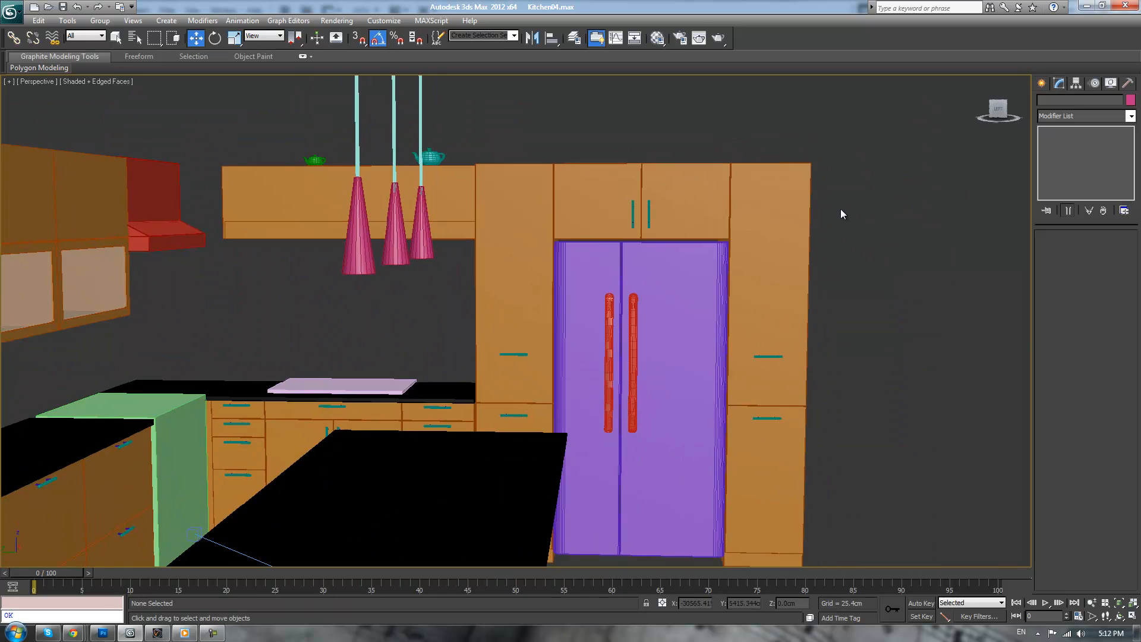
- Scale both refrigerator handles to about 80% of their width, one after the other, and deselect them
scroll(844, 197, "up", 4)
left_click(718, 327)
key("r")
left_click_drag(740, 409, 731, 408)
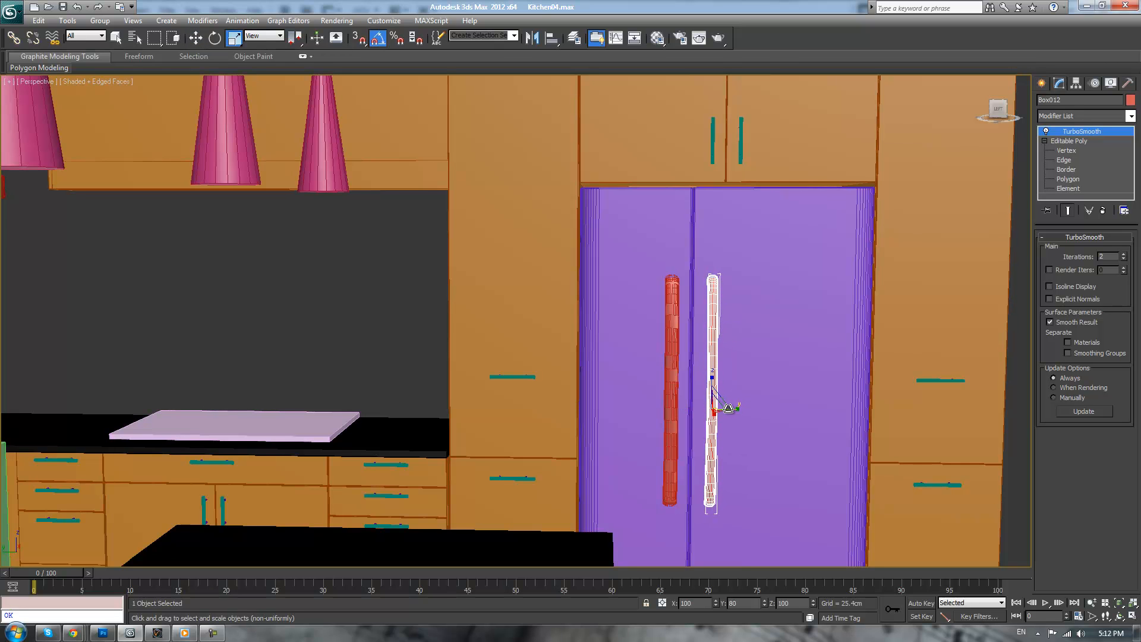
left_click(673, 407)
left_click_drag(675, 408, 693, 412)
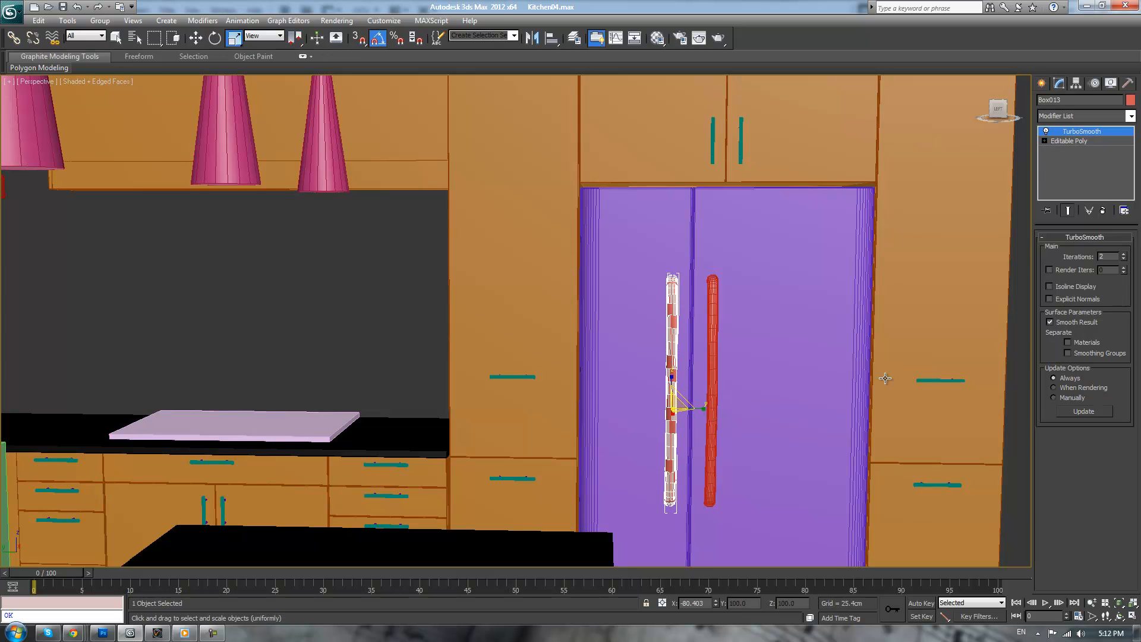
left_click(1016, 372)
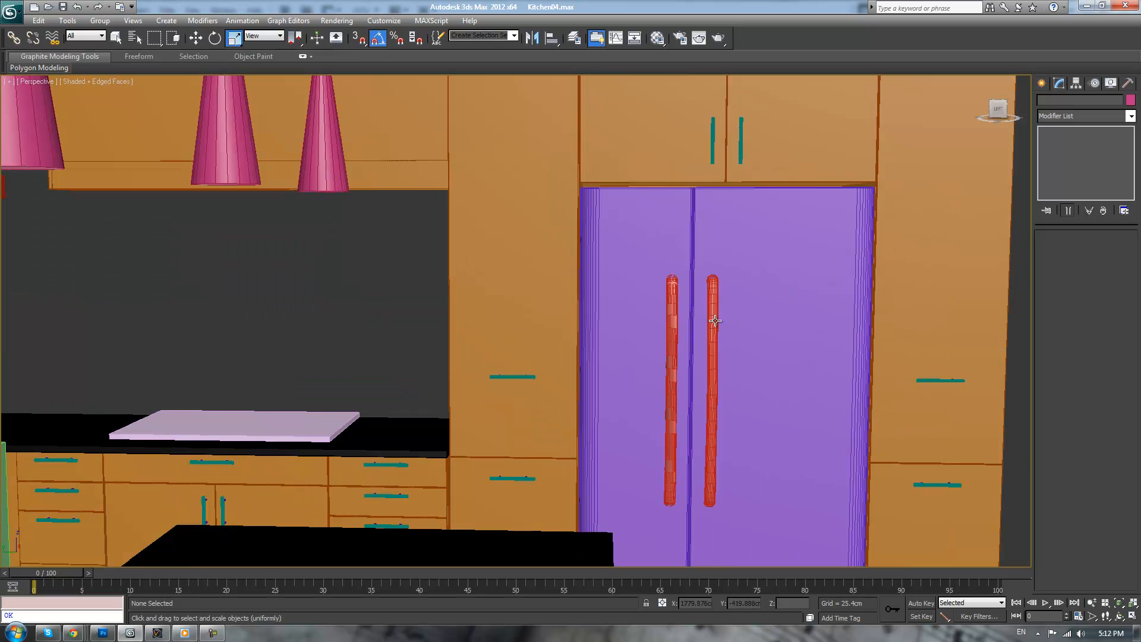
- Compare the mesh of the two refrigerator handles up close
left_click(670, 316)
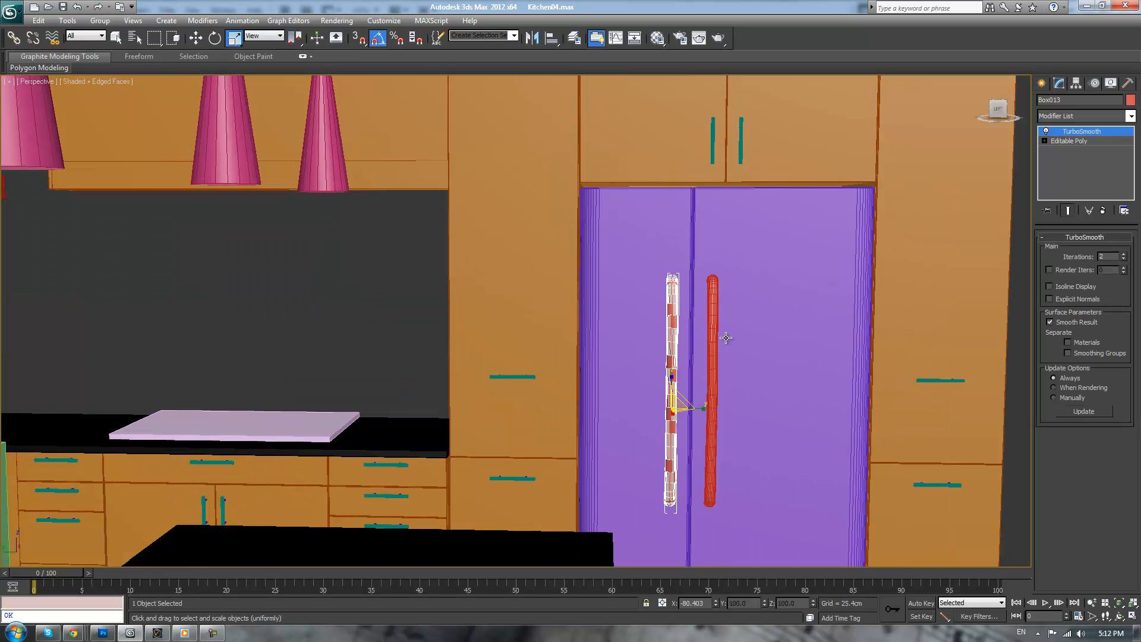
left_click(712, 333)
left_click(675, 334)
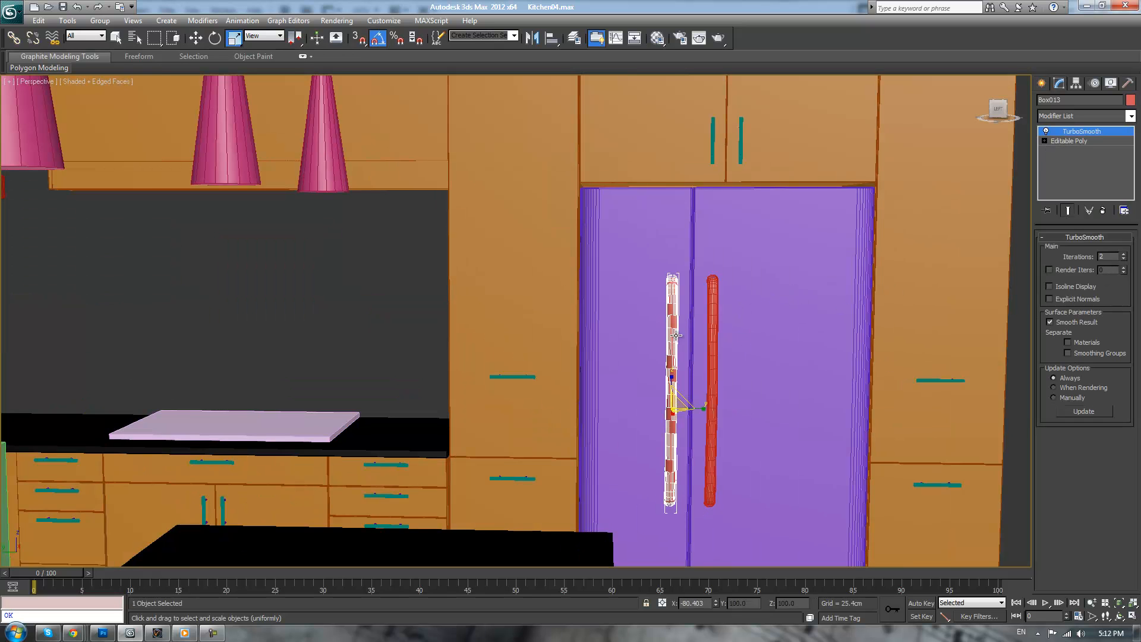
left_click(1007, 338)
scroll(987, 330, "up", 3)
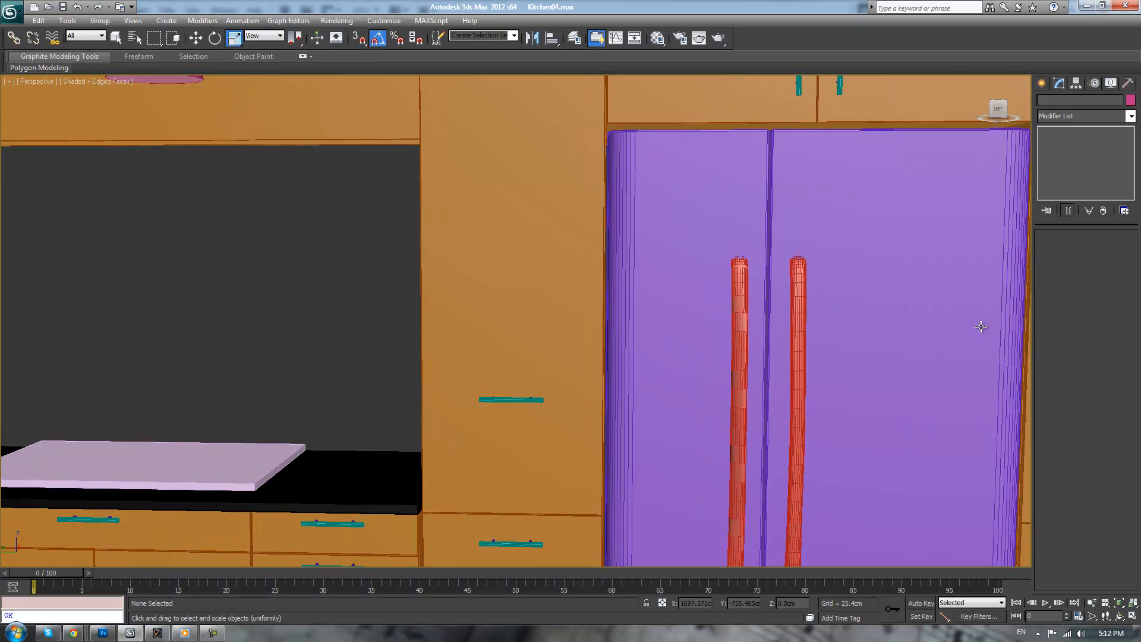
scroll(982, 326, "down", 3)
scroll(804, 364, "up", 3)
scroll(805, 365, "up", 4)
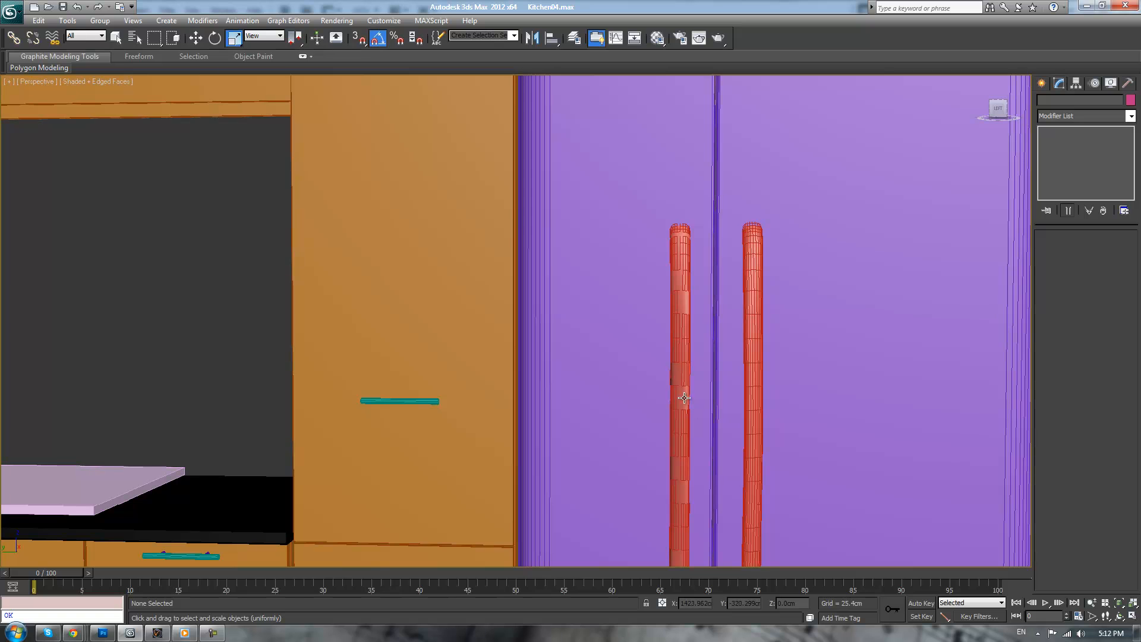
- Compare the left handle's Editable Poly base with its TurboSmooth result, and check it again beside the other handle
left_click(685, 266)
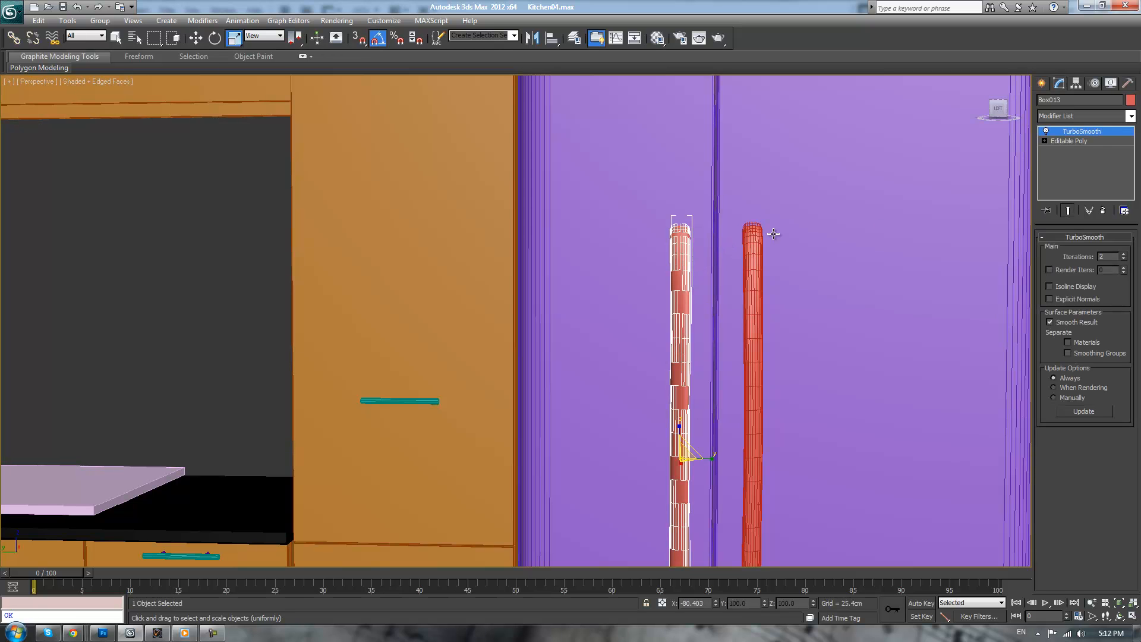
left_click(1068, 140)
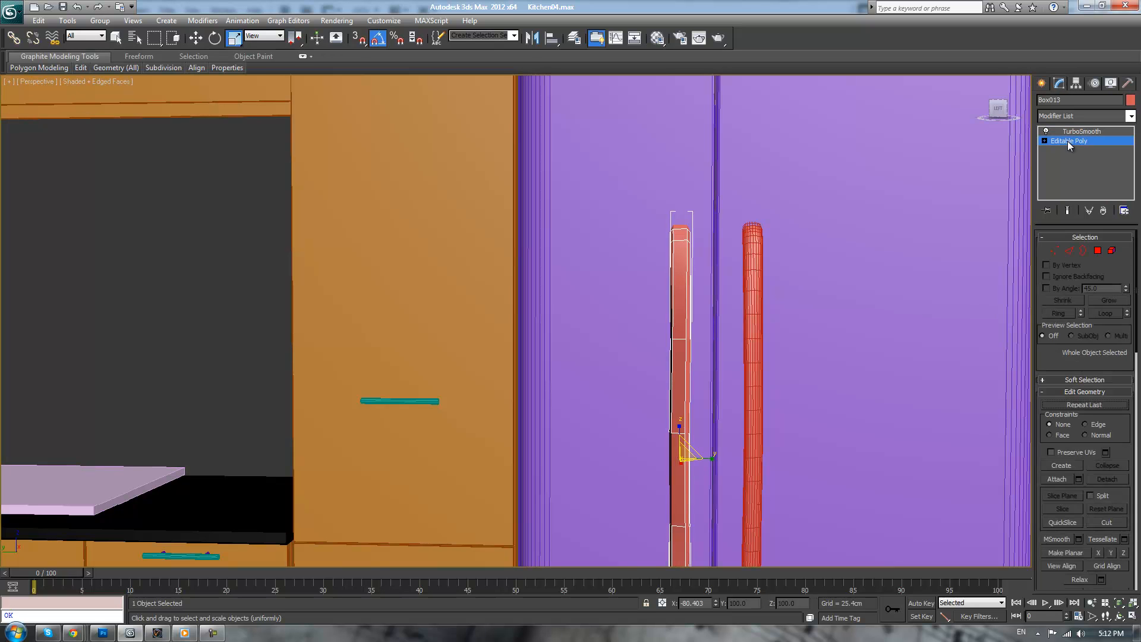
left_click(1079, 132)
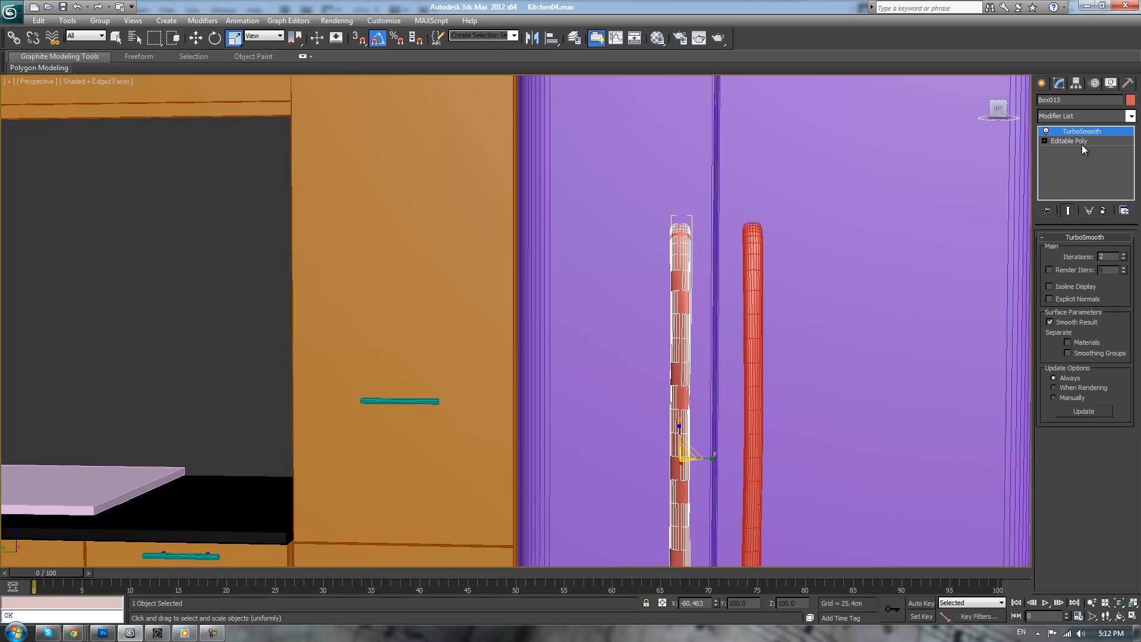
left_click(1081, 143)
left_click(1079, 131)
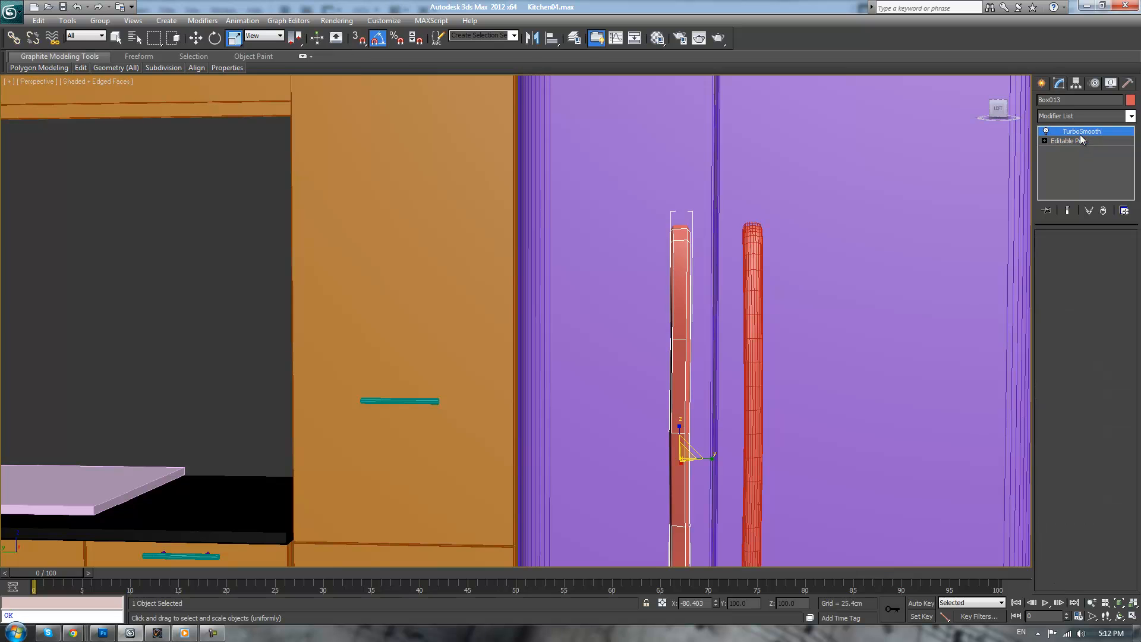
scroll(997, 315, "down", 2)
scroll(998, 315, "down", 3)
left_click(971, 317)
scroll(971, 319, "down", 2)
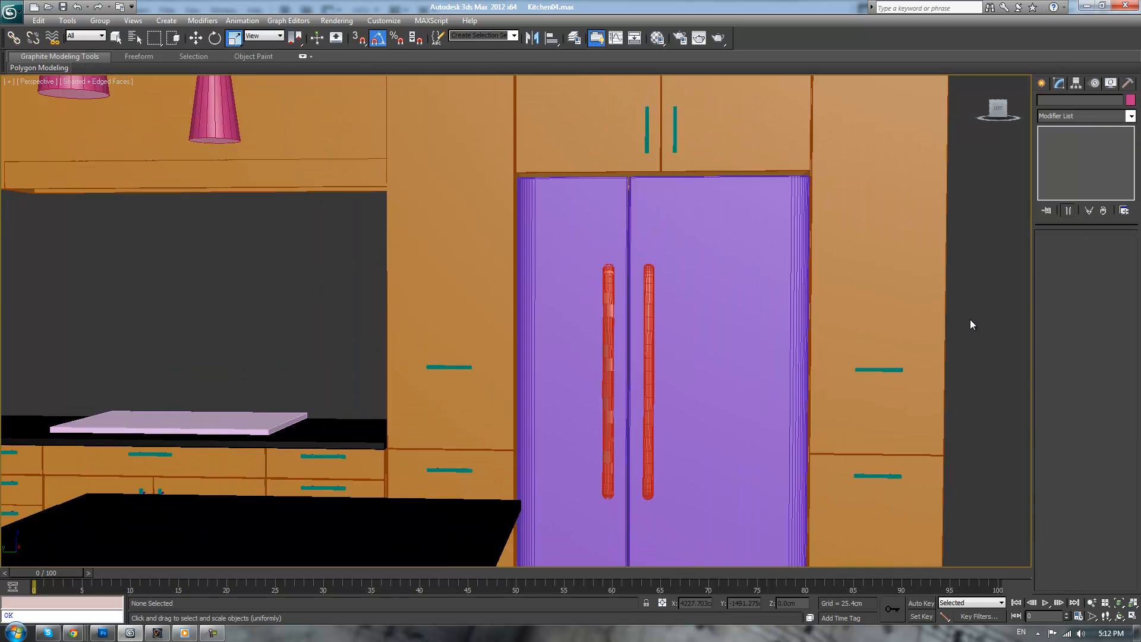
scroll(939, 330, "up", 2)
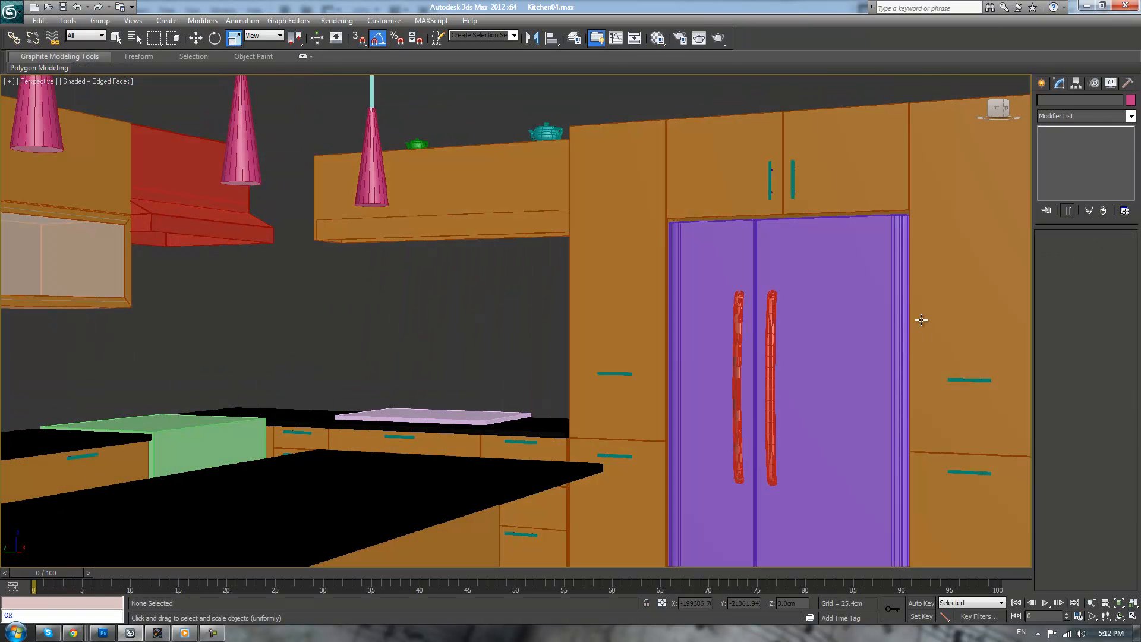
- Connect the left door's vertical edges with 2 segments, pinch -20 and slide 64, to divide it horizontally
left_click(718, 315)
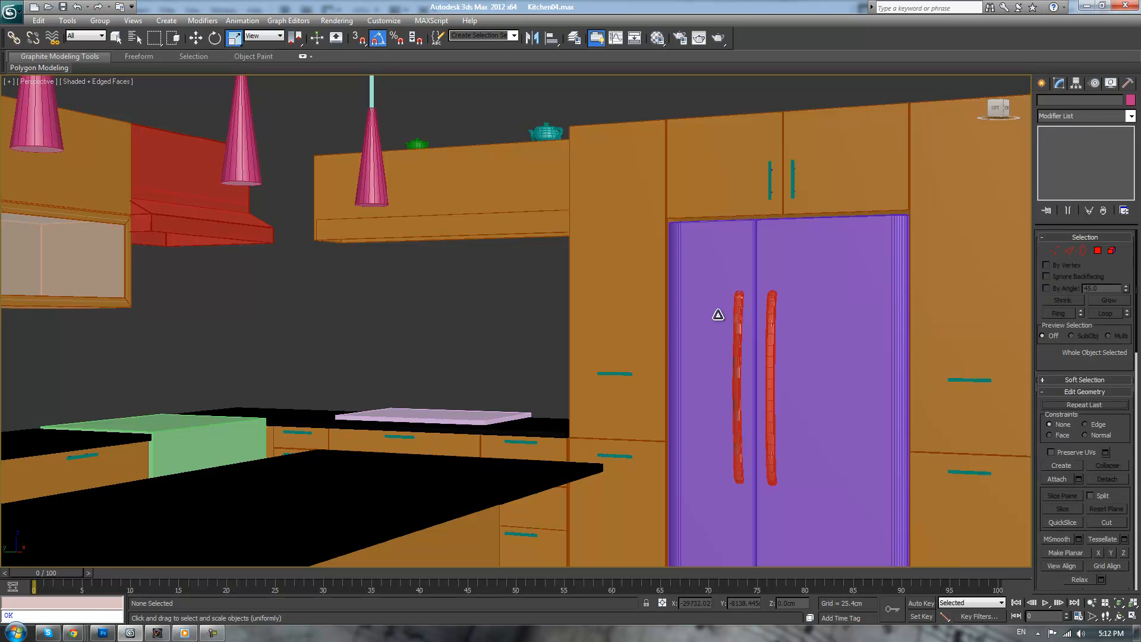
left_click(1069, 253)
middle_click_drag(900, 316, 780, 312, "alt")
left_click_drag(565, 305, 855, 371)
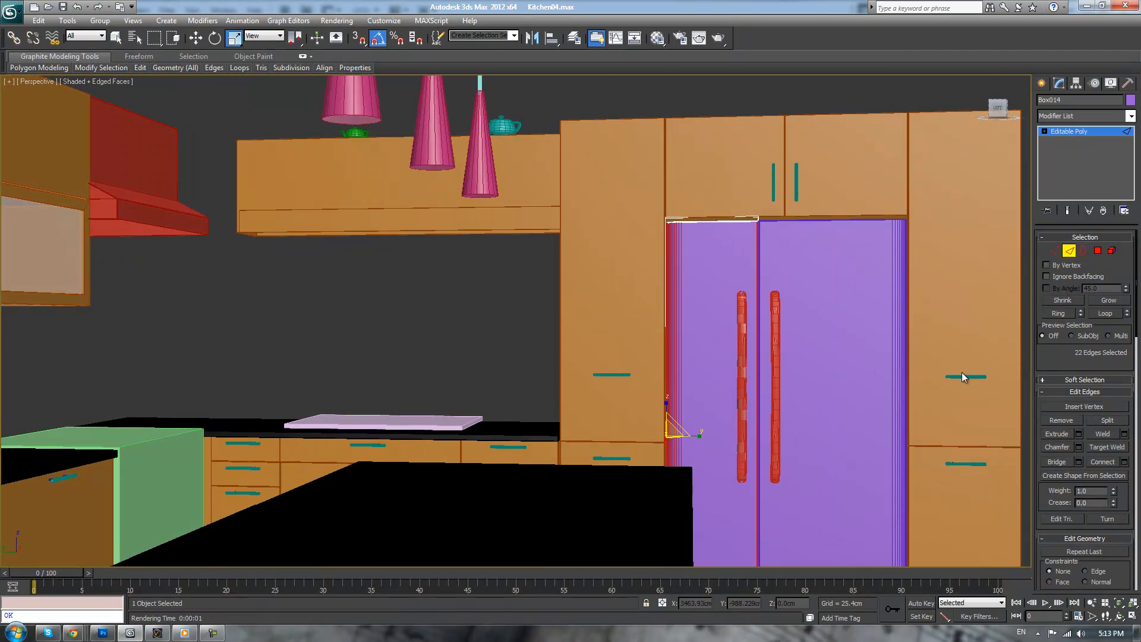
left_click(1124, 463)
left_click(527, 328)
left_click(527, 345)
left_click_drag(527, 345, 710, 358)
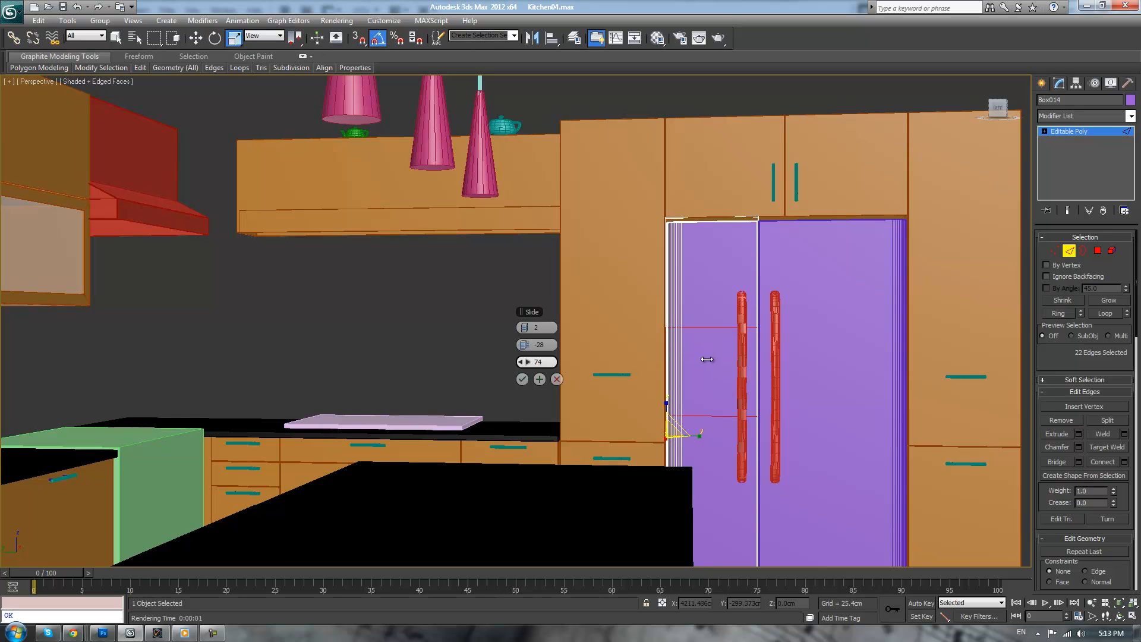
left_click_drag(706, 359, 683, 361)
left_click_drag(529, 348, 532, 344)
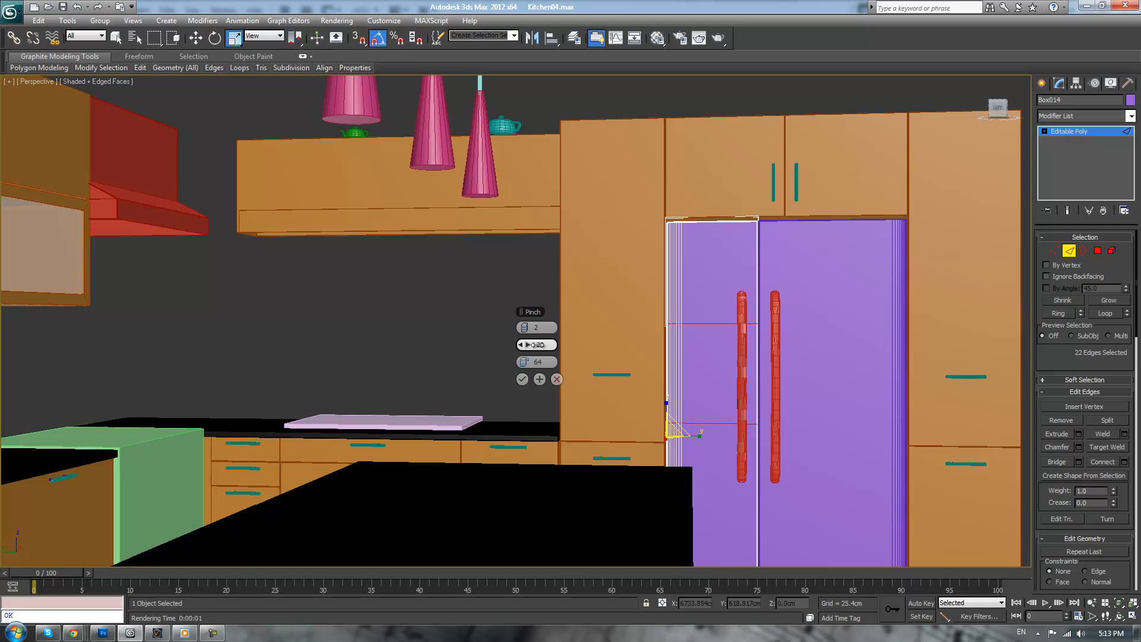
left_click(523, 379)
- Inset the left door's front polygon between the two new edge lines by a small amount
left_click(1098, 255)
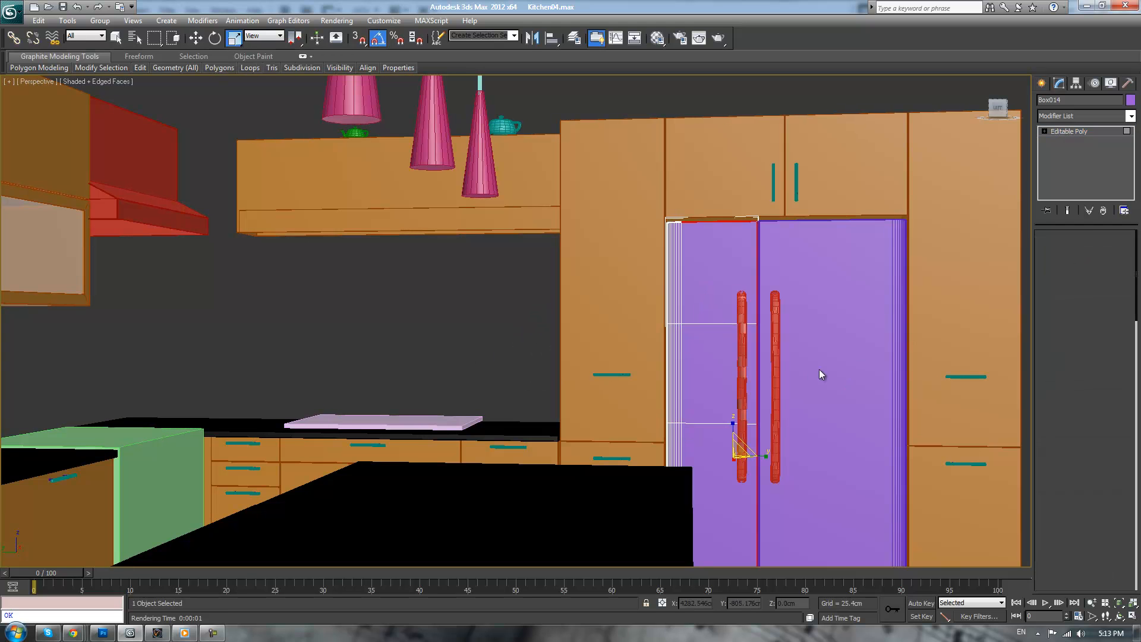
left_click(710, 356)
scroll(927, 338, "up", 3)
middle_click_drag(948, 334, 912, 313)
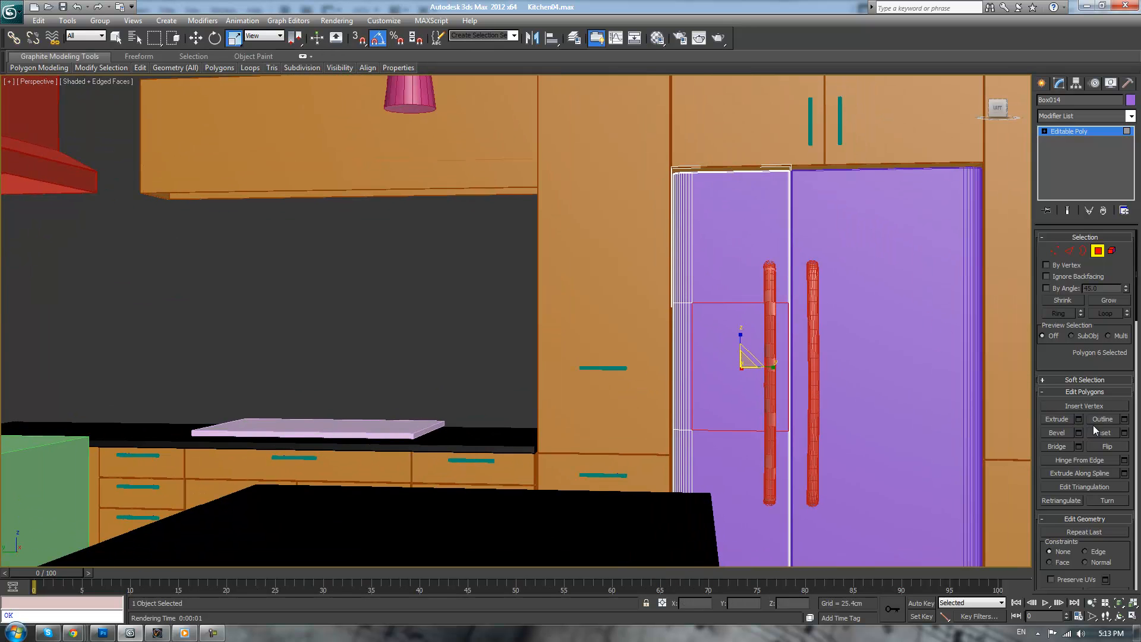
left_click(1096, 433)
left_click_drag(764, 339, 745, 346)
- Move the inset panel's two inner-side vertices away from the door gap to the far side of the handle
mouse_move(810, 333)
middle_mouse_down()
mouse_move(778, 327)
mouse_move(816, 328)
middle_mouse_up()
scroll(780, 327, "up", 2)
scroll(879, 327, "up", 2)
key("1")
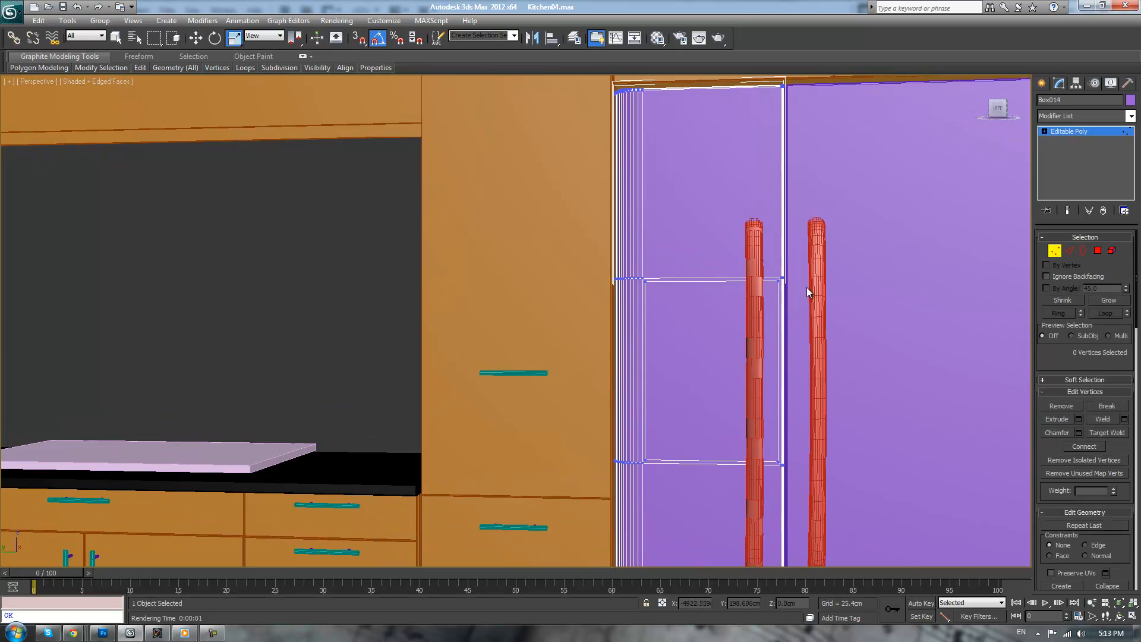
left_click(777, 282)
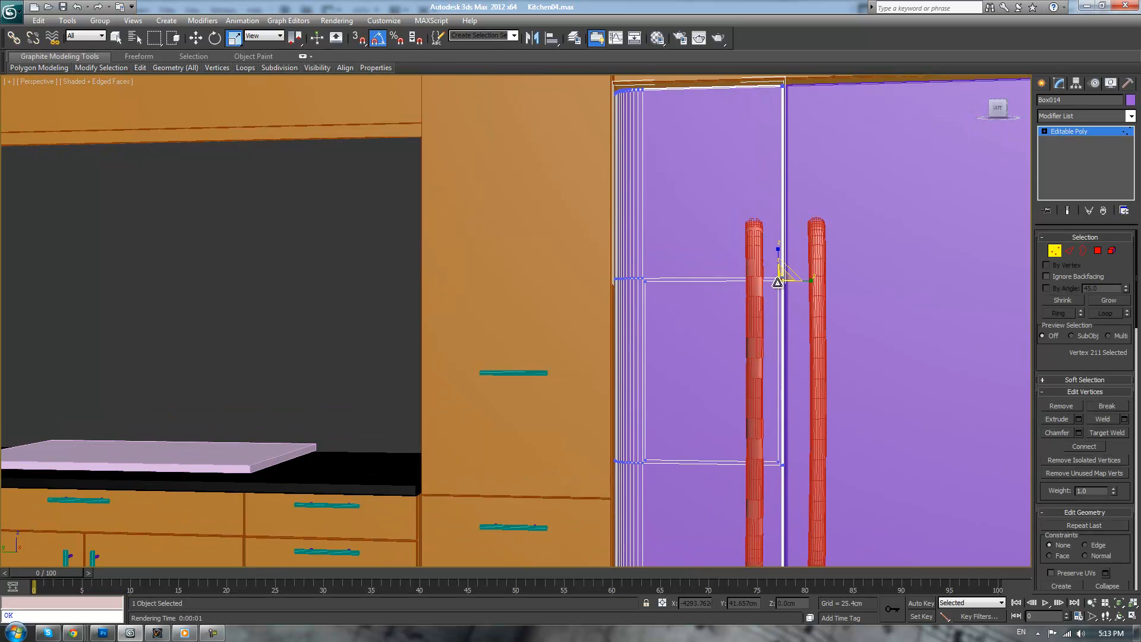
left_click(776, 461, "ctrl")
key("w")
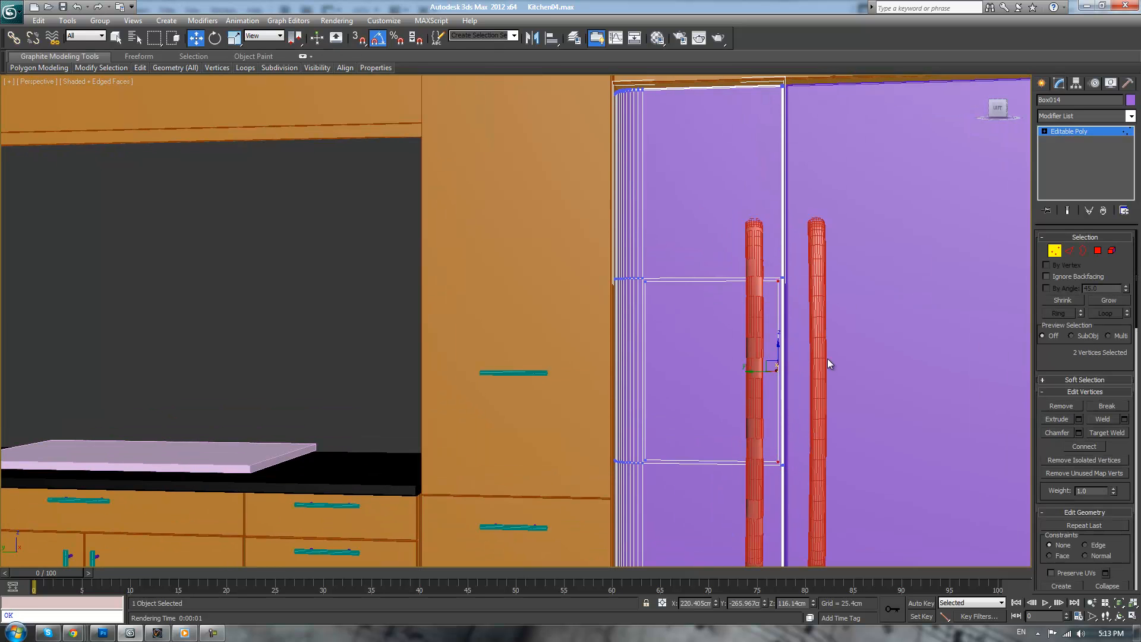
key("l")
key("z")
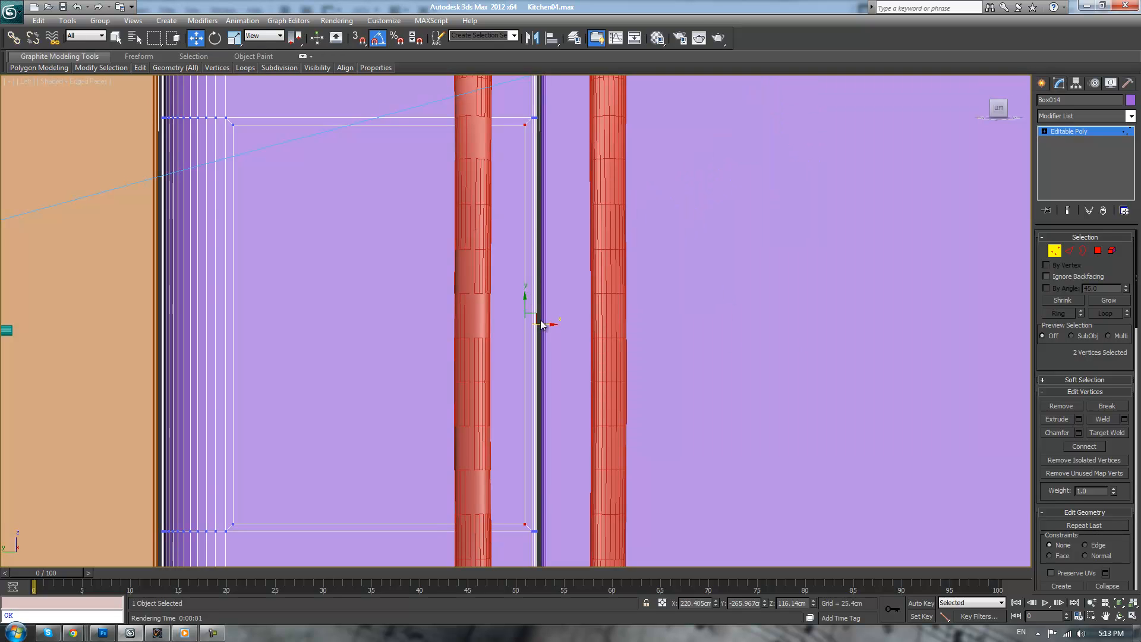
left_click_drag(542, 324, 473, 325)
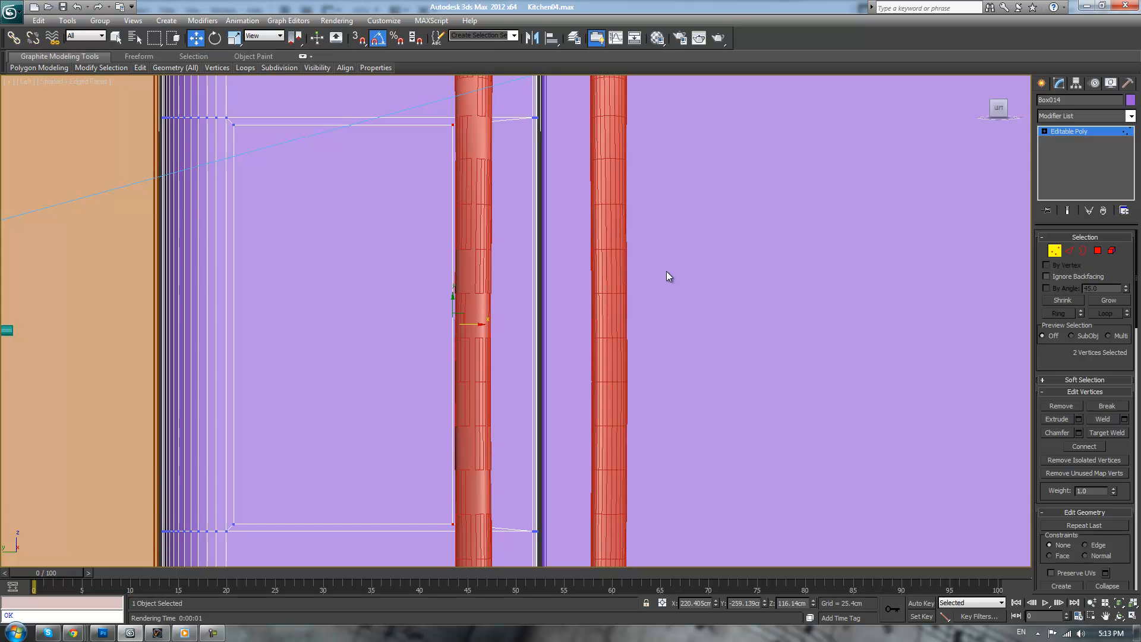
- Examine the narrowed inset panel beside the handle in the perspective view, and exit vertex editing
key("p")
scroll(659, 309, "down", 1)
middle_click_drag(629, 274, 607, 312, "alt")
scroll(641, 277, "up", 2)
scroll(647, 296, "down", 3)
scroll(610, 306, "down", 3)
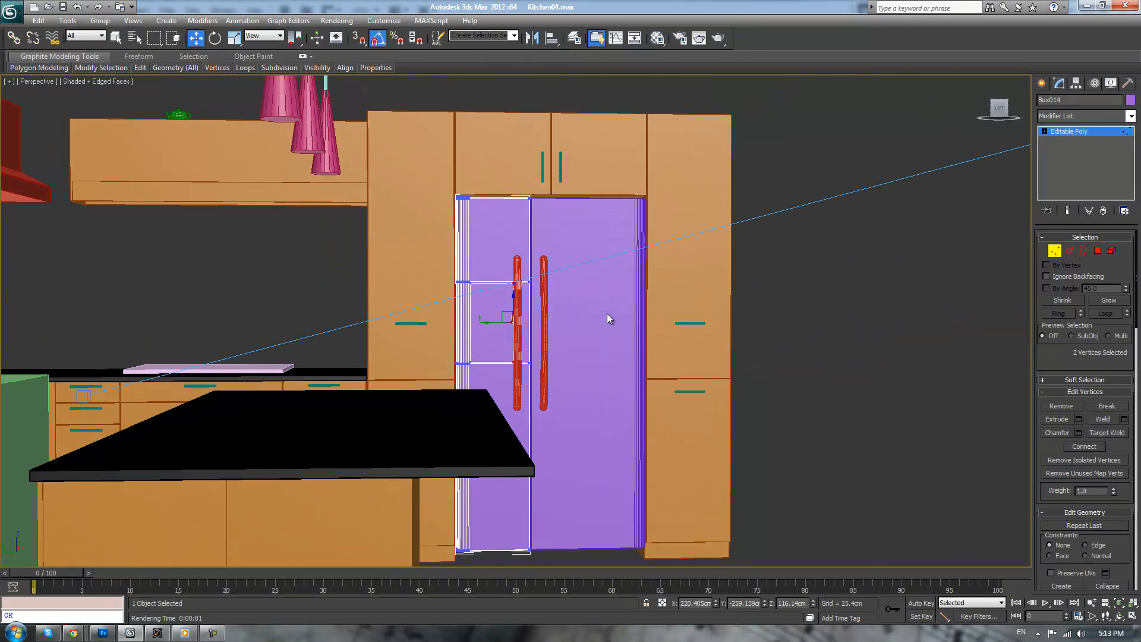
scroll(576, 266, "up", 3)
scroll(575, 266, "up", 1)
left_click(1078, 132)
left_click(892, 201)
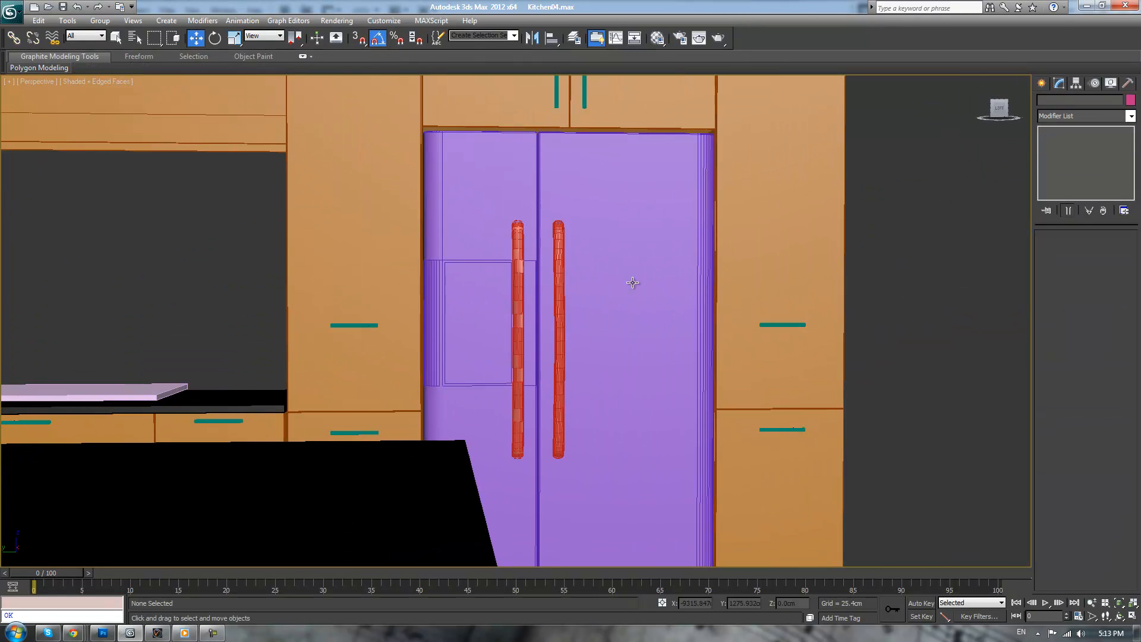
- Shift the left door's handle sideways toward the door gap, away from the inset panel
scroll(533, 271, "up", 1)
left_click(522, 263)
left_click_drag(491, 372, 503, 368)
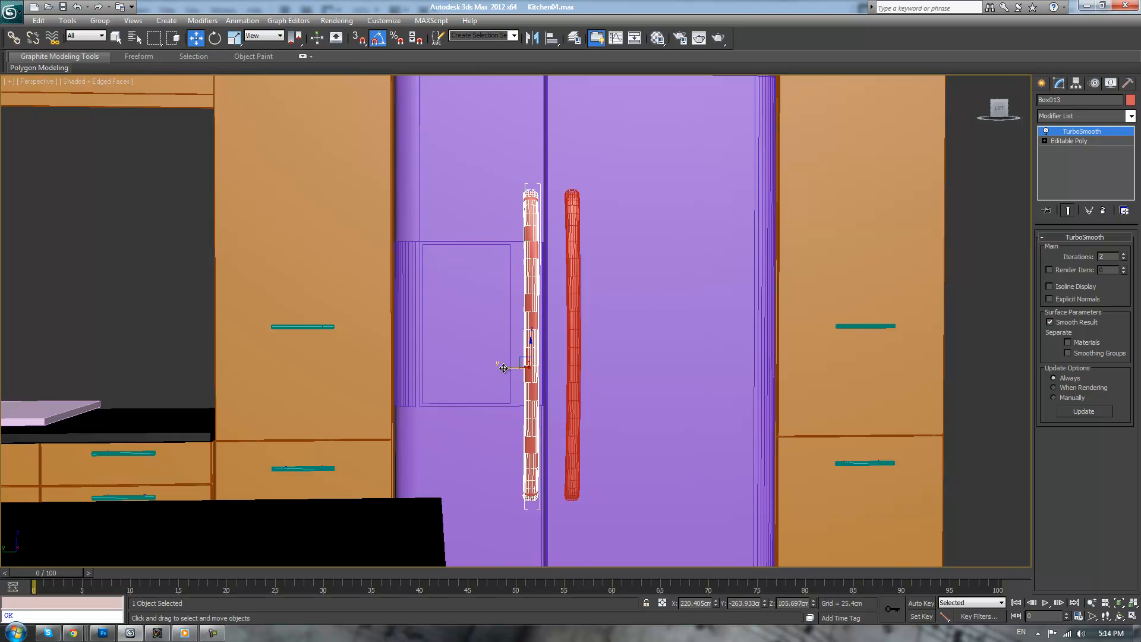
- Shift the right door's handle sideways about 3.2 cm toward the door gap
left_click(574, 332)
key("l")
key("z")
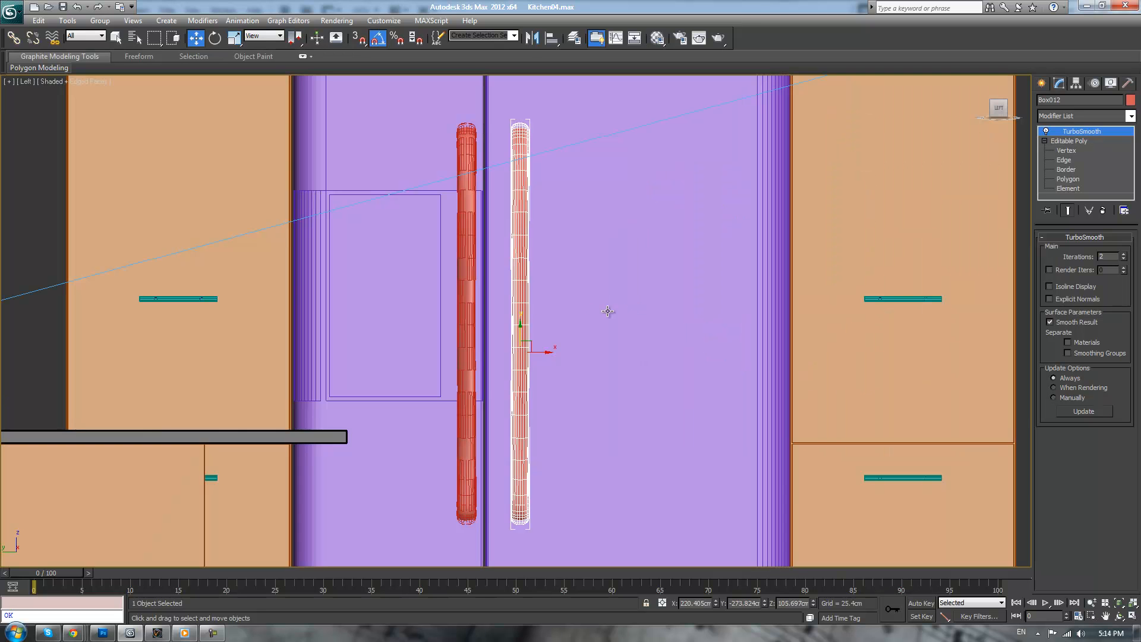
left_click_drag(539, 354, 522, 353)
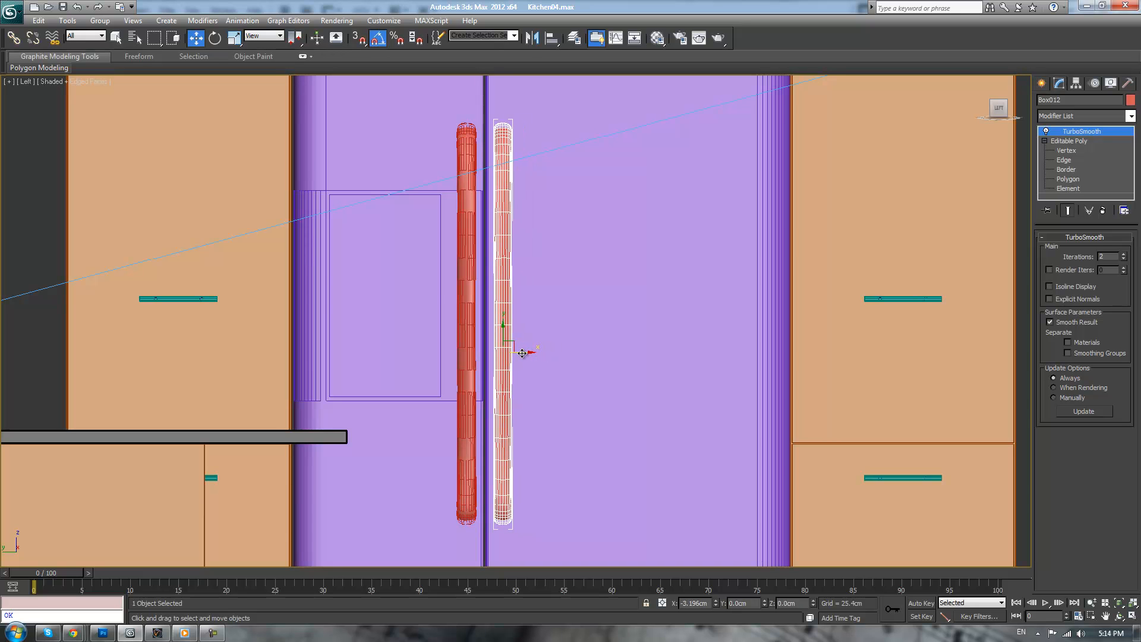
- Move the inset panel's two inner-side vertices toward the left door's handle to widen the panel, and deselect them
left_click(446, 295)
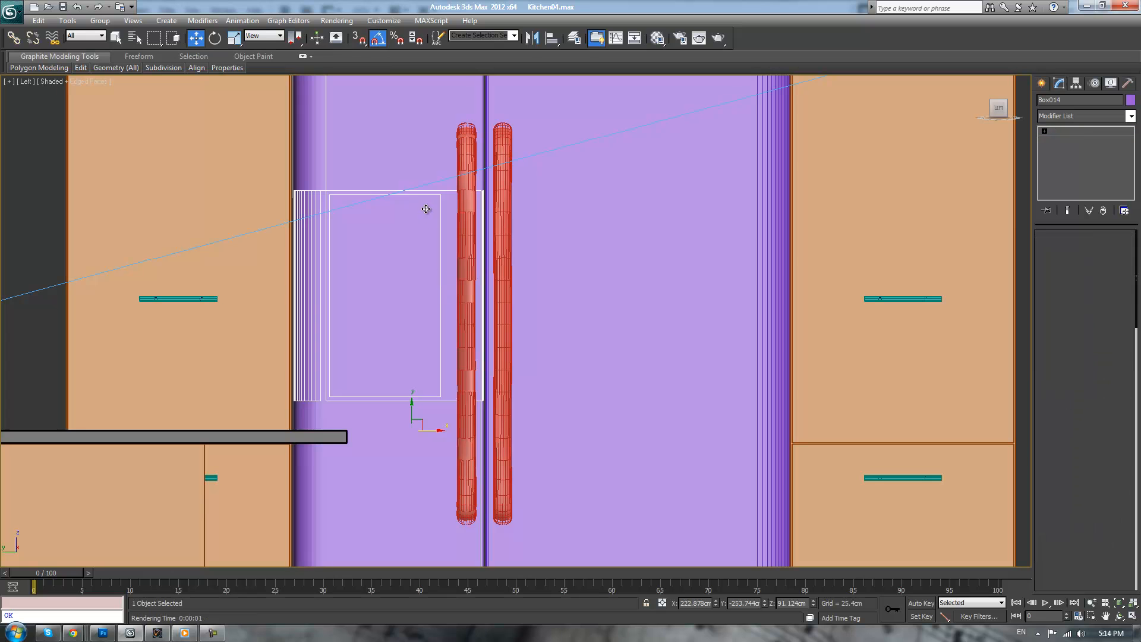
key("1")
left_click_drag(458, 297, 473, 294)
key("p")
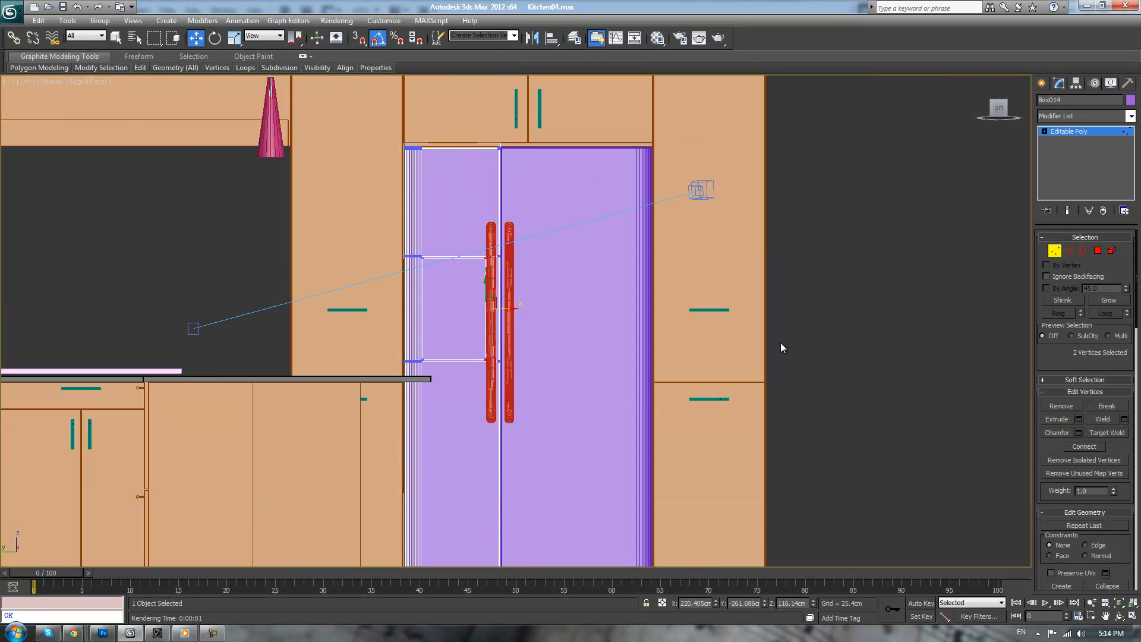
left_click(836, 334)
- Extrude the left door's inset panel polygon inward to form a deep dispenser recess
middle_click_drag(715, 332, 701, 483, "alt")
scroll(671, 321, "up", 7)
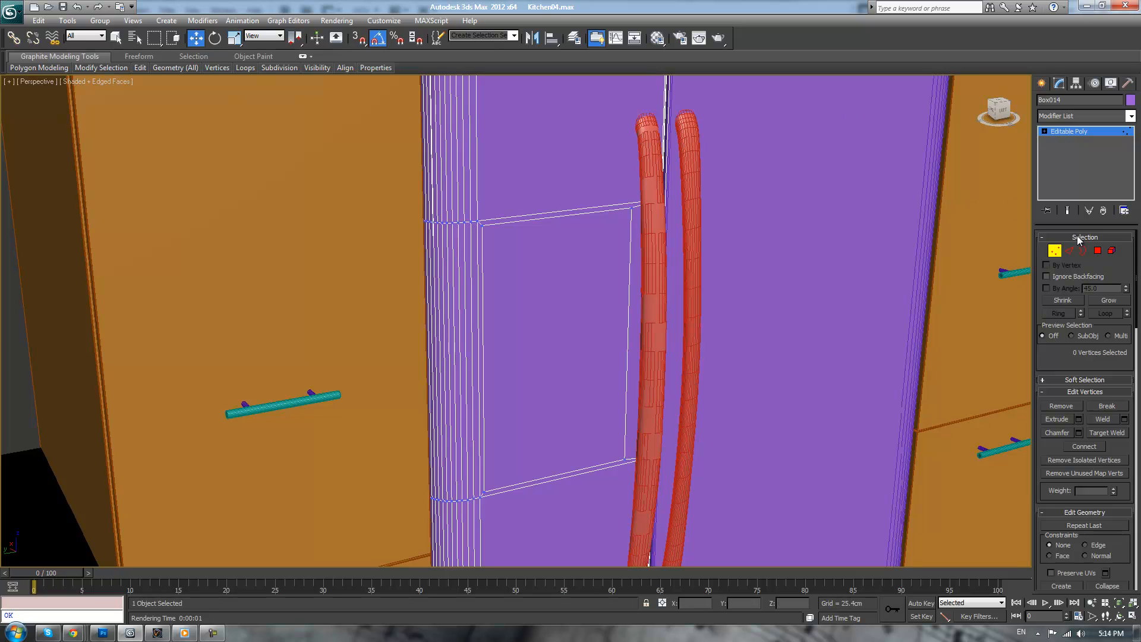
left_click(1098, 252)
left_click(559, 326)
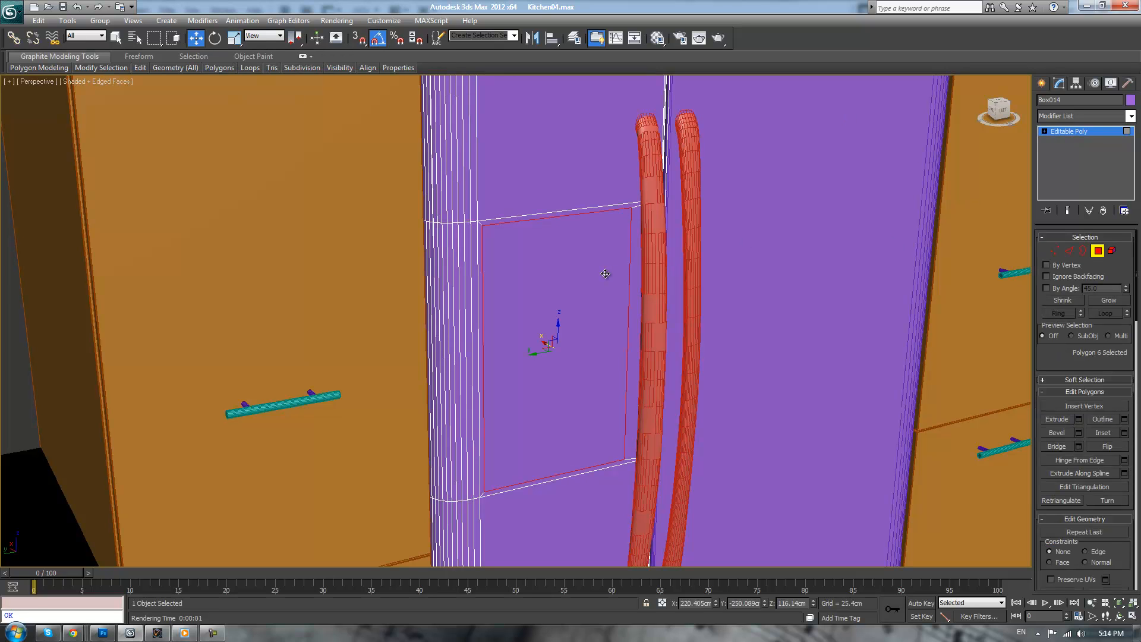
left_click(1057, 419)
mouse_move(588, 311)
left_mouse_down()
mouse_move(576, 338)
mouse_move(588, 328)
left_mouse_up()
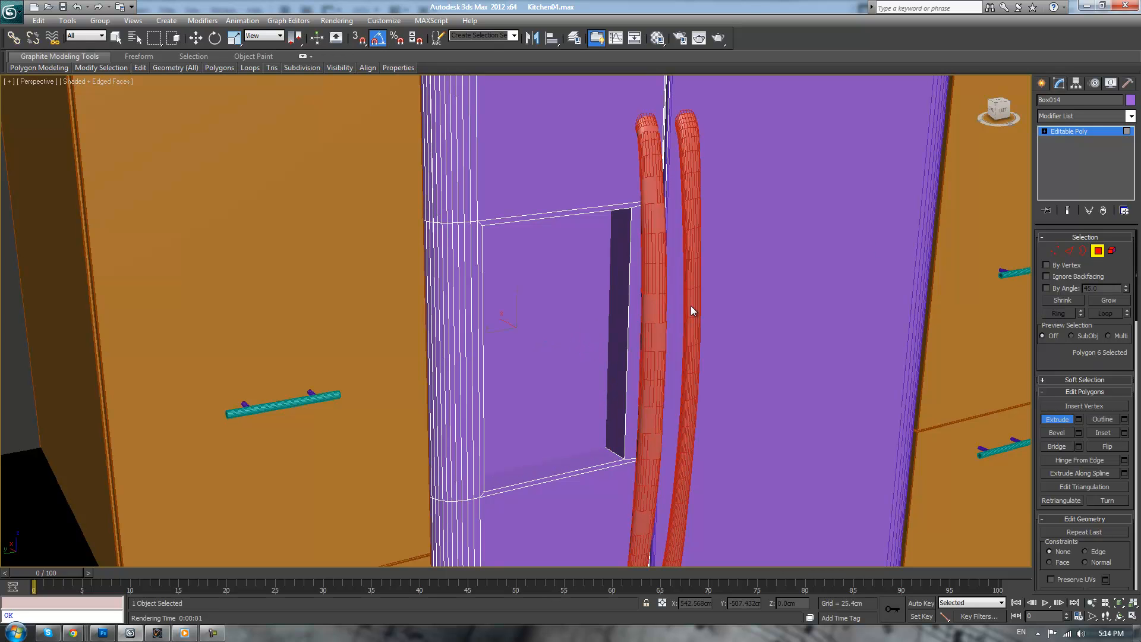
key("w")
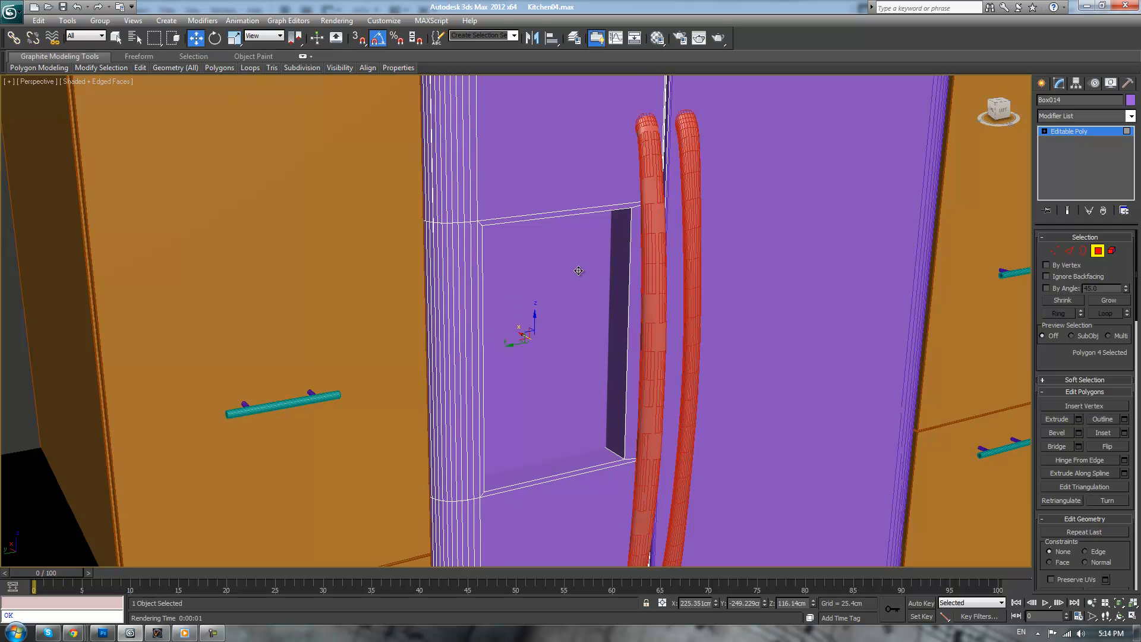
- Move the left door's back polygon backward so the door is deep enough to enclose the recess
right_click(816, 291)
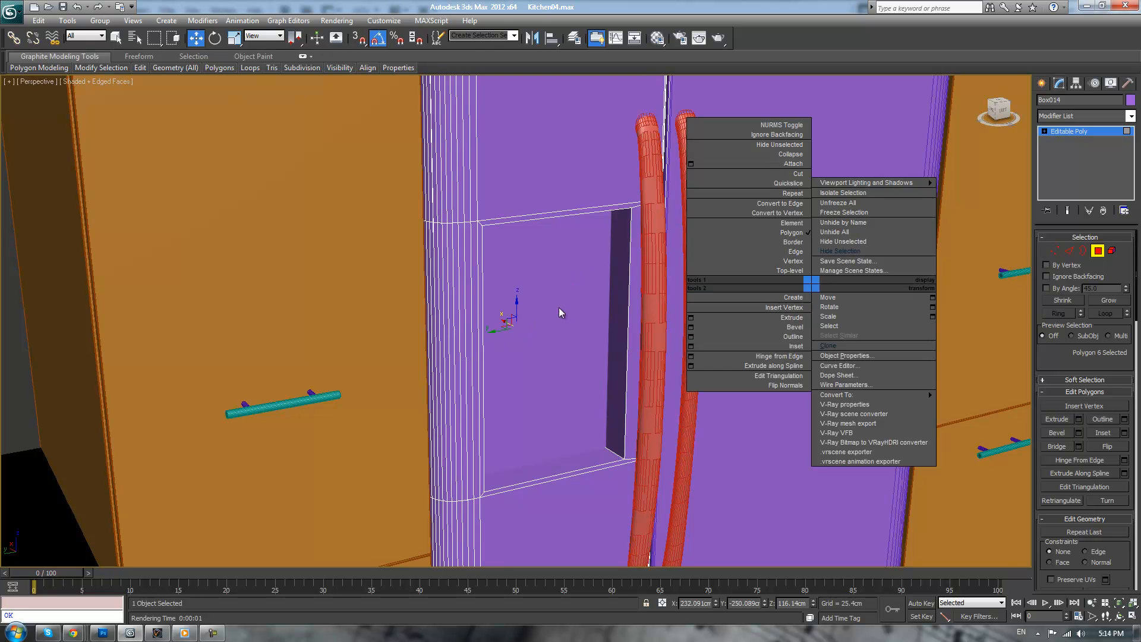
middle_click_drag(559, 308, 785, 303, "alt")
left_click(407, 247)
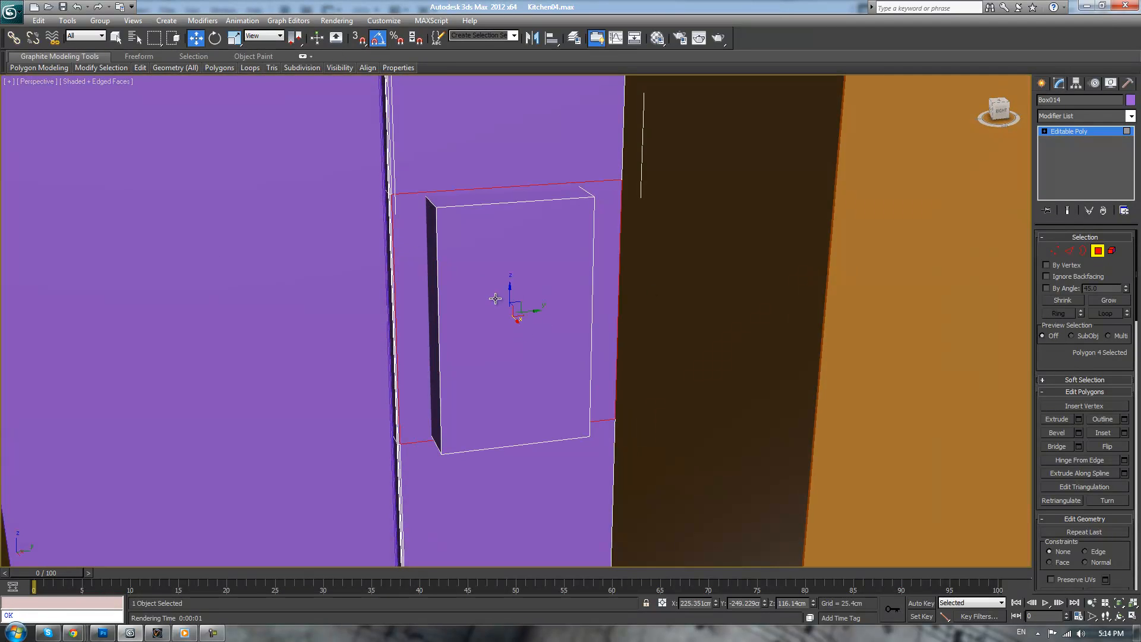
left_click_drag(518, 321, 544, 350)
middle_click_drag(544, 349, 530, 238, "alt")
scroll(529, 238, "up", 1)
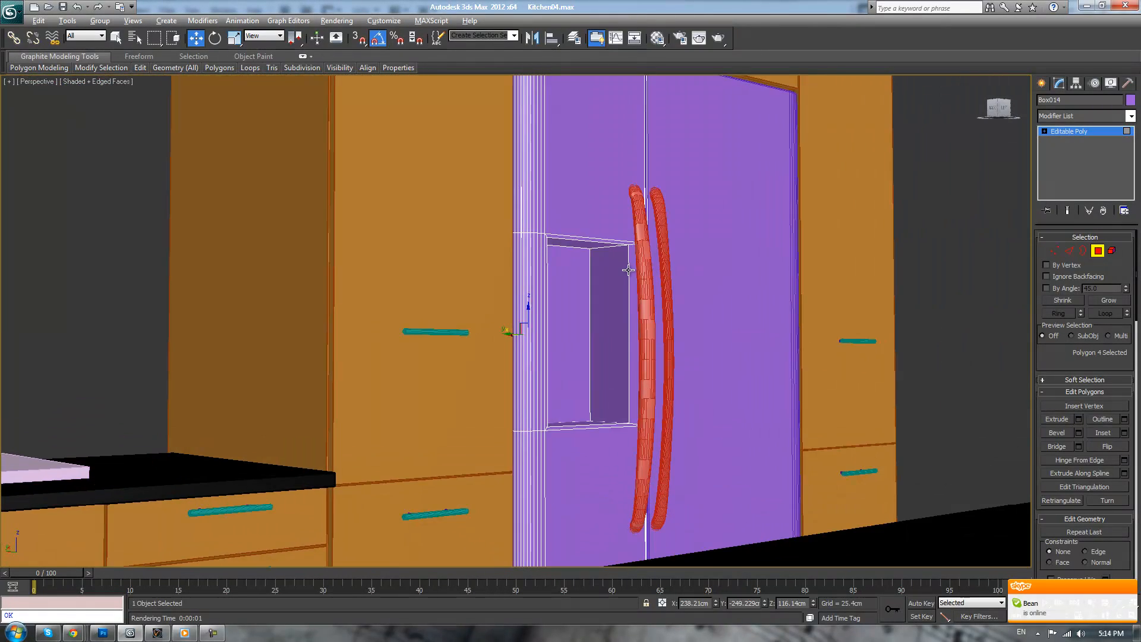
- Pull the recess's back polygon forward to make the recess shallower
middle_click_drag(629, 270, 563, 326, "alt")
mouse_move(563, 326)
left_mouse_down()
mouse_move(543, 335)
mouse_move(552, 339)
left_mouse_up()
scroll(553, 339, "down", 3)
middle_click_drag(552, 339, 561, 309, "alt")
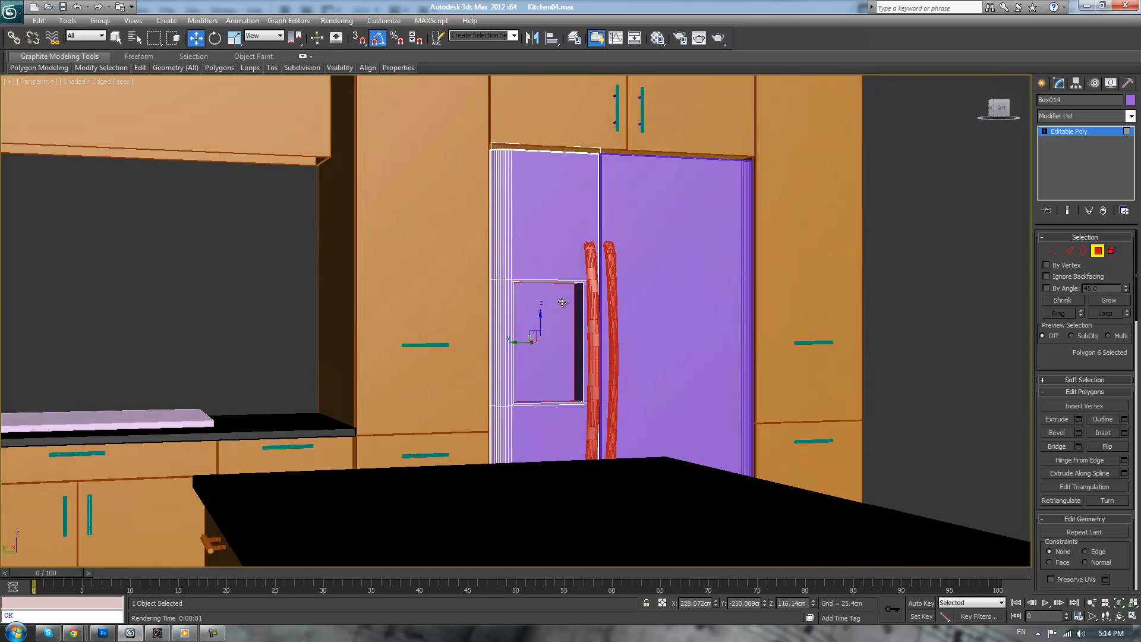
scroll(568, 306, "up", 4)
scroll(615, 300, "up", 3)
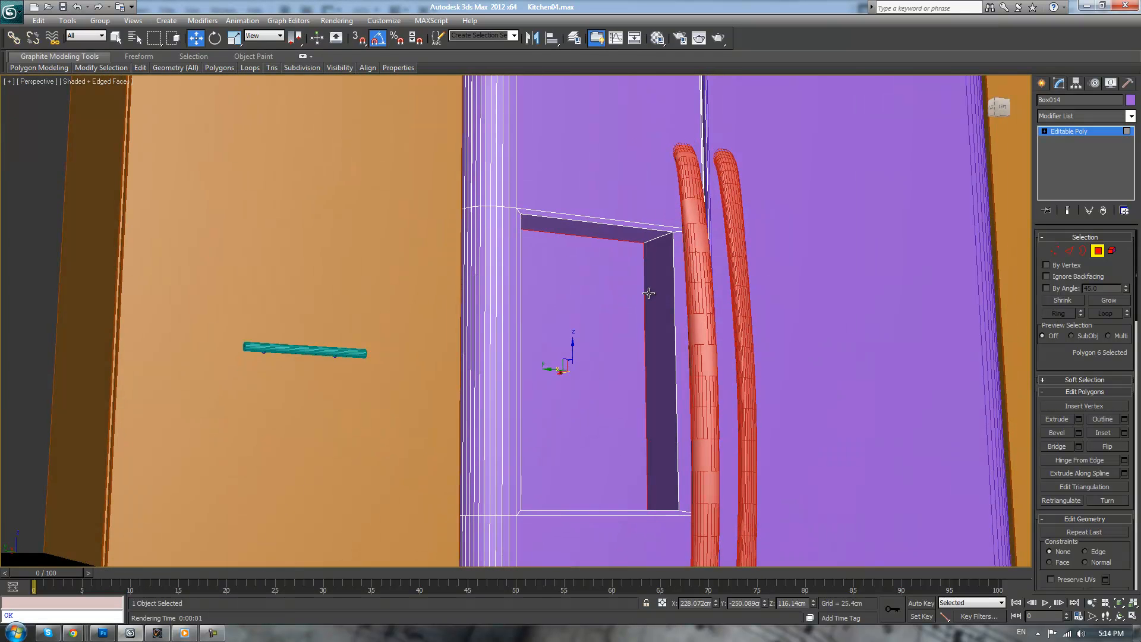
middle_click_drag(662, 298, 922, 258, "alt")
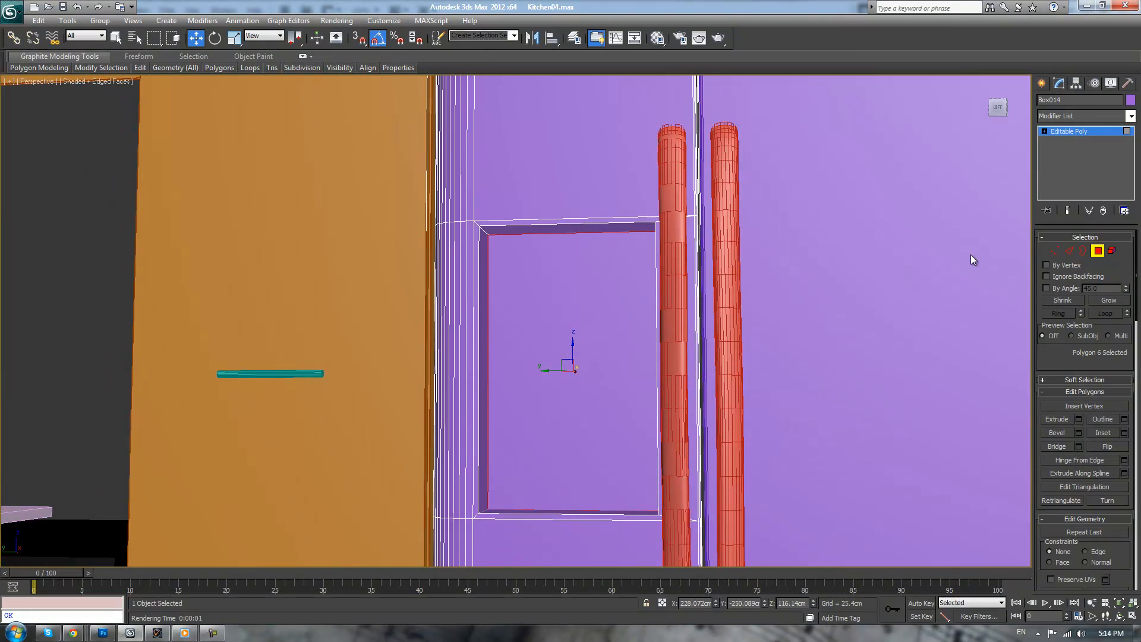
- Chamfer the recess's two vertical back edges by 6.355 cm with 6 segments to round its inner corners
left_click(1070, 252)
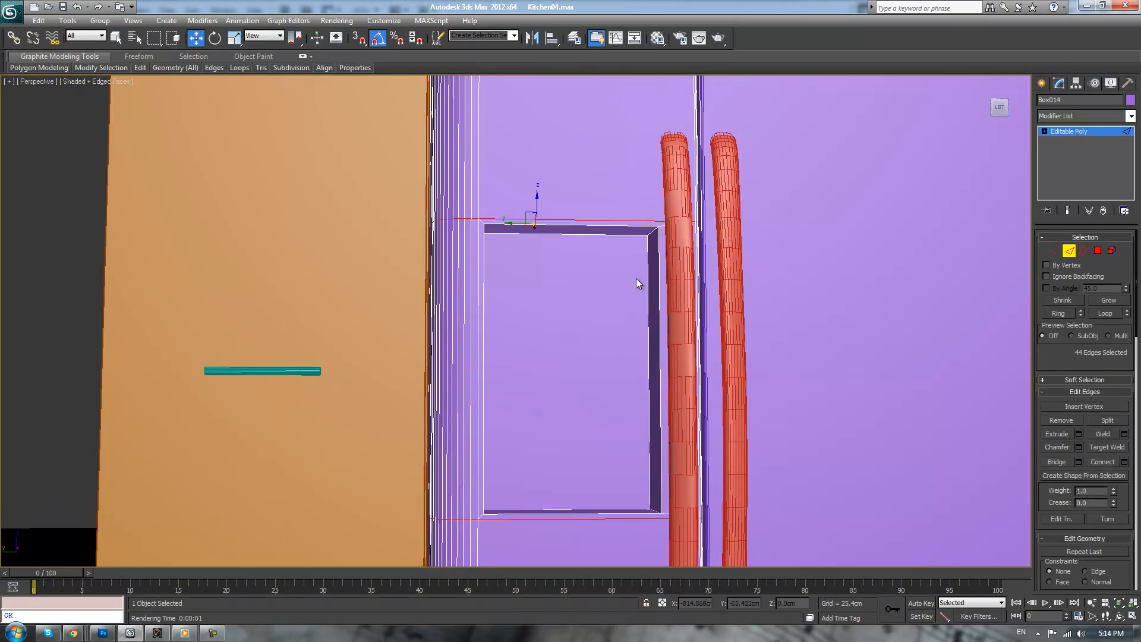
left_click(646, 287)
middle_click_drag(646, 287, 593, 293, "alt")
left_click(493, 292, "ctrl")
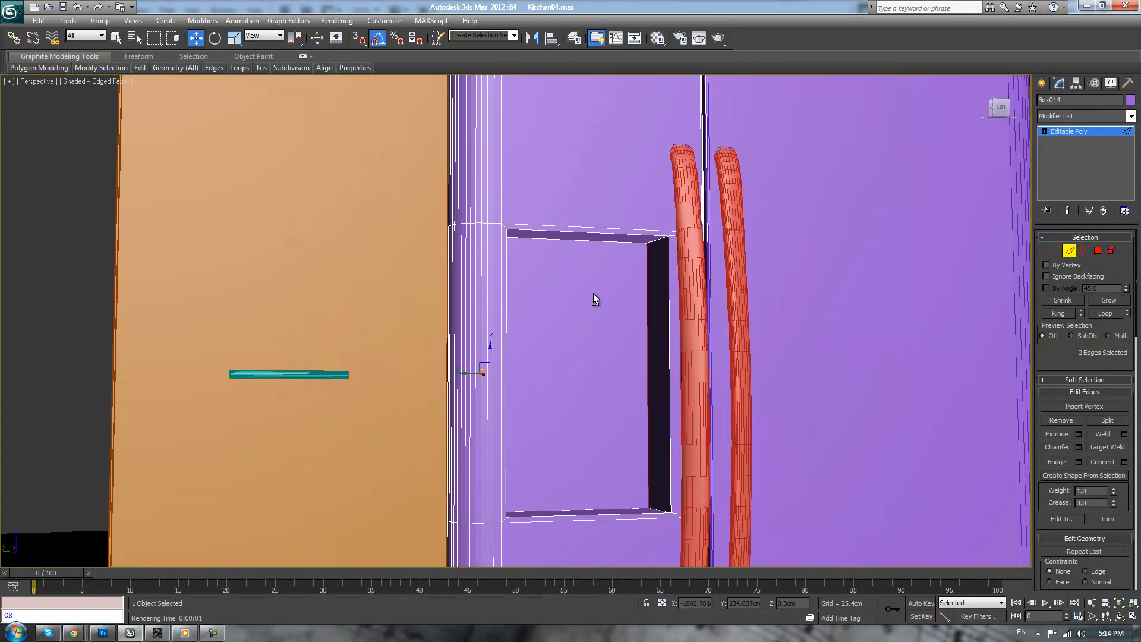
left_click(1080, 447)
left_click_drag(522, 326, 538, 327)
middle_click_drag(674, 333, 581, 372, "alt")
left_click(529, 329)
left_click(529, 330)
left_click(529, 329)
left_click(529, 346)
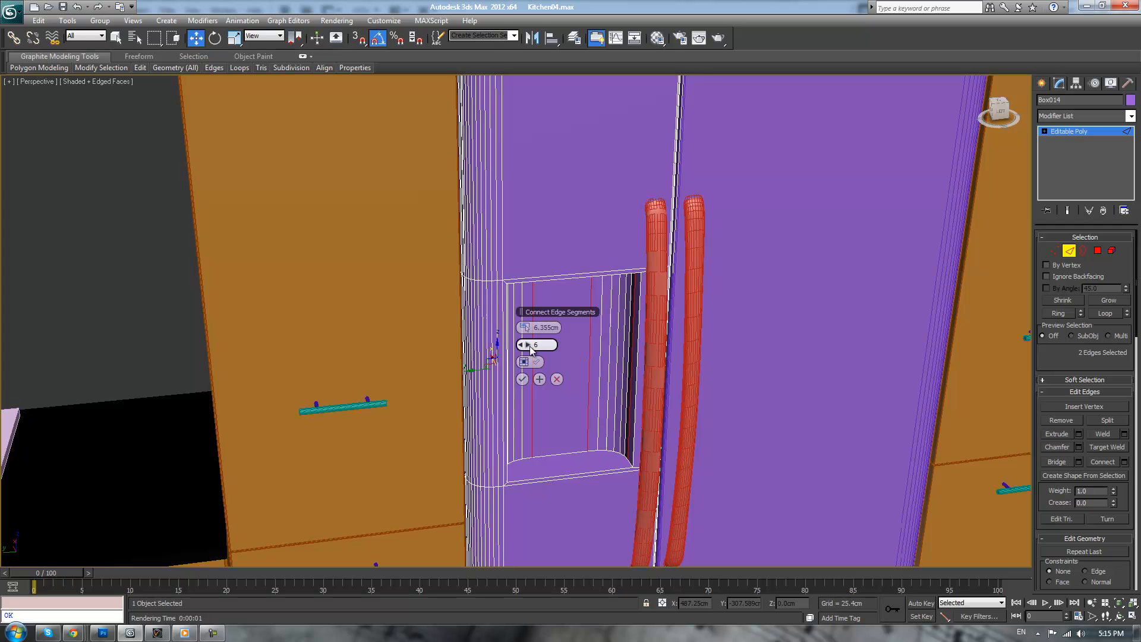
left_click(521, 380)
scroll(588, 377, "down", 5)
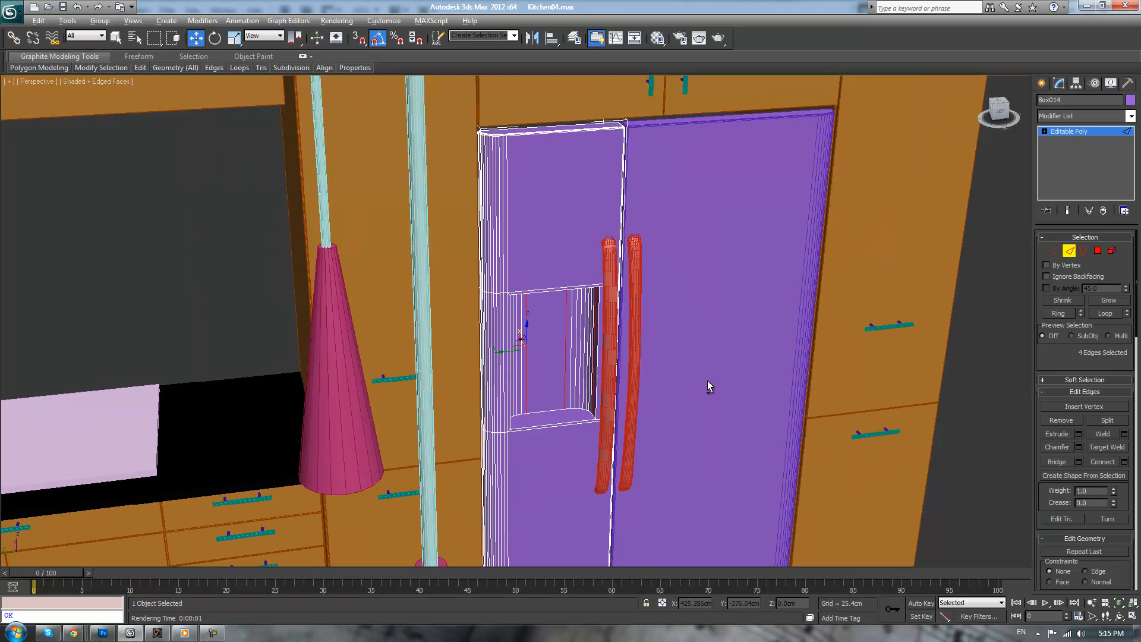
left_click(960, 267)
- Select the recess's top and bottom polygons and convert the selection to their border edges
middle_click_drag(961, 268, 885, 273, "alt")
scroll(896, 279, "up", 6)
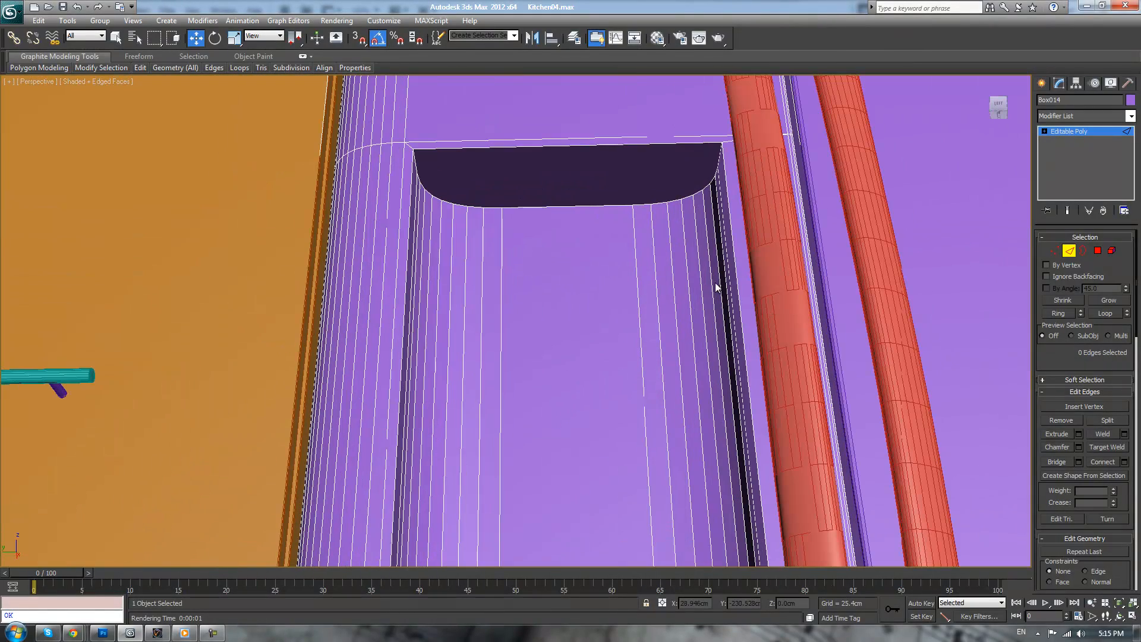
left_click(1098, 251)
left_click(574, 167)
middle_click_drag(589, 224, 599, 264, "alt")
left_click(576, 440, "ctrl")
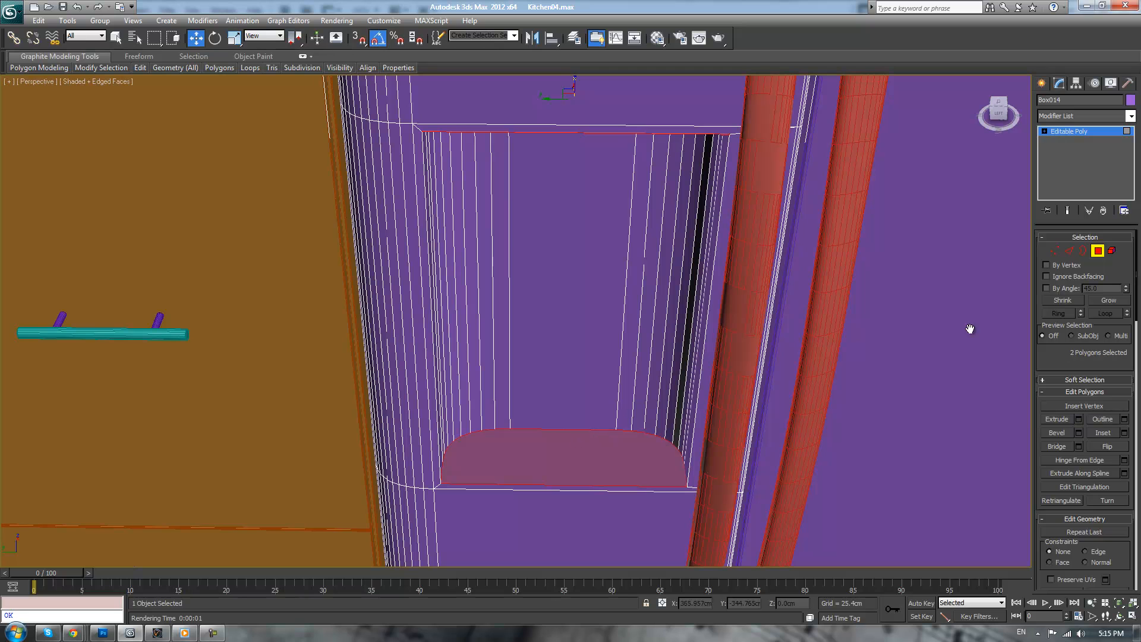
left_click(1067, 250, "ctrl")
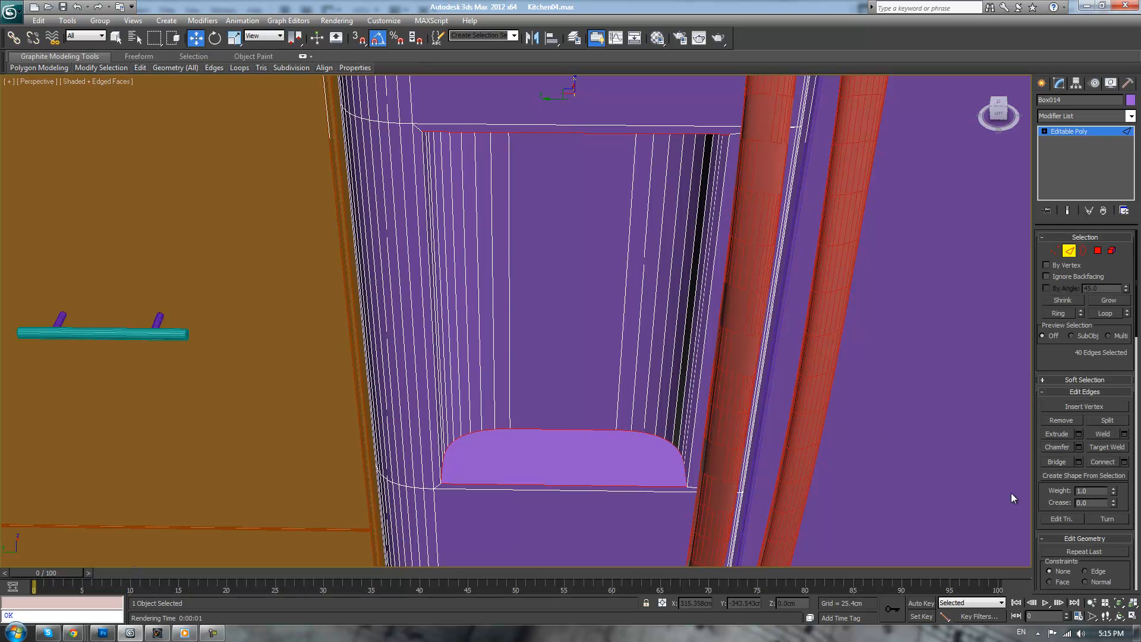
- Start chamfering the recess's top and bottom border edges with 3 segments and an amount of 0.281 cm
left_click(1078, 447)
middle_click_drag(762, 423, 531, 390, "alt")
left_click(521, 345)
left_click(521, 345)
left_click(520, 346)
left_click(520, 345)
left_click(520, 345)
left_click(520, 345)
left_click(527, 346)
left_click_drag(525, 328, 508, 329)
- Try adding the short diagonal edge at the recess's lower corner to the chamfer selection, and remove it again
scroll(423, 445, "up", 2)
middle_click_drag(472, 525, 654, 156)
scroll(498, 274, "up", 3)
left_click(449, 266, "ctrl")
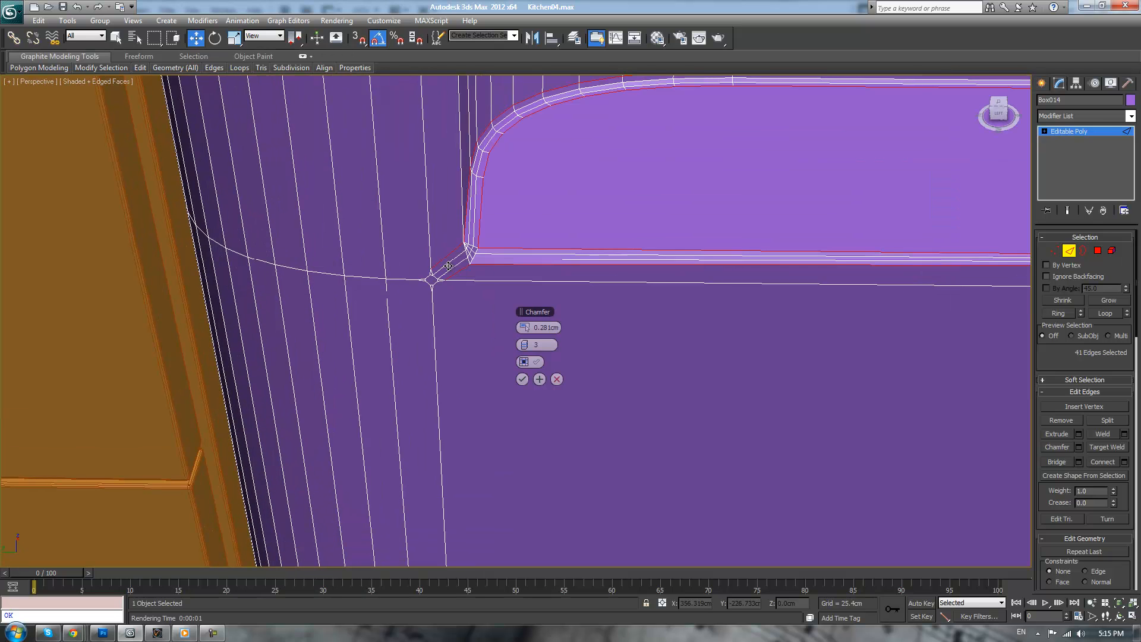
middle_click_drag(708, 259, 476, 255)
scroll(718, 247, "down", 2)
middle_click_drag(718, 247, 371, 266)
left_click(105, 299, "alt")
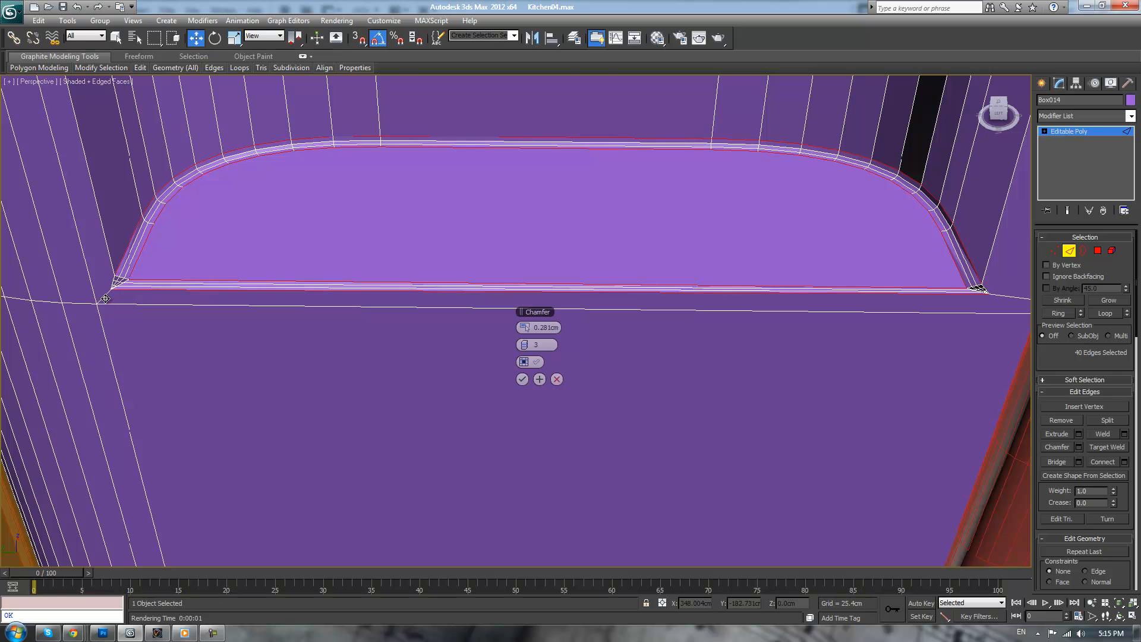
- Add the recess opening's two vertical side edges to the chamfer selection
left_click(106, 247, "ctrl")
middle_click_drag(275, 216, 314, 366)
scroll(314, 367, "down", 4)
middle_click_drag(366, 238, 334, 374)
left_click(682, 269, "ctrl")
middle_click_drag(581, 228, 587, 280)
scroll(523, 343, "up", 3)
middle_click_drag(518, 344, 549, 104)
scroll(402, 296, "up", 5)
middle_click_drag(529, 283, 618, 223)
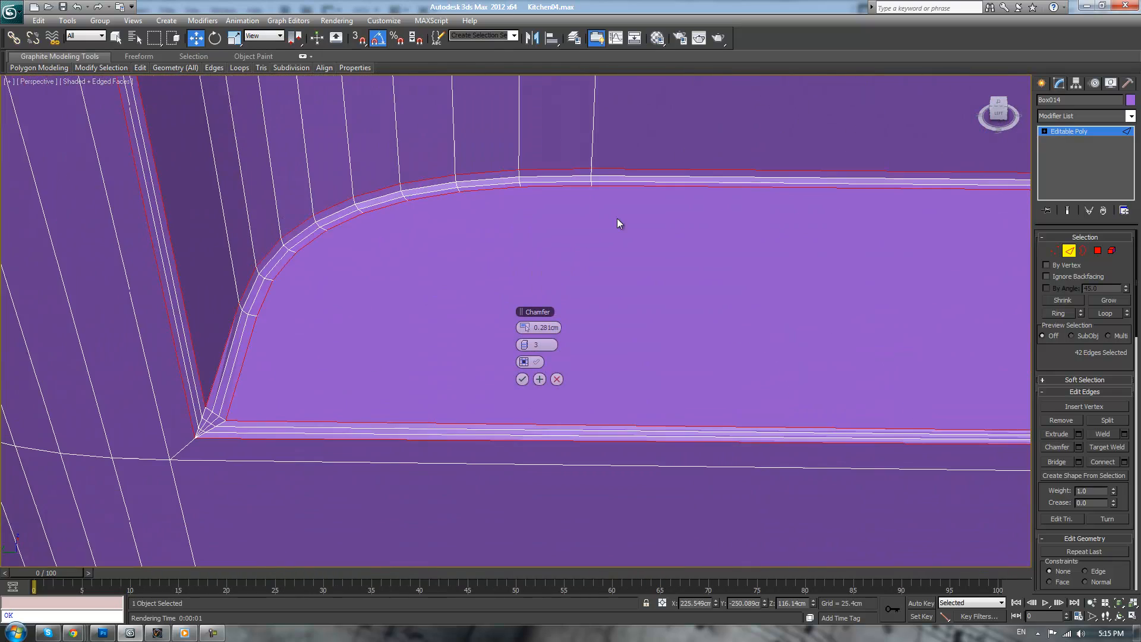
left_click(189, 445, "ctrl")
left_click(226, 433, "alt")
scroll(315, 364, "down", 2)
- Reduce the recess edge chamfer to 1 segment and a very small amount of about 0.063 cm, apply it and deselect the edges
left_click(520, 345)
left_click(520, 345)
left_click_drag(525, 330, 524, 330)
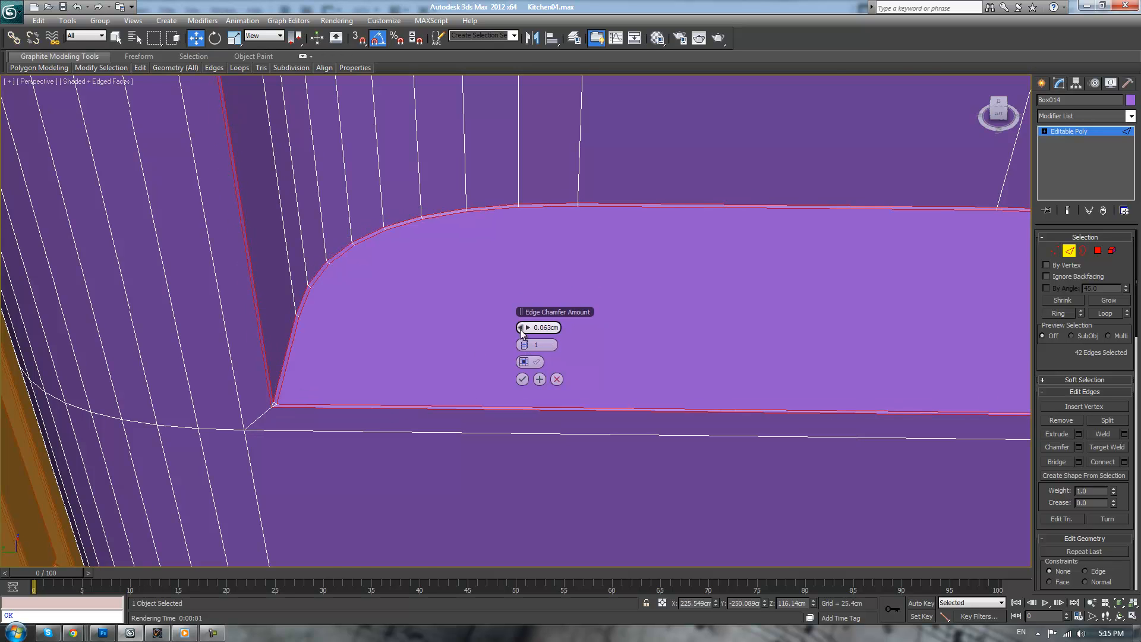
scroll(525, 330, "down", 3)
left_click(521, 345)
middle_click_drag(511, 304, 485, 402)
left_click(522, 379)
scroll(544, 403, "down", 10)
left_click(951, 351)
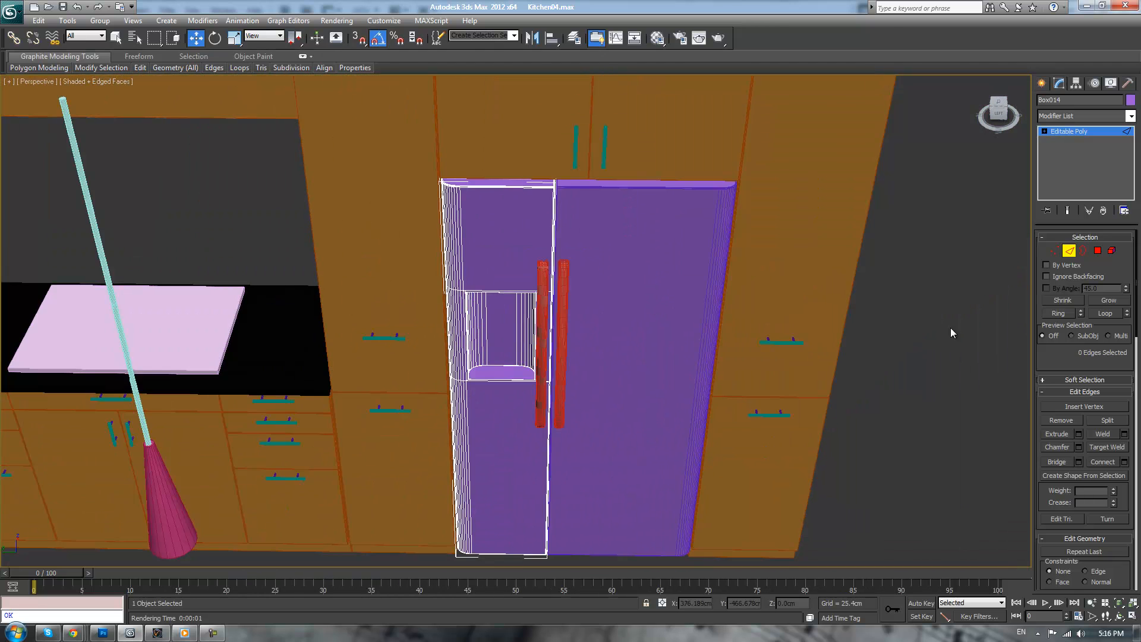
- Select the left door's vertices along the recess's upper edge
scroll(910, 318, "up", 10)
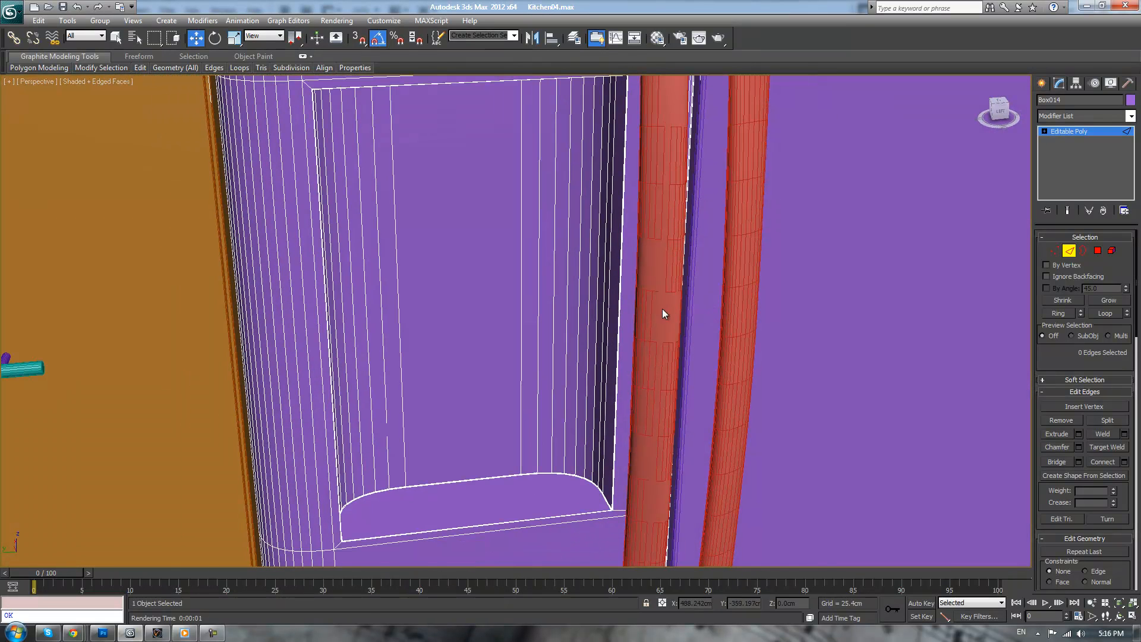
scroll(660, 312, "down", 5)
middle_click_drag(648, 307, 622, 279, "alt")
scroll(621, 278, "down", 3)
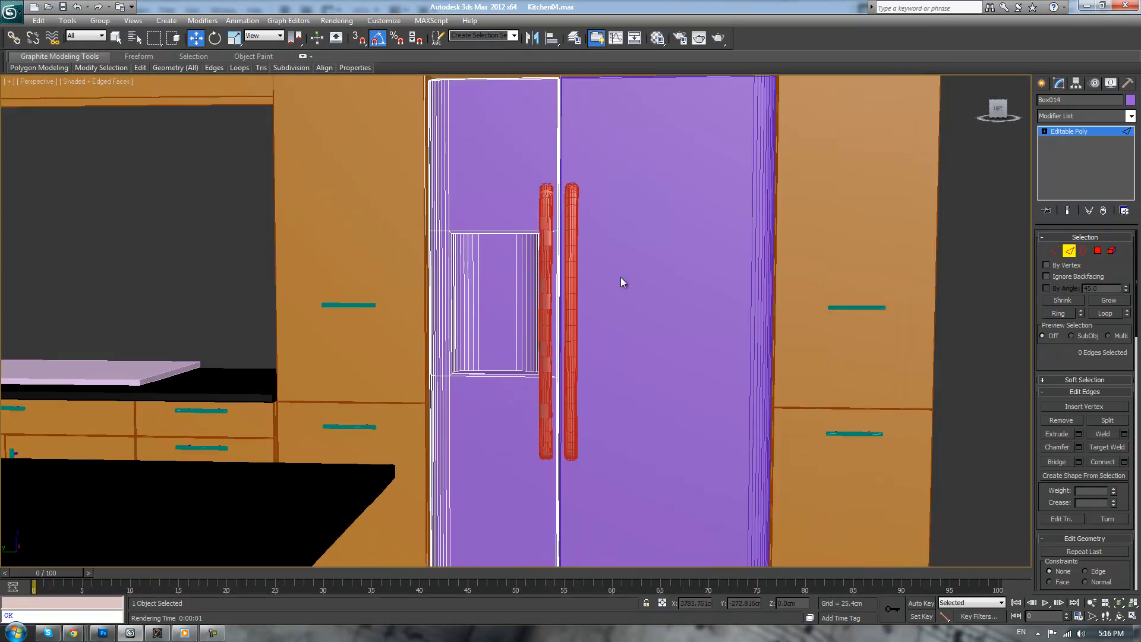
scroll(621, 277, "up", 3)
left_click(1073, 250)
key("1")
left_click_drag(356, 159, 613, 203)
middle_click_drag(614, 203, 636, 216, "alt")
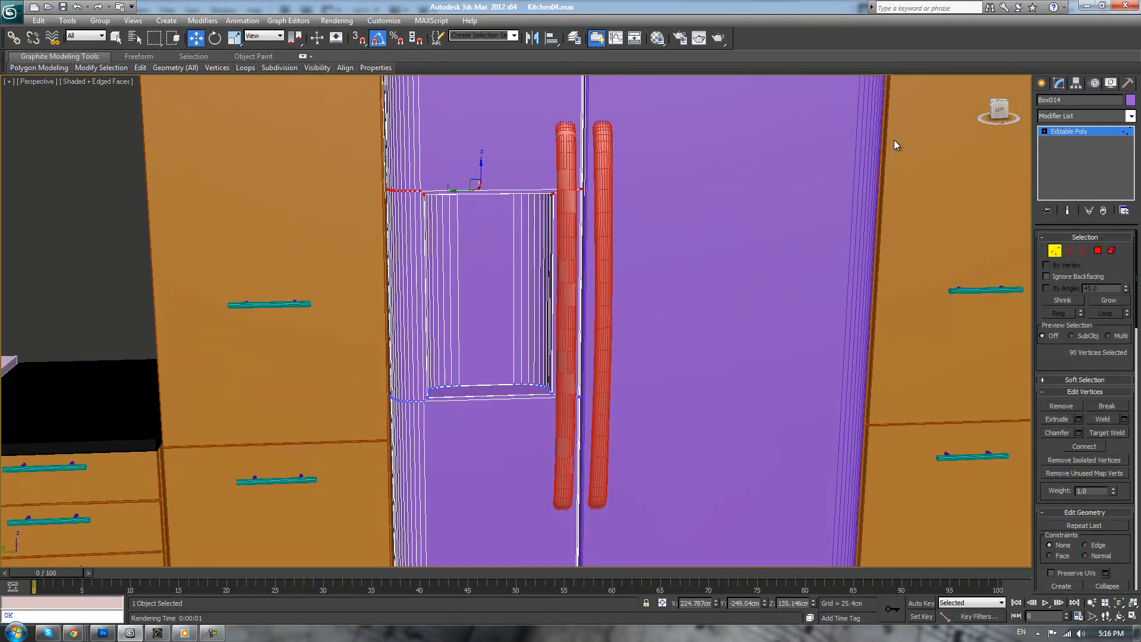
- Create a thin box on the door front just above the recess, about 29.2 cm wide, 7.1 cm high and 2 cm thick
left_click(1042, 83)
left_click(1063, 160)
left_click_drag(419, 190, 583, 150)
left_click(589, 139)
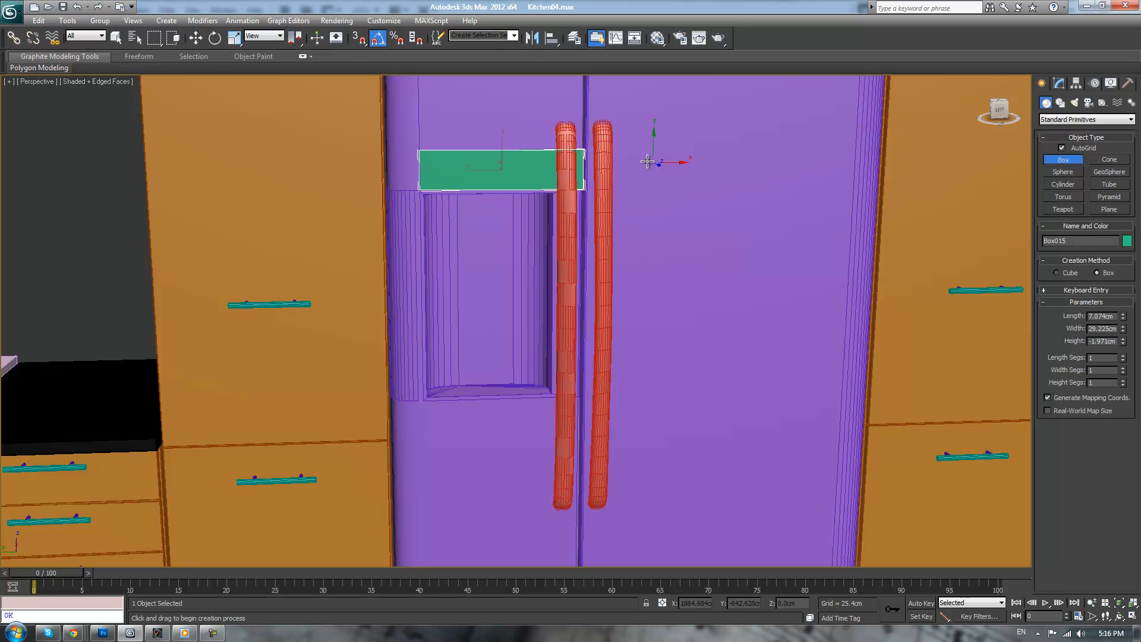
- Lower the left door's selected vertices along the recess's upper edge by about 10.8 cm
key("w")
left_click(510, 234)
left_click(1059, 83)
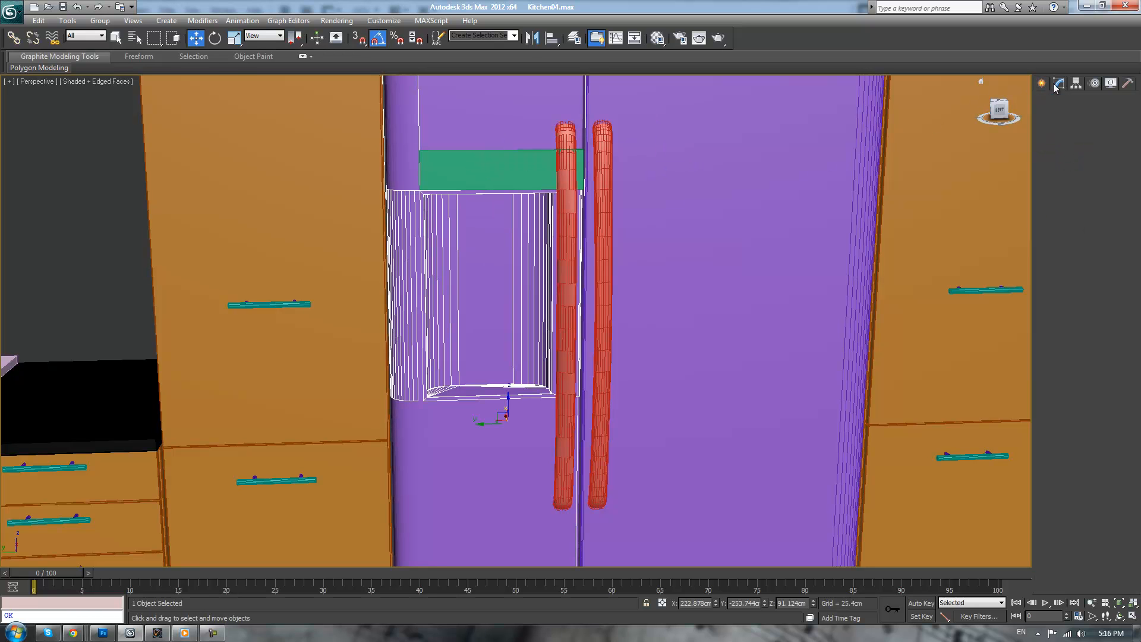
key("1")
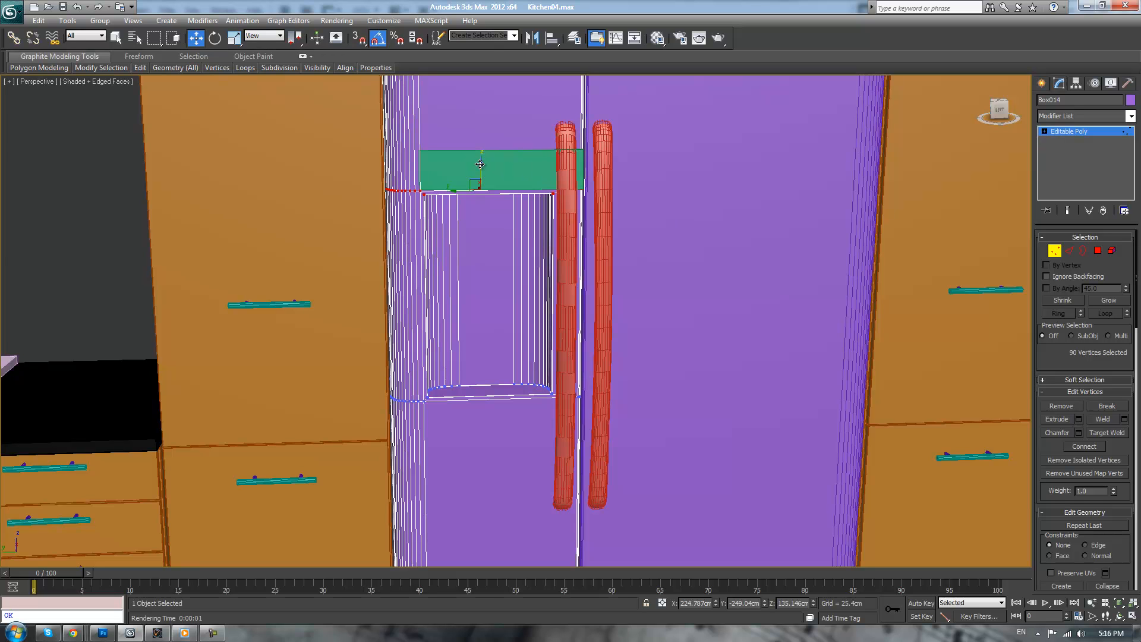
left_click_drag(480, 164, 472, 221)
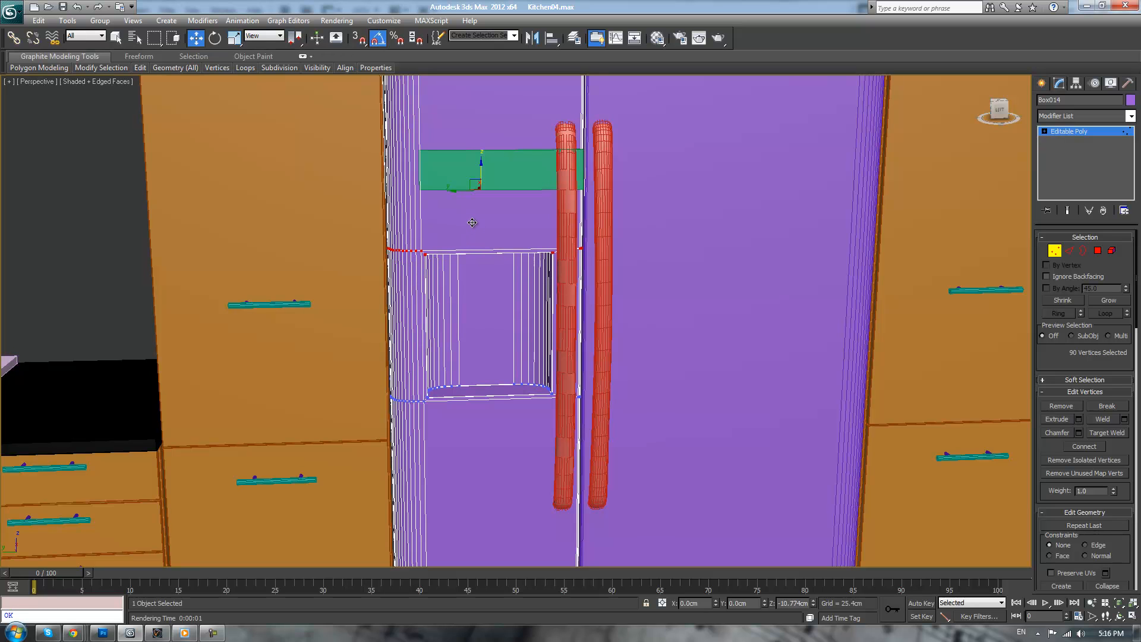
- Create a thin box on the door front between the green box and the recess, about 23.8 cm wide, 2.7 cm high and 1.7 cm thick
left_click(1041, 84)
left_click(495, 179)
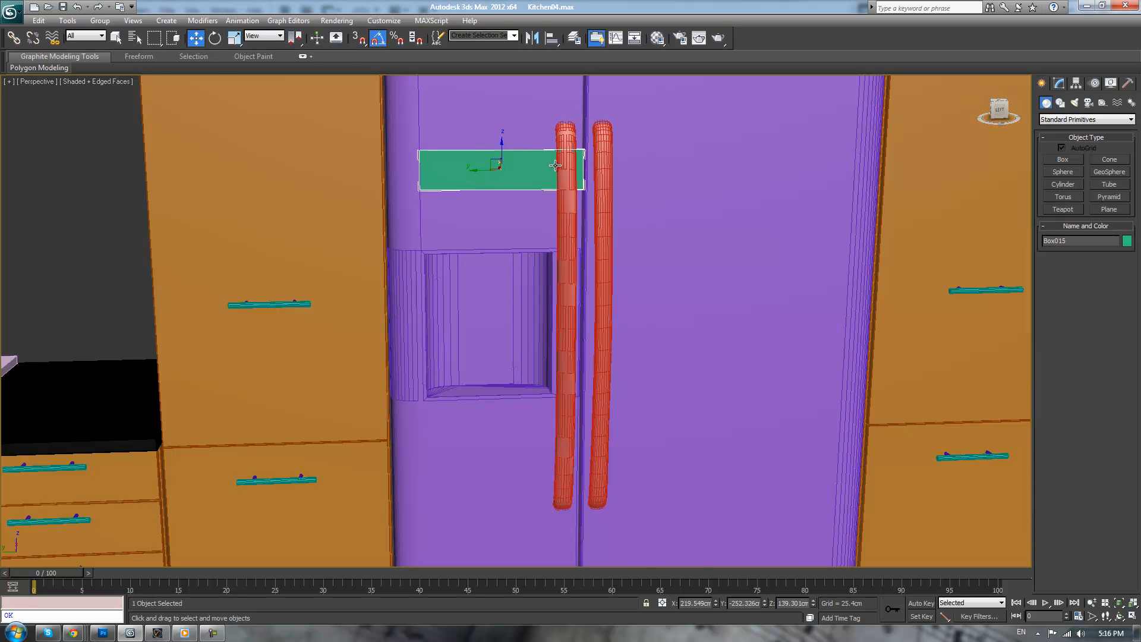
left_click(1049, 159)
scroll(523, 307, "up", 5)
scroll(315, 165, "down", 3)
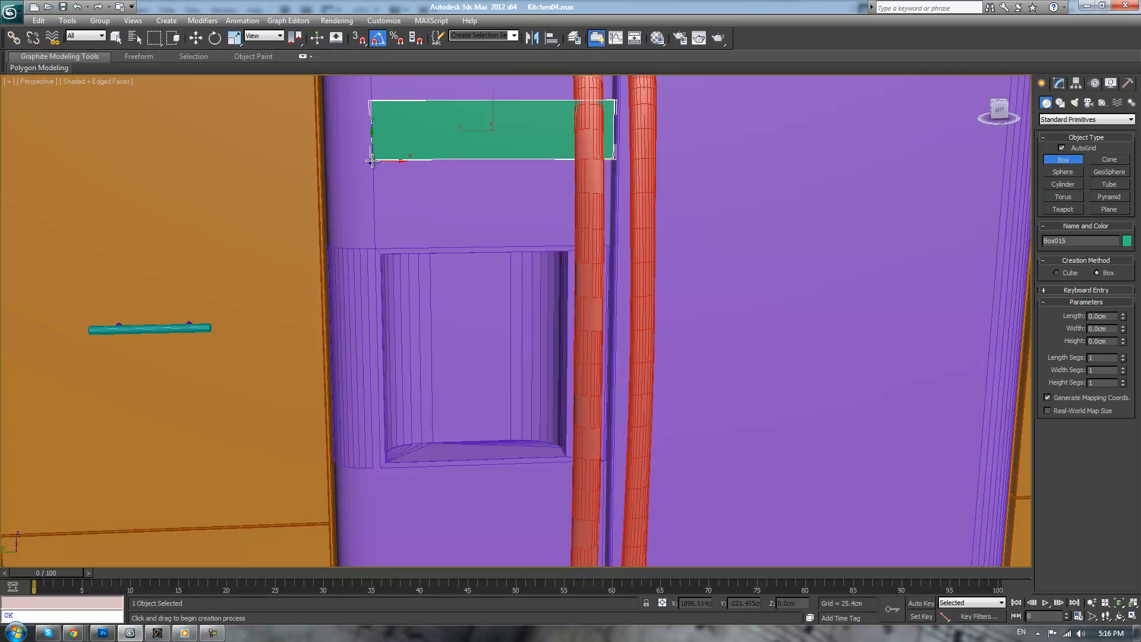
left_click_drag(549, 167, 358, 204)
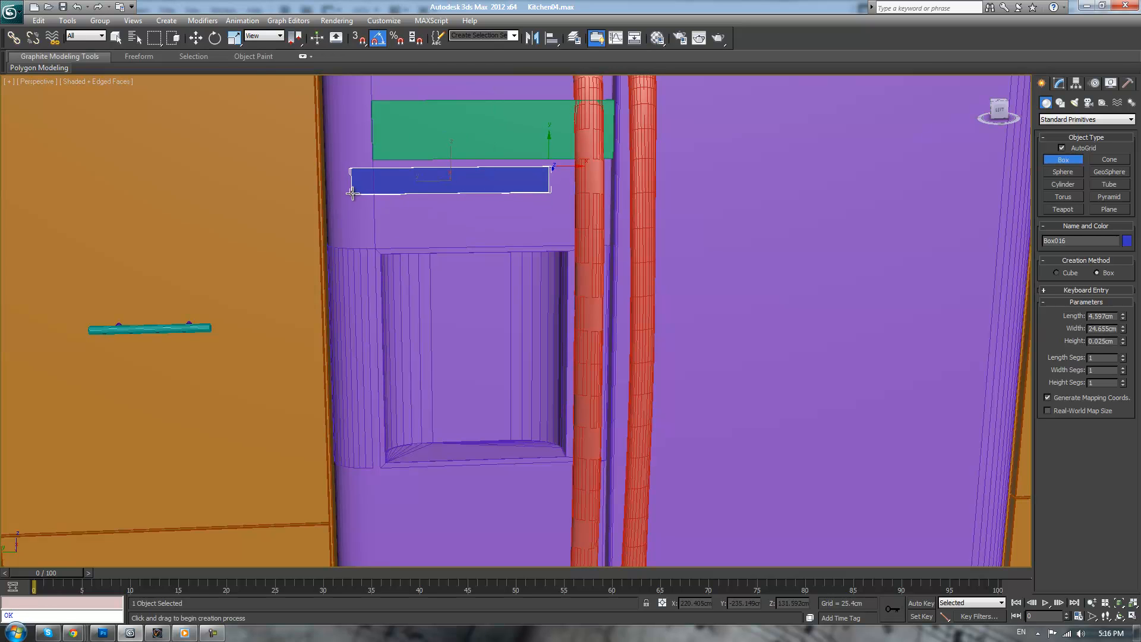
left_click(358, 204)
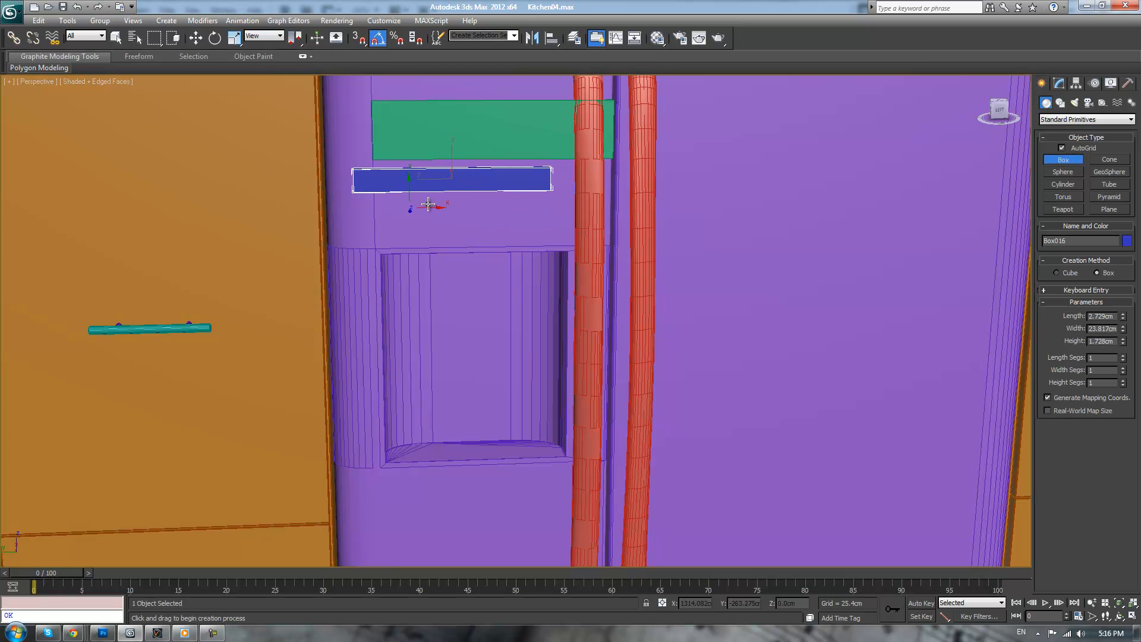
- Convert the thin box to an editable poly and shift all its vertices about 2.9 cm towards the door handles
middle_click_drag(463, 199, 448, 237)
key("l")
middle_click_drag(552, 217, 324, 287)
key("z")
middle_click_drag(574, 252, 493, 322)
scroll(493, 322, "down", 4)
key("alt+e")
key("1")
scroll(422, 328, "up", 1)
middle_click_drag(422, 328, 379, 274)
left_click_drag(613, 363, 618, 364)
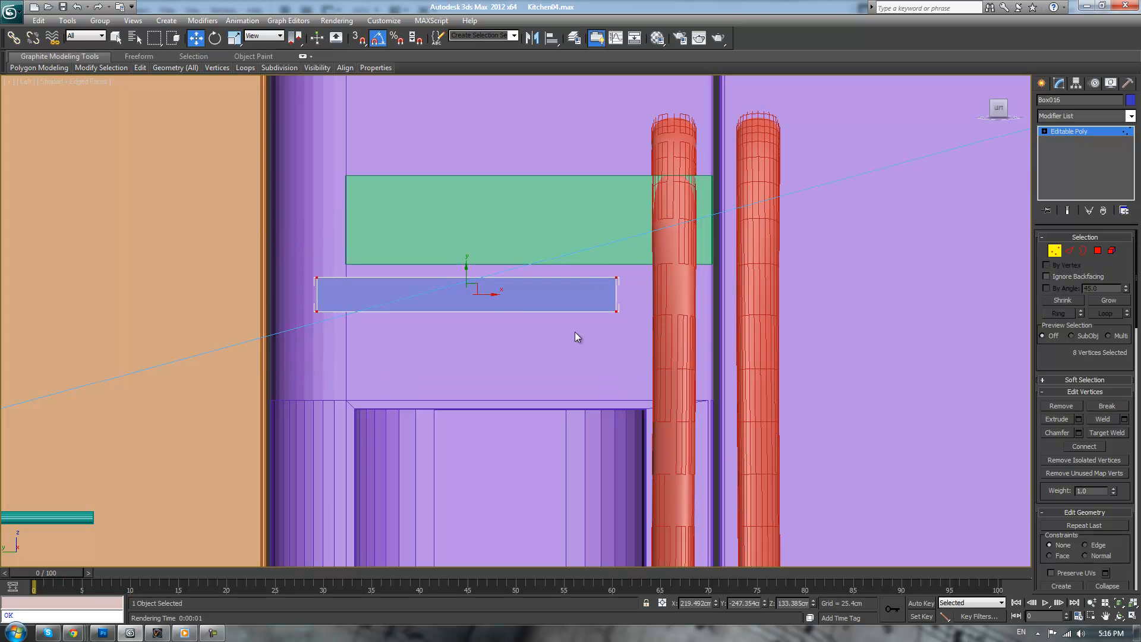
left_click_drag(490, 294, 527, 292)
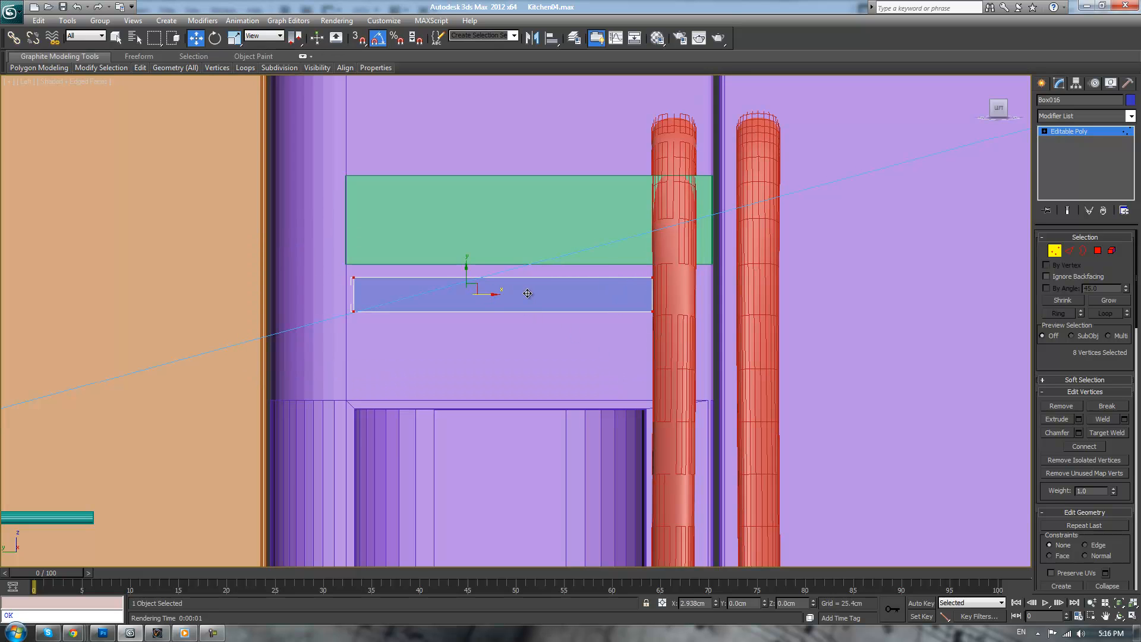
left_click_drag(528, 293, 528, 292)
- Stretch the thin box's vertices to meet the green box's left edge and underside, and raise its lower vertices slightly
left_click_drag(378, 295, 362, 295)
left_click_drag(729, 296, 729, 296)
left_click_drag(502, 254, 502, 242)
middle_click_drag(587, 323, 585, 280)
left_click_drag(300, 247, 715, 367)
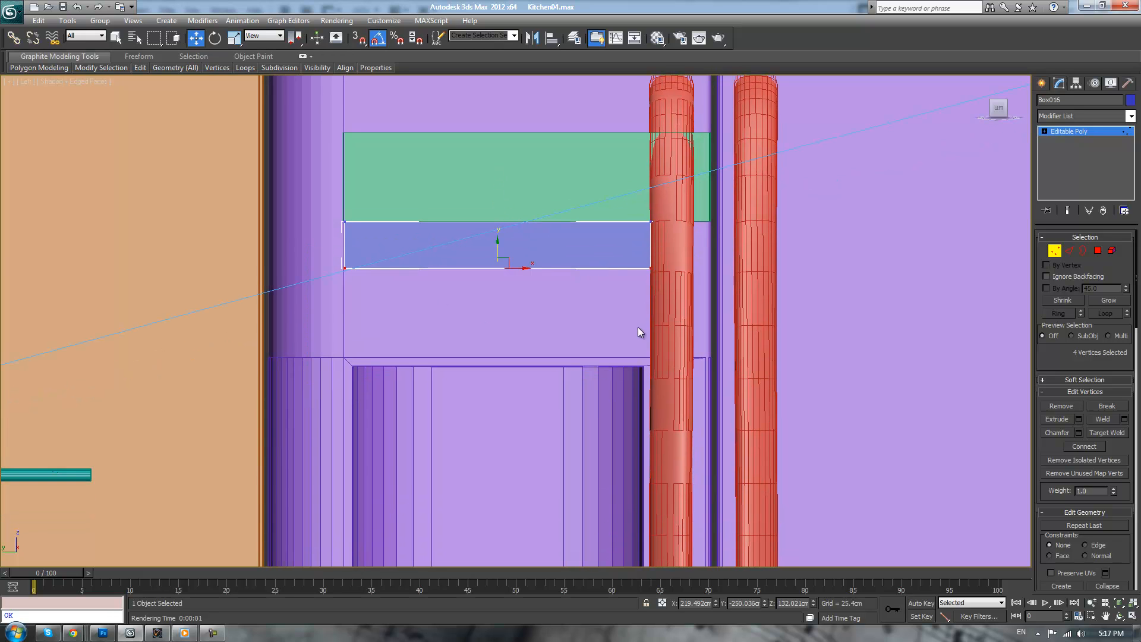
left_click_drag(500, 246, 500, 242)
- Connect the thin box's long edges with two segments, pinched outwards so the new edges sit near its ends
left_click(1069, 250)
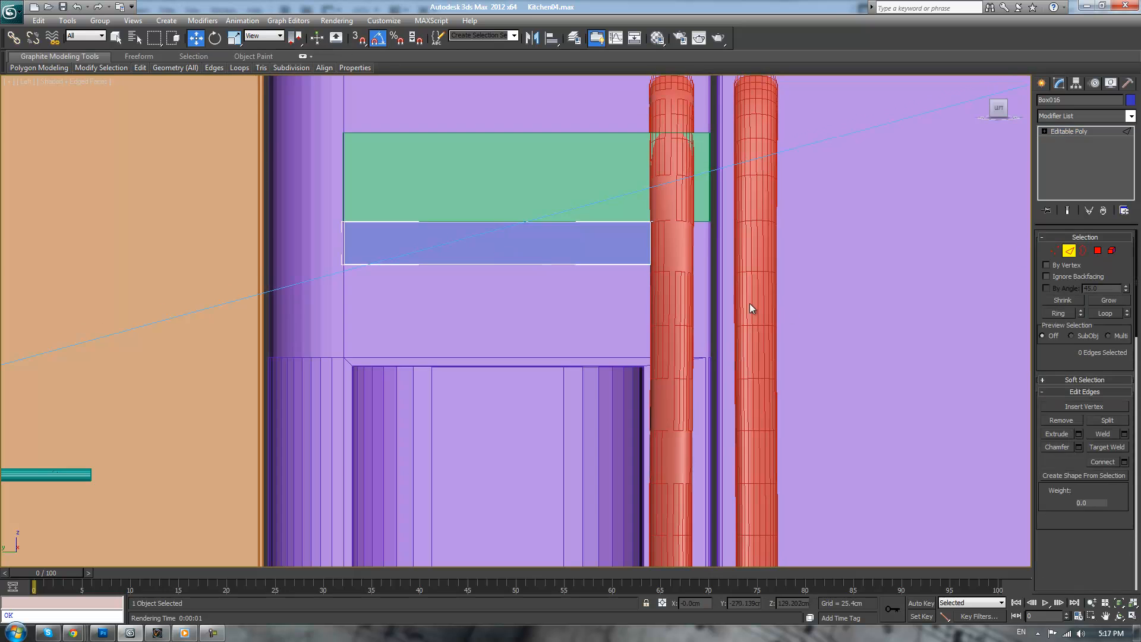
scroll(749, 271, "down", 2)
mouse_move(706, 285)
middle_mouse_down()
mouse_move(706, 260)
mouse_move(715, 287)
middle_mouse_up()
left_click_drag(570, 240, 571, 240)
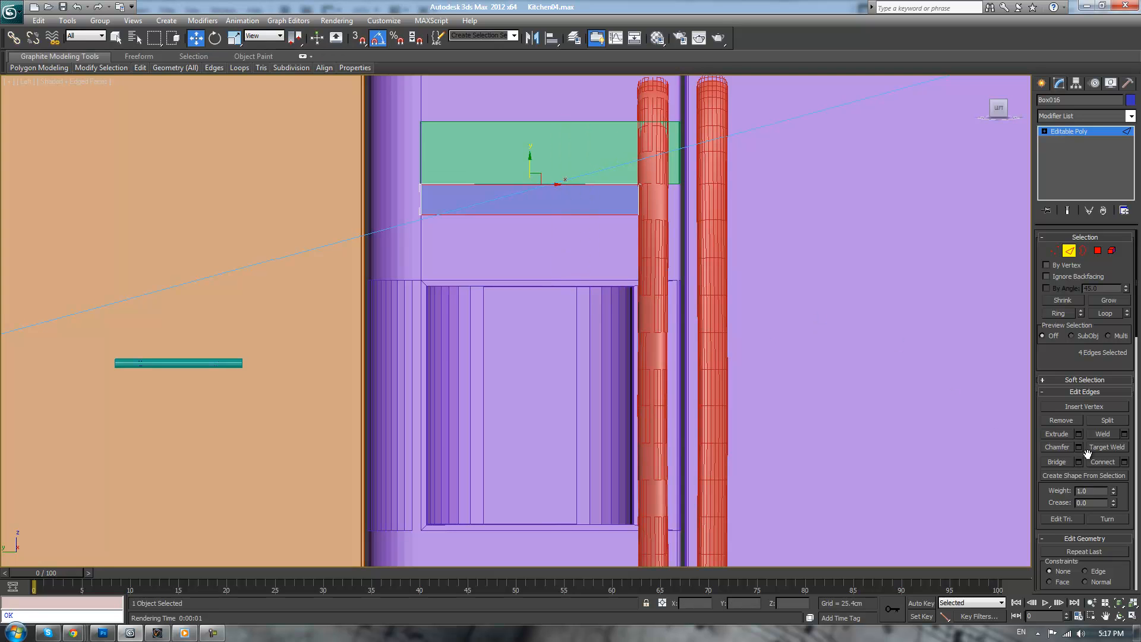
left_click(1124, 462)
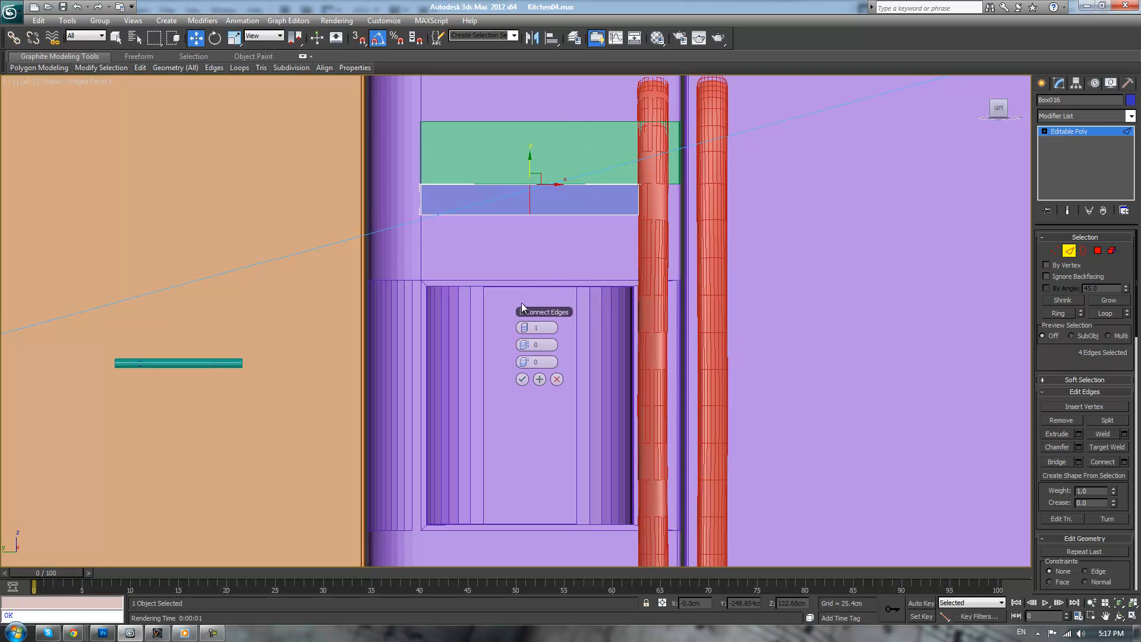
left_click(529, 327)
left_click_drag(527, 345, 695, 332)
left_click(512, 384)
left_click(522, 379)
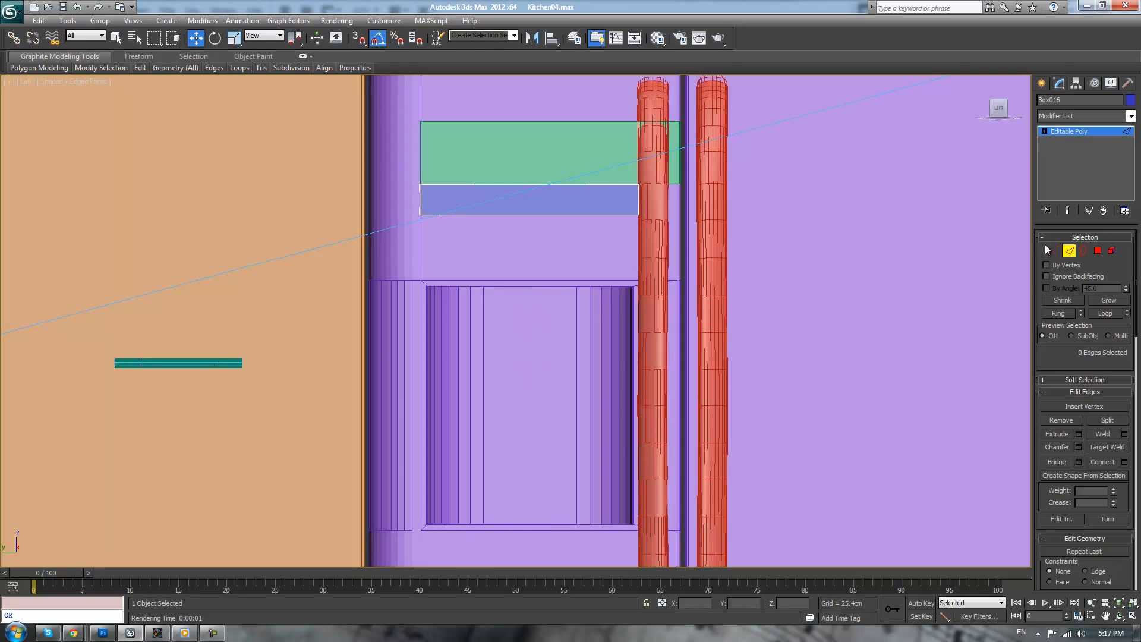
double_click(599, 184)
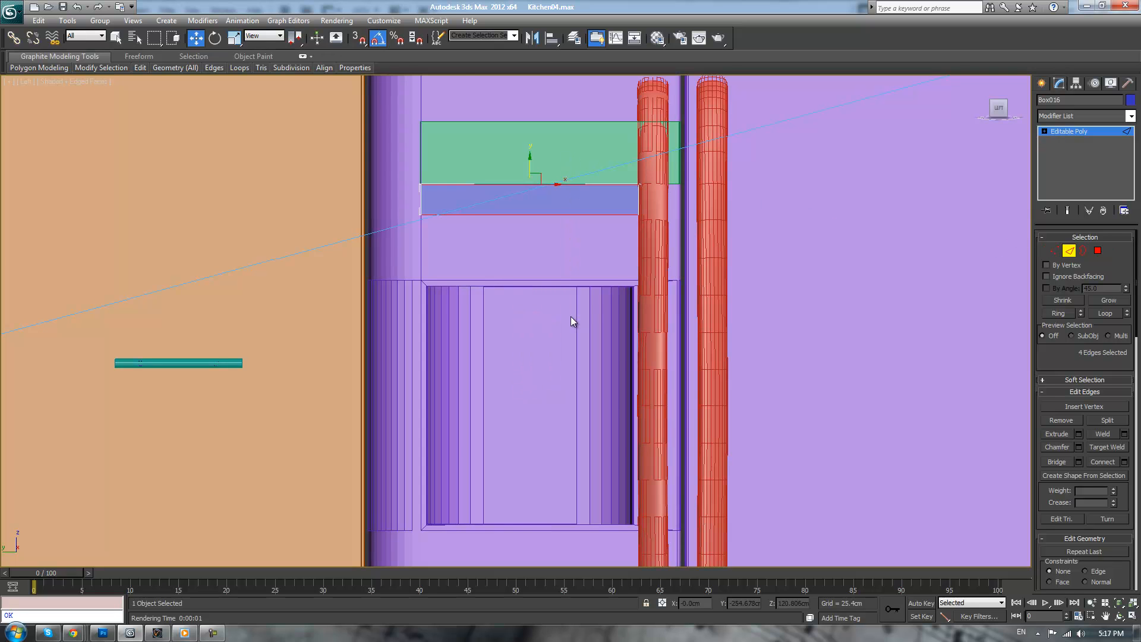
left_click(1125, 461)
left_click(522, 378)
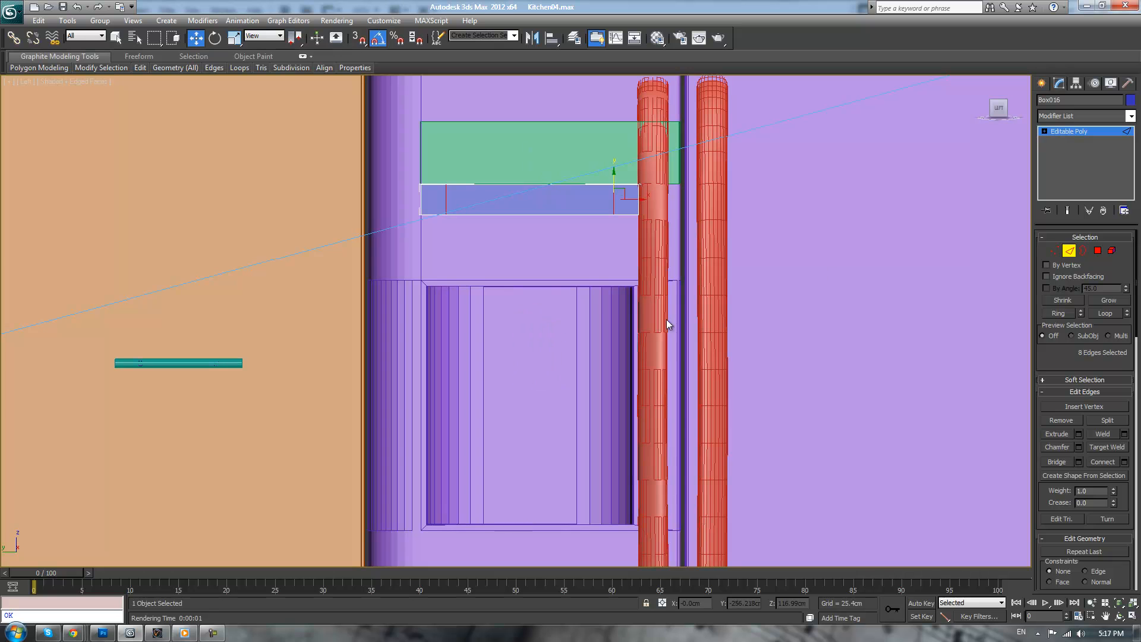
- Extrude the two end polygons on the thin box's underside downwards by about 6.4 cm to start two legs
left_click(1098, 250)
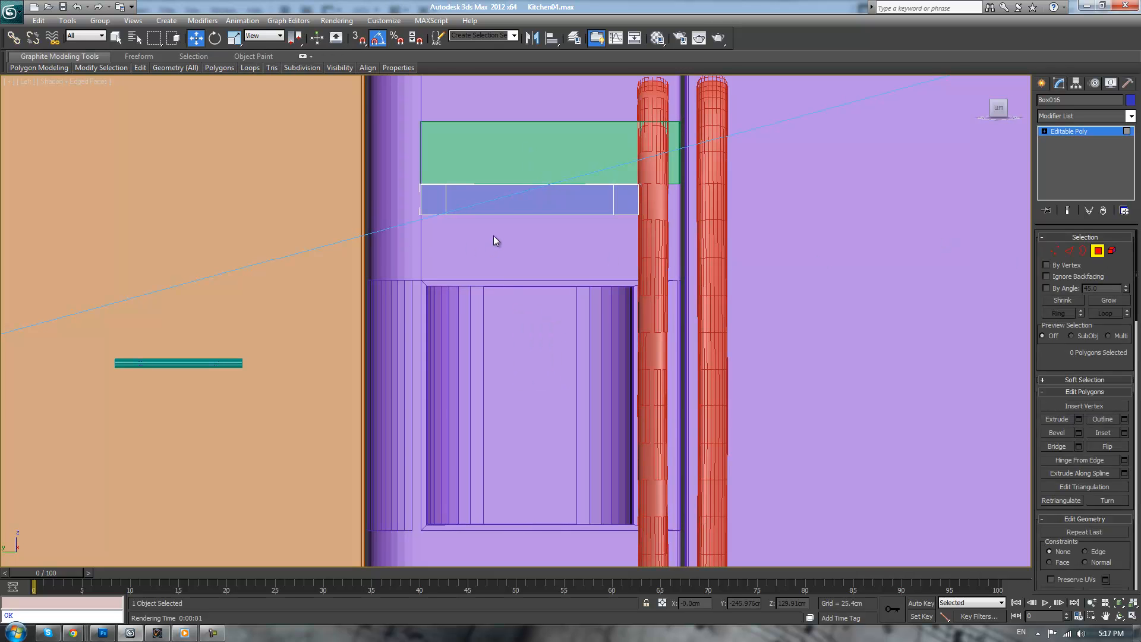
key("p")
key("z")
middle_click_drag(581, 304, 544, 279, "alt")
left_click(302, 338)
left_click(723, 371, "ctrl")
key("l")
left_click(1079, 419)
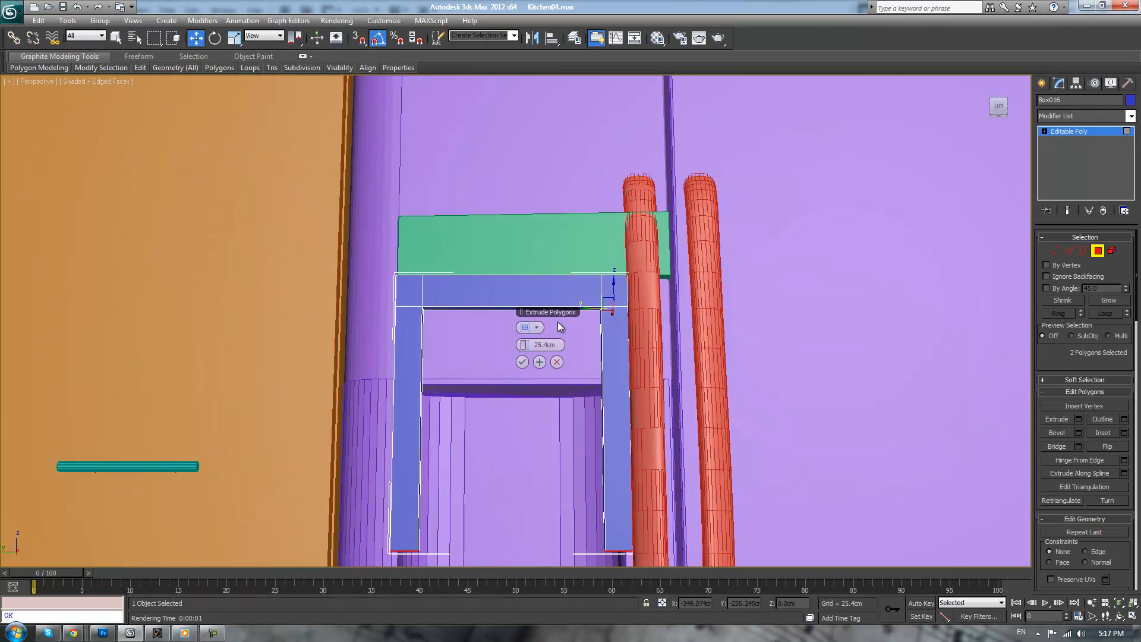
mouse_move(530, 346)
left_mouse_down()
mouse_move(476, 342)
mouse_move(512, 349)
left_mouse_up()
left_click(539, 363)
key("ctrl+z")
key("ctrl+z")
key("ctrl+z")
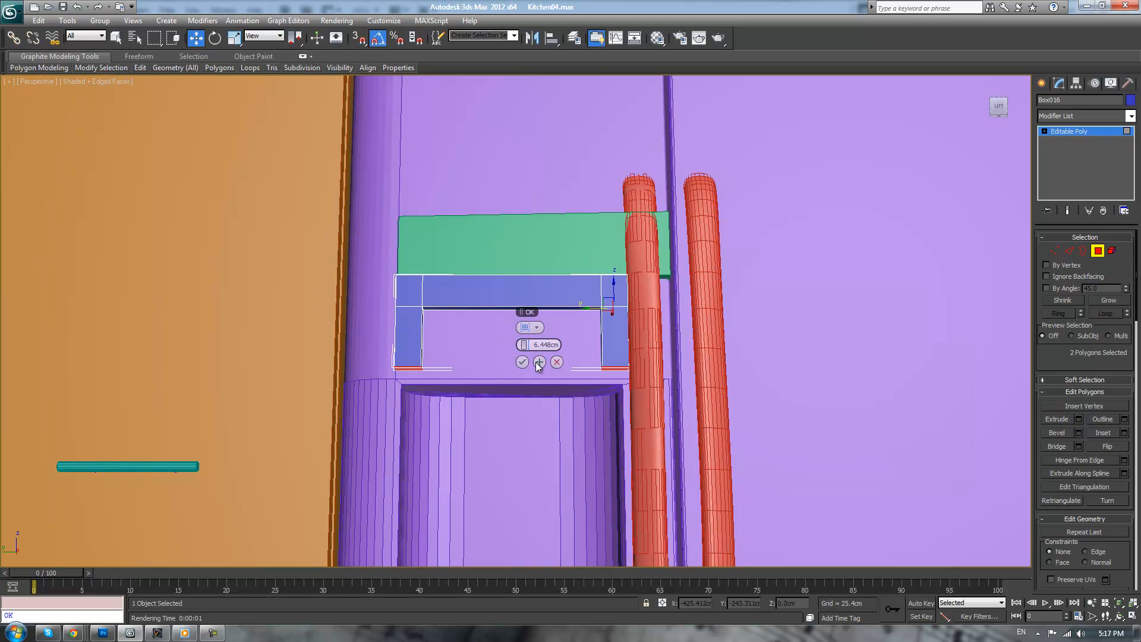
left_click(539, 363)
- Extrude both legs further down in two short sections, a long section along the recess and a short end section below it
left_click_drag(525, 346, 521, 343)
double_click(542, 362)
middle_click_drag(544, 362, 571, 274)
left_click_drag(526, 346, 564, 344)
middle_click_drag(681, 394, 683, 310)
left_click(539, 362)
left_click_drag(525, 346, 476, 349)
left_click(522, 362)
- Bridge the facing inner polygons at the legs' lower ends to close the frame under the recess
middle_click_drag(533, 377, 594, 404, "alt")
middle_click_drag(607, 471, 501, 465, "alt")
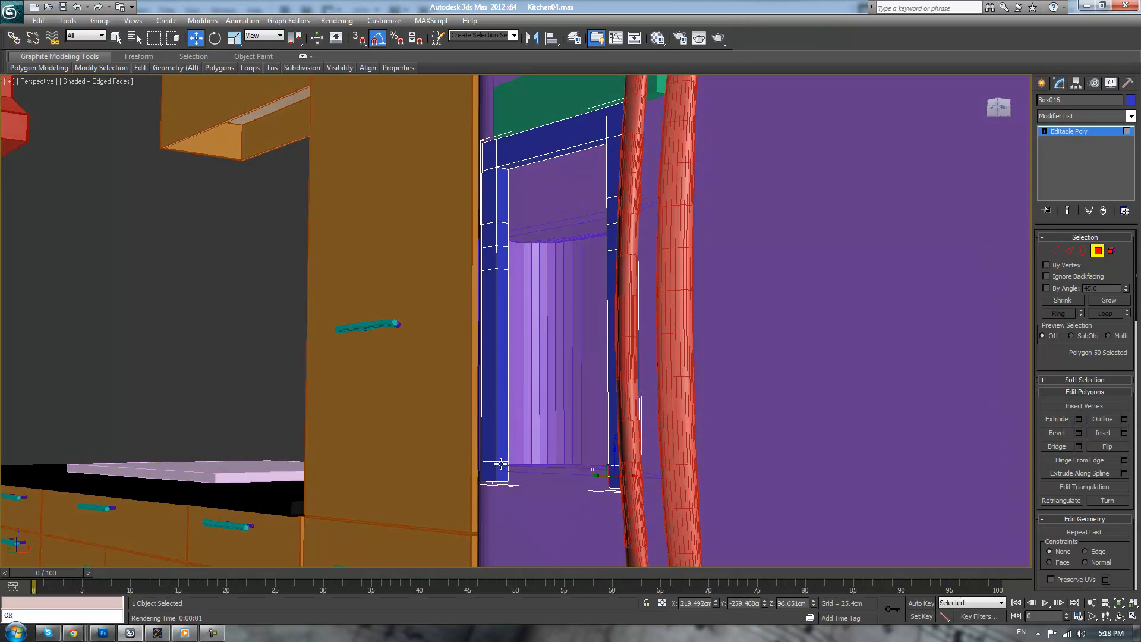
left_click(1047, 445)
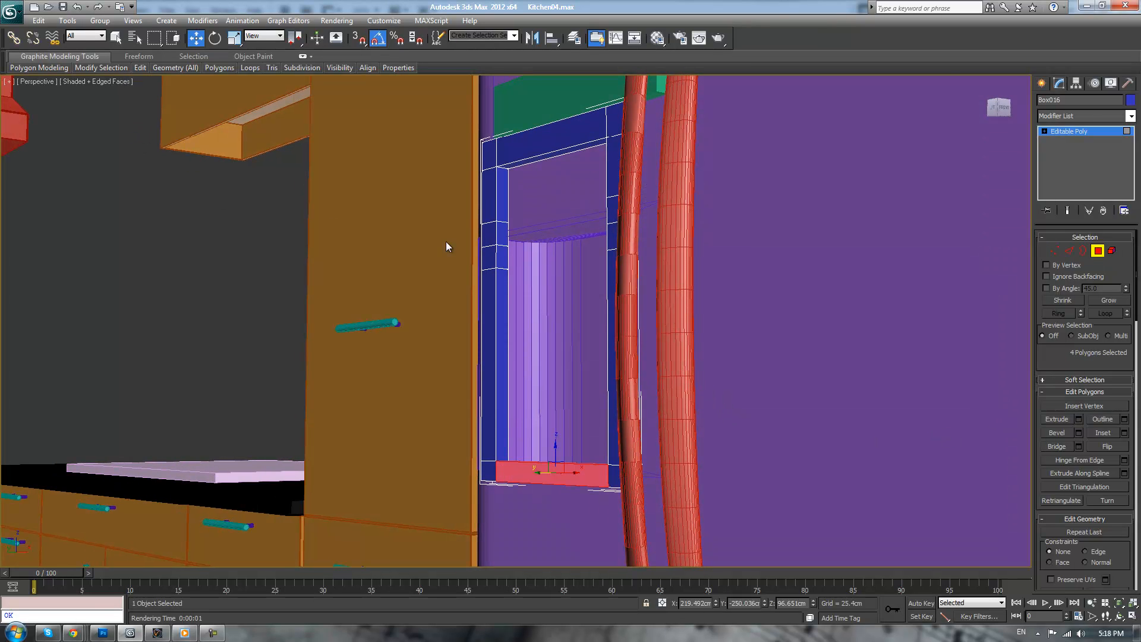
- Save the scene as a new file named Kitchen05
scroll(438, 257, "down", 2)
left_click(9, 15)
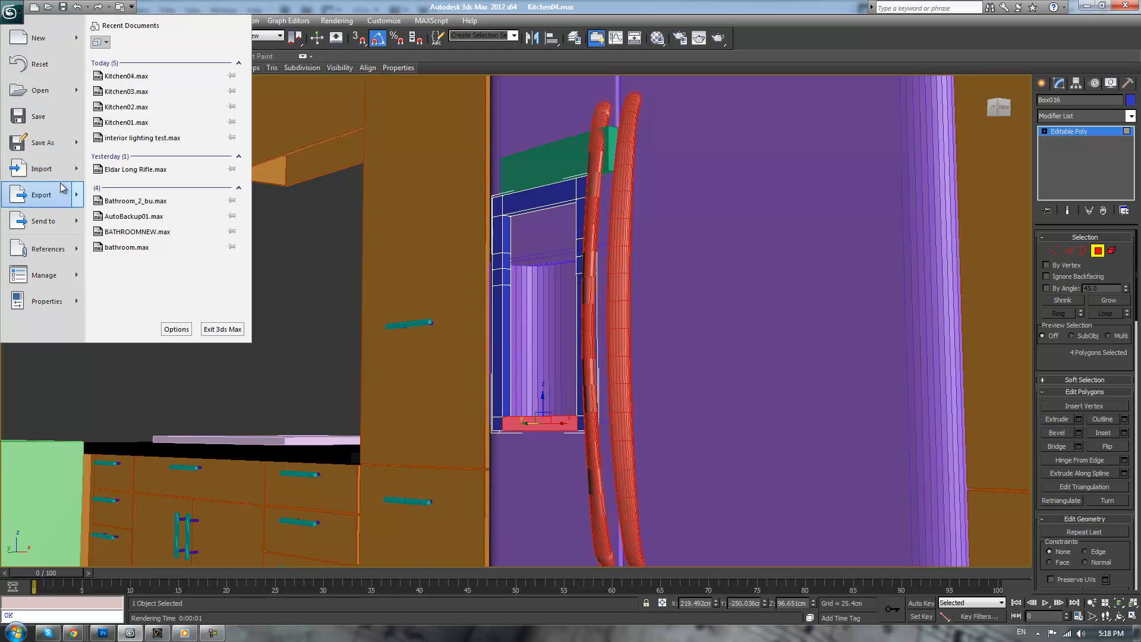
left_click(36, 166)
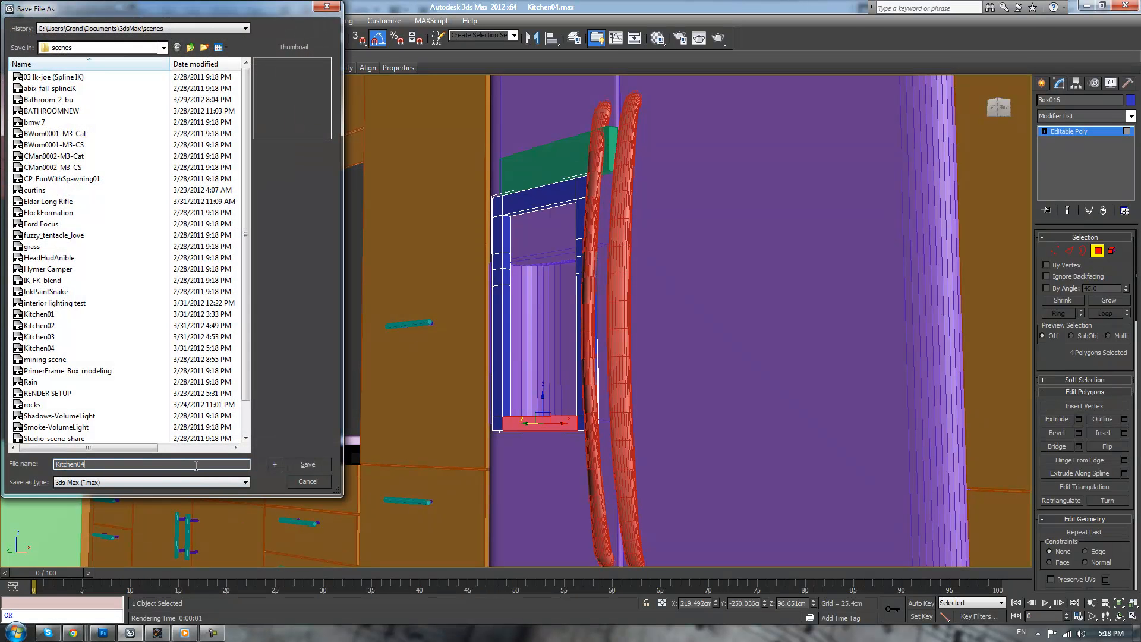
key("BackSpace")
type("5")
key("Return")
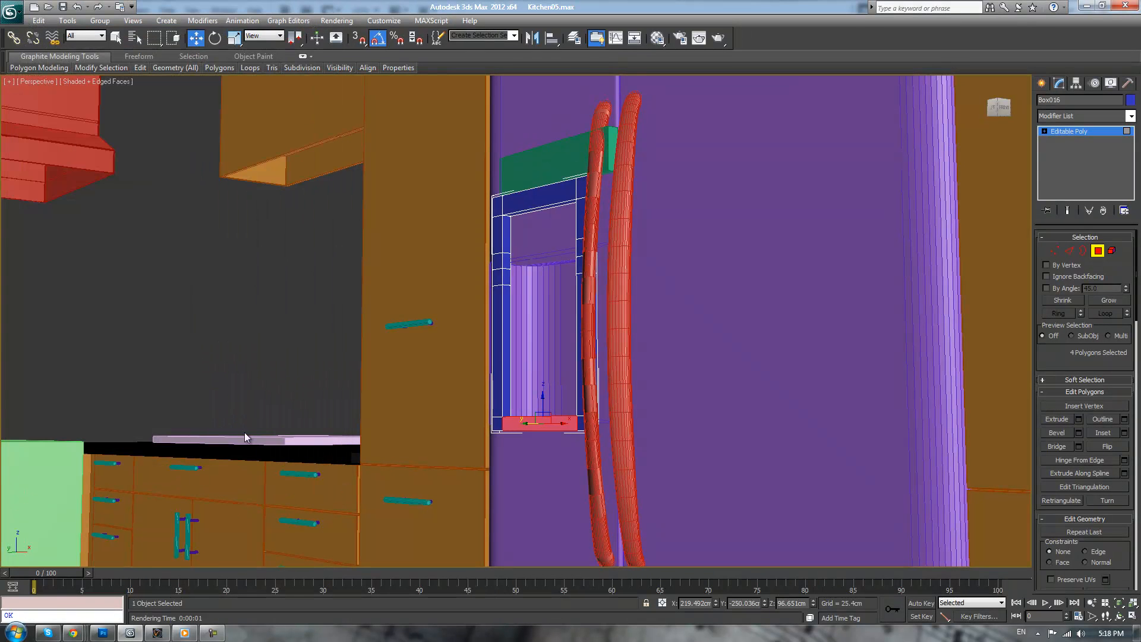
- Remove the surplus middle edges between the two short sections of both frame legs, along with their leftover vertices
scroll(605, 277, "up", 6)
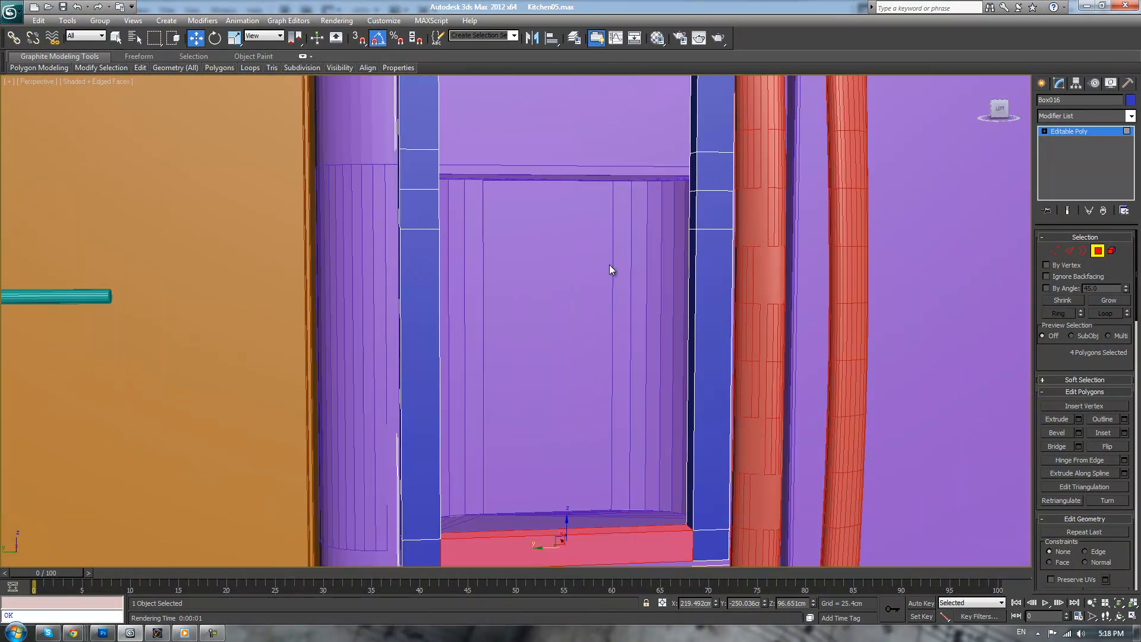
middle_click_drag(609, 265, 621, 334)
mouse_move(621, 334)
middle_mouse_down("alt")
mouse_move(657, 339)
mouse_move(638, 333)
middle_mouse_up("alt")
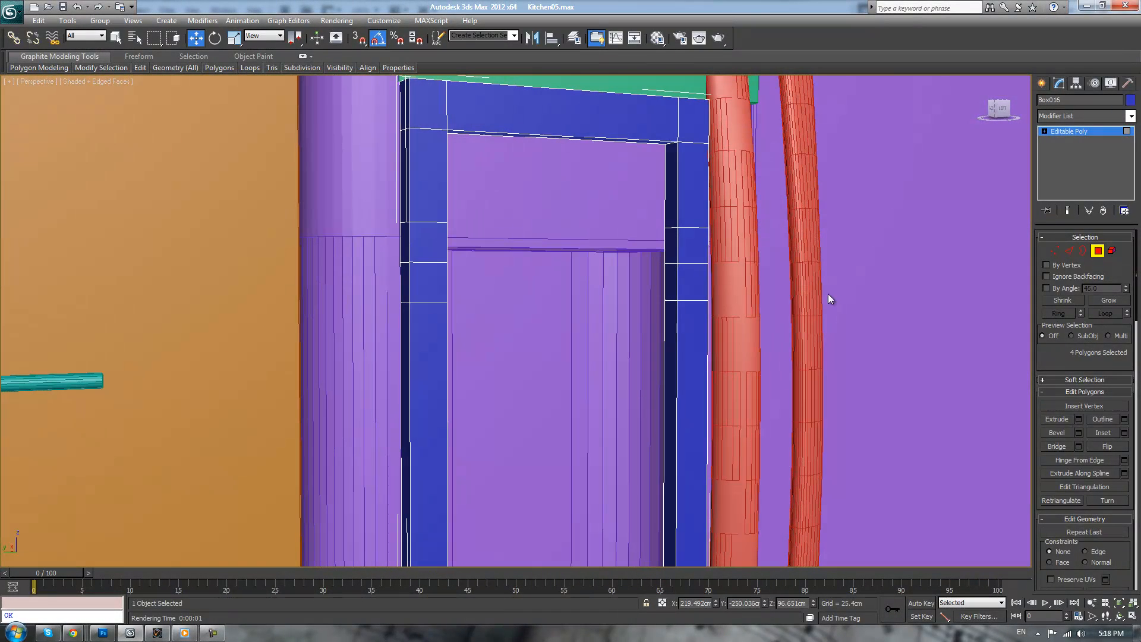
left_click(1069, 250)
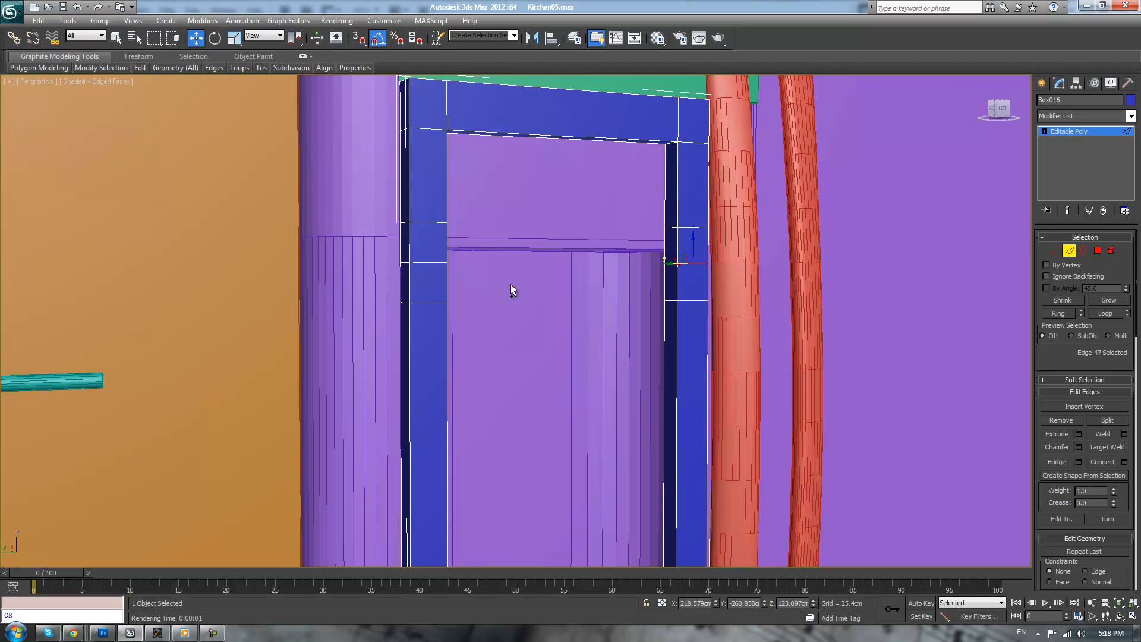
left_click(872, 359)
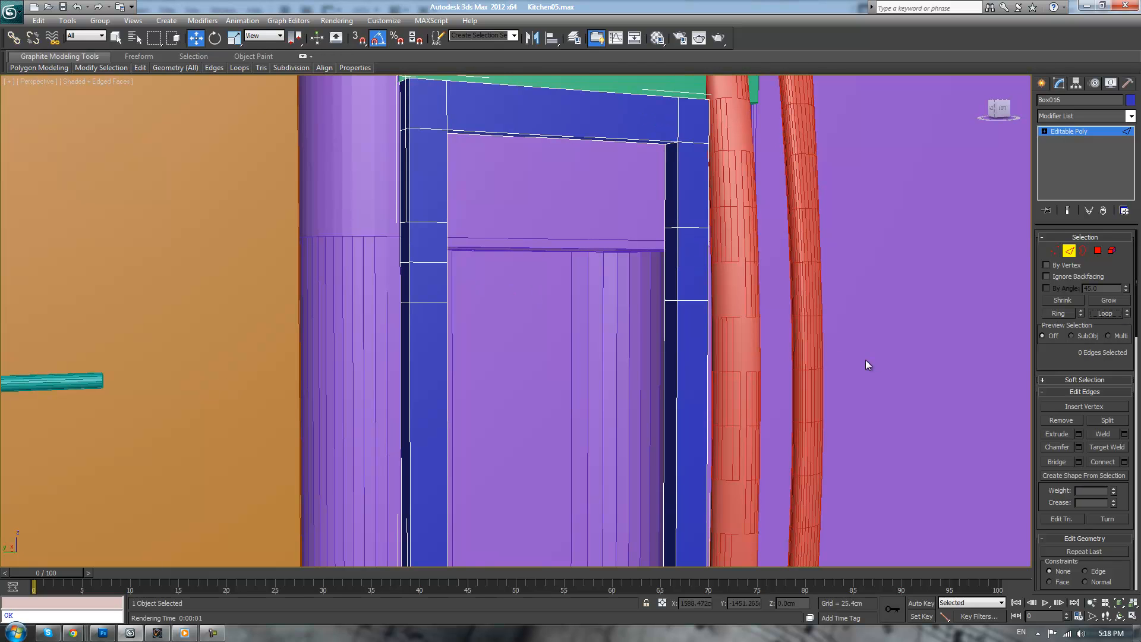
left_click(432, 263)
left_click(1103, 313)
left_click(1054, 250, "ctrl")
left_click(697, 269)
key("F3")
left_click(676, 264)
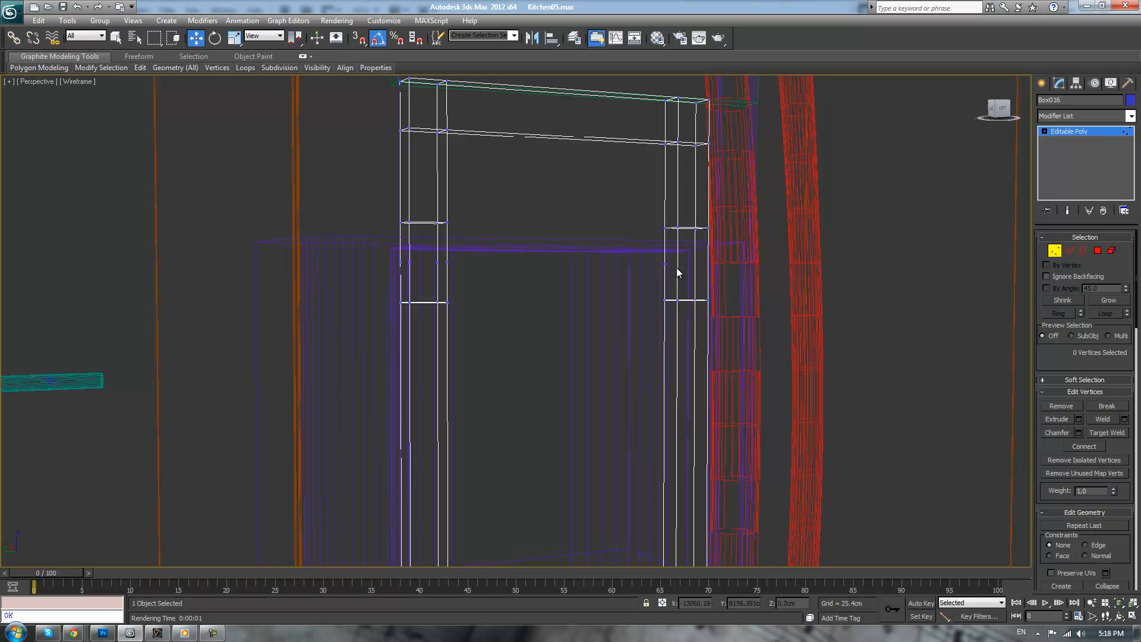
left_click(664, 263)
left_click(469, 274)
key("F3")
scroll(590, 263, "down", 2)
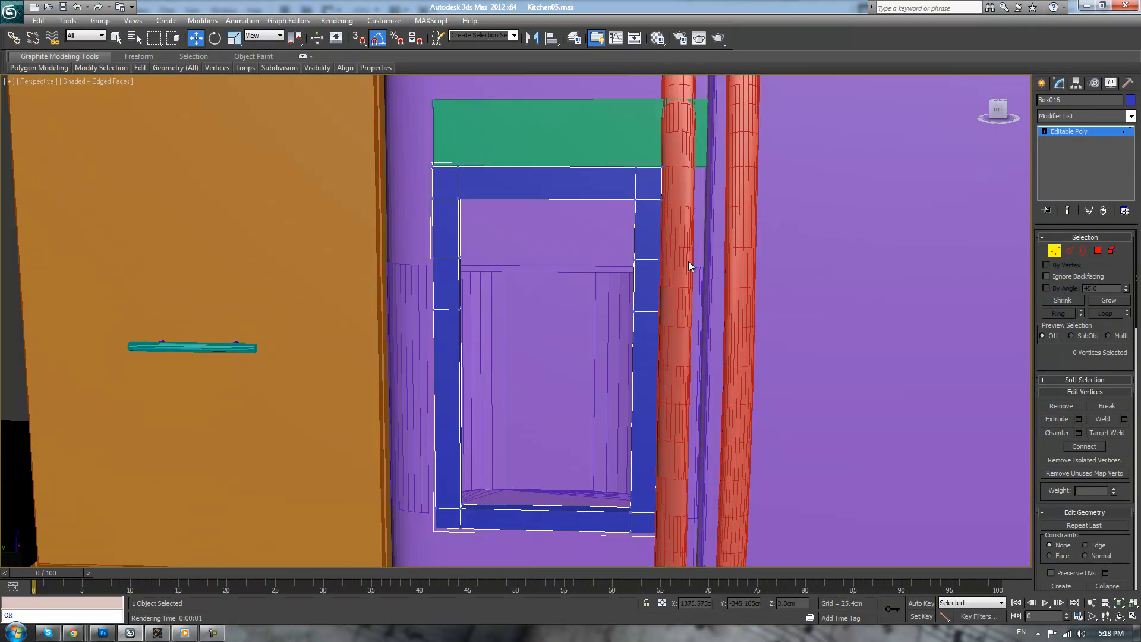
- Raise the lower vertices of the legs' short section to narrow it, and bridge its facing inner polygons into a crossbar
left_click_drag(546, 292, 551, 269)
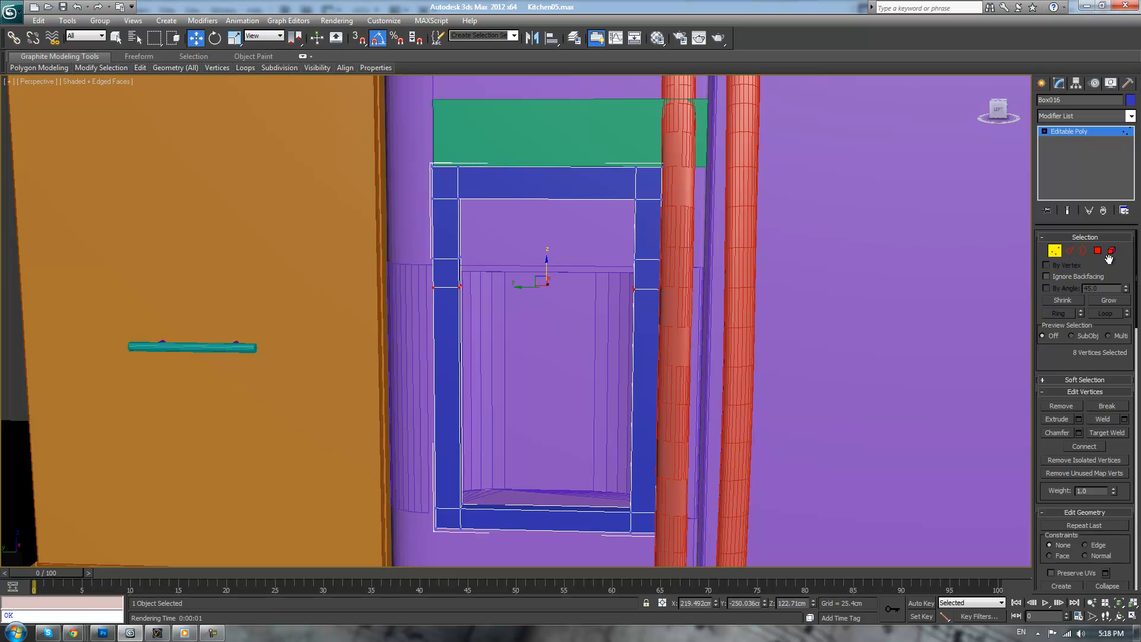
key("4")
middle_click_drag(512, 331, 540, 285, "alt")
left_click(646, 291)
left_click(532, 282, "ctrl")
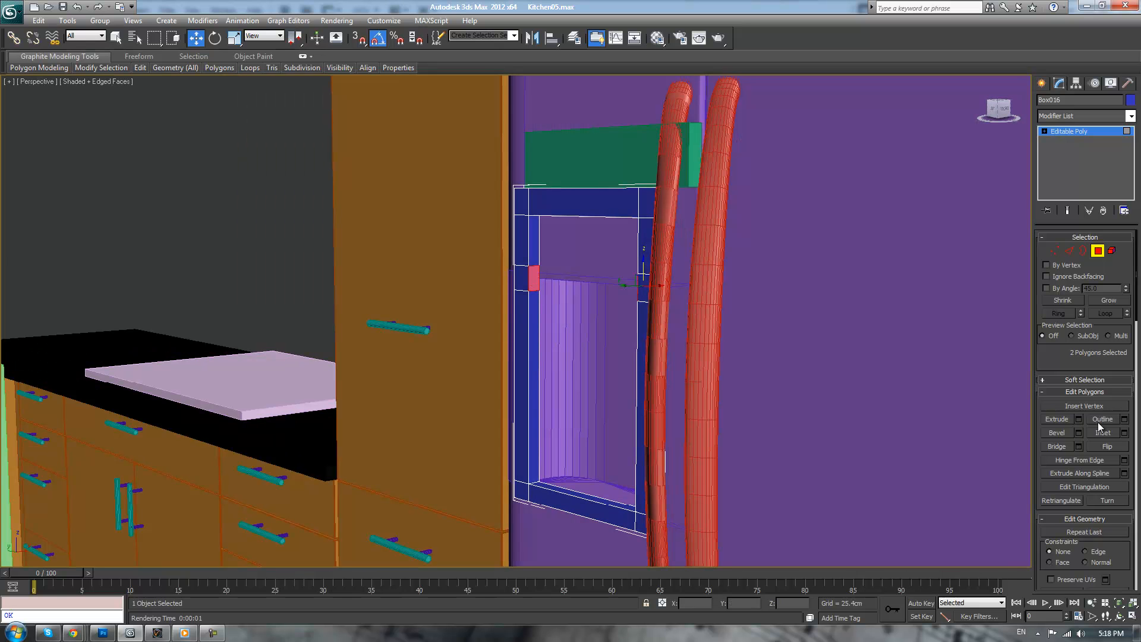
left_click(1061, 447)
- Leave the frame's polygon editing and delete the green box above it
scroll(789, 398, "down", 10)
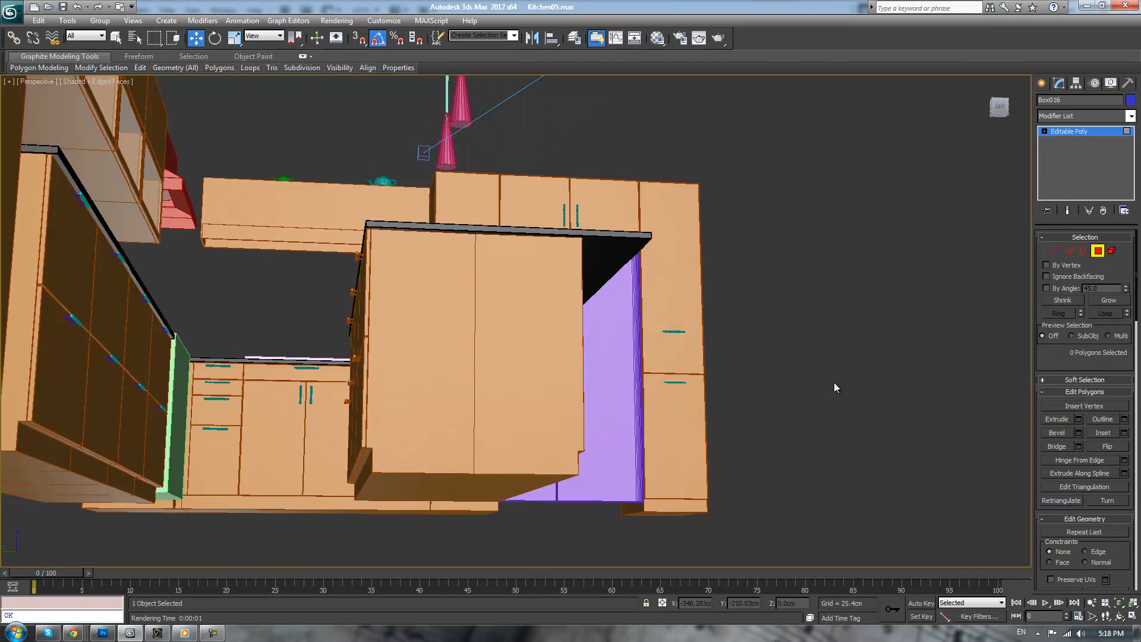
scroll(718, 415, "up", 10)
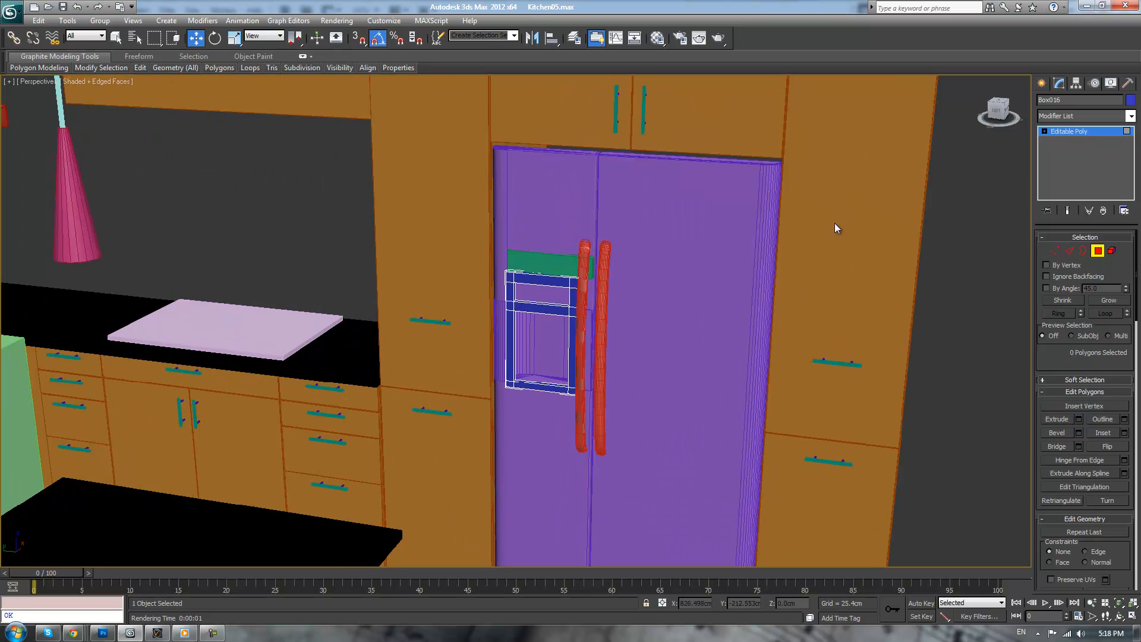
left_click(1070, 132)
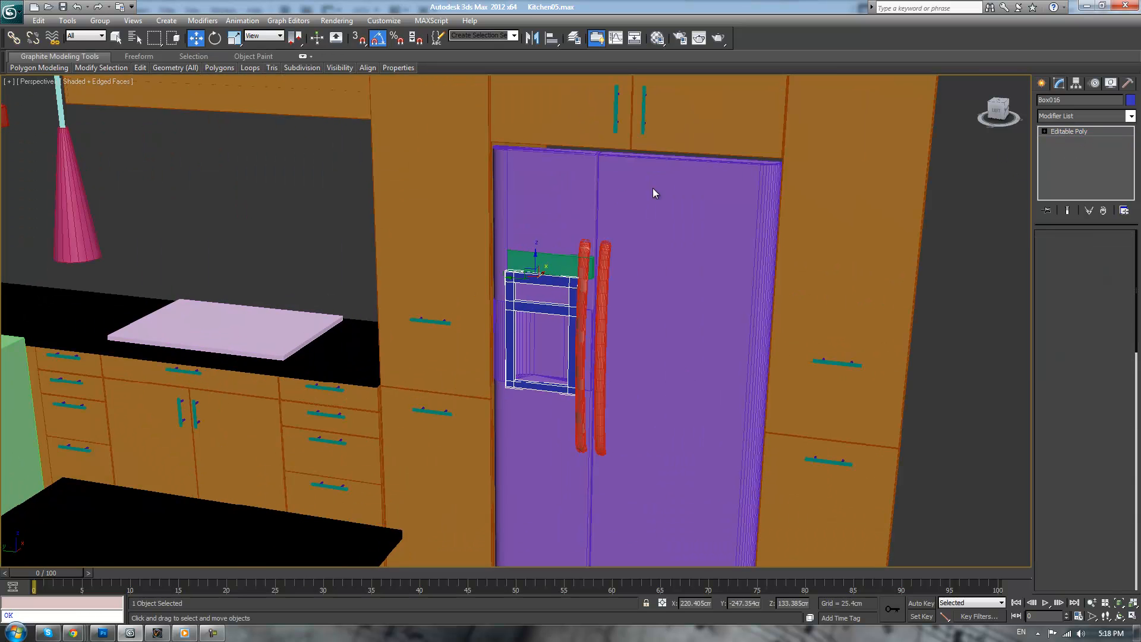
left_click(542, 255)
key("Delete")
- Select the blue dispenser frame and all of its edges, viewed from the left
scroll(538, 248, "up", 4)
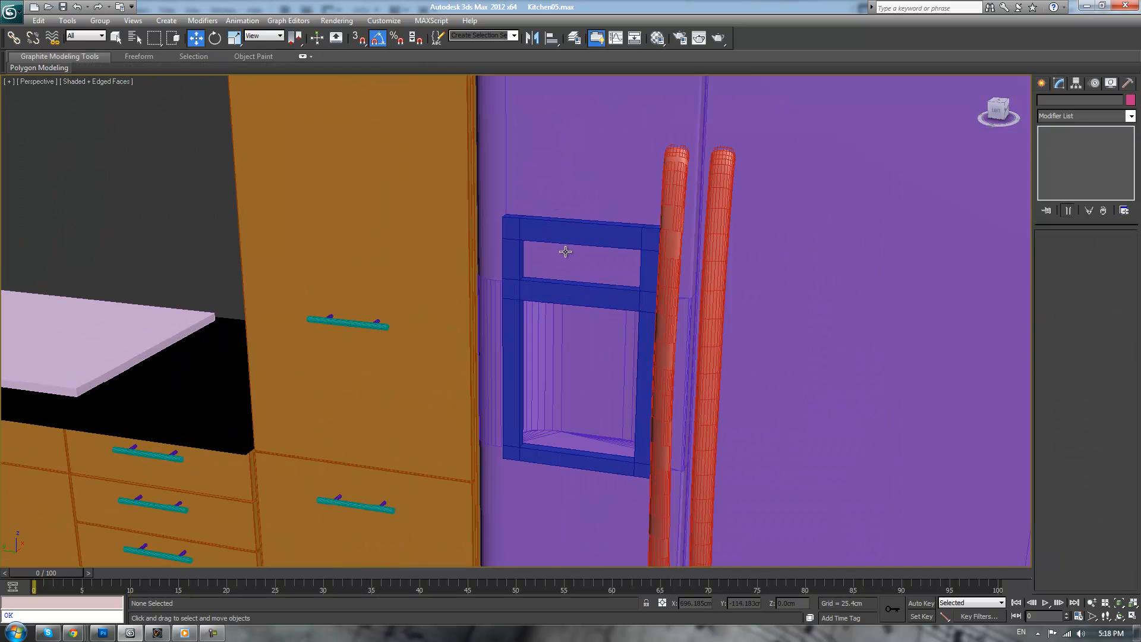
left_click(602, 224)
scroll(670, 229, "up", 6)
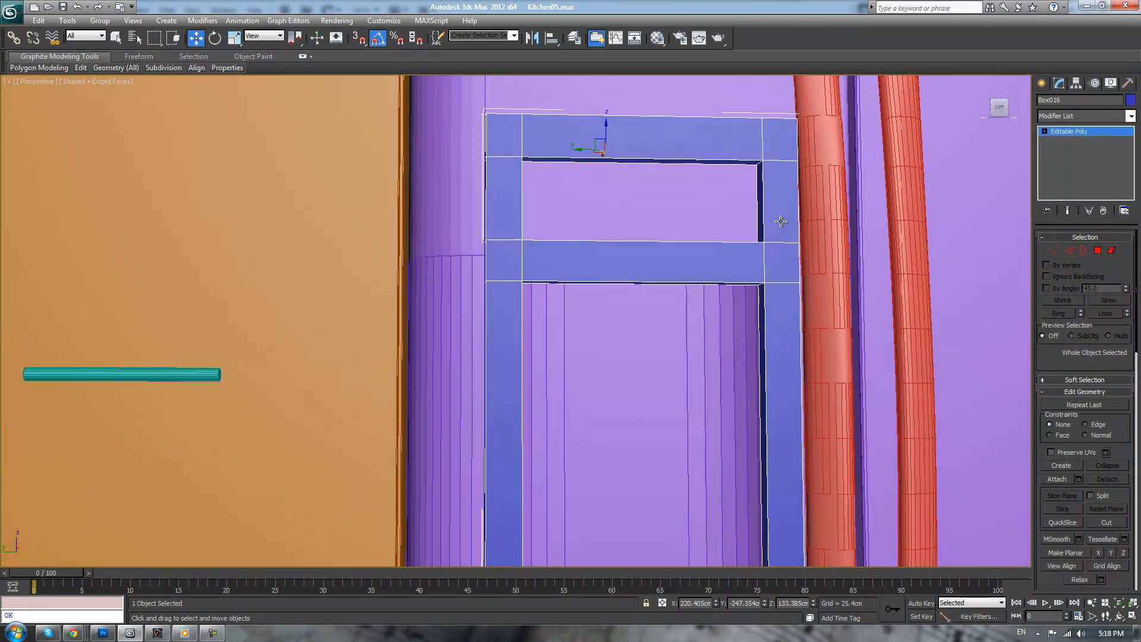
middle_click_drag(780, 221, 780, 208, "alt")
left_click(1069, 252)
middle_click_drag(872, 285, 746, 268, "alt")
key("l")
scroll(737, 261, "up", 8)
scroll(706, 249, "down", 2)
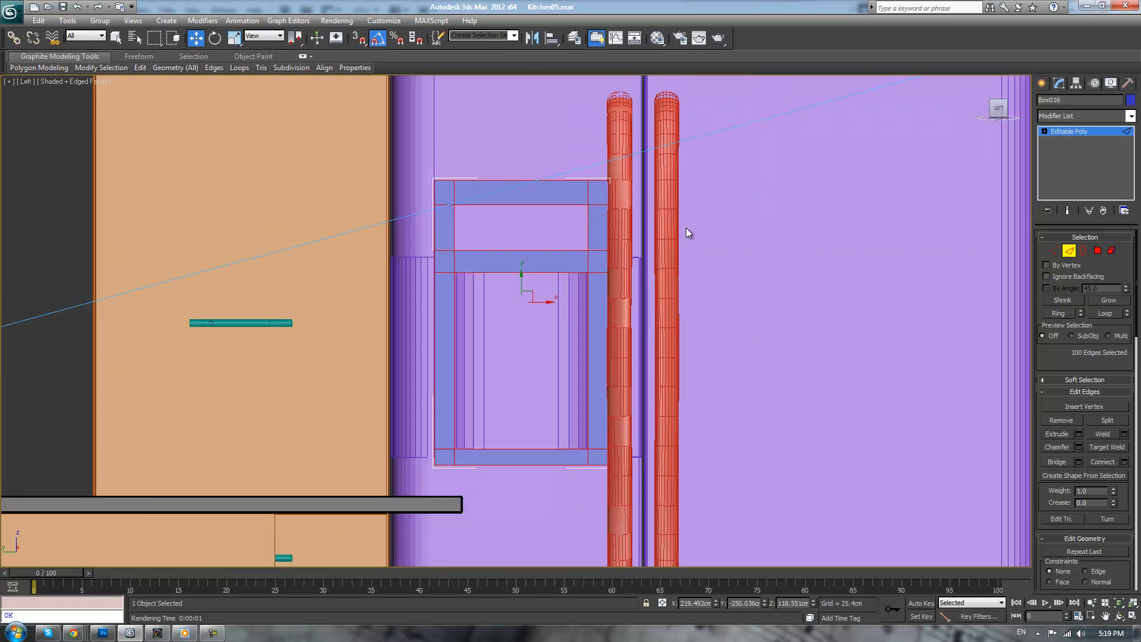
- Deselect the edges crossing the frame's corner and crossbar joints, keeping only its outlines selected
left_click(596, 458)
left_click_drag(450, 462, 449, 462, "alt")
left_click(445, 461, "alt")
left_click_drag(601, 262, 600, 264, "alt")
left_click_drag(594, 193, 444, 200, "alt")
key("p")
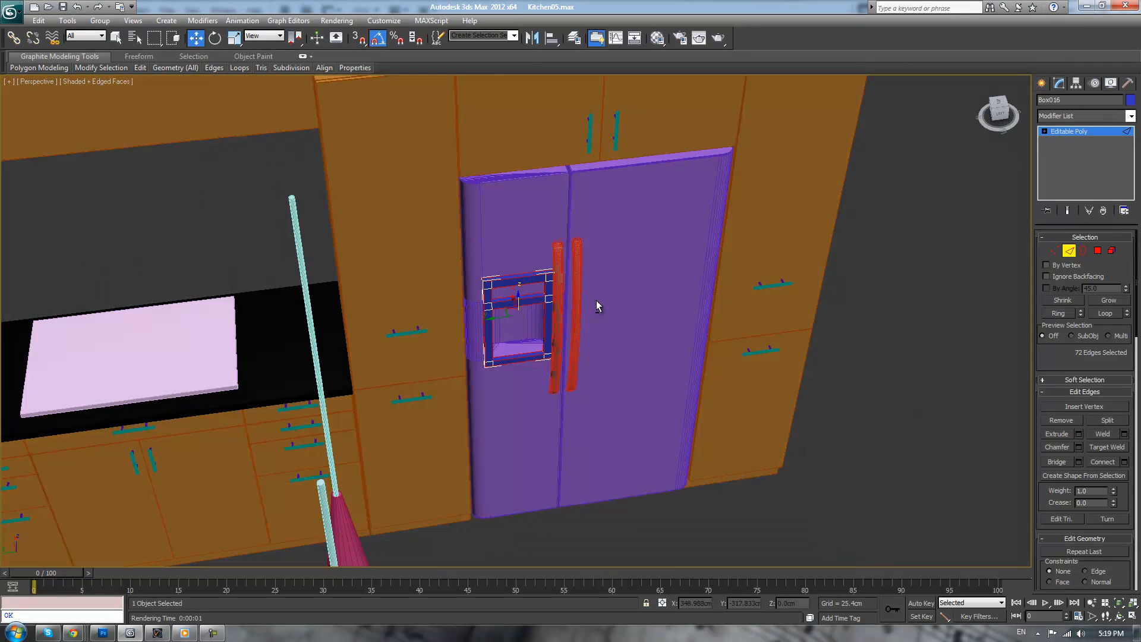
- Preview a chamfer of 0.15 cm on the selected frame edges
scroll(596, 294, "up", 6)
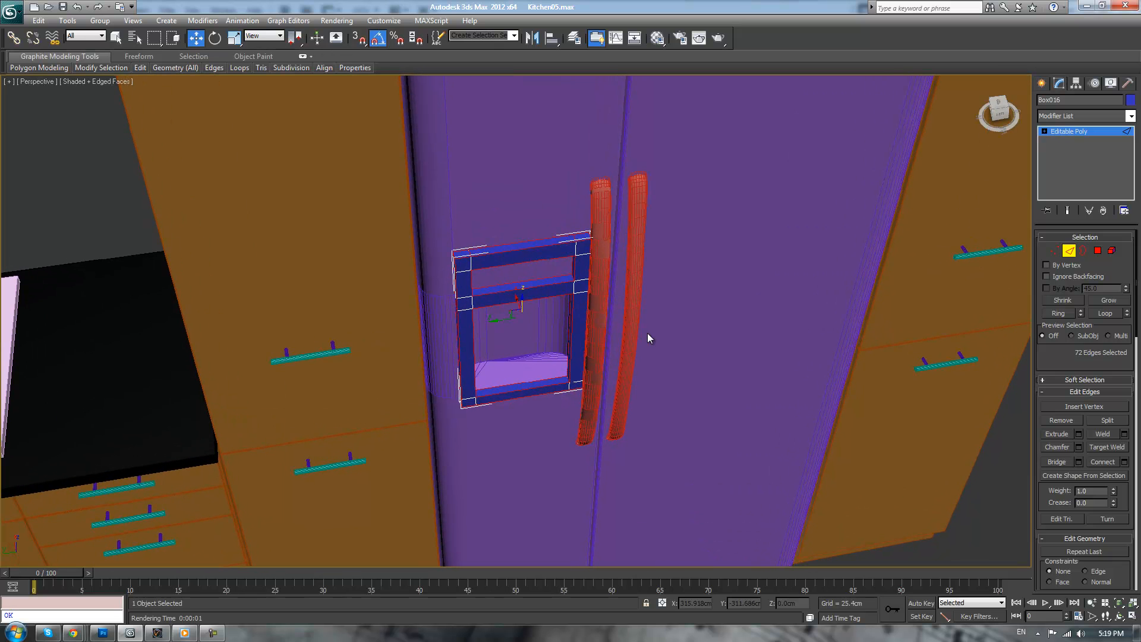
scroll(647, 333, "up", 4)
scroll(629, 315, "down", 2)
scroll(630, 303, "up", 1)
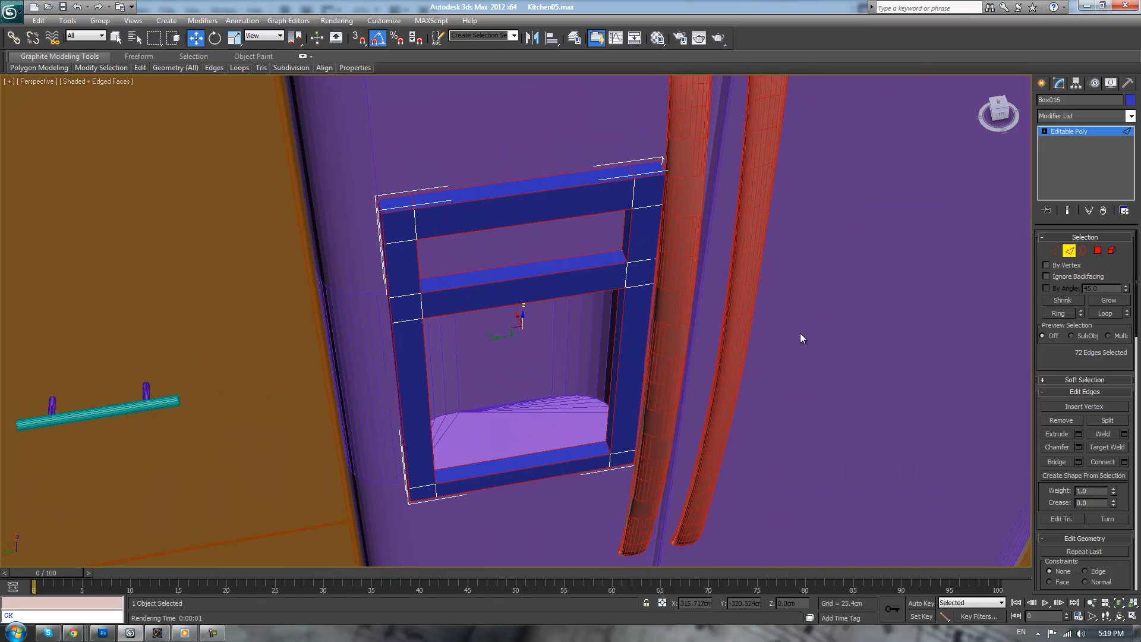
left_click(1077, 446)
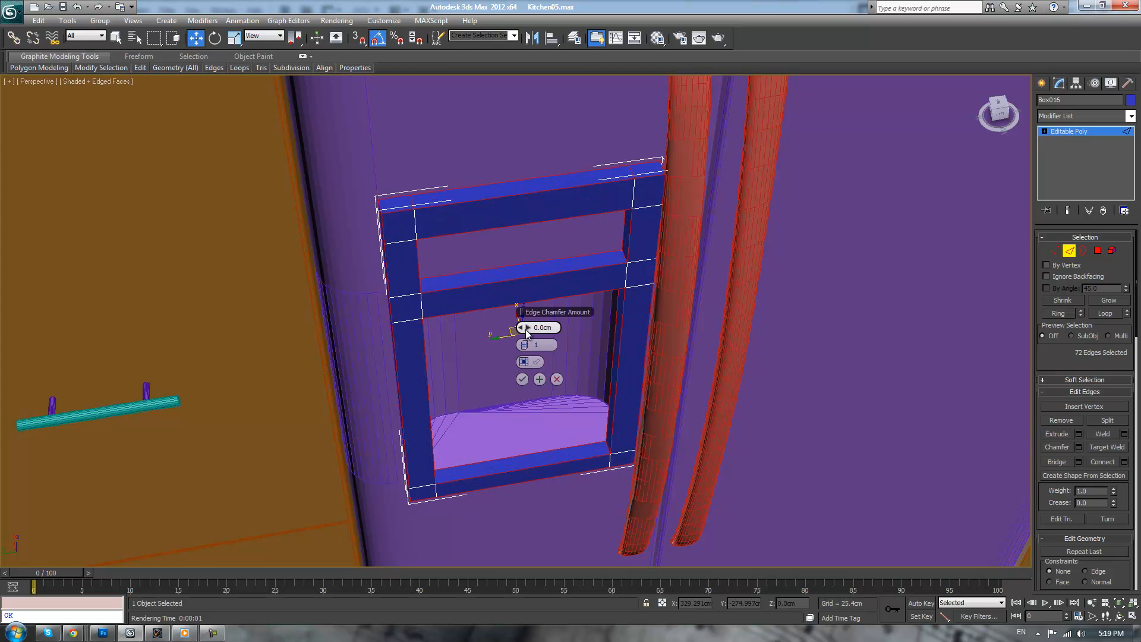
left_click_drag(525, 329, 525, 320)
scroll(481, 215, "up", 3)
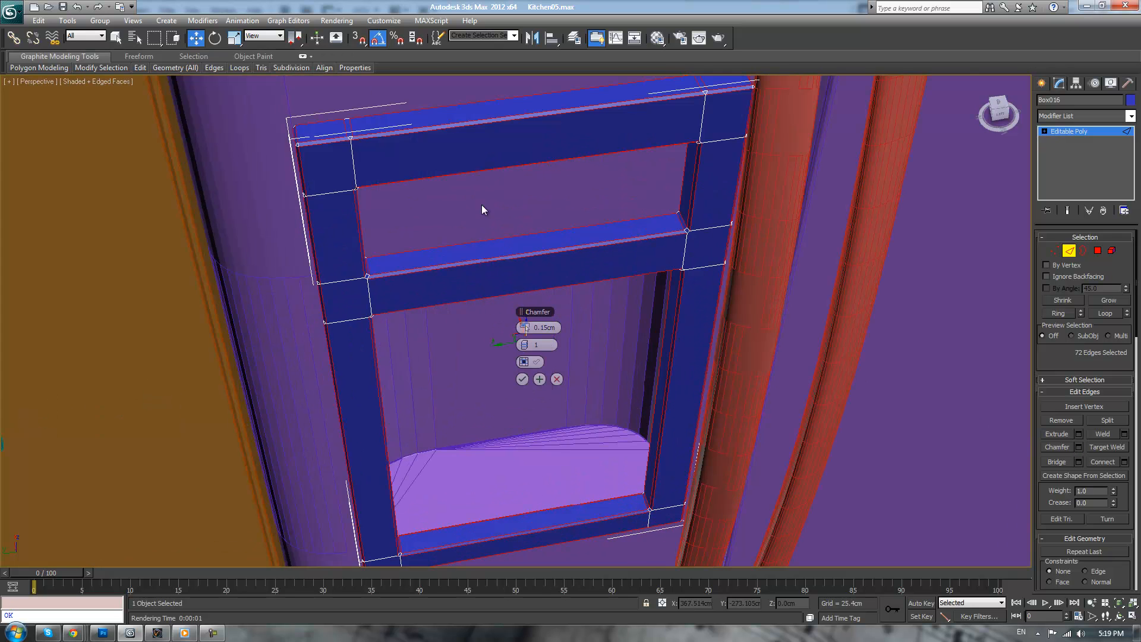
- Deselect the remaining short edges inside the frame's joints, checking them in wireframe from several angles
key("t")
middle_click_drag(630, 319, 597, 225)
scroll(618, 286, "up", 6)
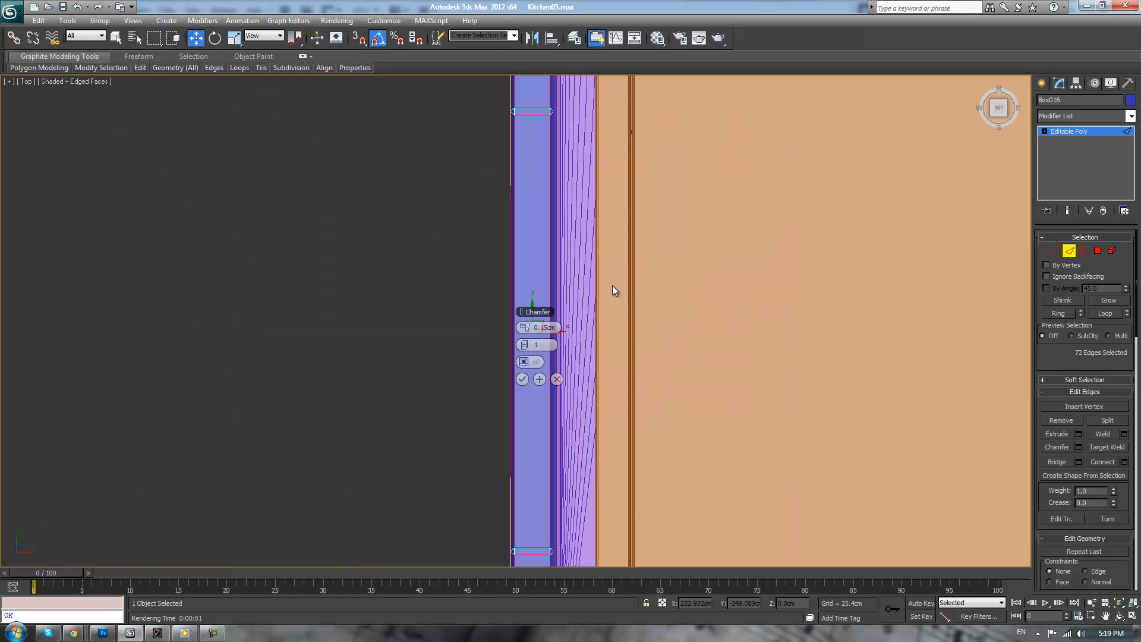
key("F3")
mouse_move(632, 222)
middle_mouse_down()
mouse_move(658, 258)
mouse_move(711, 258)
mouse_move(687, 298)
mouse_move(766, 341)
middle_mouse_up()
key("p")
key("F3")
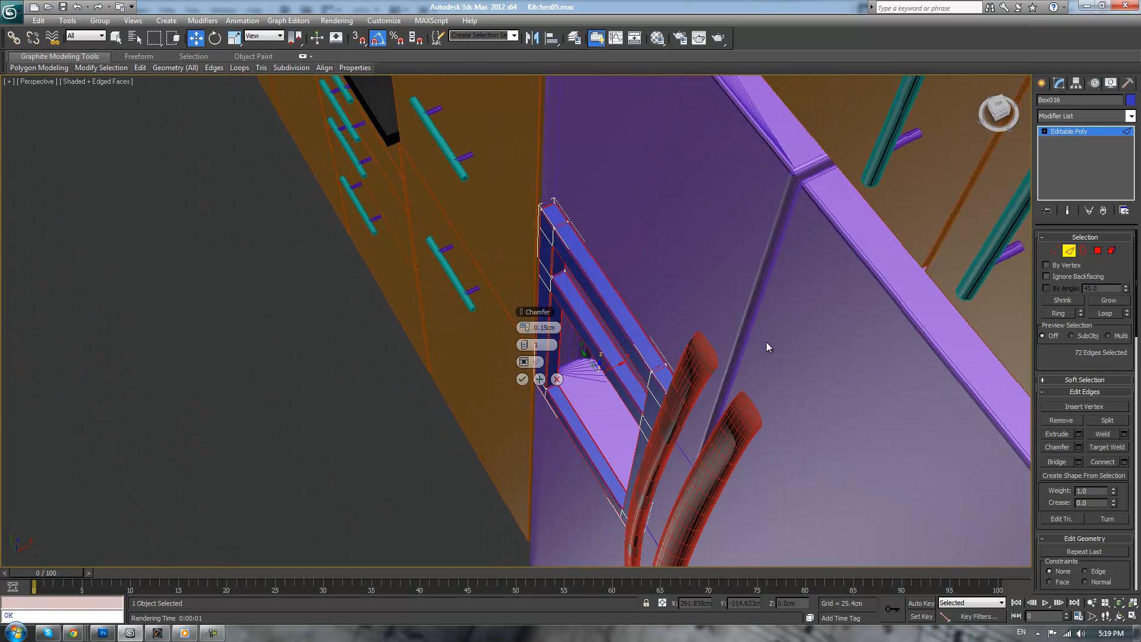
left_click(561, 223, "alt")
middle_click_drag(661, 367, 685, 316, "alt")
key("F3")
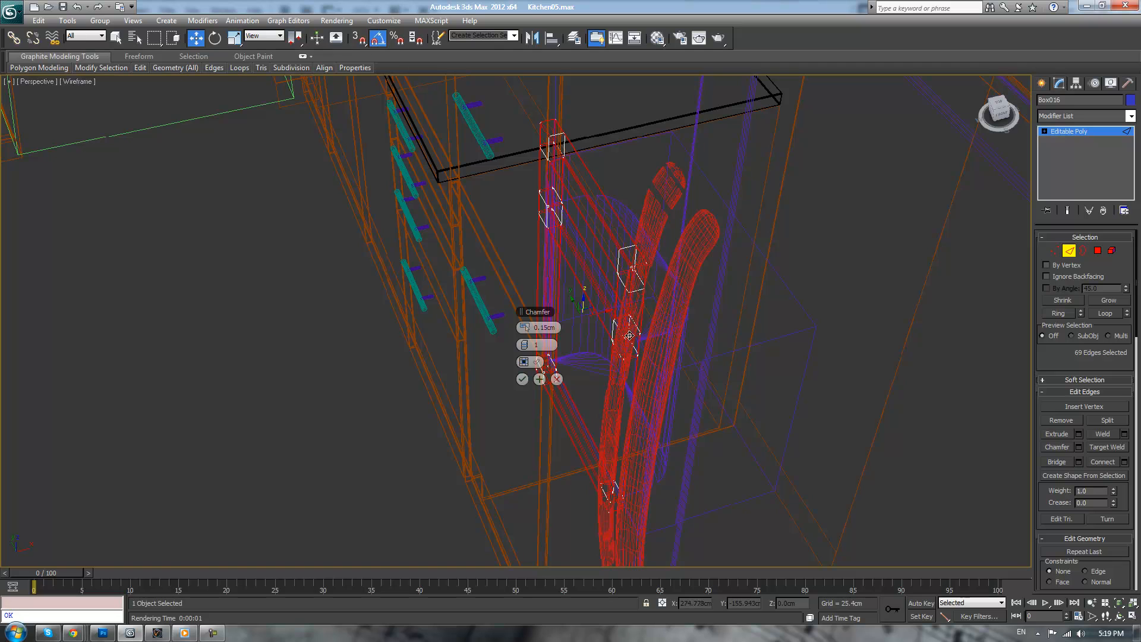
left_click(631, 357, "alt")
middle_click_drag(633, 380, 672, 327, "alt")
middle_click_drag(673, 498, 721, 447, "alt")
left_click(538, 489, "alt")
middle_click_drag(537, 489, 551, 436, "alt")
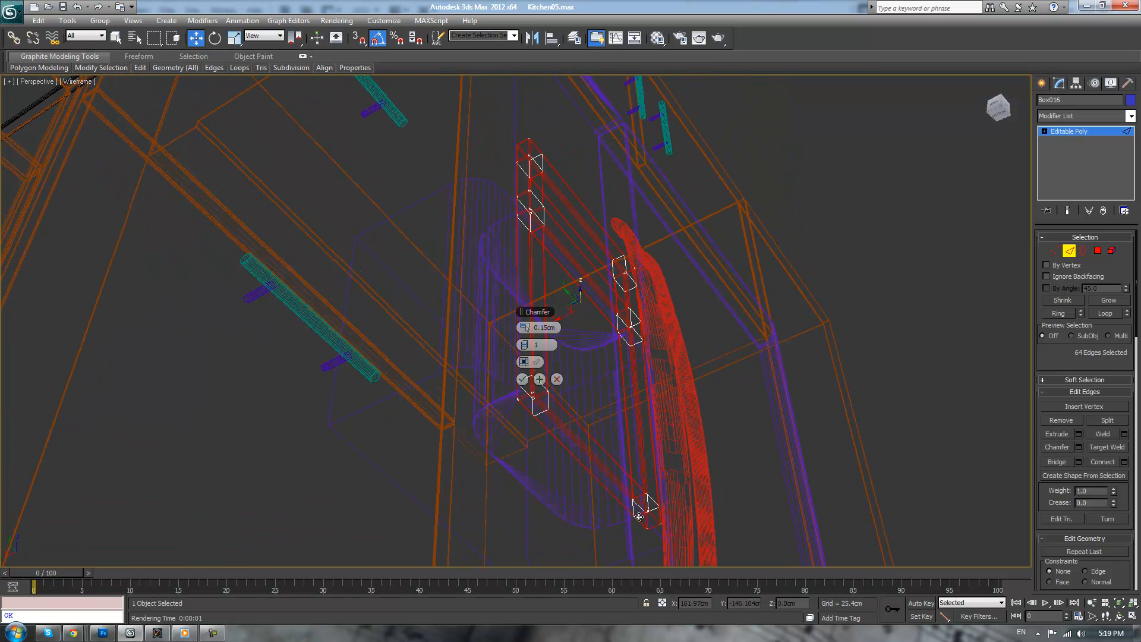
middle_click_drag(601, 368, 552, 323, "alt")
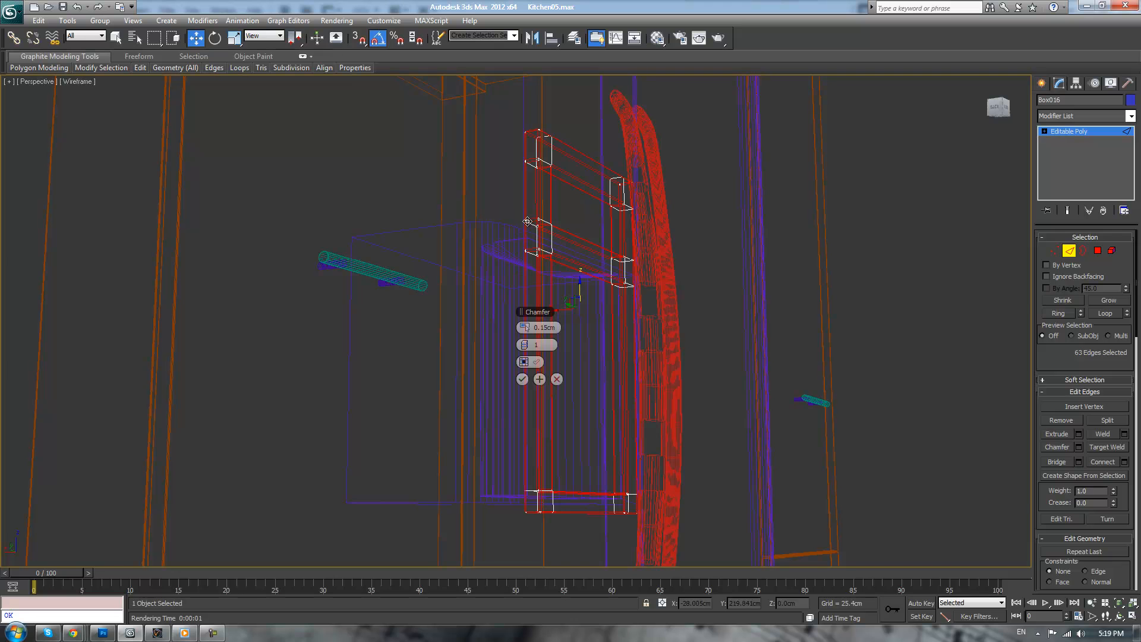
left_click(531, 162, "alt")
middle_click_drag(594, 181, 560, 367, "alt")
- Set the chamfer to 3 segments and apply it to the frame edges
left_click(530, 347)
left_click(530, 347)
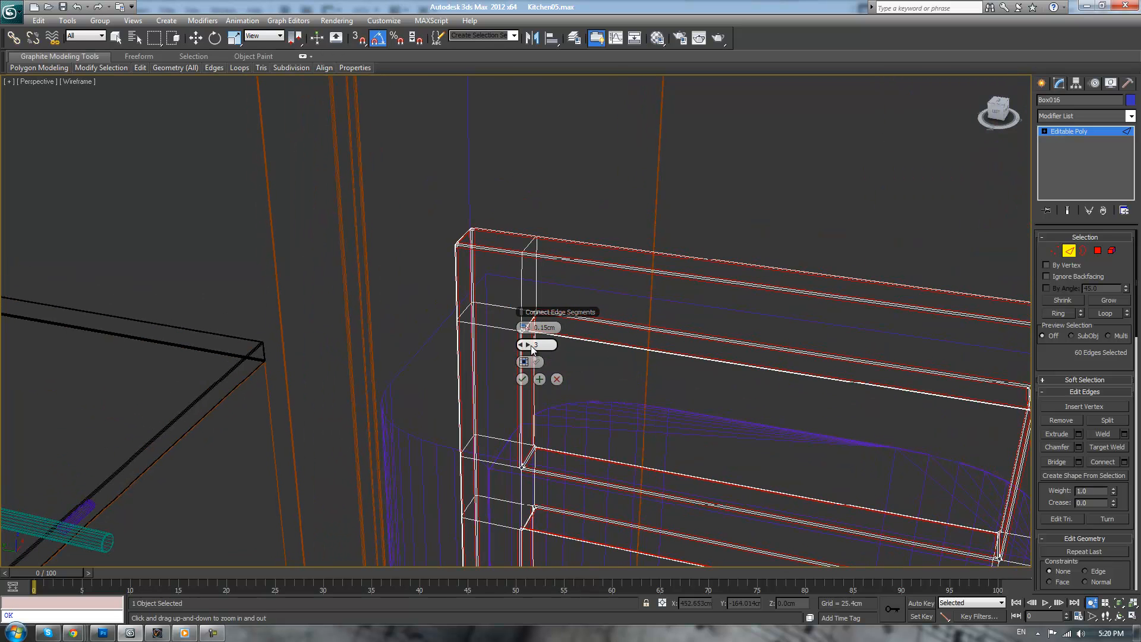
left_click(522, 380)
scroll(741, 387, "down", 3)
key("F3")
scroll(687, 372, "down", 2)
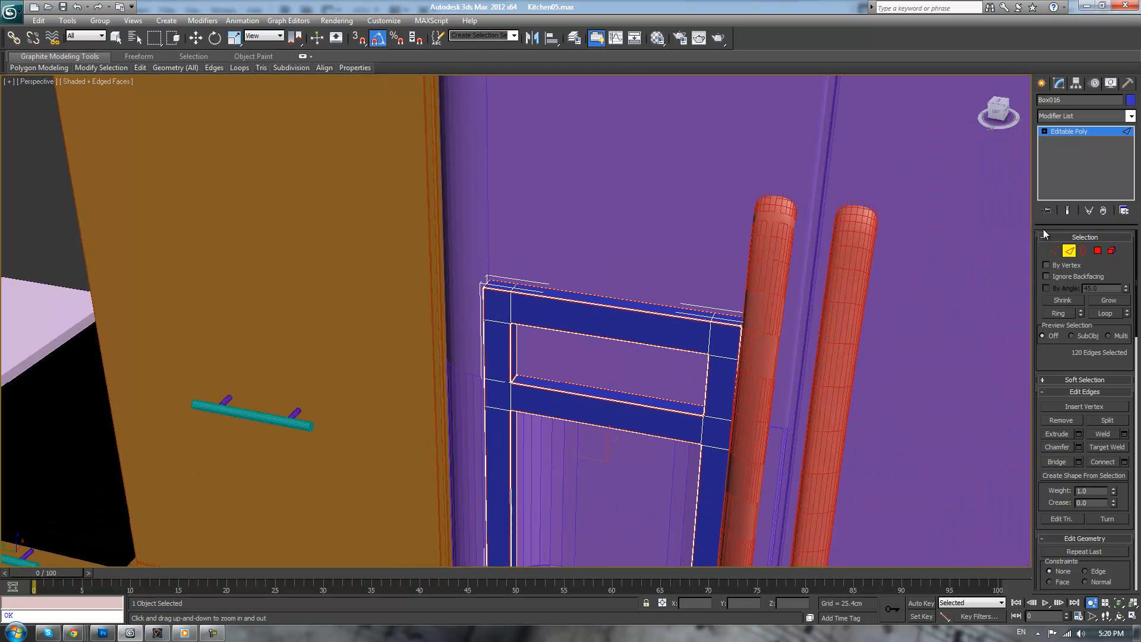
- Select the frame's front vertices in the top view and move them back toward the refrigerator door to thin the frame
left_click(1054, 251)
scroll(642, 318, "down", 3)
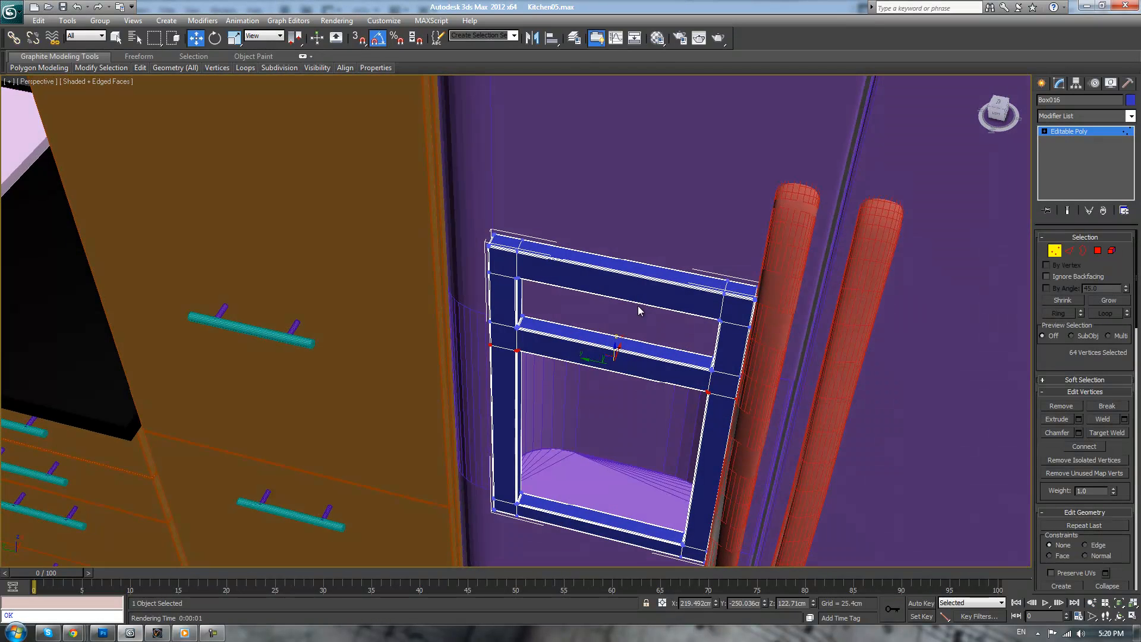
key("t")
key("w")
scroll(657, 266, "down", 2)
scroll(675, 351, "up", 8)
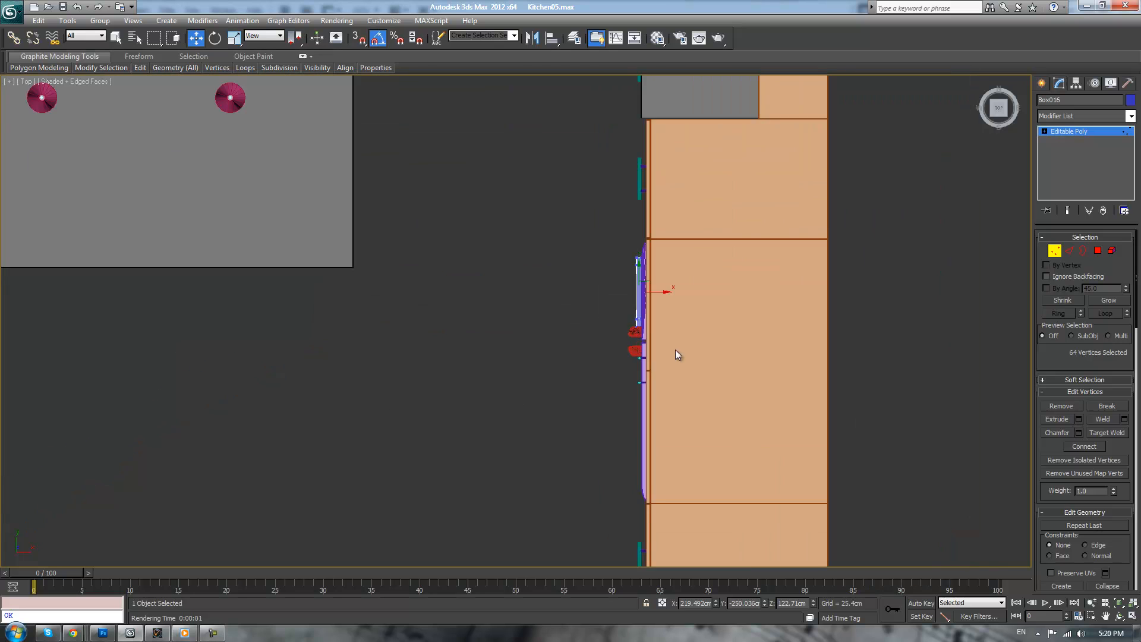
scroll(608, 352, "up", 6)
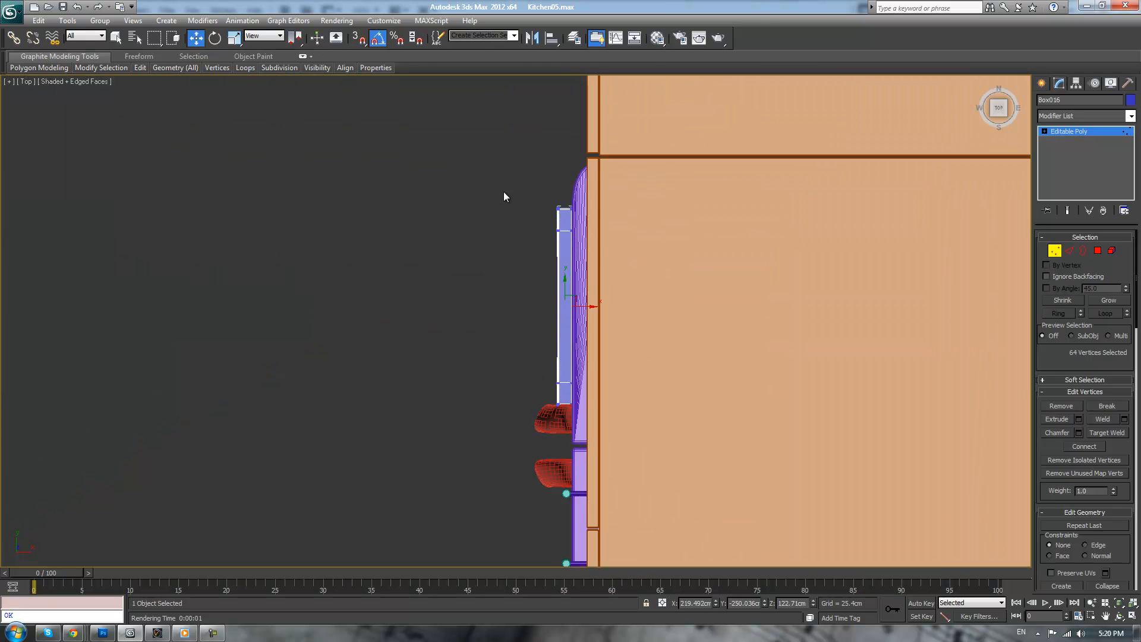
left_click_drag(565, 429, 565, 431)
scroll(596, 359, "up", 4)
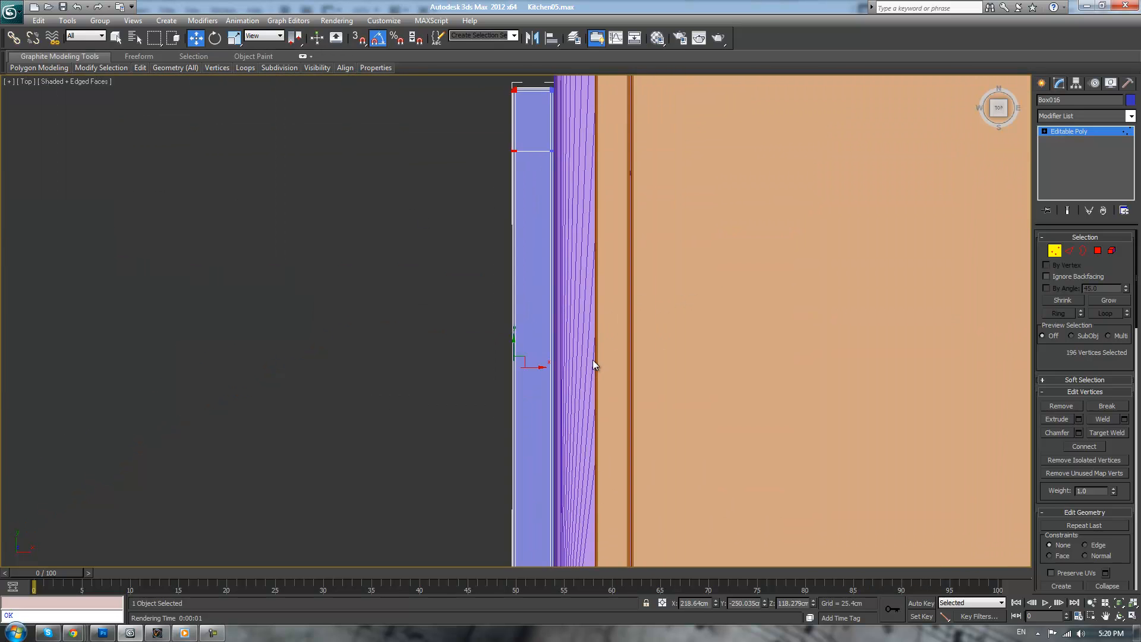
left_click_drag(539, 368, 583, 380)
- Raise the lower vertices of the frame's top bar to a height of about 133.7 cm, making the bar narrower
key("p")
middle_click_drag(489, 344, 557, 321, "alt")
key("alt+z")
key("z")
scroll(657, 277, "up", 4)
middle_click_drag(652, 274, 632, 414)
scroll(632, 415, "down", 1)
middle_click_drag(626, 371, 577, 367)
scroll(651, 372, "down", 3)
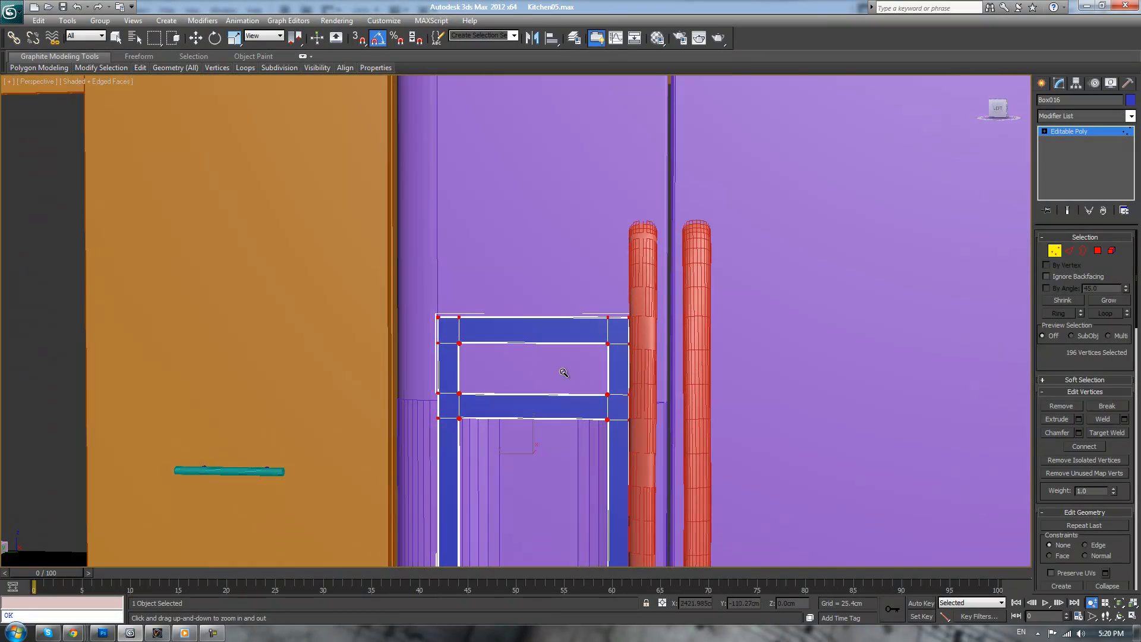
middle_click_drag(395, 331, 420, 338, "alt")
key("q")
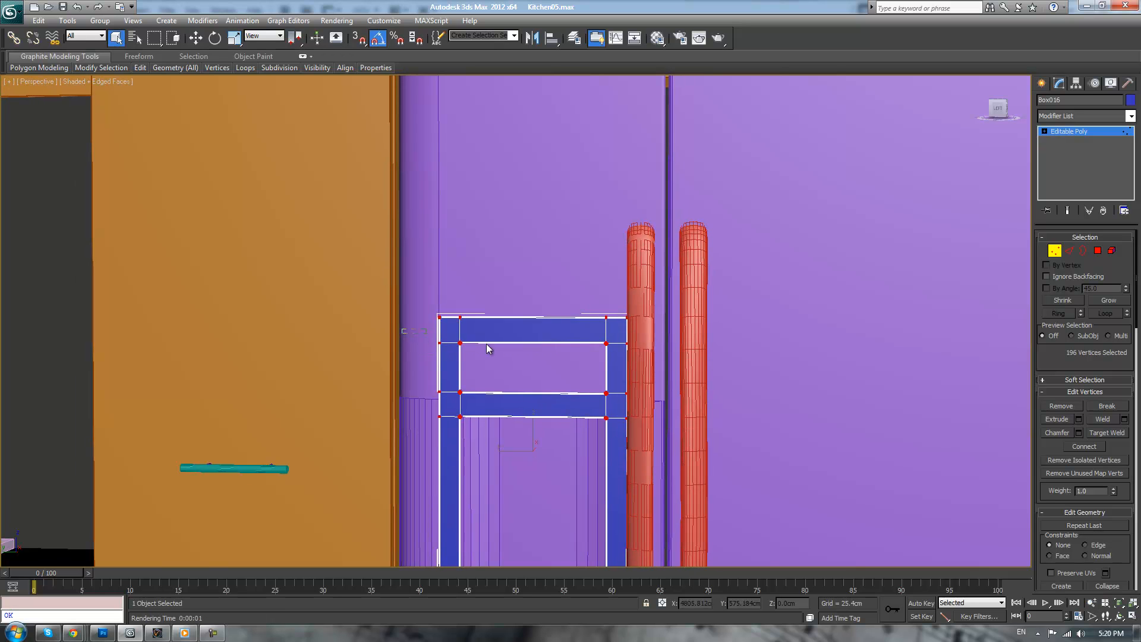
key("w")
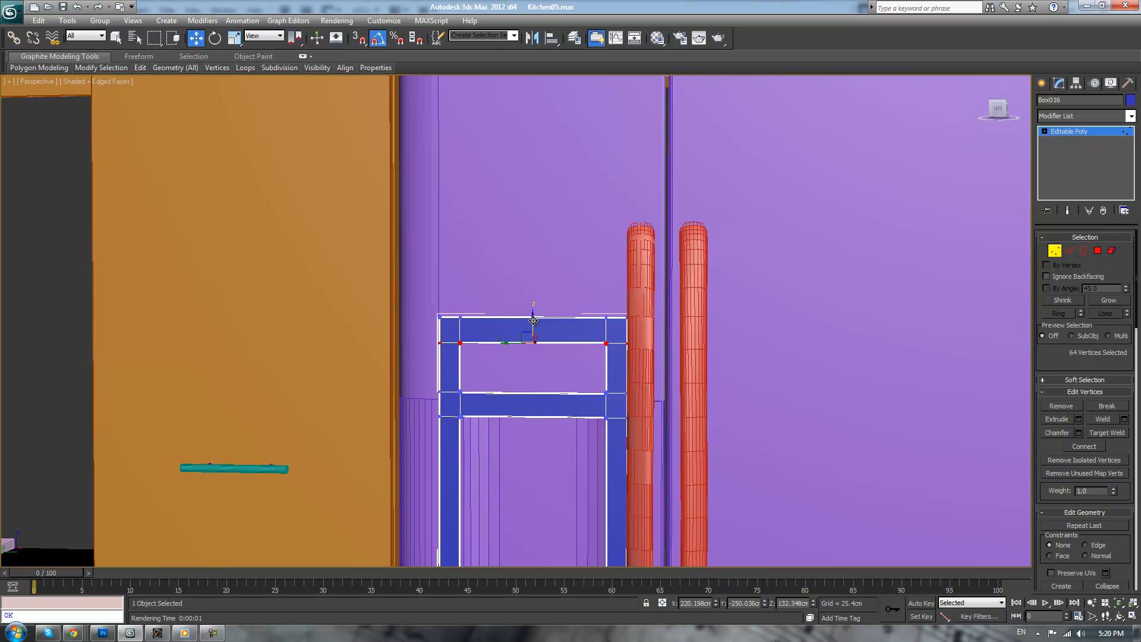
left_click_drag(534, 321, 533, 312)
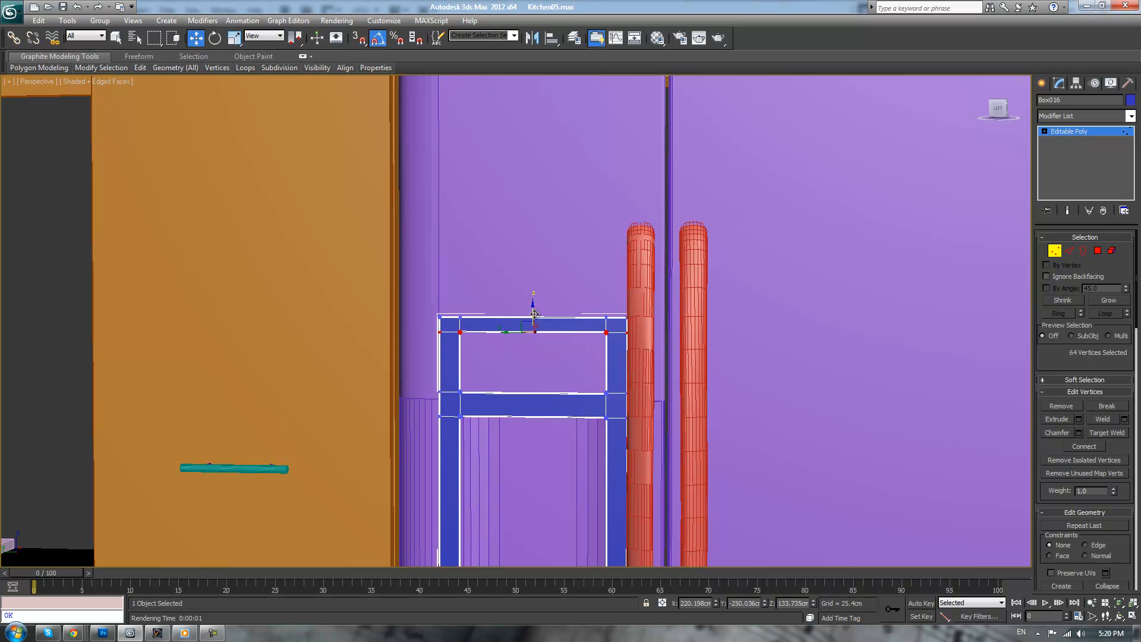
- Lower the upper vertices of the frame's crossbar slightly to narrow it, and clear the selection
scroll(533, 313, "down", 4)
scroll(568, 333, "up", 4)
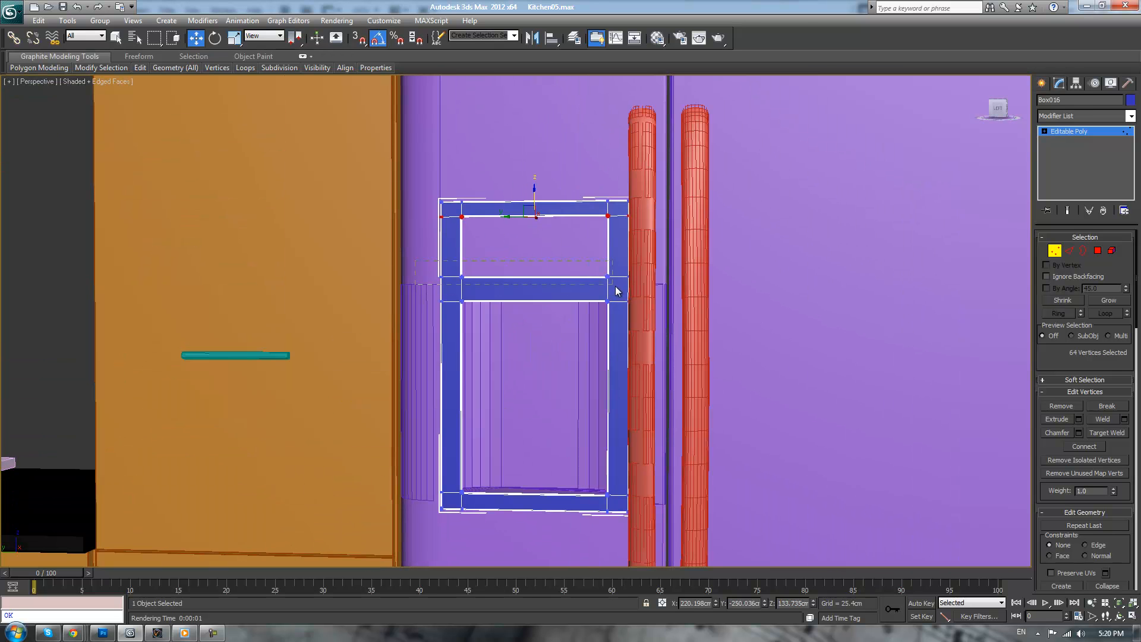
left_click_drag(551, 215, 534, 266)
left_click(679, 350)
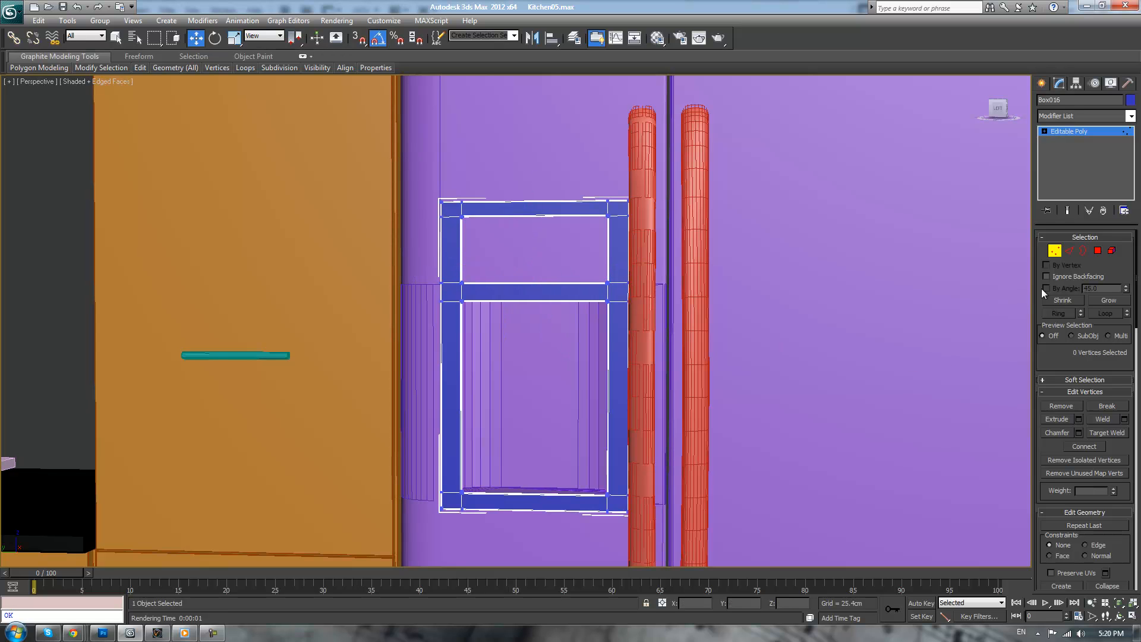
- Connect the crossbar's lengthwise edges with 3 segments and a pinch of 0
key("2")
left_click_drag(491, 262, 557, 331)
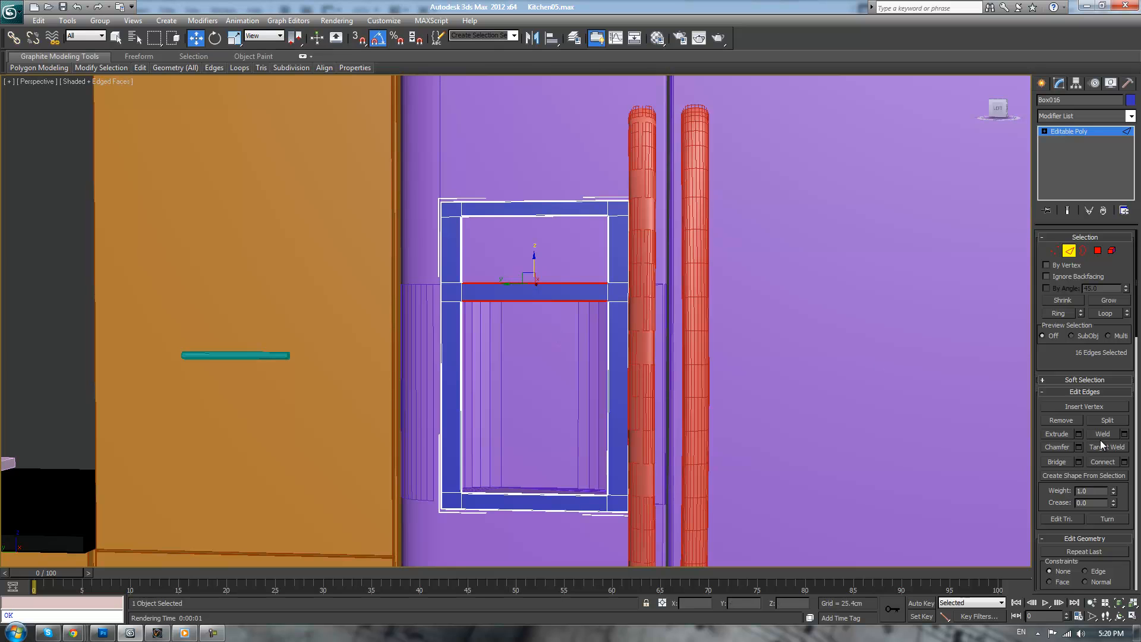
left_click(1125, 462)
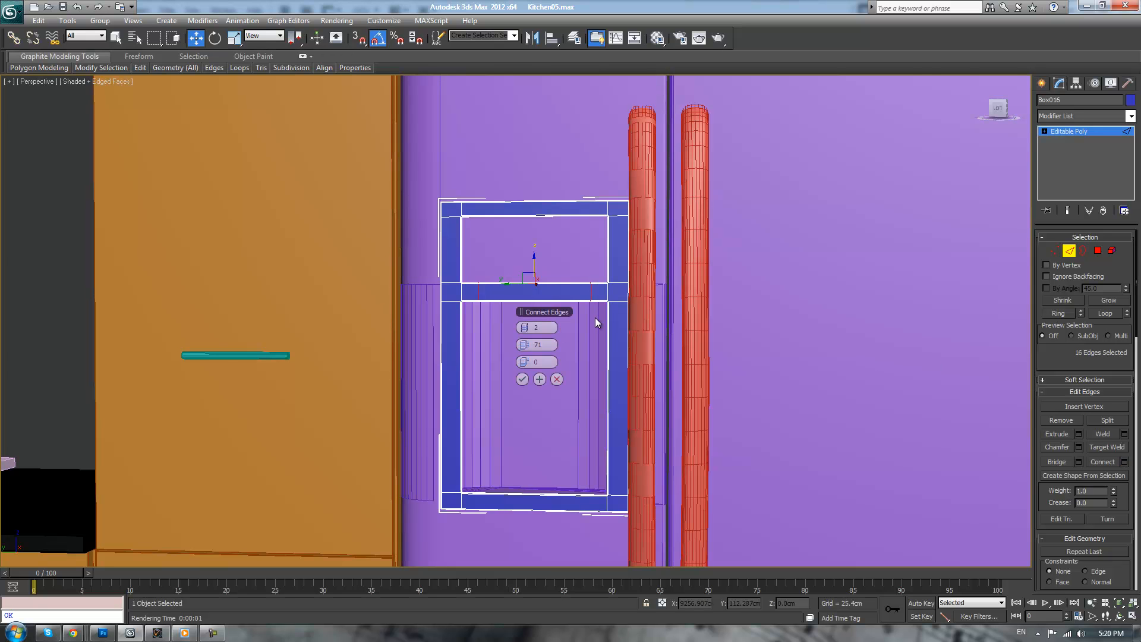
scroll(595, 312, "up", 5)
left_click(528, 328)
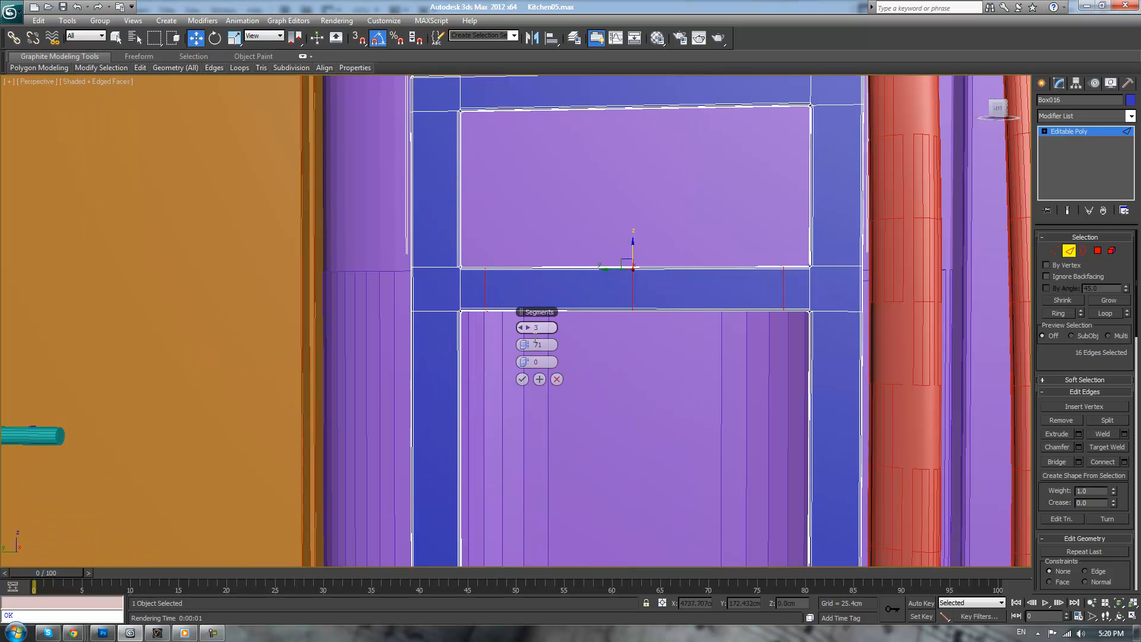
type("0")
key("Return")
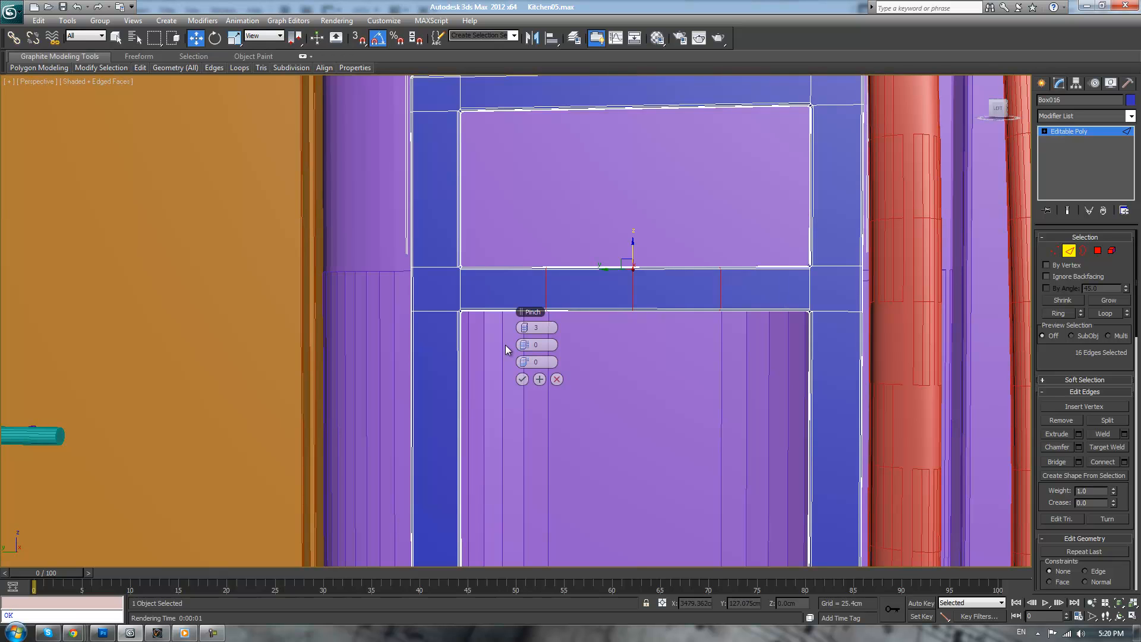
left_click(523, 379)
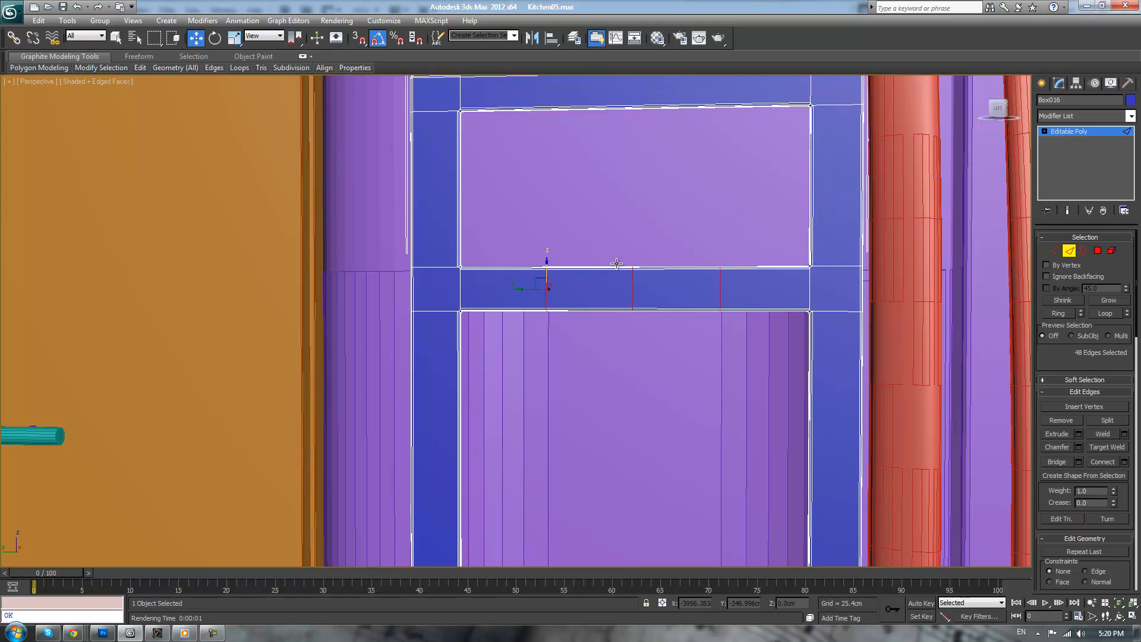
- Try to curve the crossbar downward by lowering its new dividing edges
left_click_drag(548, 264, 548, 271)
left_click_drag(605, 229, 652, 366)
left_click_drag(551, 272, 549, 270)
scroll(605, 306, "down", 5)
middle_click_drag(605, 305, 600, 330, "alt")
scroll(601, 329, "up", 6)
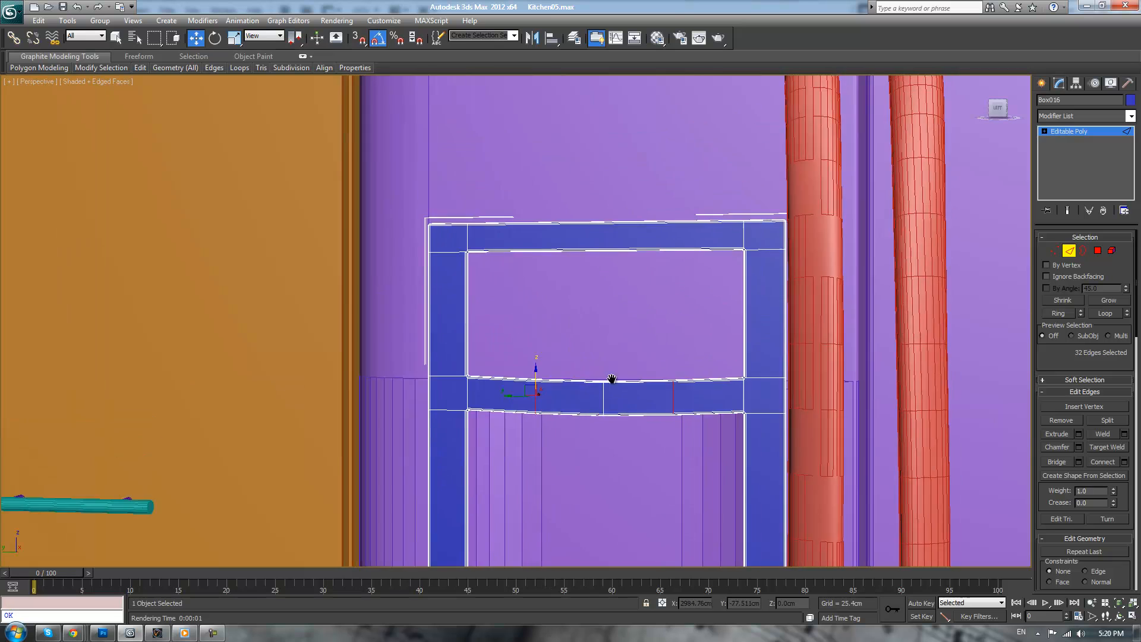
- Undo the moves of the crossbar's dividing edges
left_click(825, 274)
key("ctrl+z")
key("ctrl+z")
key("ctrl+z")
key("ctrl+z")
- Lower the three inner vertex groups on the crossbar's underside slightly, and the middle group about 0.06 cm more
middle_click_drag(754, 334, 743, 178)
left_click(1055, 251)
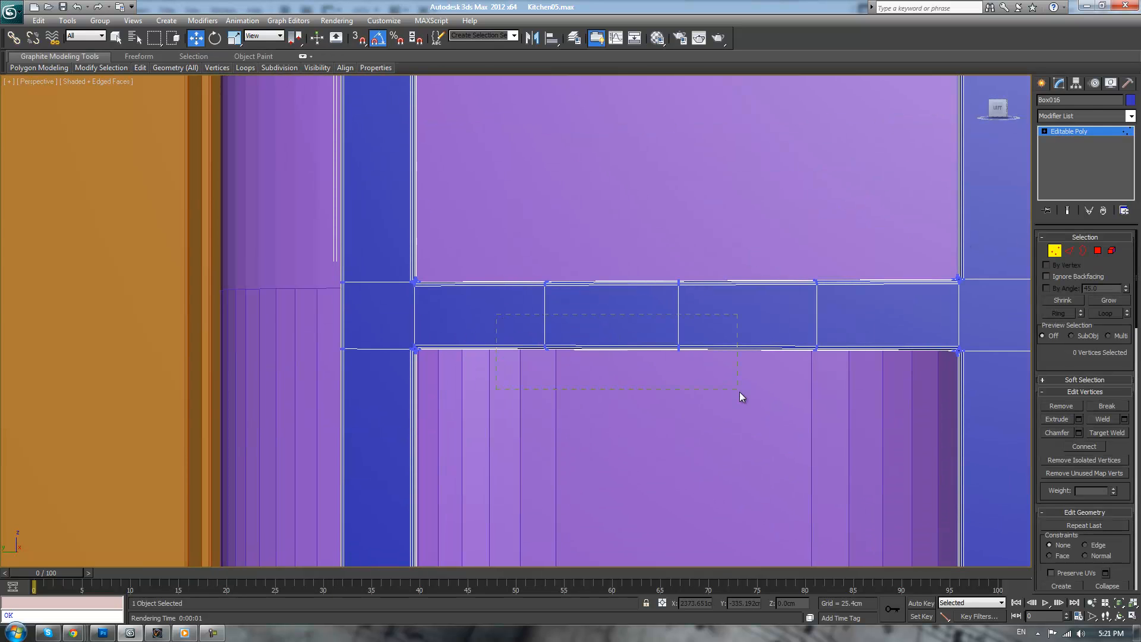
left_click_drag(680, 322, 680, 324)
left_click_drag(505, 324, 585, 381, "alt")
left_click_drag(856, 380, 759, 320, "alt")
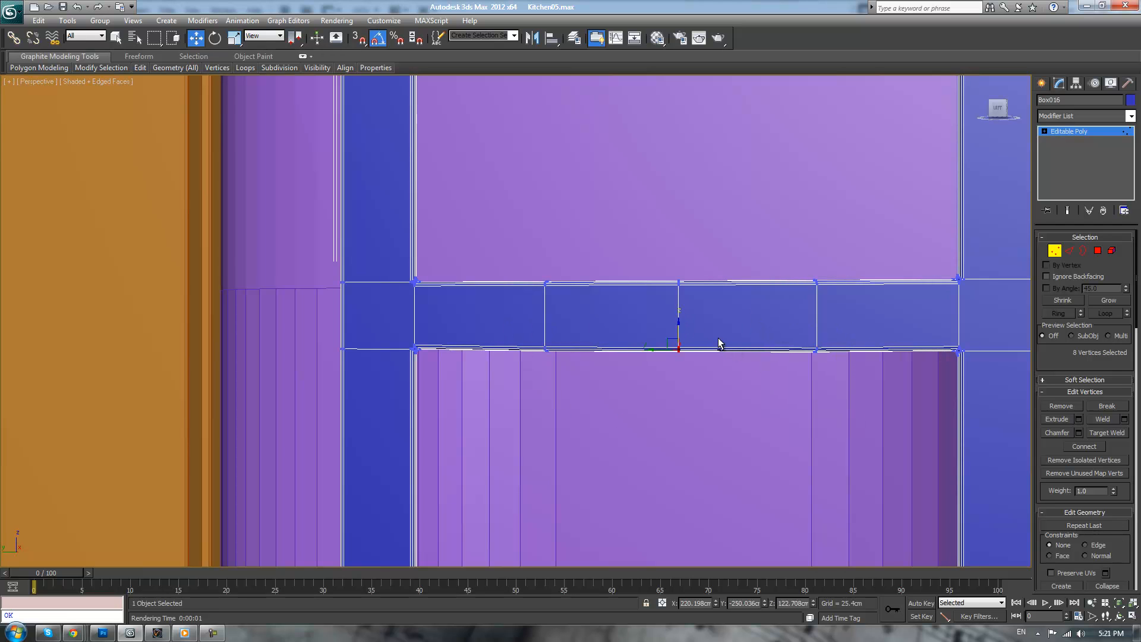
left_click_drag(679, 321, 679, 323)
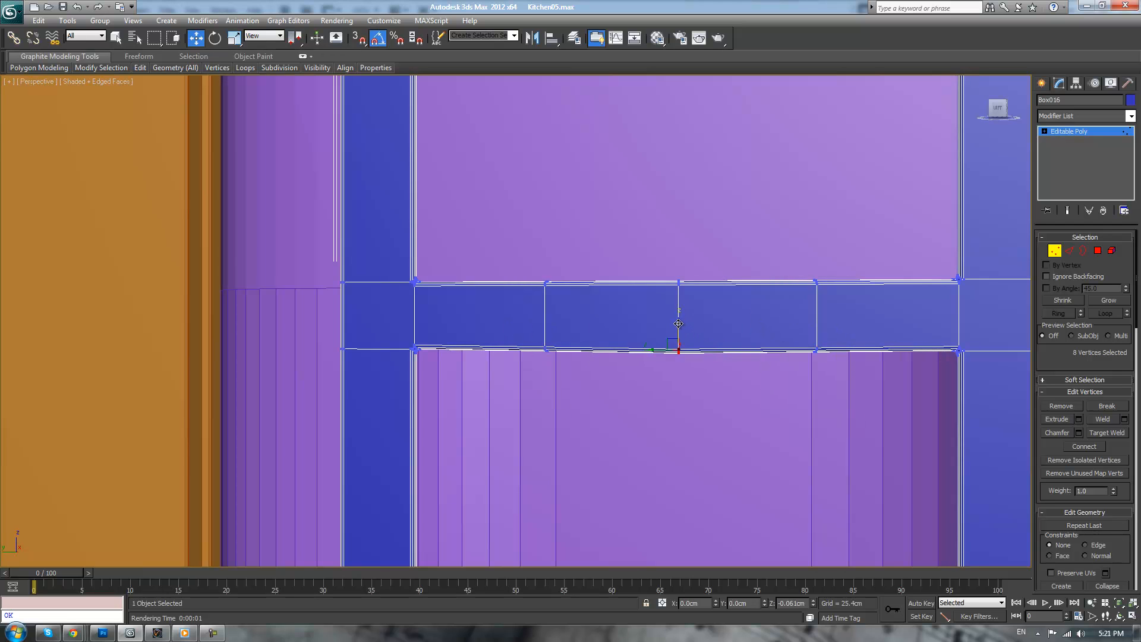
- Connect the lengthwise edges of the frame's top bar with three evenly spaced segments
scroll(682, 318, "down", 7)
middle_click_drag(697, 289, 726, 372)
scroll(726, 372, "up", 3)
left_click(1069, 251)
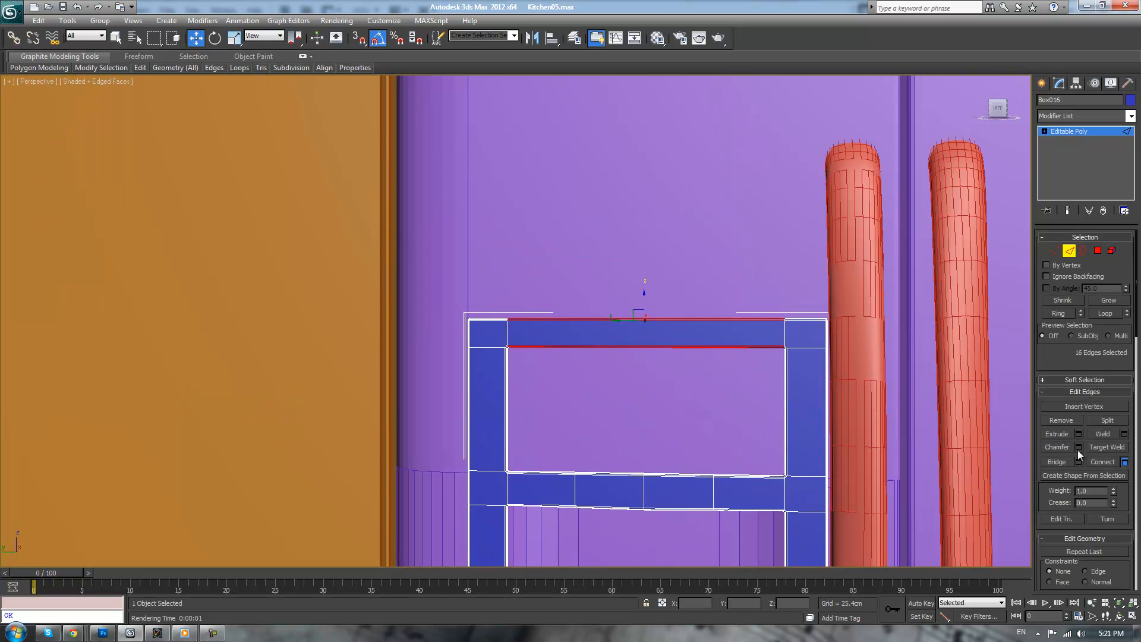
left_click(1123, 462)
left_click(523, 377)
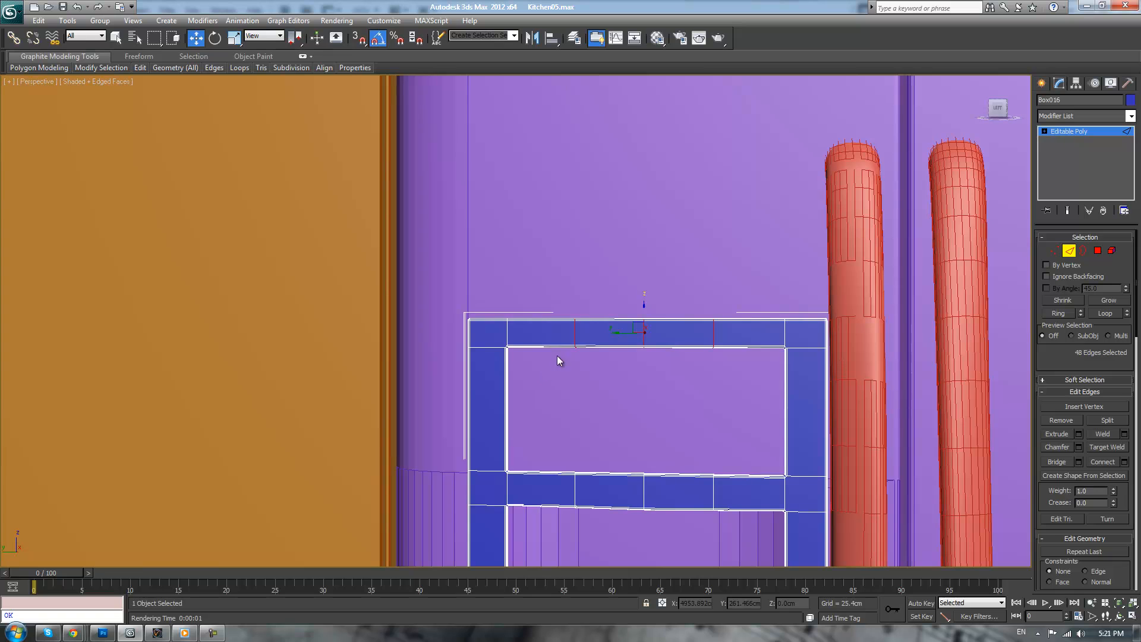
- Raise the inner vertices along the top bar's upper side, the middle ones highest, to arch it gently
key("1")
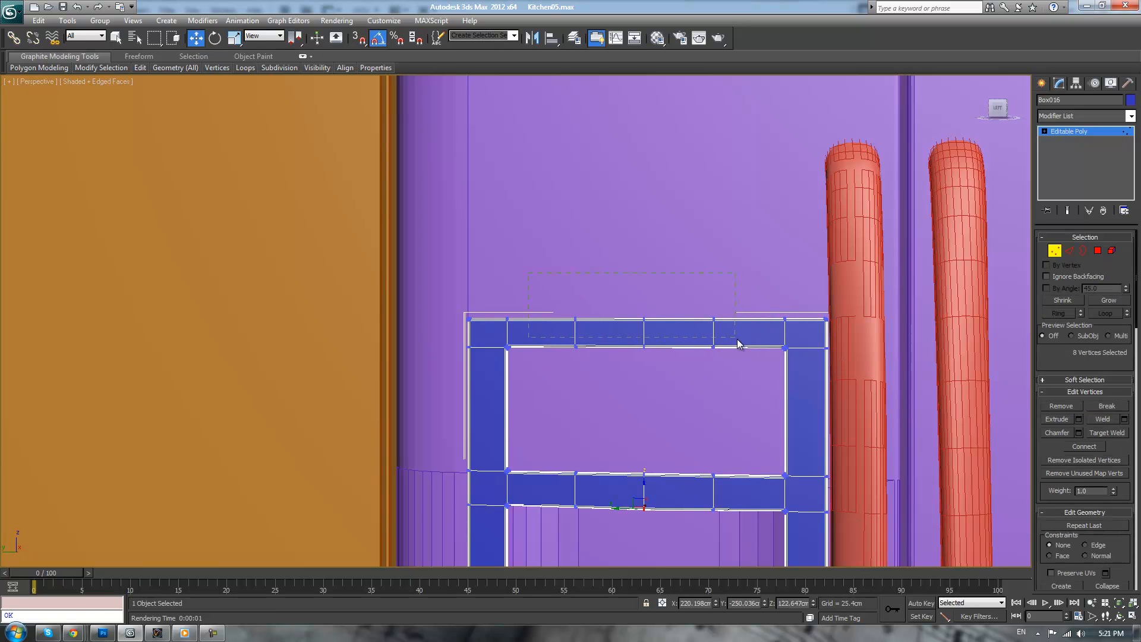
left_click_drag(645, 295, 645, 295)
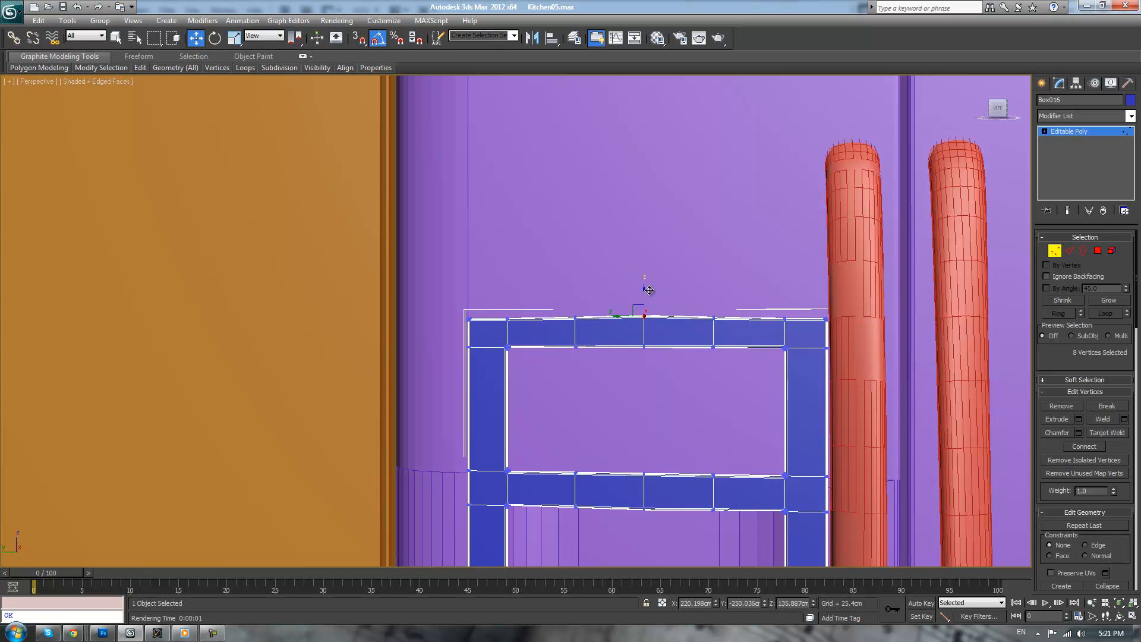
- Try a TurboSmooth modifier with 2 iterations on the blue dispenser frame and inspect the smoothed shape up close
scroll(616, 276, "down", 5)
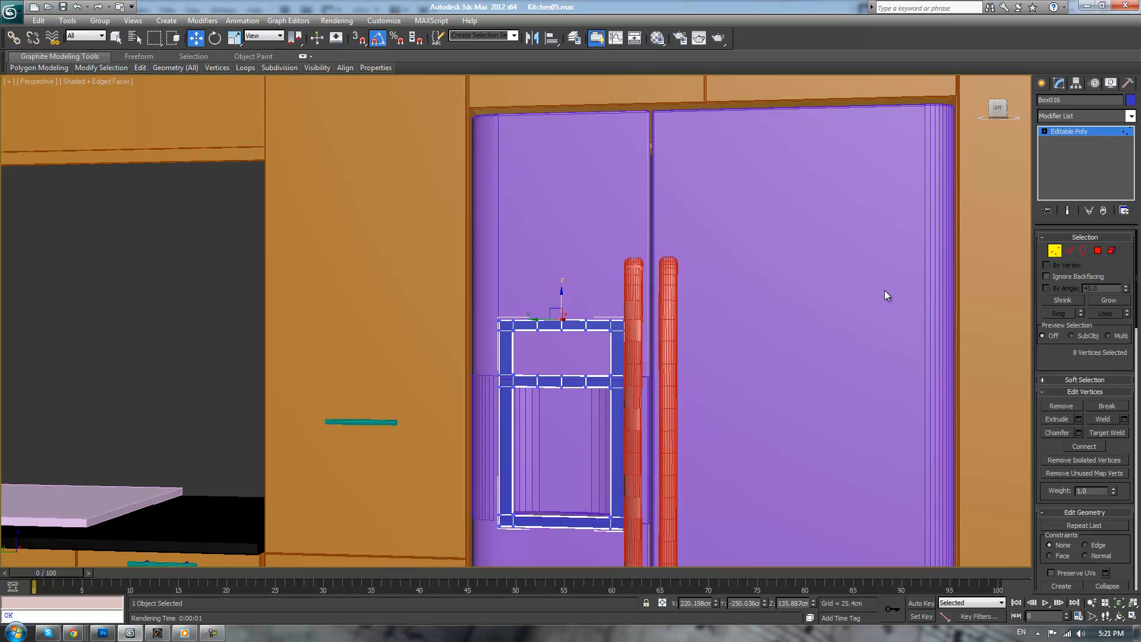
left_click(1073, 132)
left_click(1131, 116)
scroll(1076, 357, "down", 10)
left_click(1069, 448)
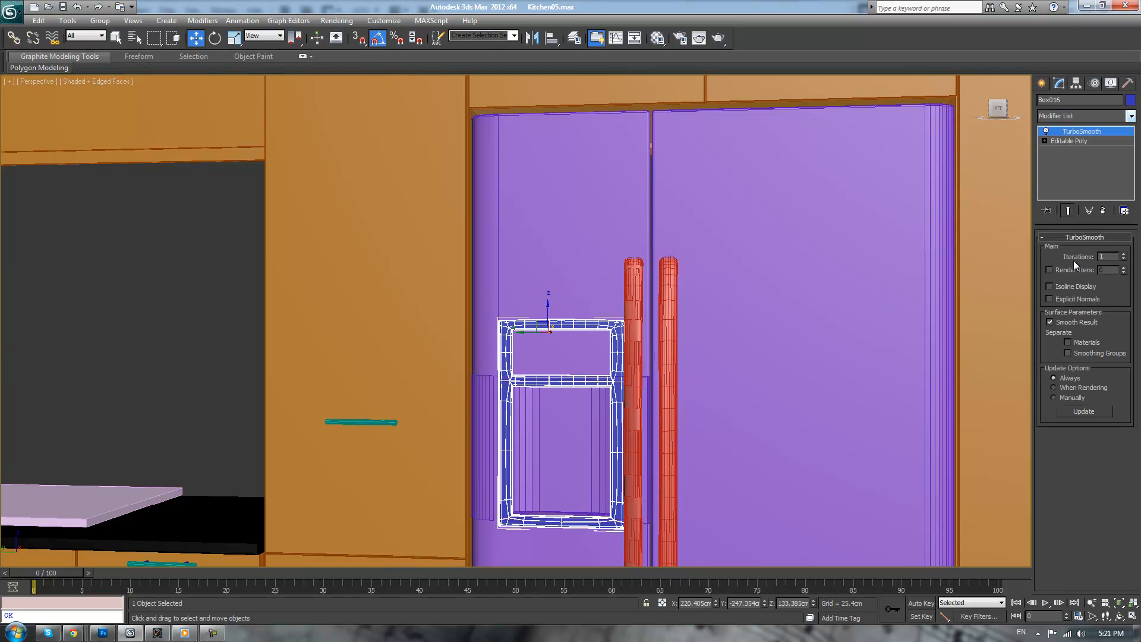
left_click(1124, 255)
key("F3")
key("F3")
key("F4")
middle_click_drag(674, 312, 681, 266, "alt")
scroll(598, 367, "down", 4)
middle_click_drag(624, 335, 462, 158)
scroll(599, 367, "up", 4)
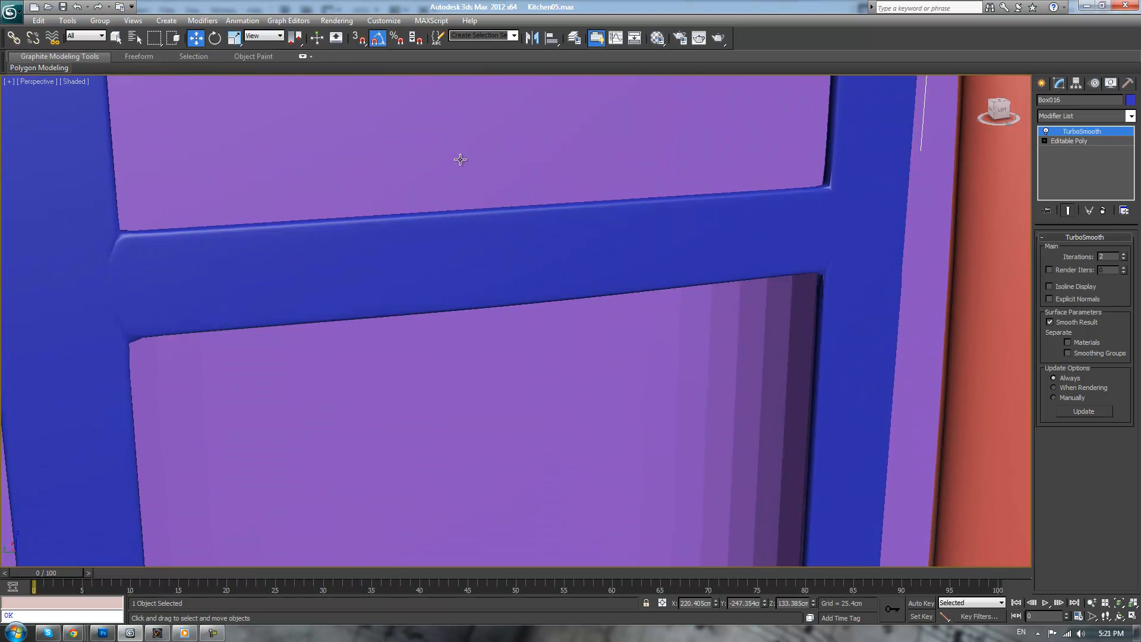
- Delete the TurboSmooth modifier from the dispenser frame
scroll(470, 202, "down", 4)
right_click(1079, 133)
left_click(1074, 152)
scroll(815, 288, "down", 3)
scroll(810, 290, "up", 4)
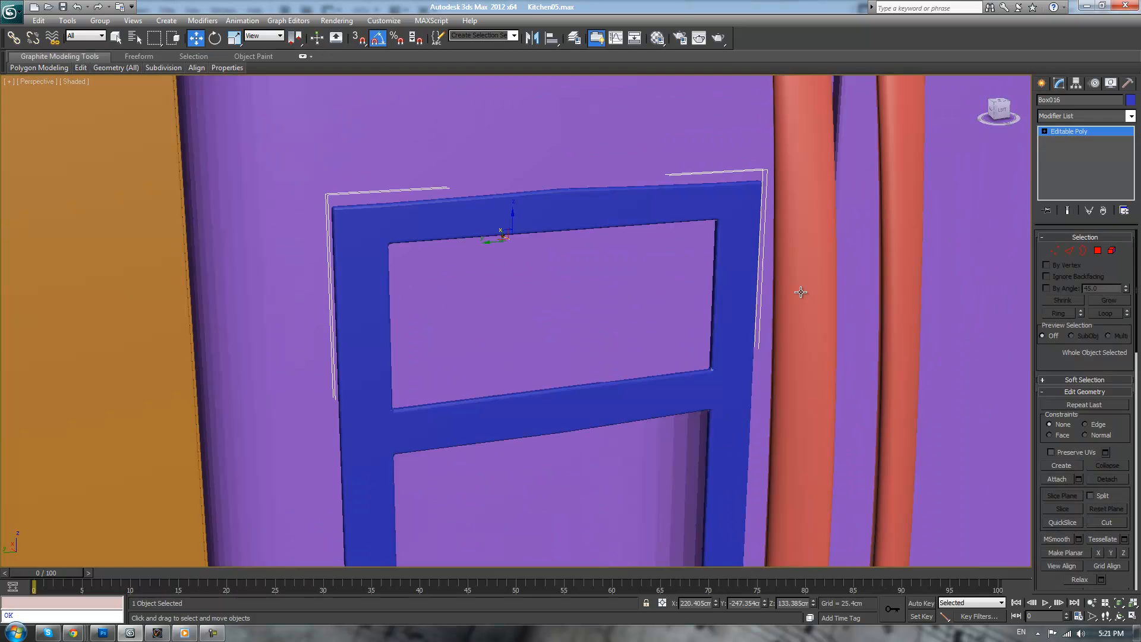
scroll(804, 308, "down", 4)
middle_click_drag(804, 308, 733, 289, "alt")
scroll(764, 291, "down", 4)
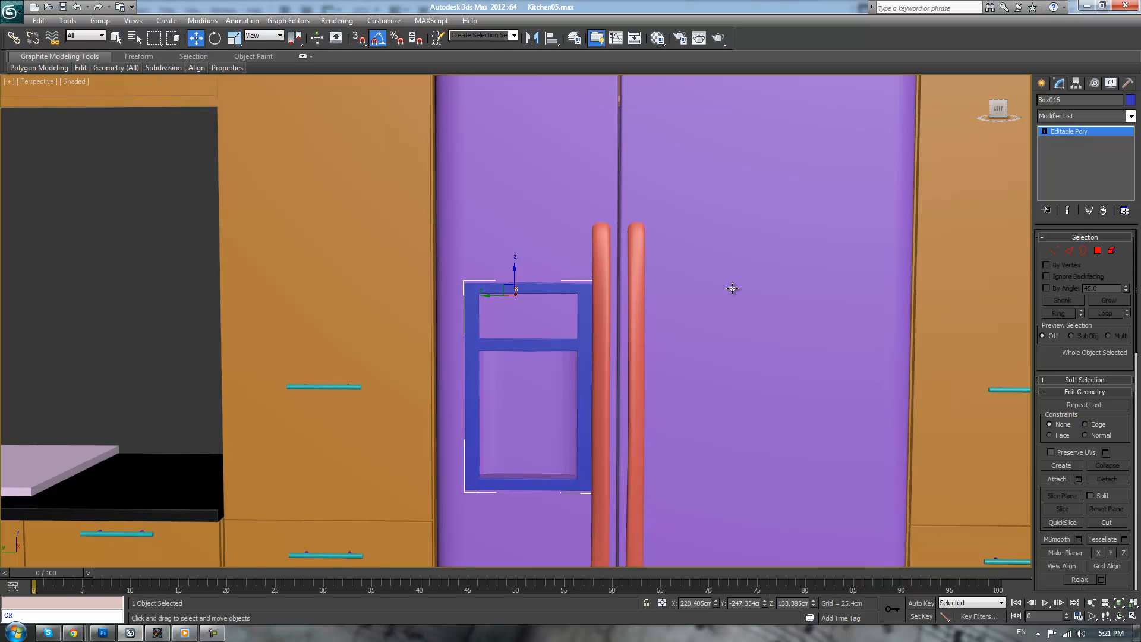
- Connect the lengthwise edges of the dispenser frame's bottom bar with 3 segments
scroll(596, 359, "up", 3)
key("F3")
scroll(642, 377, "up", 4)
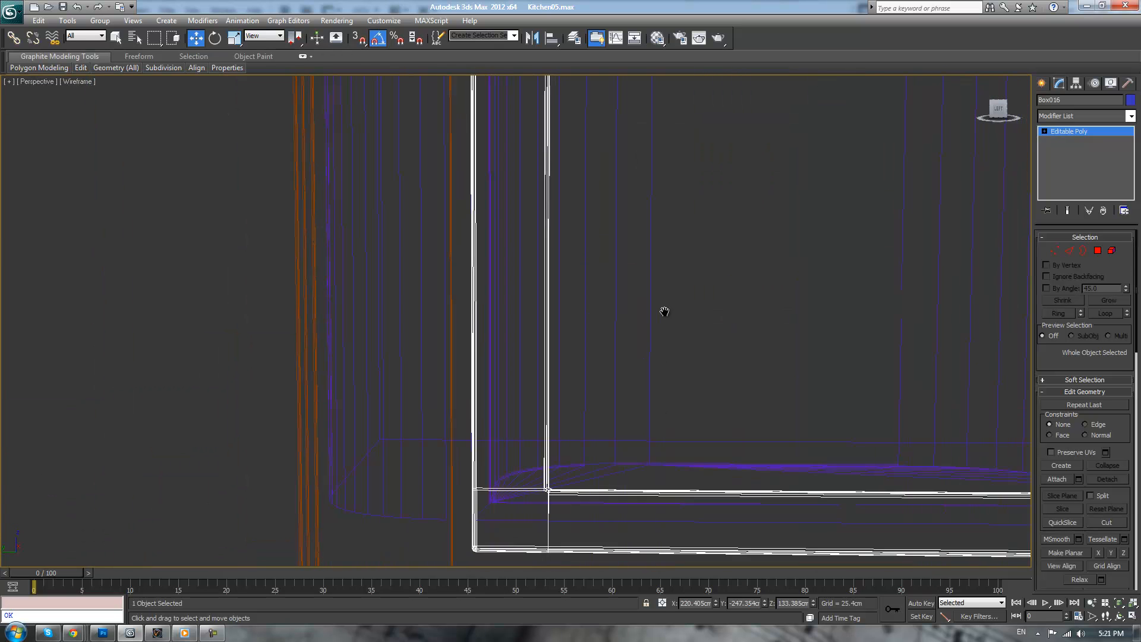
scroll(664, 377, "down", 3)
left_click(1069, 251)
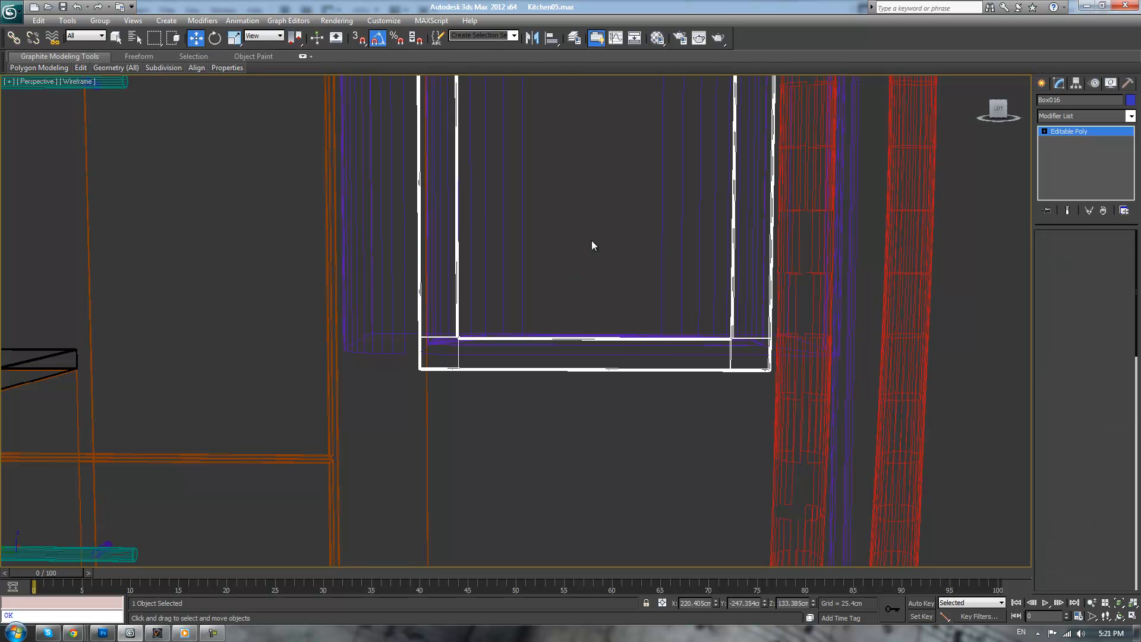
left_click(1124, 463)
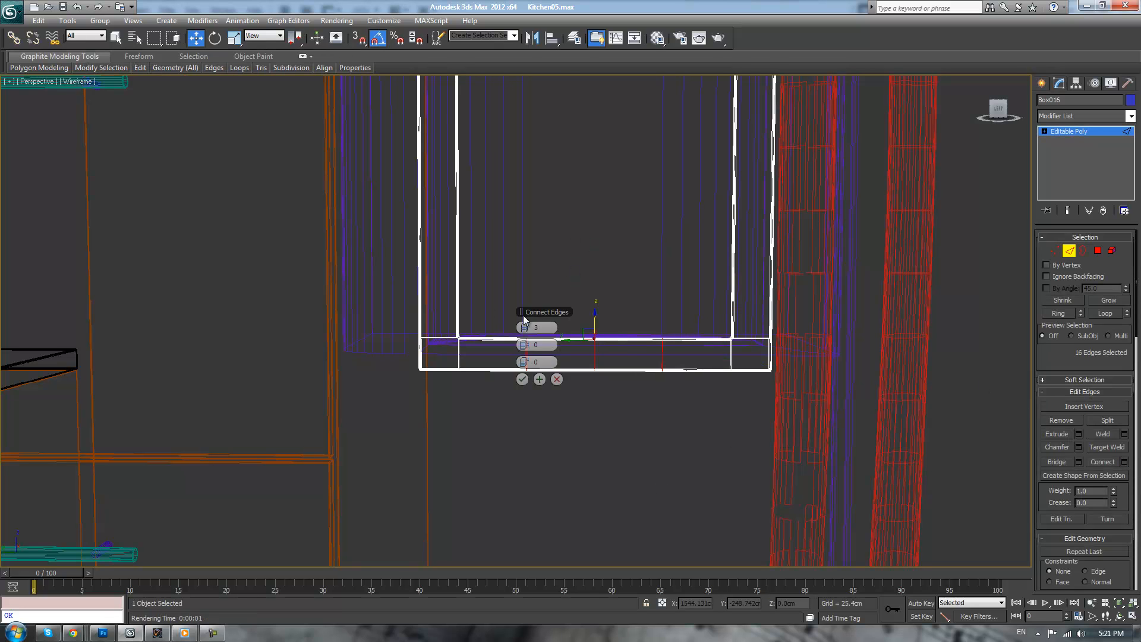
left_click(524, 379)
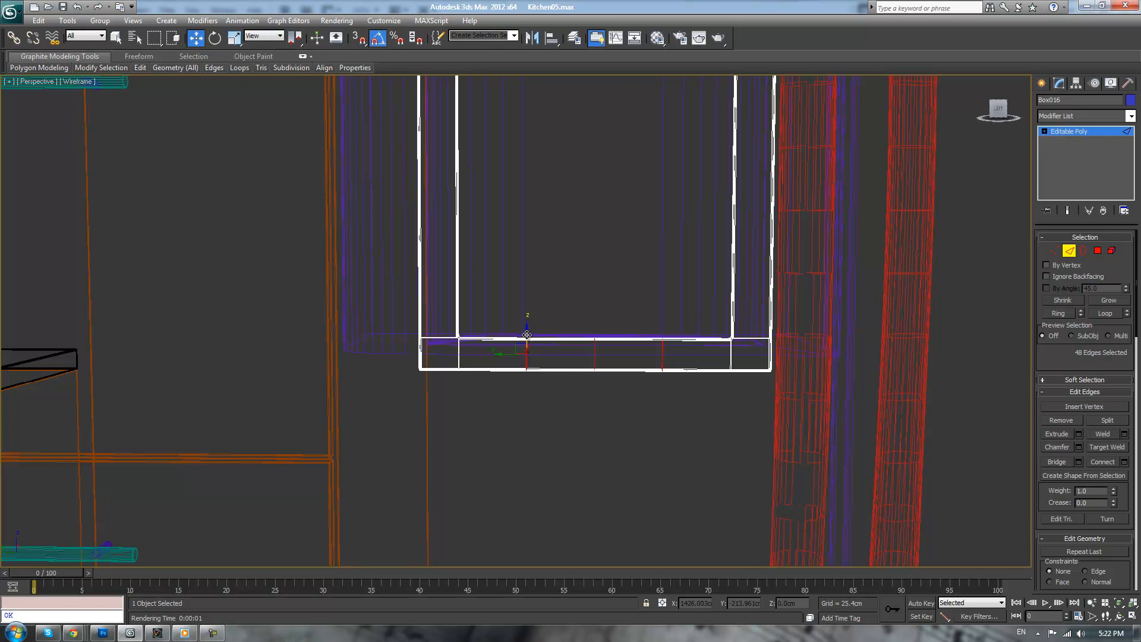
- Bow the bottom bar's lower edge by moving its three inner vertex columns down, the middle one furthest
left_click_drag(527, 333, 526, 335)
key("ctrl+z")
left_click(511, 412)
key("1")
left_click_drag(479, 403, 683, 356)
left_click_drag(593, 347, 593, 349)
left_click_drag(584, 404, 597, 356)
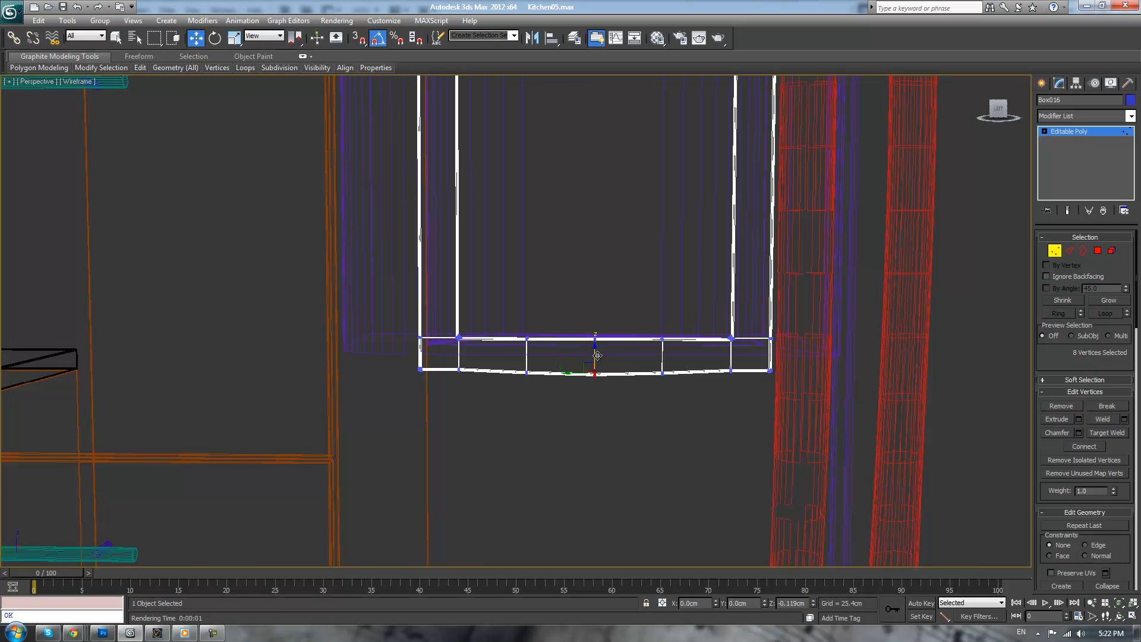
left_click(624, 406)
- Lower all vertices of the dispenser frame's top bar by about 0.6 cm
scroll(624, 405, "down", 6)
scroll(599, 394, "up", 2)
mouse_move(553, 365)
middle_mouse_down()
mouse_move(562, 458)
mouse_move(600, 471)
mouse_move(629, 388)
mouse_move(618, 362)
mouse_move(539, 394)
mouse_move(502, 381)
mouse_move(554, 358)
mouse_move(565, 390)
mouse_move(548, 400)
middle_mouse_up()
key("F3")
scroll(622, 369, "up", 3)
scroll(622, 366, "down", 2)
scroll(618, 380, "down", 5)
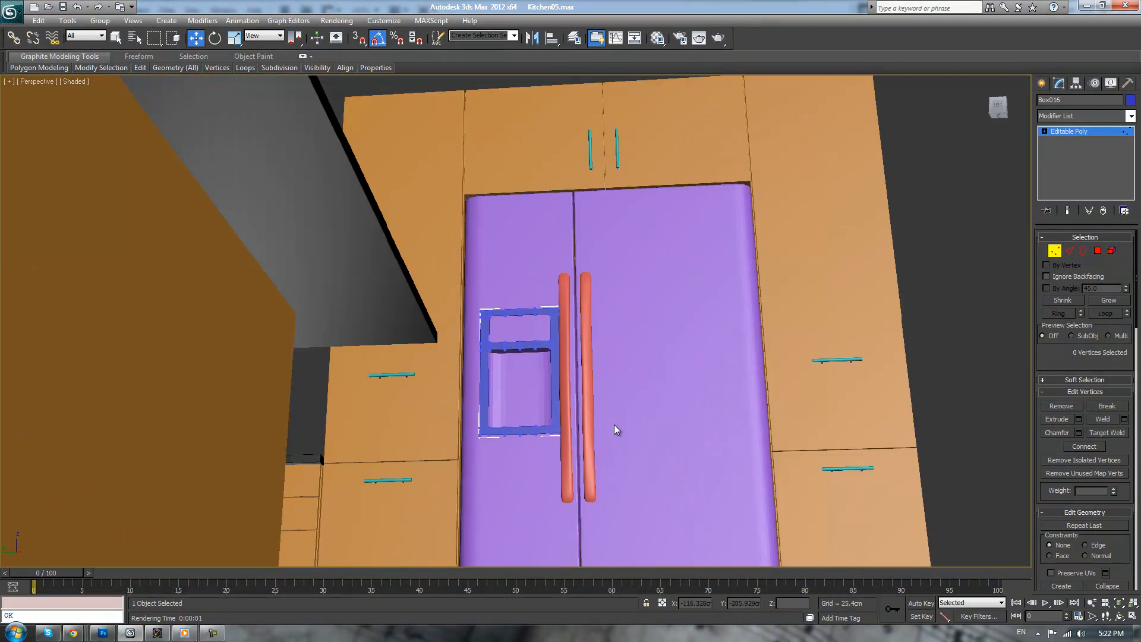
scroll(610, 431, "up", 3)
left_click_drag(608, 321, 609, 322)
left_click_drag(523, 285, 523, 289)
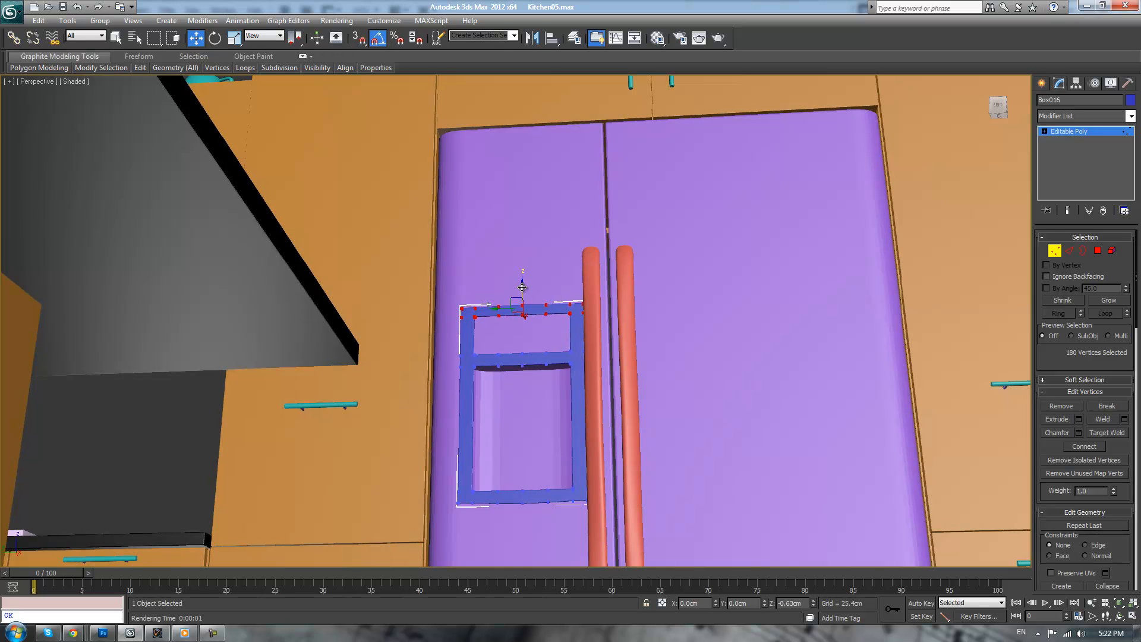
scroll(523, 300, "up", 5)
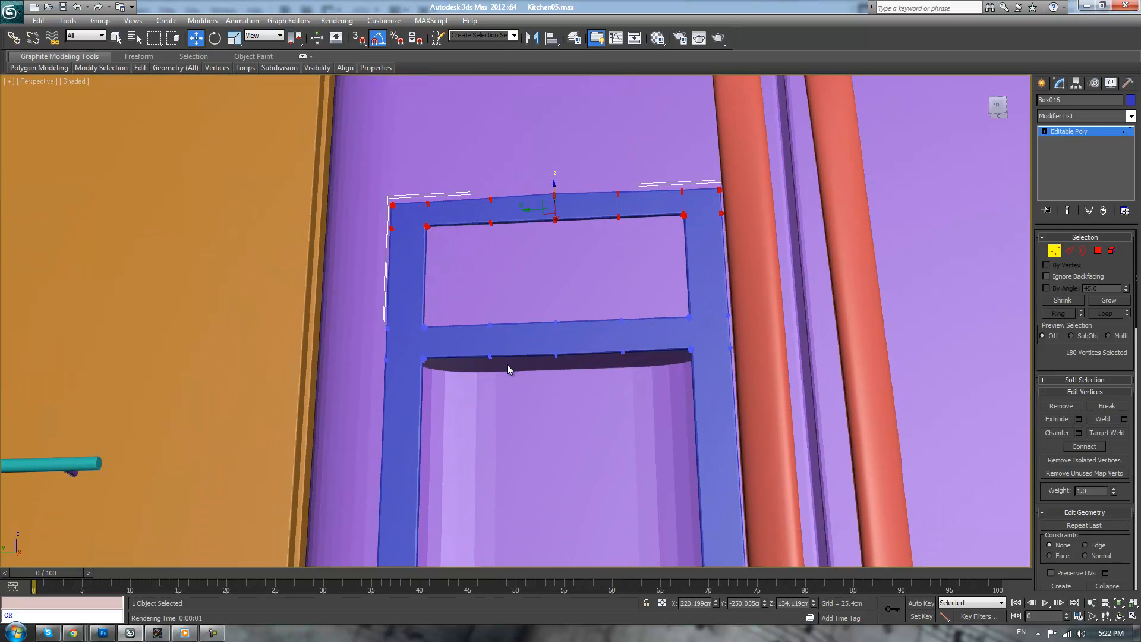
- Raise the lower row of vertices of the frame's middle bar slightly in the Left view
key("l")
key("F3")
scroll(614, 427, "up", 10)
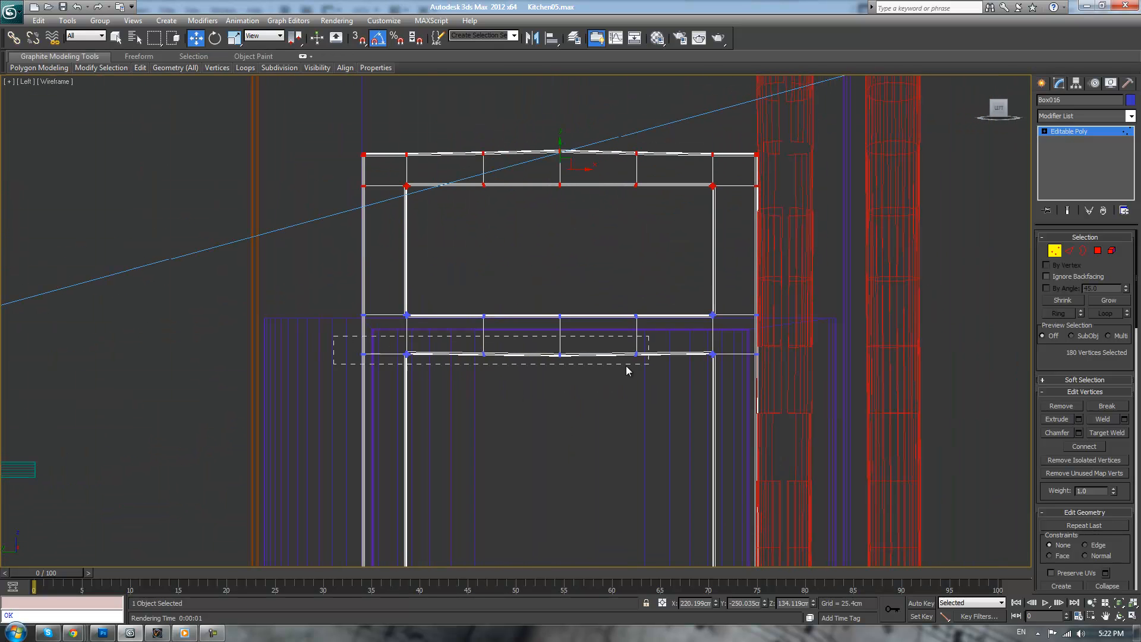
left_click_drag(794, 387, 794, 388)
left_click_drag(560, 334, 558, 331)
left_click(530, 332)
left_click(1067, 131)
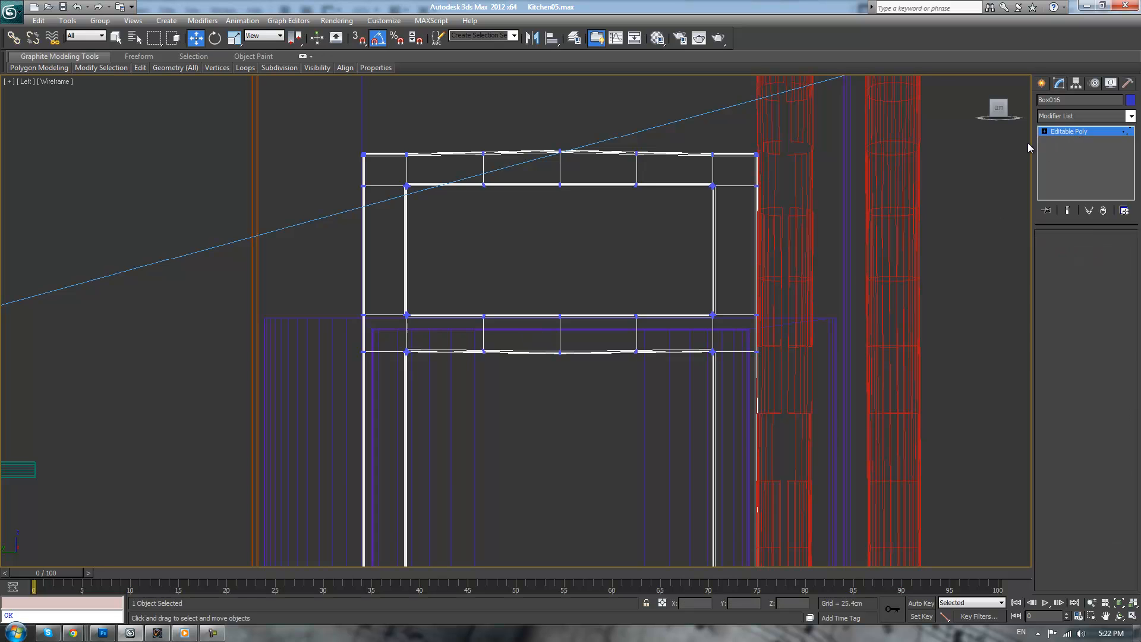
- Lower the row of vertices along the top of the recess in the refrigerator's dispenser door by about 1.2 cm
left_click(663, 330)
key("1")
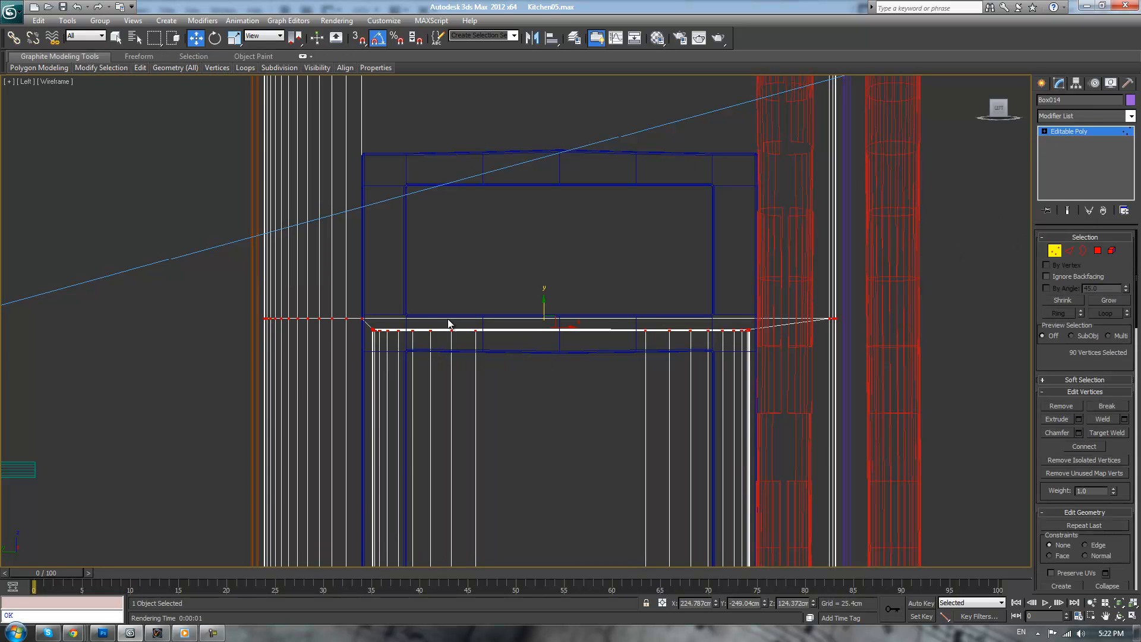
key("F3")
key("F3")
left_click_drag(543, 305, 546, 325)
- Examine how the top of the door recess sits behind the frame's middle bar from several angles
key("F3")
scroll(736, 375, "down", 2)
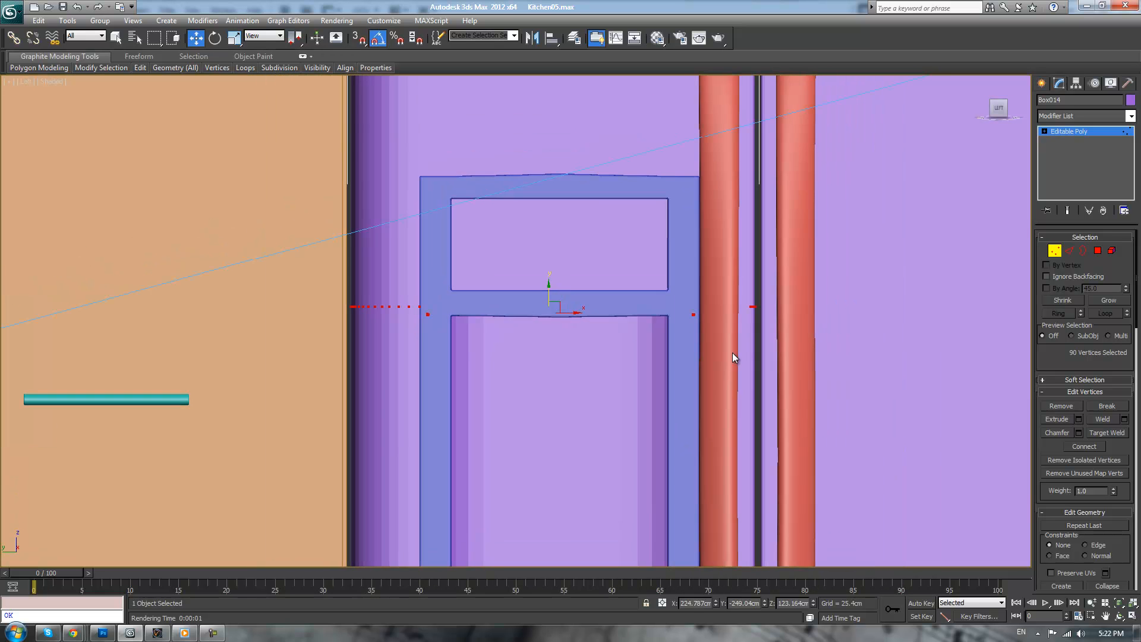
scroll(719, 332, "down", 1)
key("p")
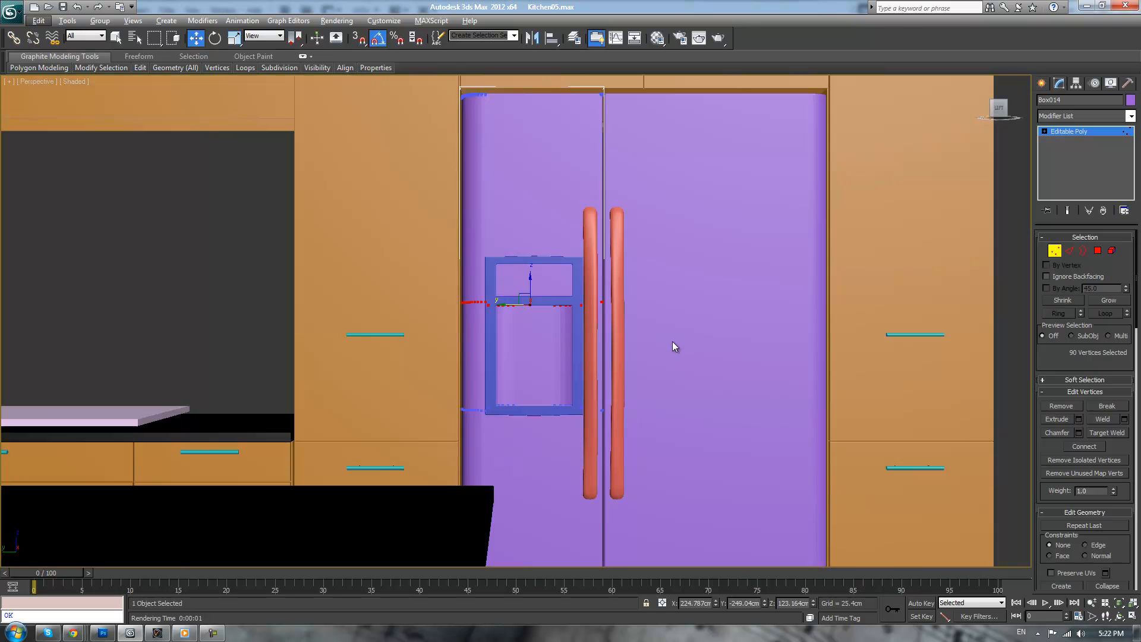
scroll(666, 349, "up", 10)
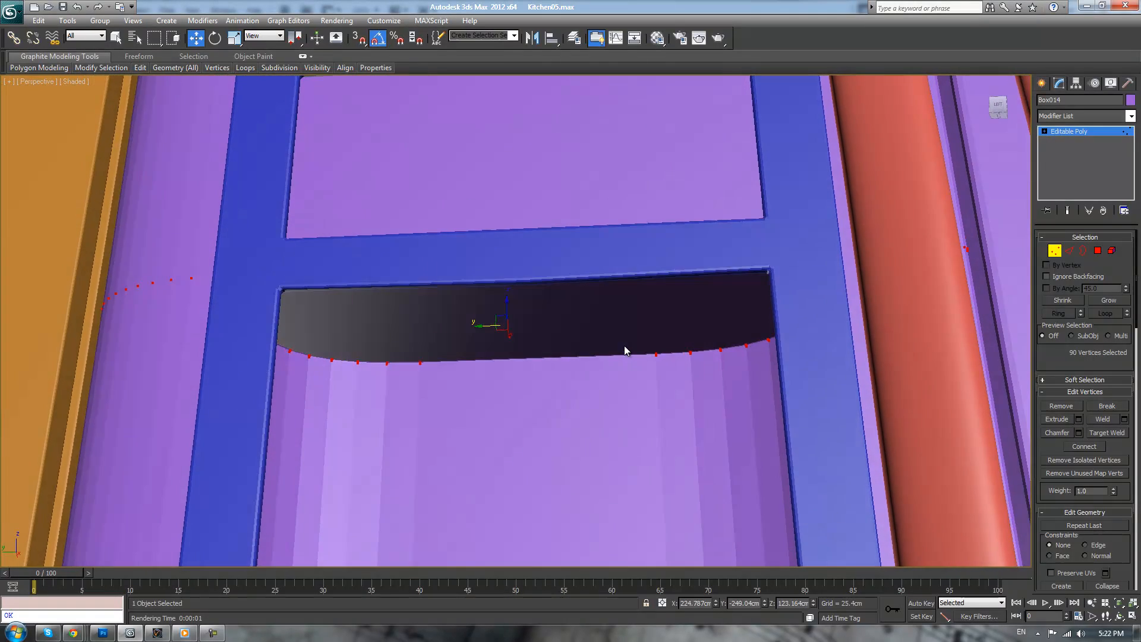
middle_click_drag(625, 351, 652, 321, "alt")
scroll(649, 356, "up", 5)
middle_click_drag(618, 461, 606, 380)
scroll(430, 354, "down", 7)
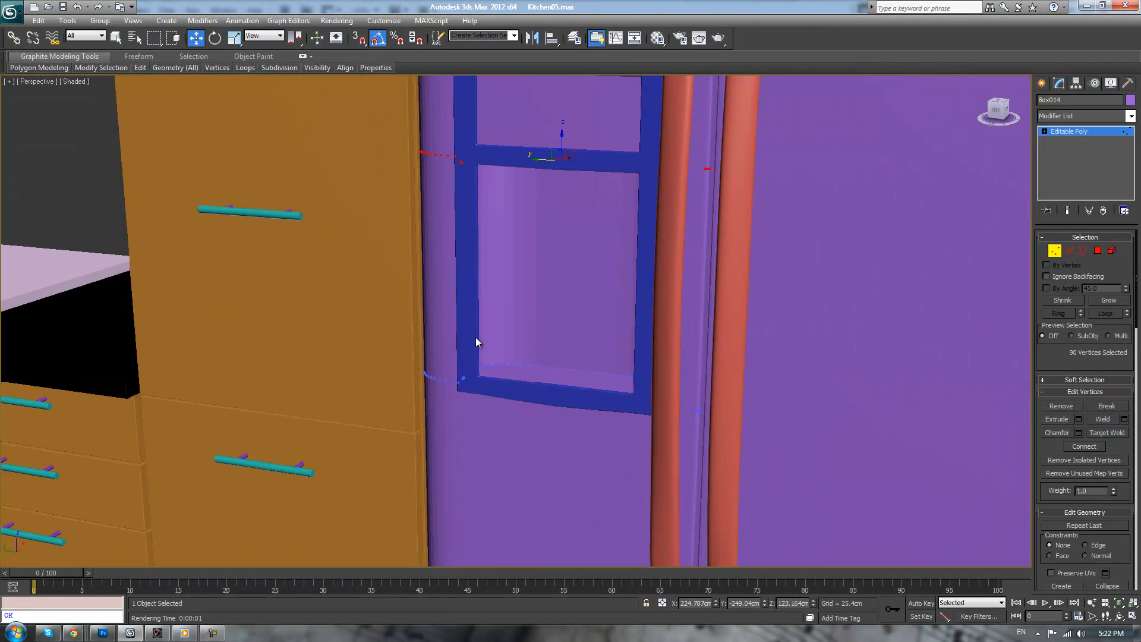
- Raise the row of vertices along the bottom of the door recess slightly behind the frame's bottom bar
left_click_drag(822, 475, 822, 477)
middle_click_drag(823, 476, 736, 401, "alt")
left_click_drag(311, 285, 753, 439)
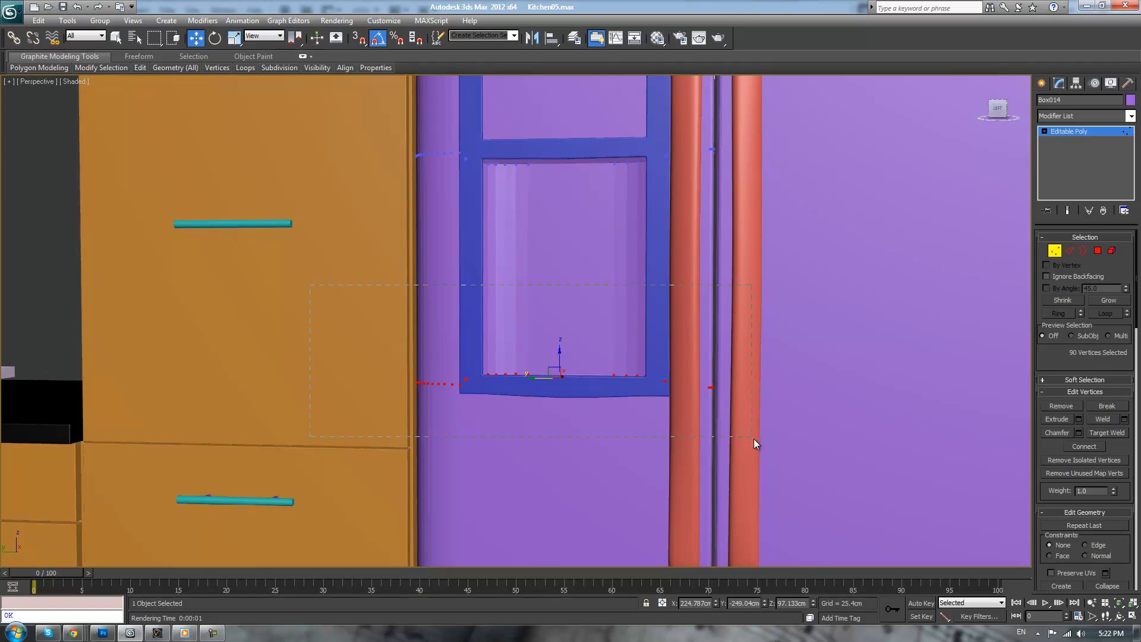
mouse_move(719, 378)
middle_mouse_down("alt")
mouse_move(765, 411)
mouse_move(624, 383)
mouse_move(640, 346)
mouse_move(594, 326)
mouse_move(560, 335)
middle_mouse_up("alt")
scroll(641, 384, "up", 3)
key("F3")
left_click_drag(552, 395, 551, 386)
left_click(586, 320)
scroll(586, 320, "down", 3)
key("F3")
scroll(586, 322, "down", 3)
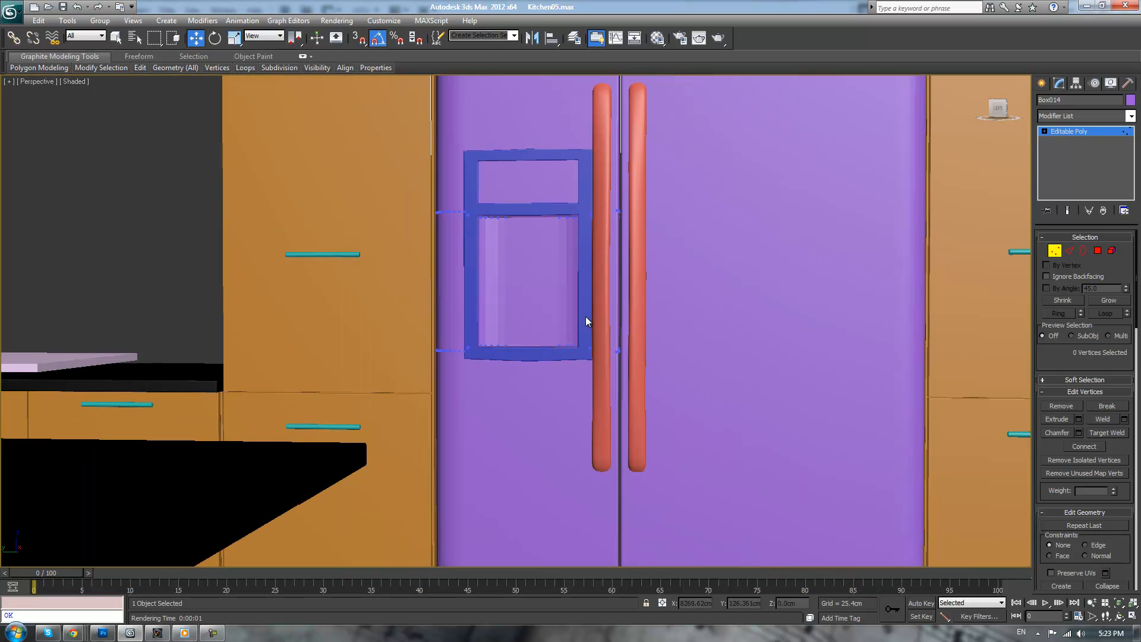
left_click(1057, 133)
- Examine the whole refrigerator and the upper part of its dispenser frame from several angles
scroll(749, 265, "down", 3)
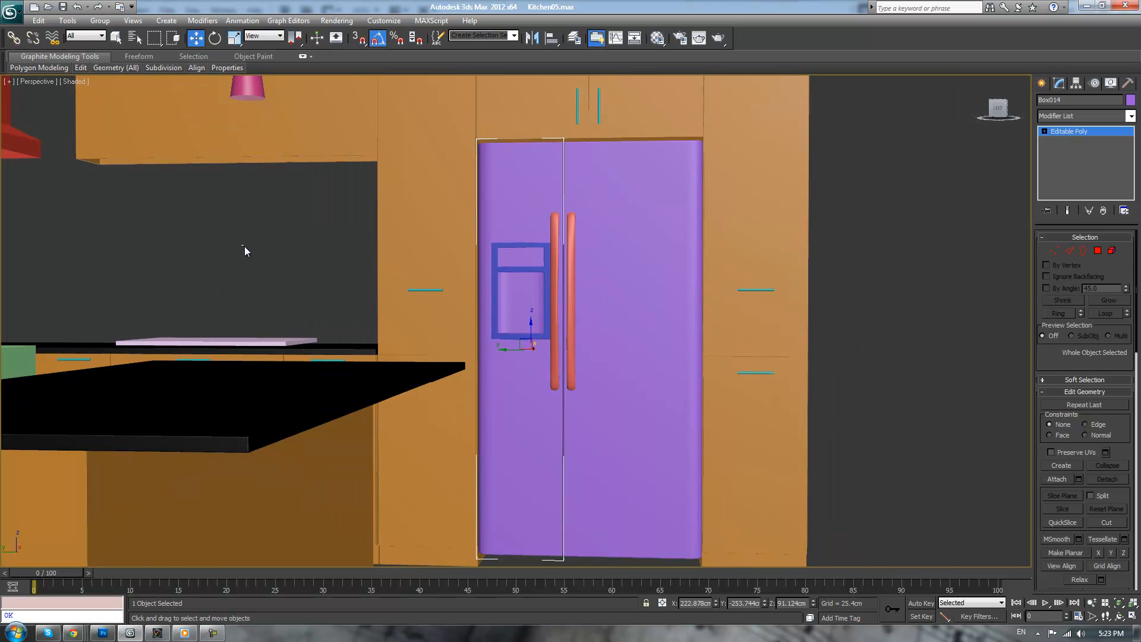
left_click(241, 246)
scroll(381, 248, "up", 3)
scroll(501, 259, "up", 4)
middle_click_drag(505, 257, 610, 379, "alt")
scroll(527, 247, "down", 2)
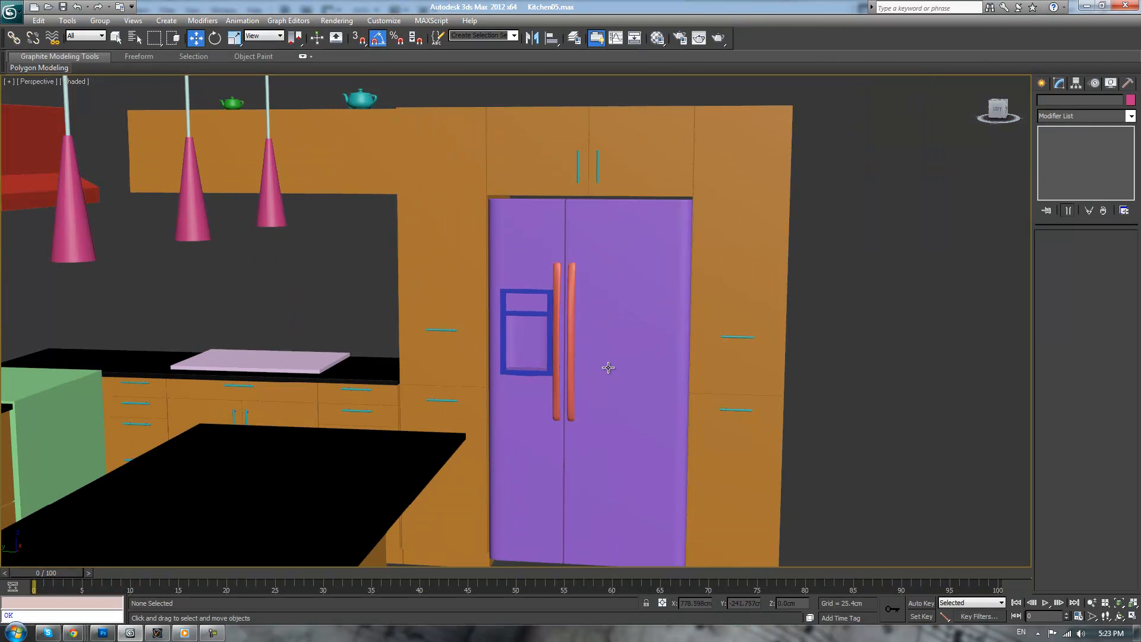
middle_click_drag(555, 367, 576, 367, "alt")
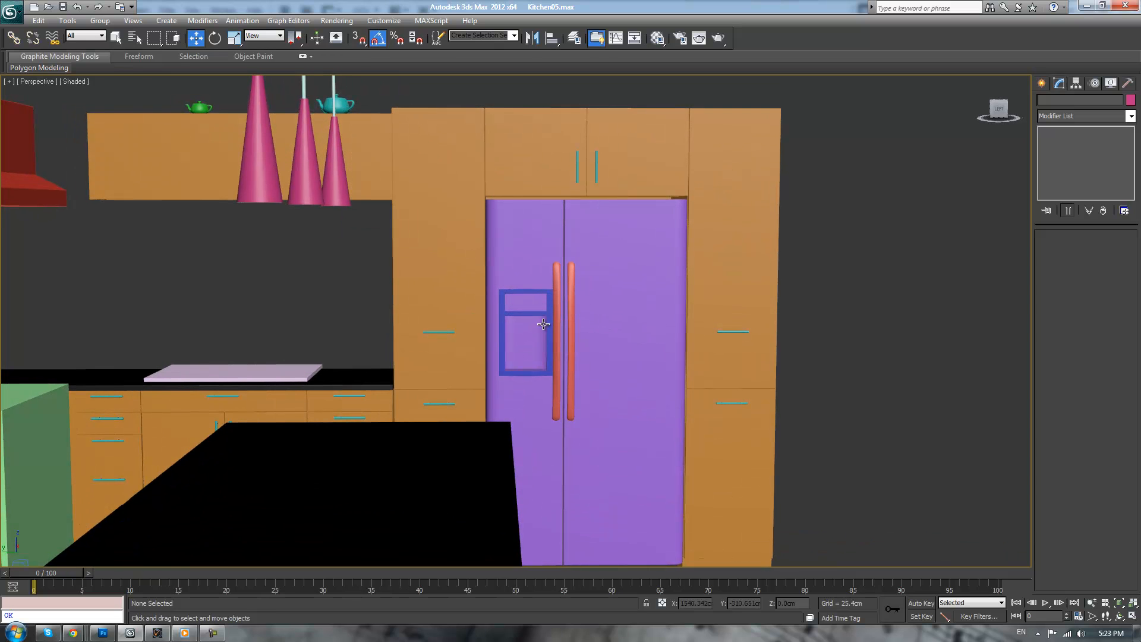
scroll(549, 296, "up", 6)
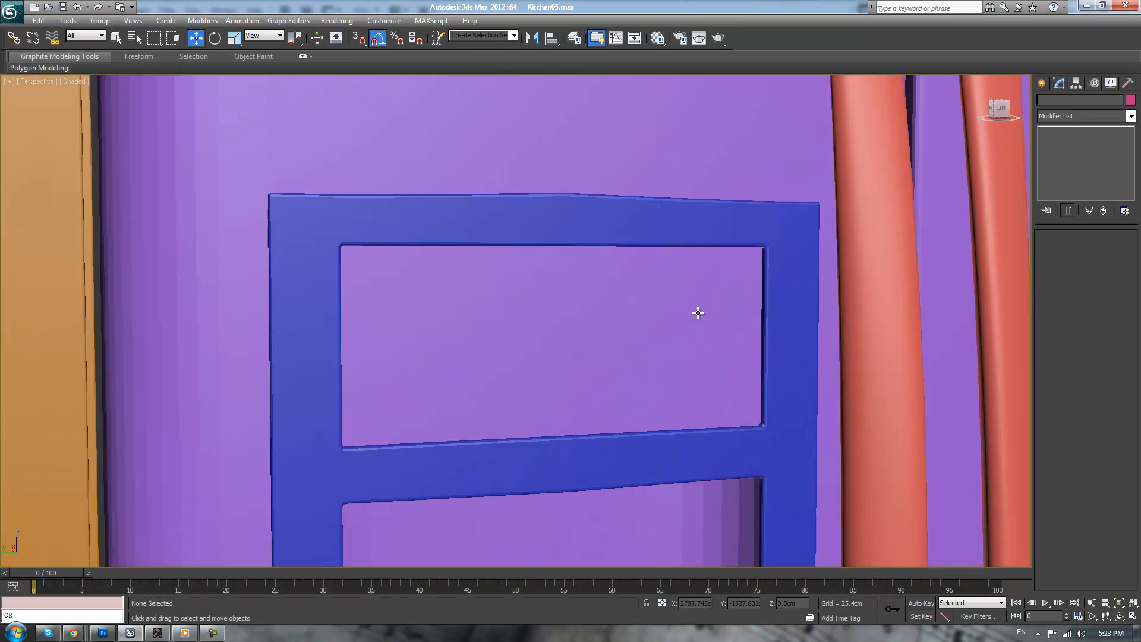
middle_click_drag(697, 312, 693, 293, "alt")
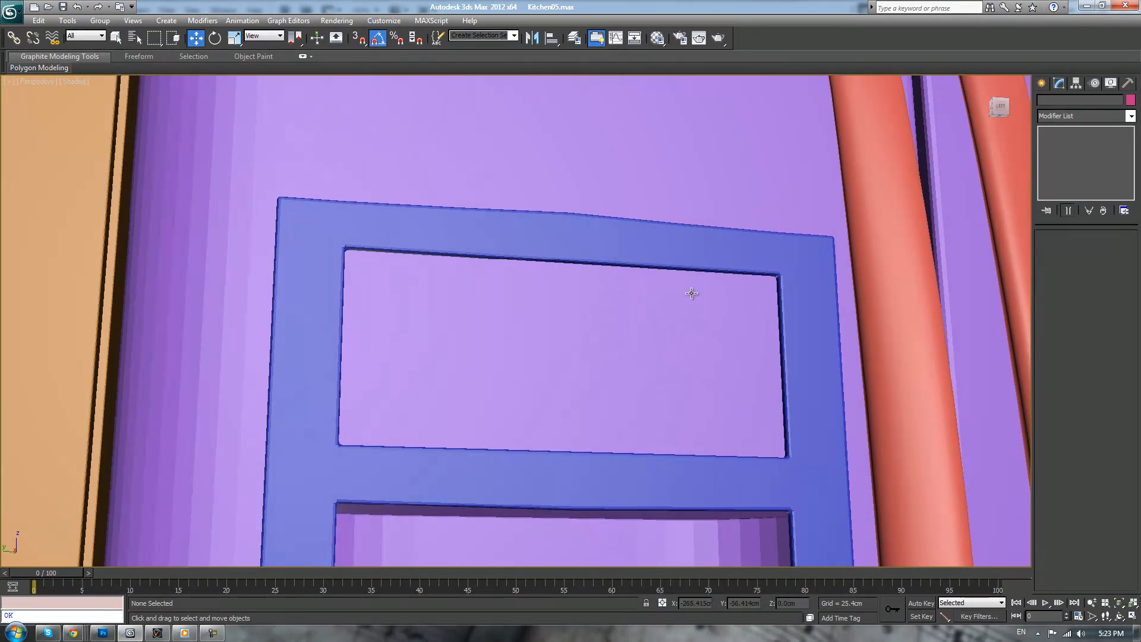
- Create an AutoGrid plane about 12.5 by 21.6 cm covering the upper opening of the dispenser frame
left_click(752, 256)
left_click(1043, 85)
left_click(1105, 209)
scroll(608, 297, "down", 3)
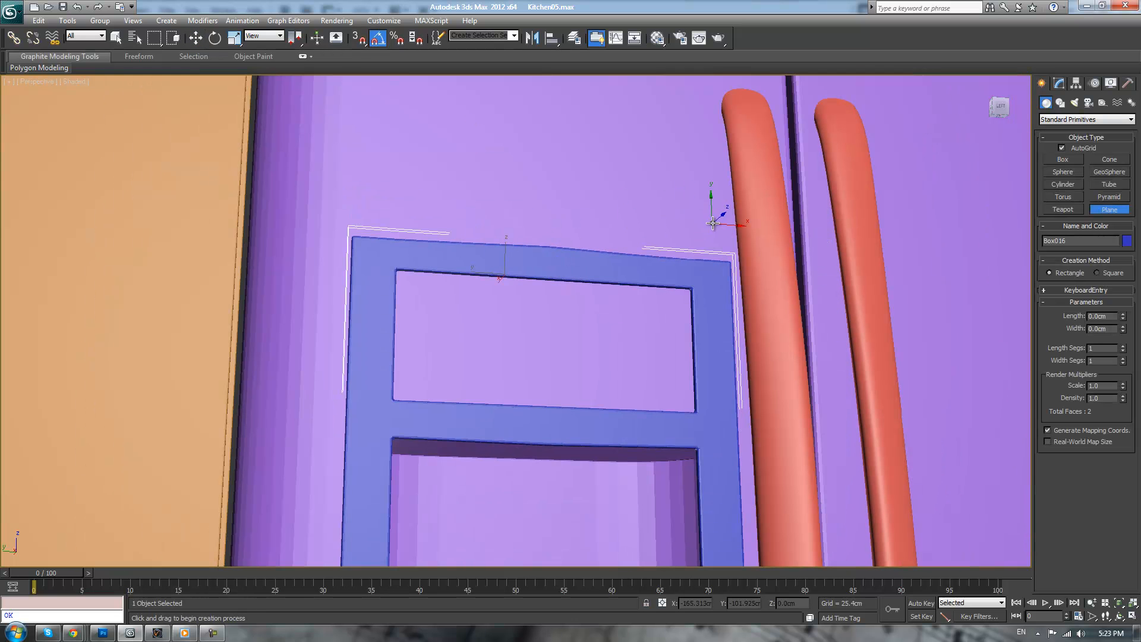
left_click_drag(712, 226, 373, 405)
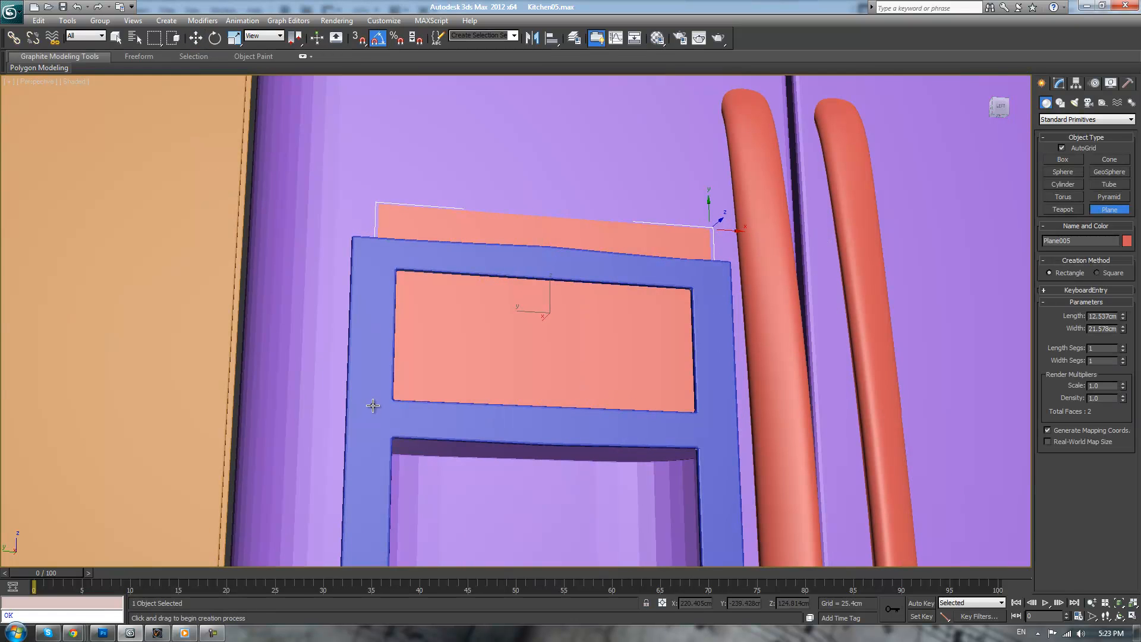
- Adjust the new plane's depth so it sits within the dispenser frame's upper opening
middle_click_drag(535, 244, 557, 314)
key("w")
scroll(557, 314, "up", 3)
left_click_drag(563, 310, 567, 311)
scroll(642, 265, "down", 2)
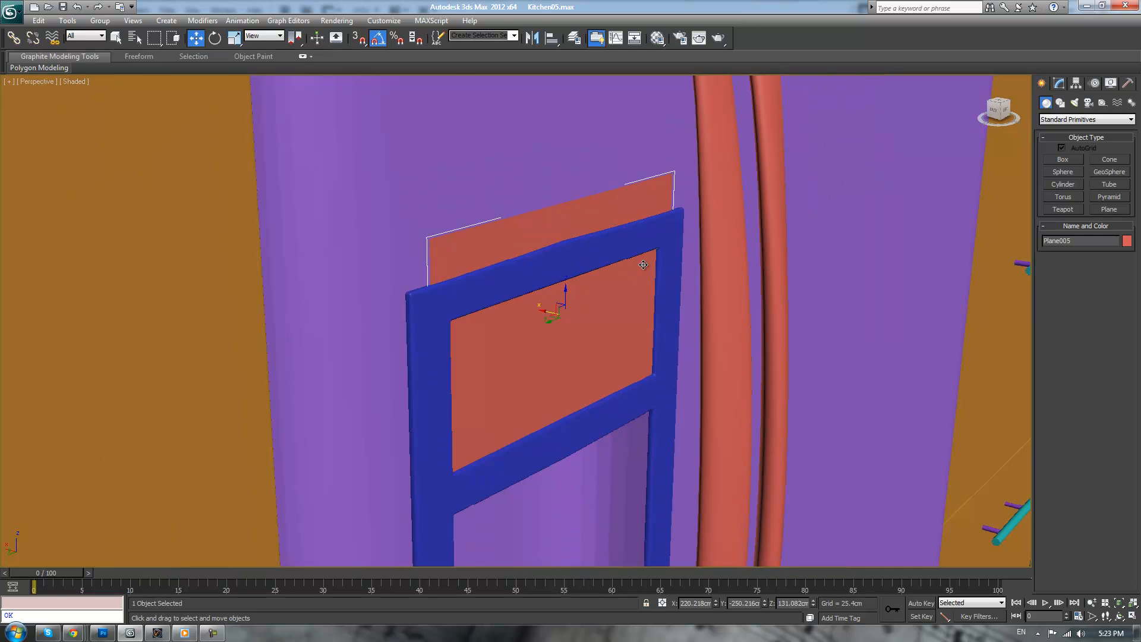
- Move the plane's edge vertices inward on all four sides so it slightly overlaps the dispenser frame's upper opening
key("l")
key("z")
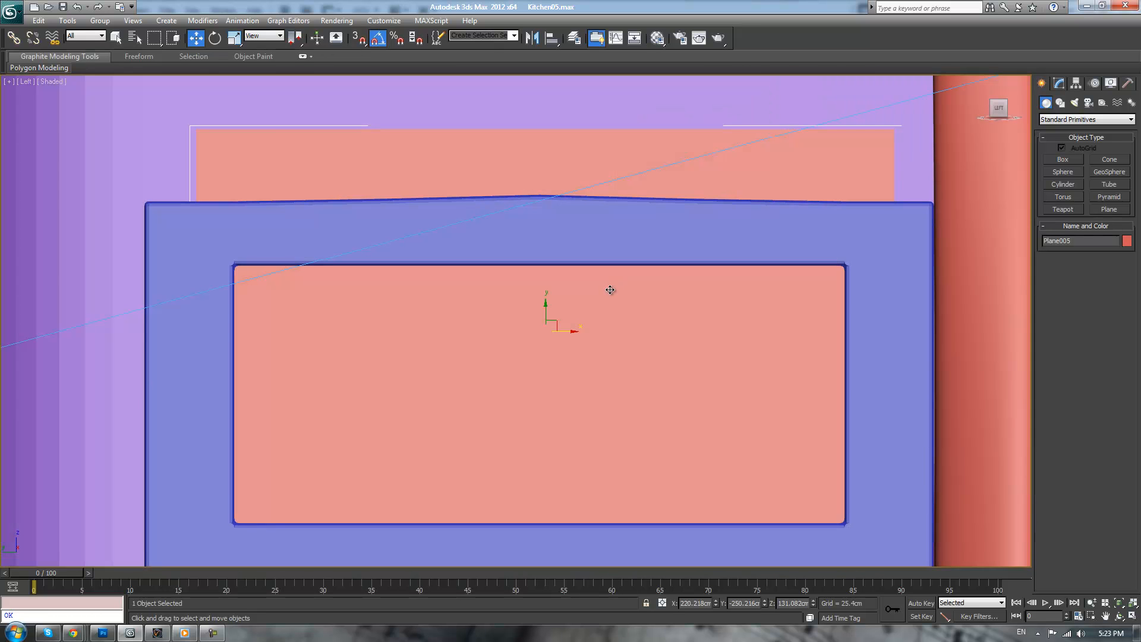
key("1")
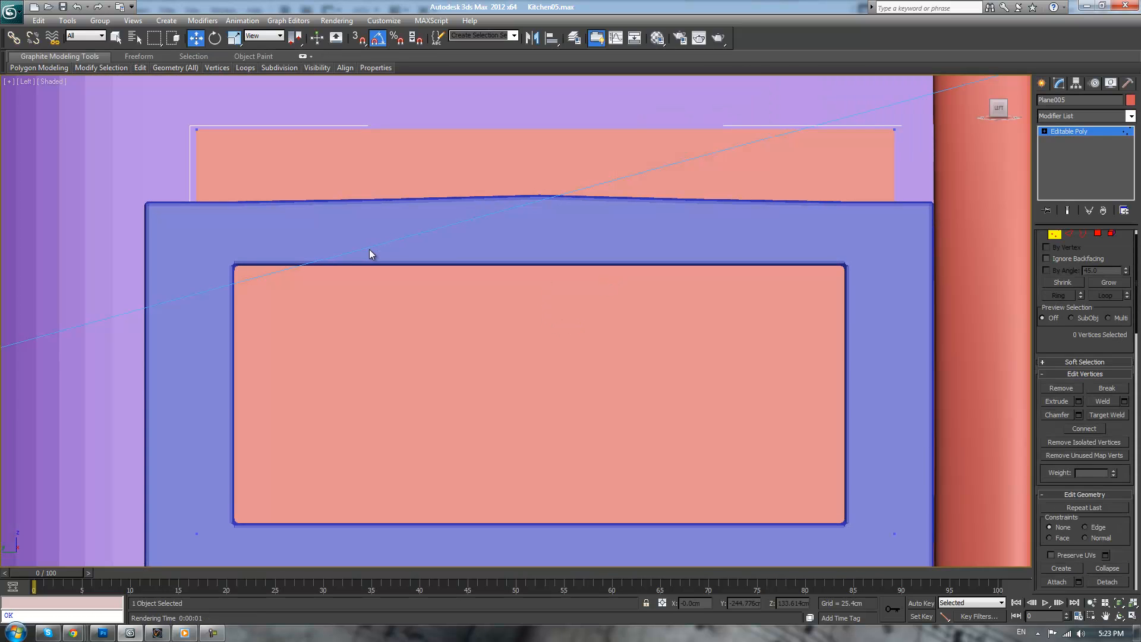
scroll(369, 248, "down", 2)
key("F3")
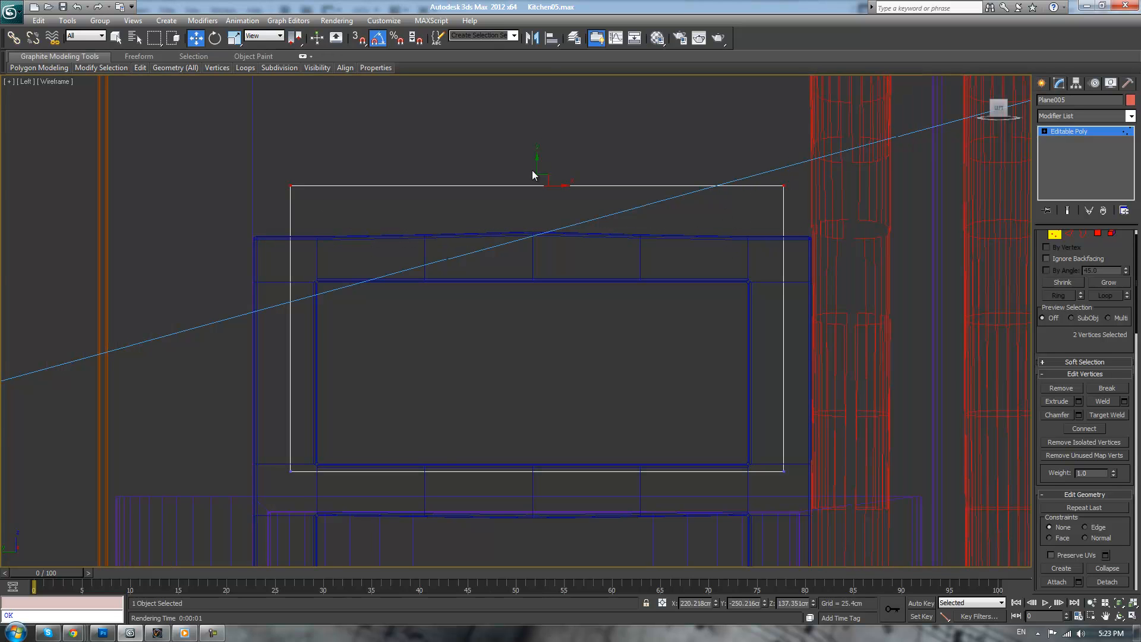
left_click_drag(535, 162, 532, 256)
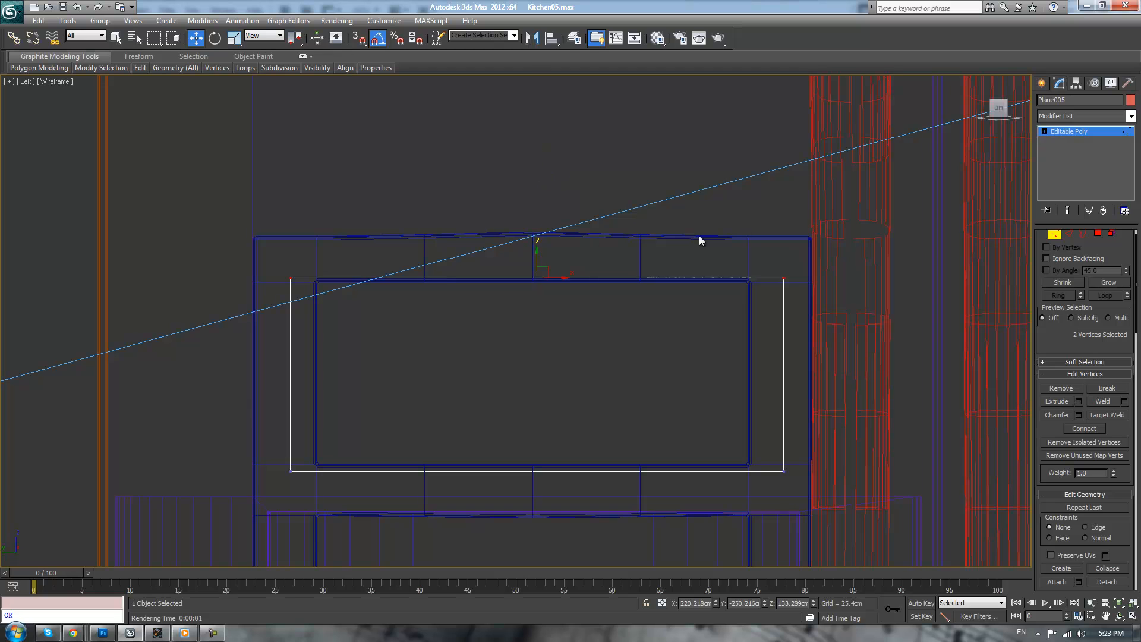
left_click_drag(802, 379, 769, 374)
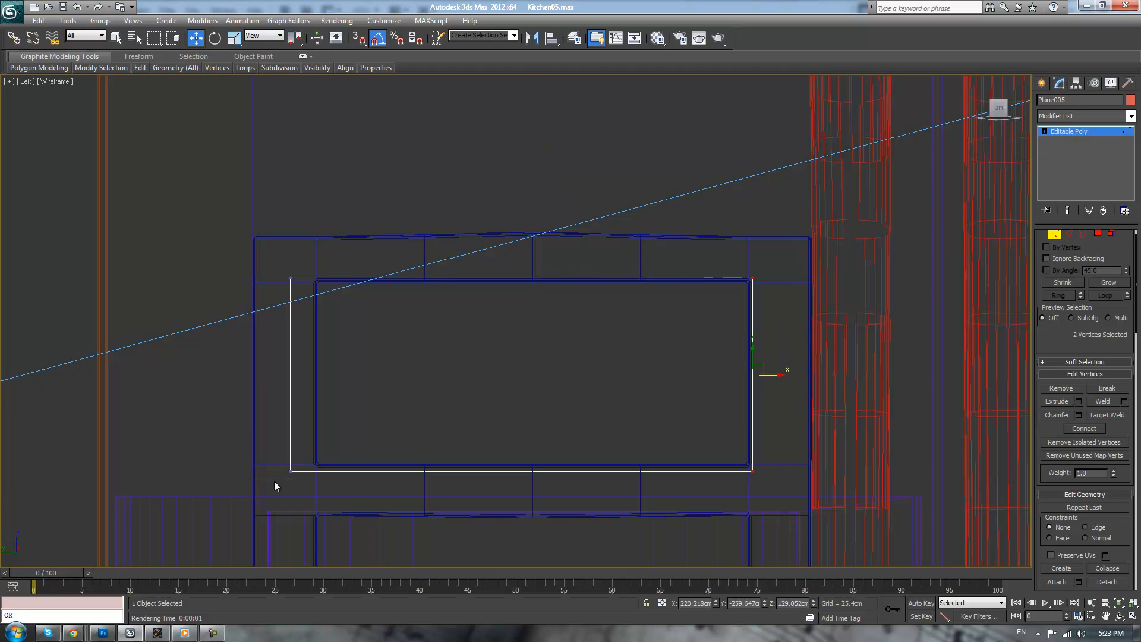
left_click_drag(519, 450, 522, 446)
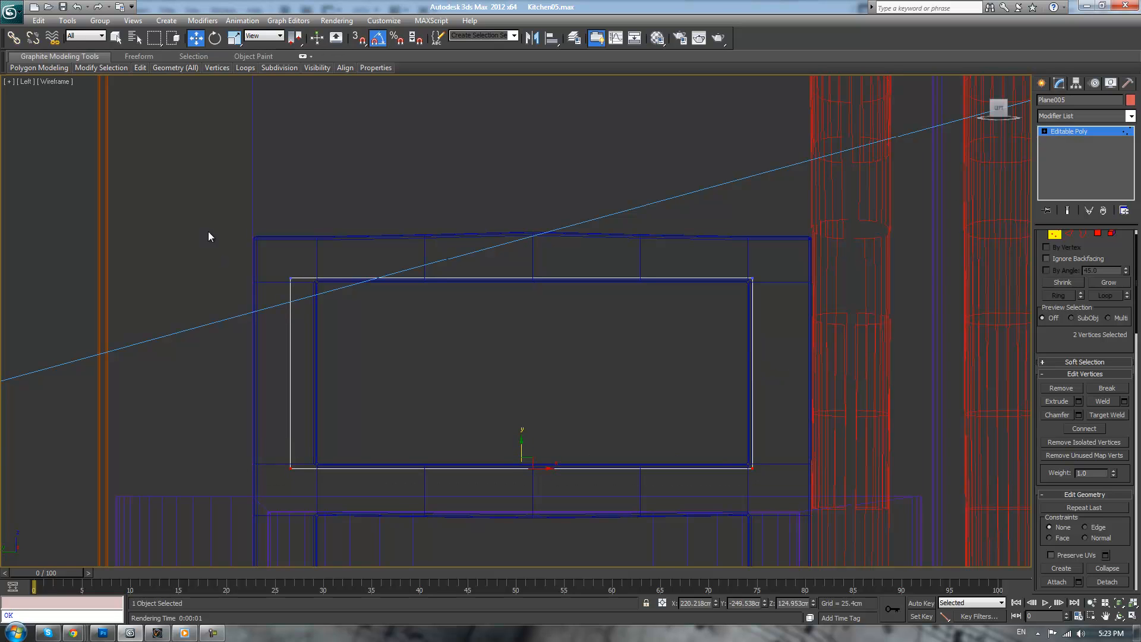
left_click_drag(311, 372, 333, 375)
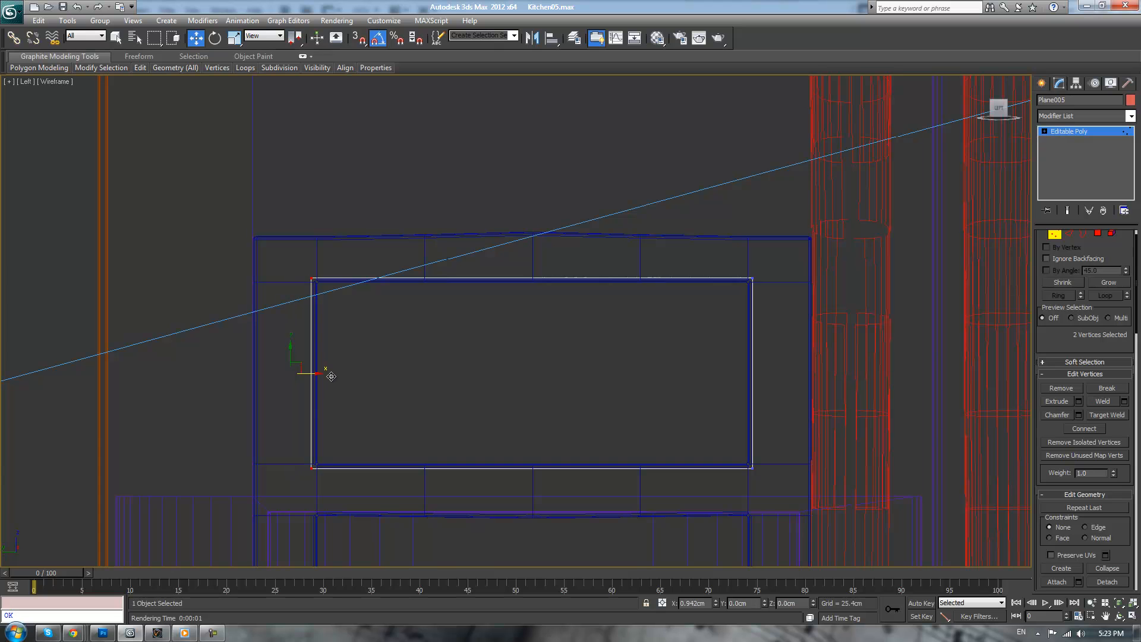
- Leave vertex editing and examine the dispenser and refrigerator within the whole kitchen from several angles
scroll(451, 374, "down", 6)
key("p")
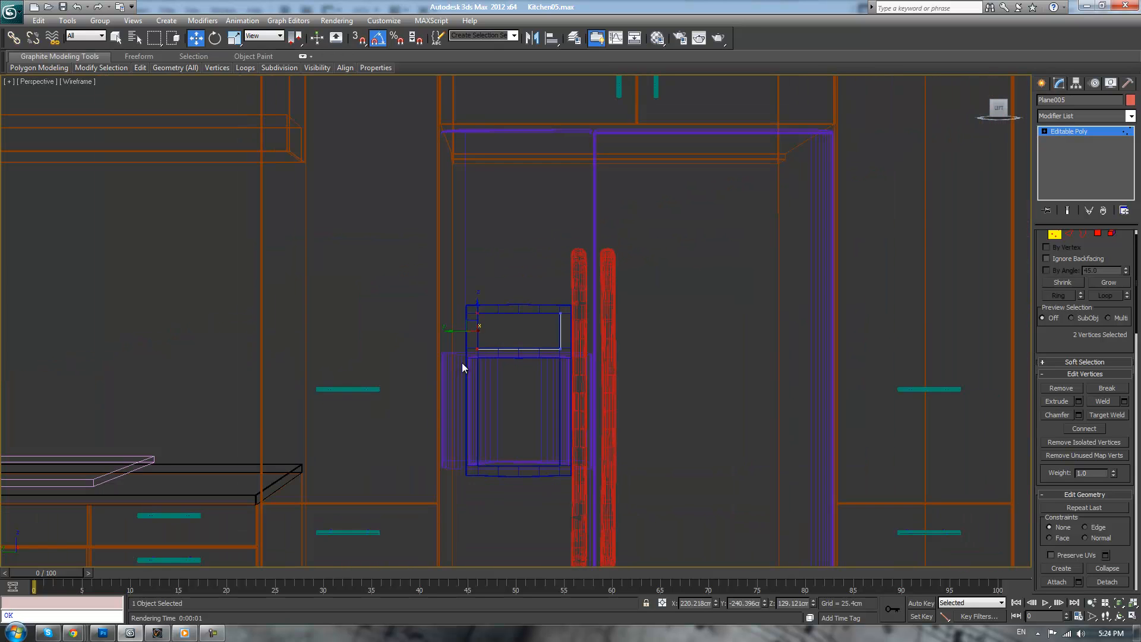
key("F3")
scroll(556, 350, "down", 2)
left_click(298, 345)
middle_click_drag(511, 341, 545, 383, "alt")
middle_click_drag(952, 352, 905, 372, "alt")
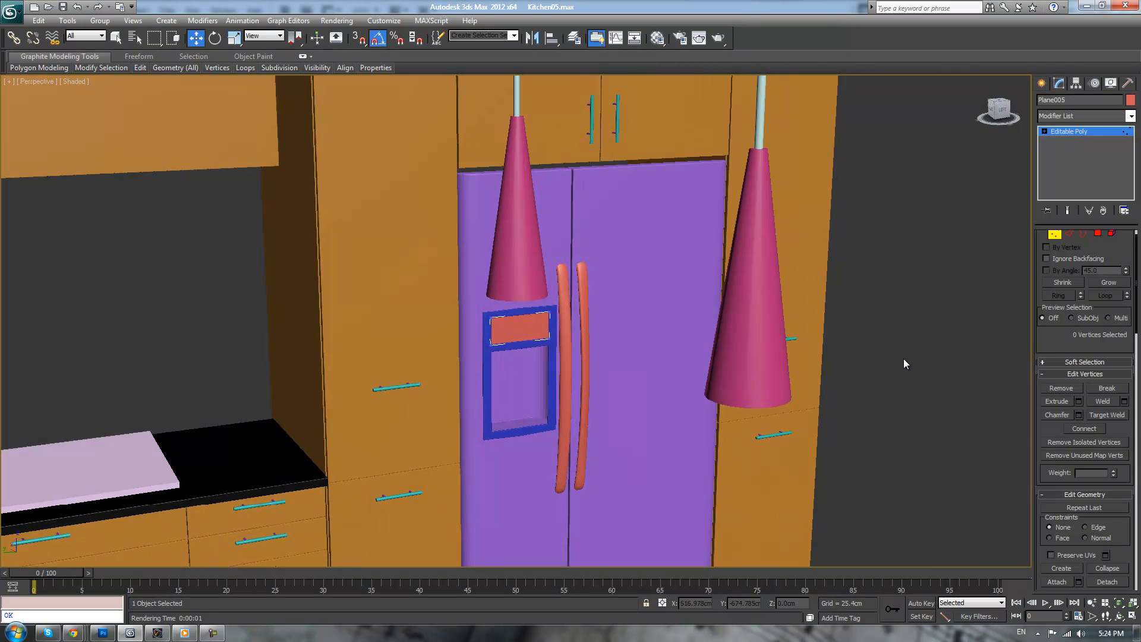
left_click(1079, 134)
left_click(877, 337)
scroll(879, 336, "up", 3)
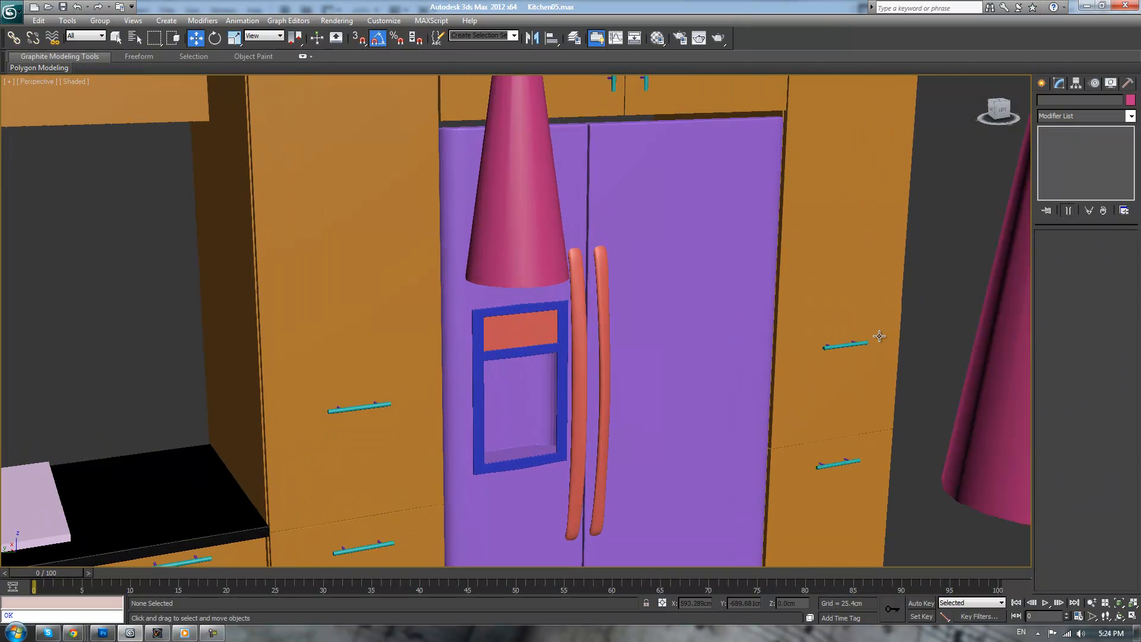
scroll(685, 366, "down", 15)
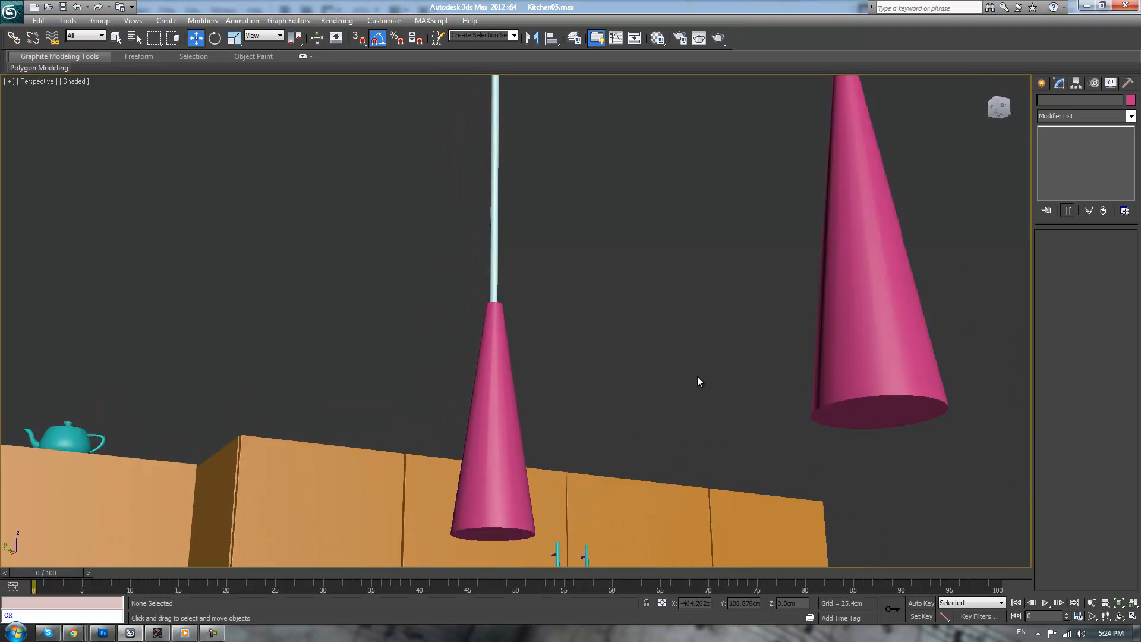
middle_click_drag(644, 417, 627, 434, "alt")
scroll(672, 369, "up", 9)
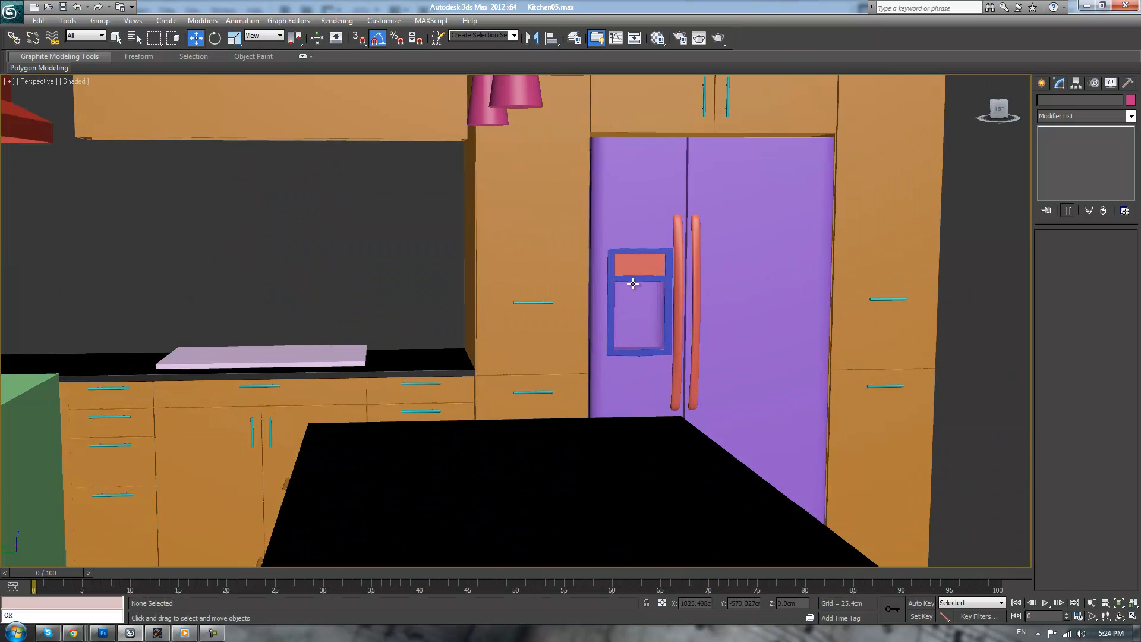
- Isolate the dispenser frame together with the refrigerator door that holds it
left_click(654, 279)
scroll(654, 279, "up", 8)
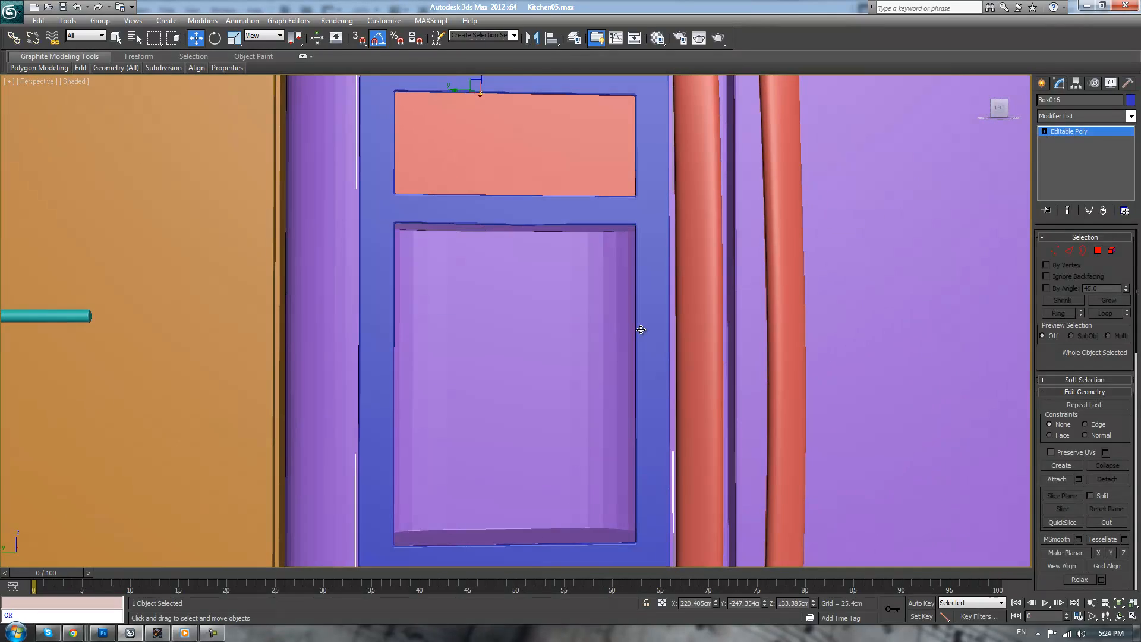
scroll(648, 324, "down", 5)
left_click(501, 121)
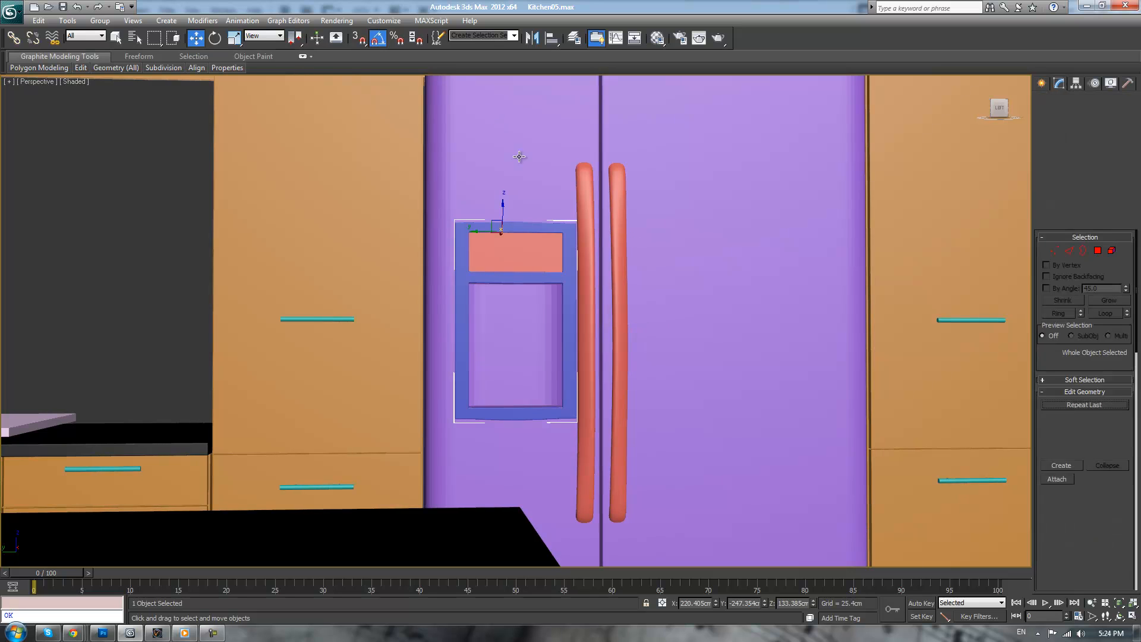
left_click(566, 248, "ctrl")
right_click(206, 259)
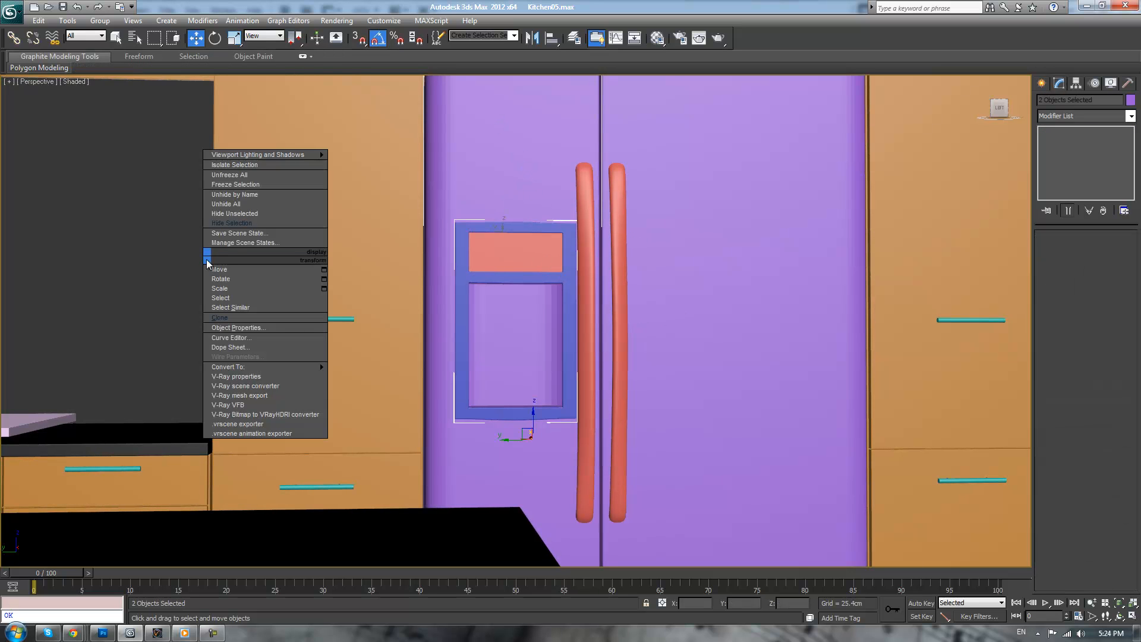
left_click(273, 166)
- Create an AutoGrid tube on the recess ceiling, about 3.2 cm outer radius, 2.9 cm inner radius and 3.1 cm high
middle_click_drag(659, 354, 684, 437)
scroll(707, 438, "up", 4)
key("shift+z")
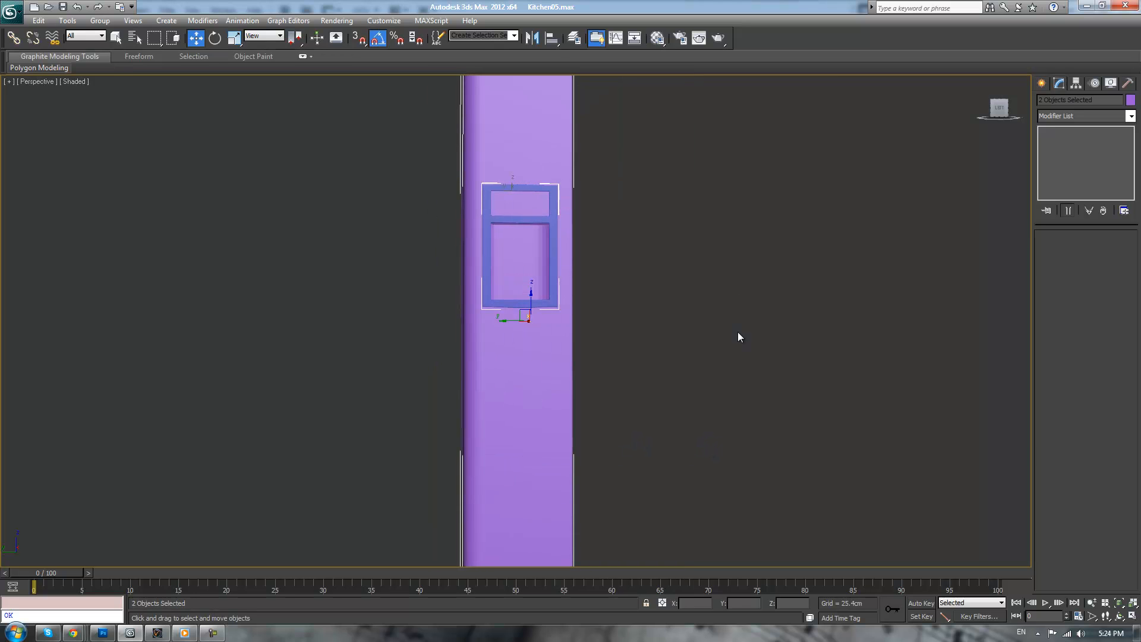
middle_click_drag(710, 309, 733, 299, "alt")
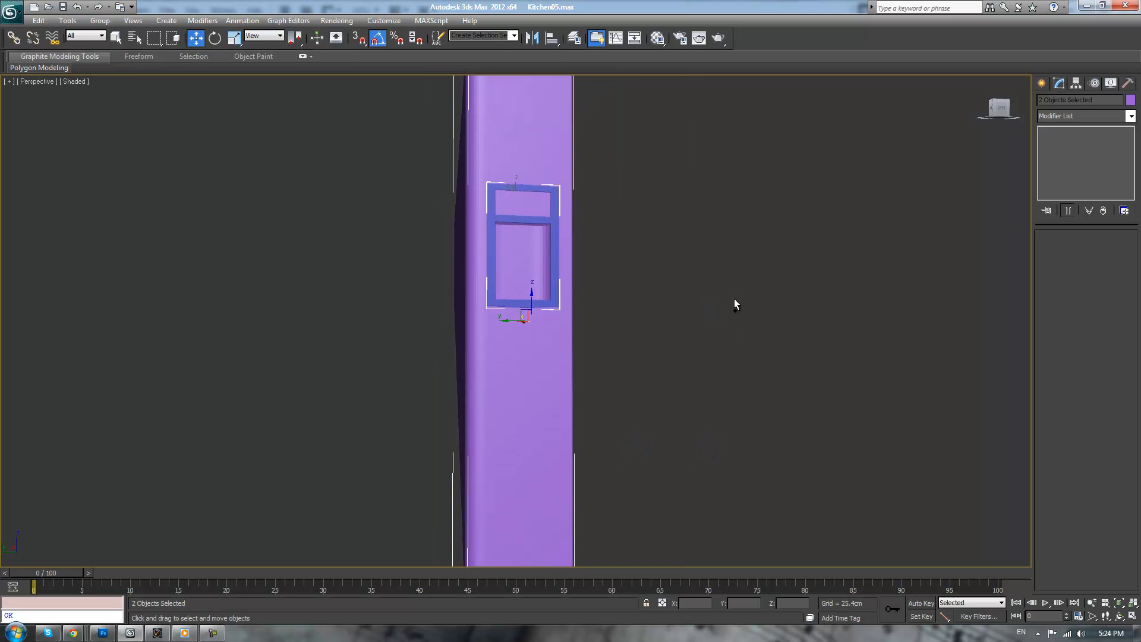
middle_click_drag(697, 248, 763, 381, "alt")
scroll(763, 380, "up", 5)
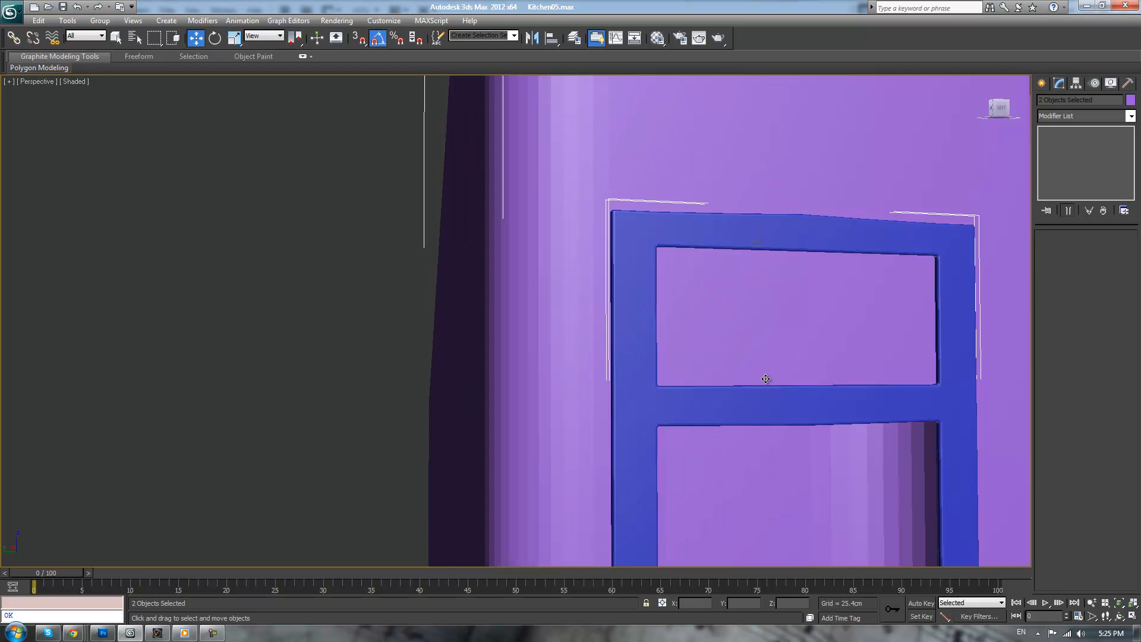
middle_click_drag(732, 335, 787, 274, "alt")
left_click(1041, 84)
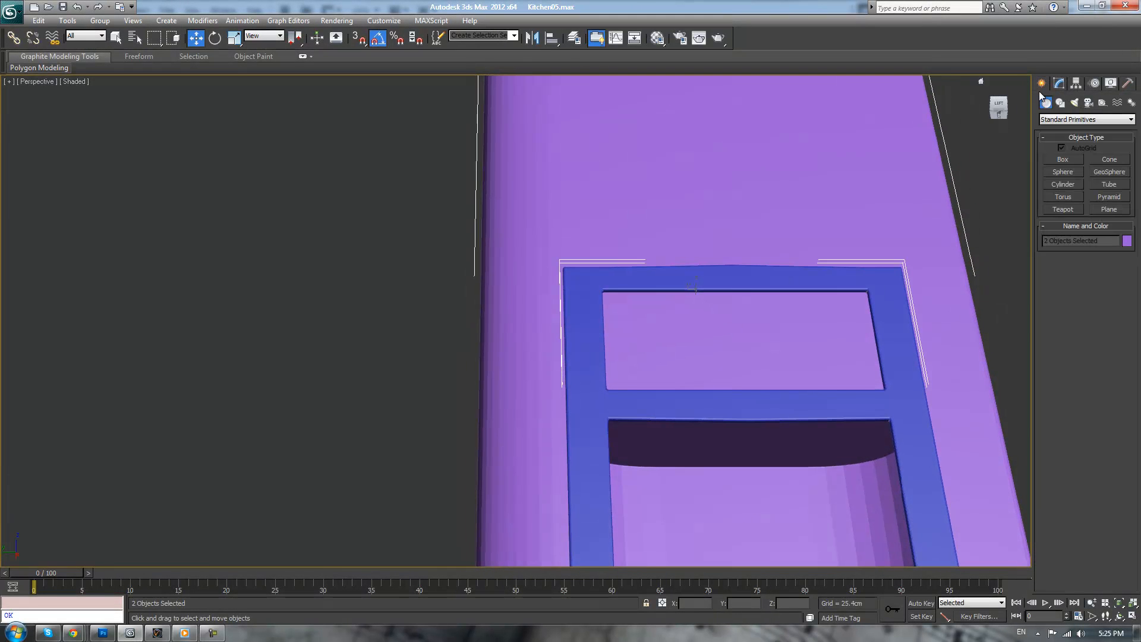
left_click(1109, 185)
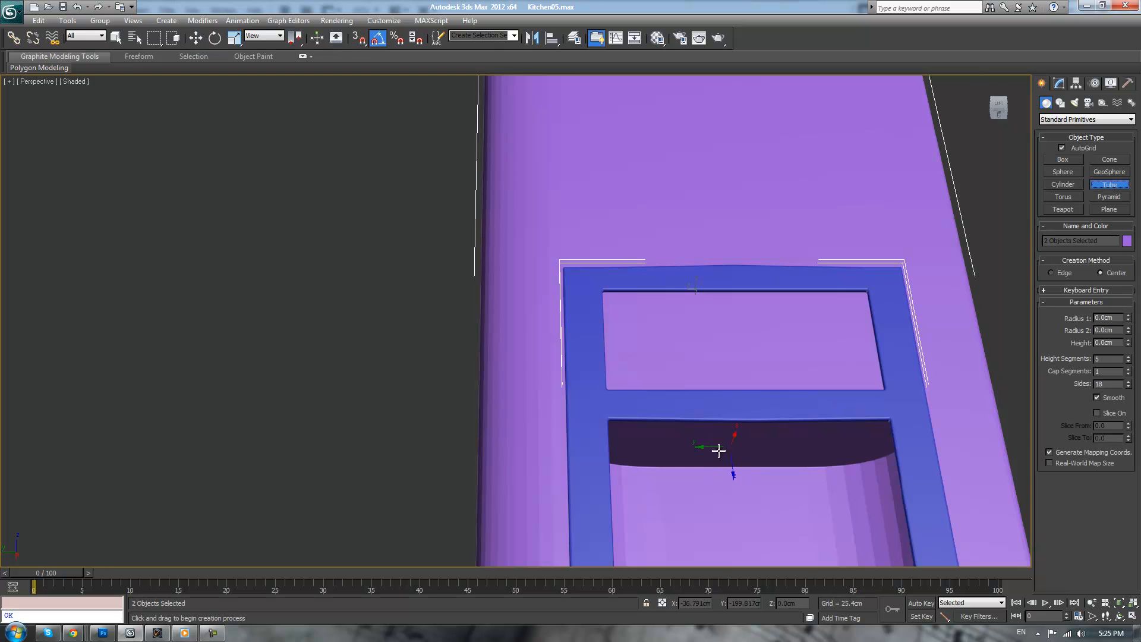
left_click_drag(745, 441, 746, 466)
left_click(744, 461)
left_click(743, 459)
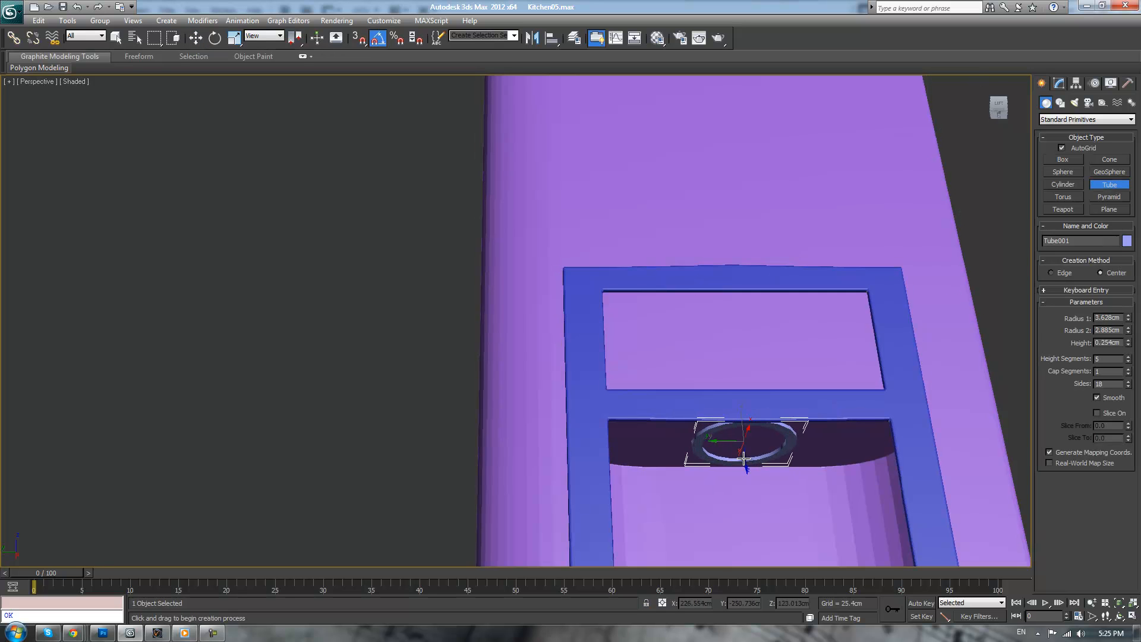
left_click(745, 500)
mouse_move(1129, 319)
left_mouse_down()
mouse_move(1129, 331)
mouse_move(1119, 325)
left_mouse_up()
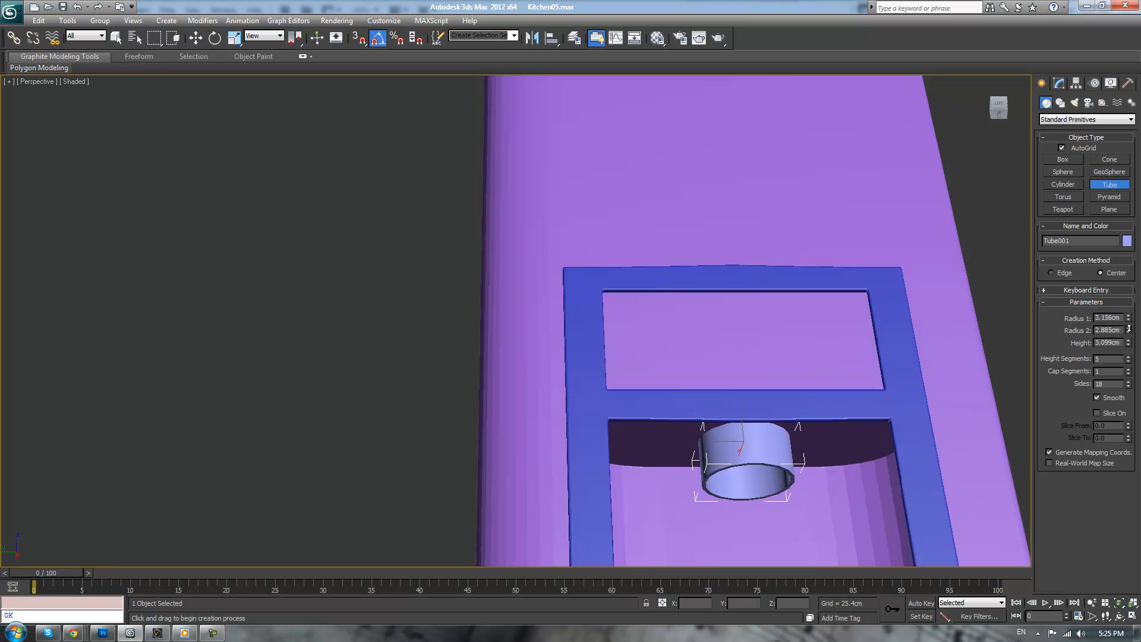
- Convert the tube to an Editable Poly and squash it front to back into an oval
middle_click_drag(780, 450, 737, 428, "alt")
left_click(1058, 85)
key("alt+c")
key("r")
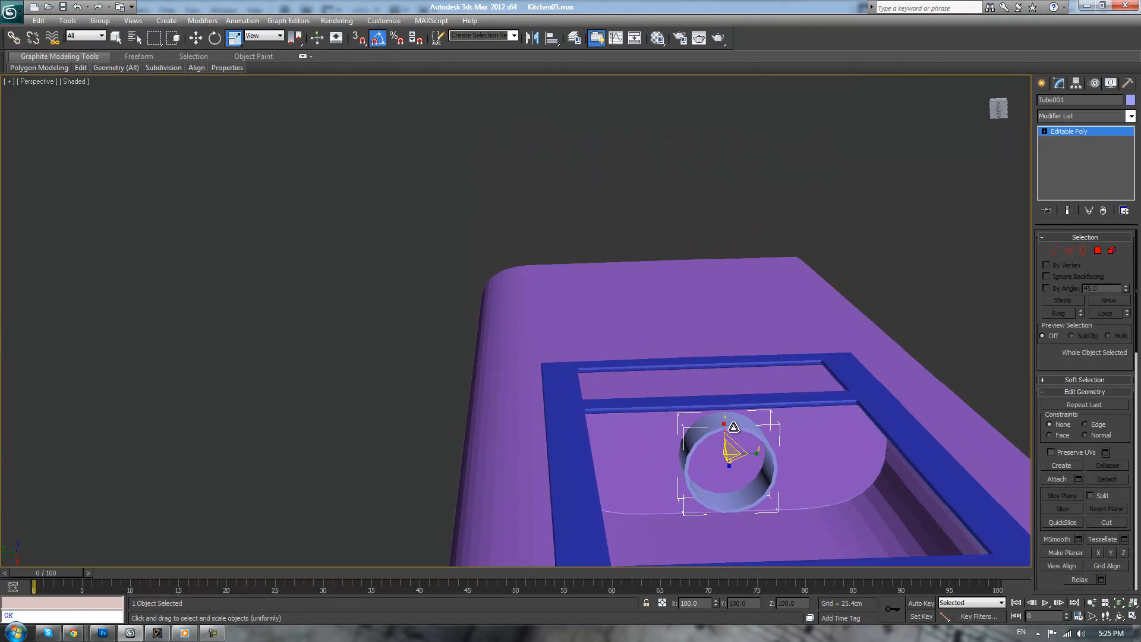
left_click_drag(725, 422, 718, 438)
middle_click_drag(719, 436, 714, 466, "alt")
- Tilt the oval tube slightly and move it up into the recess ceiling so only its lower end protrudes
key("e")
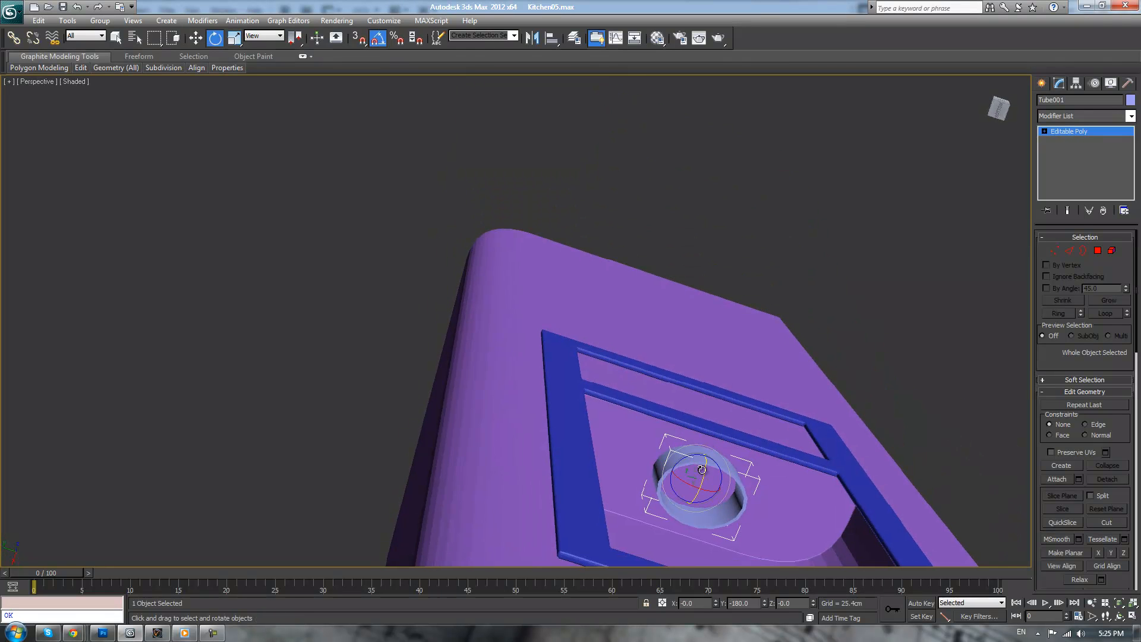
left_click_drag(703, 470, 705, 464)
middle_click_drag(712, 434, 705, 464, "alt")
key("w")
left_click_drag(688, 448, 672, 423)
scroll(699, 449, "down", 4)
middle_click_drag(701, 454, 662, 469, "alt")
scroll(657, 467, "down", 5)
scroll(661, 468, "up", 4)
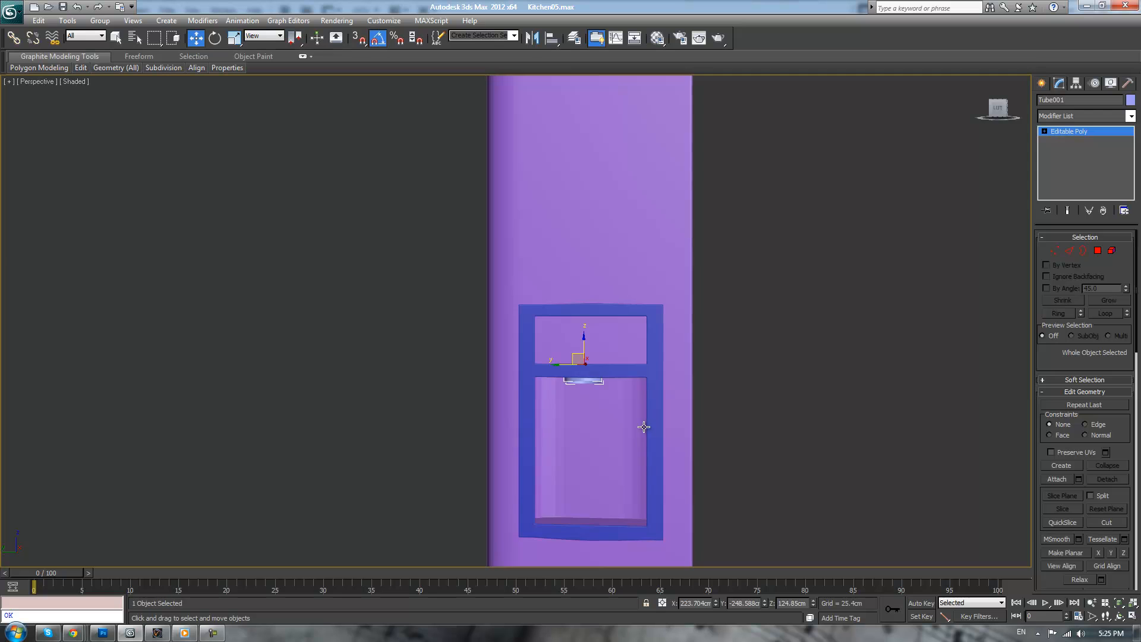
- Shift the tube sideways about 1 cm towards the centre of the dispenser recess in the Left view
key("l")
key("z")
middle_click_drag(634, 352, 565, 228)
scroll(565, 228, "down", 5)
scroll(564, 229, "down", 3)
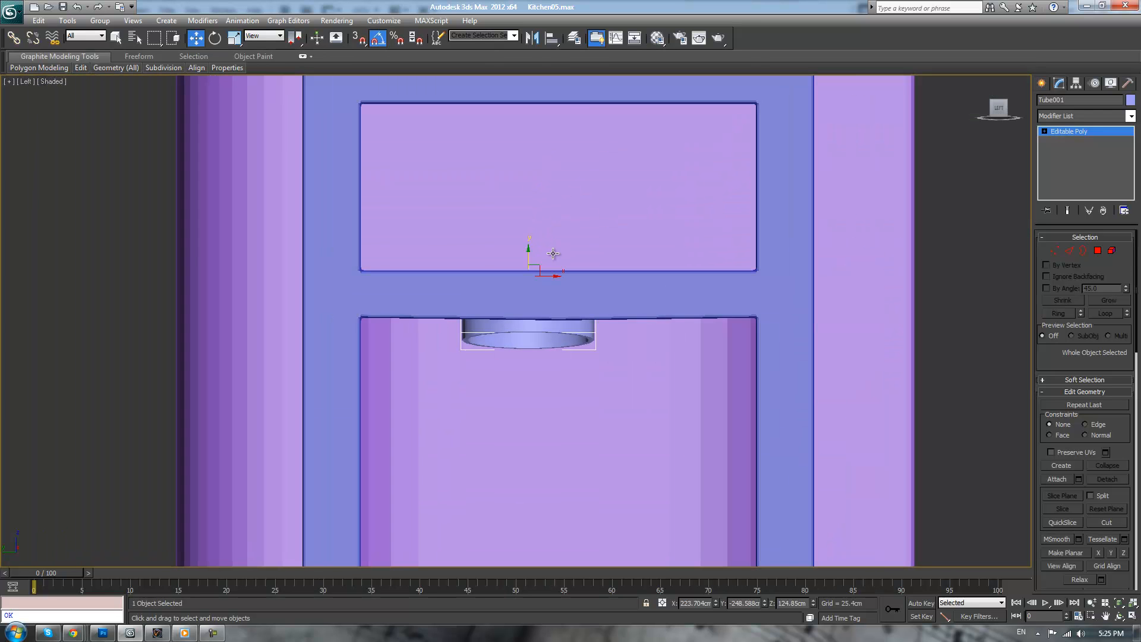
left_click_drag(542, 271, 568, 263)
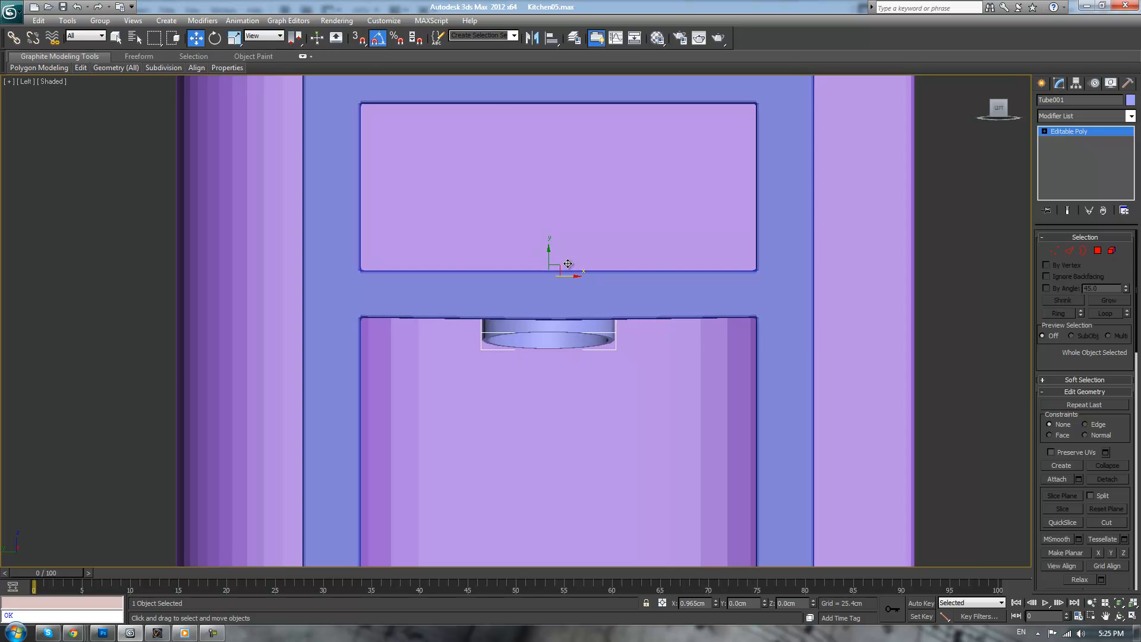
- Raise the door's vertices along the bottom of the recess by about 2.6 cm
scroll(630, 344, "down", 5)
left_click(615, 375)
left_click(1054, 251)
left_click_drag(324, 382, 733, 522)
left_click_drag(522, 428, 528, 409)
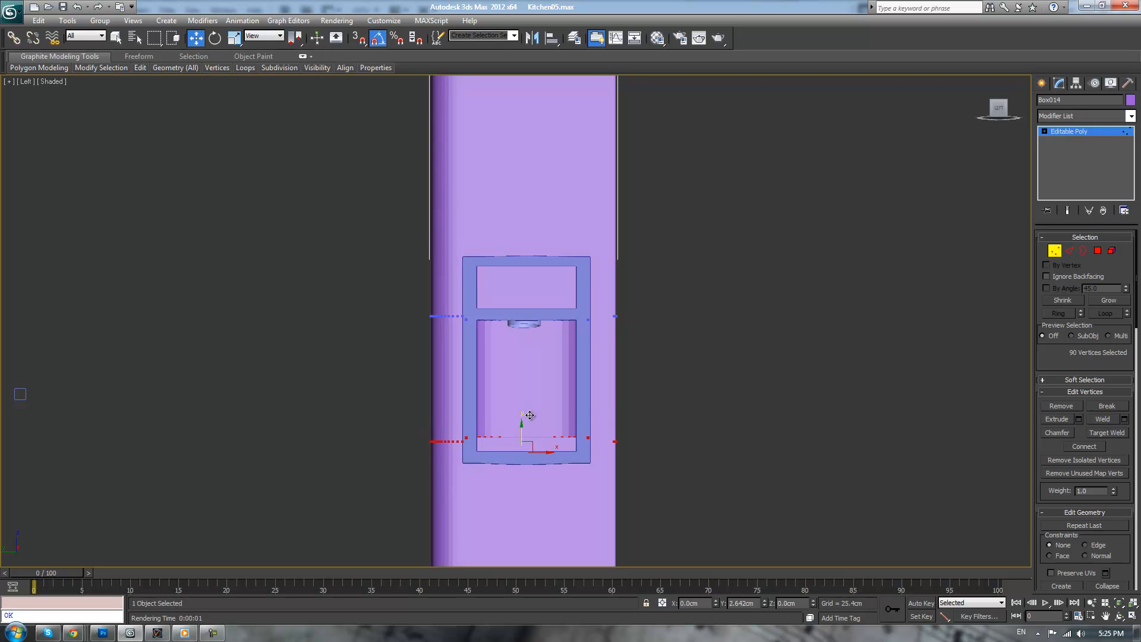
left_click(1109, 132)
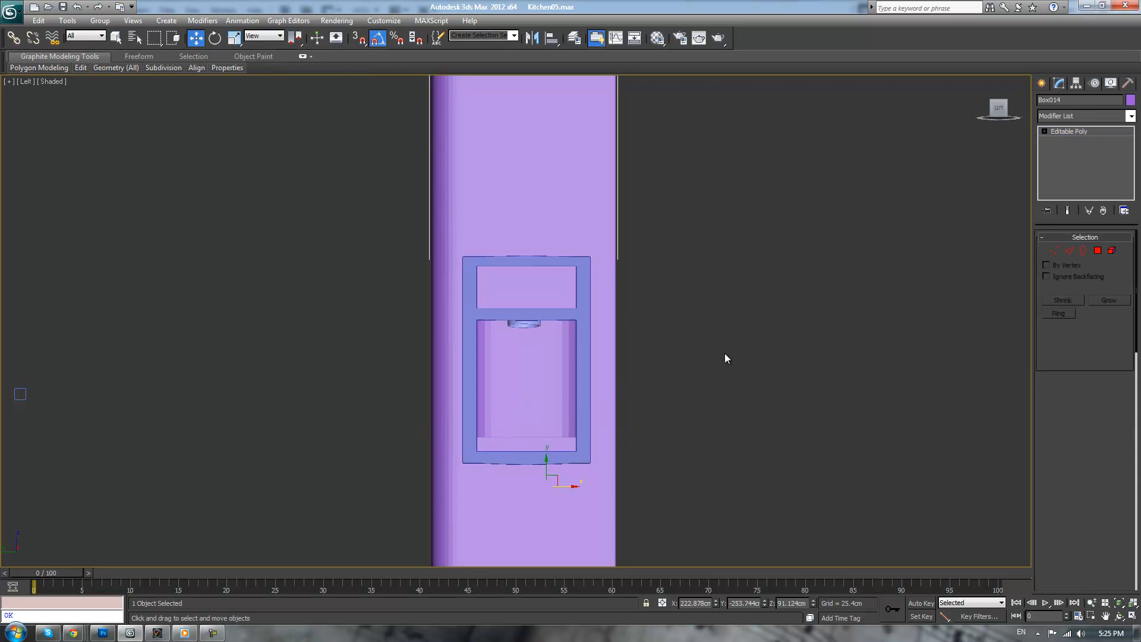
- Raise the vertices of the dispenser frame's bottom bar to line up with the recess's bottom edge
left_click(585, 369)
key("z")
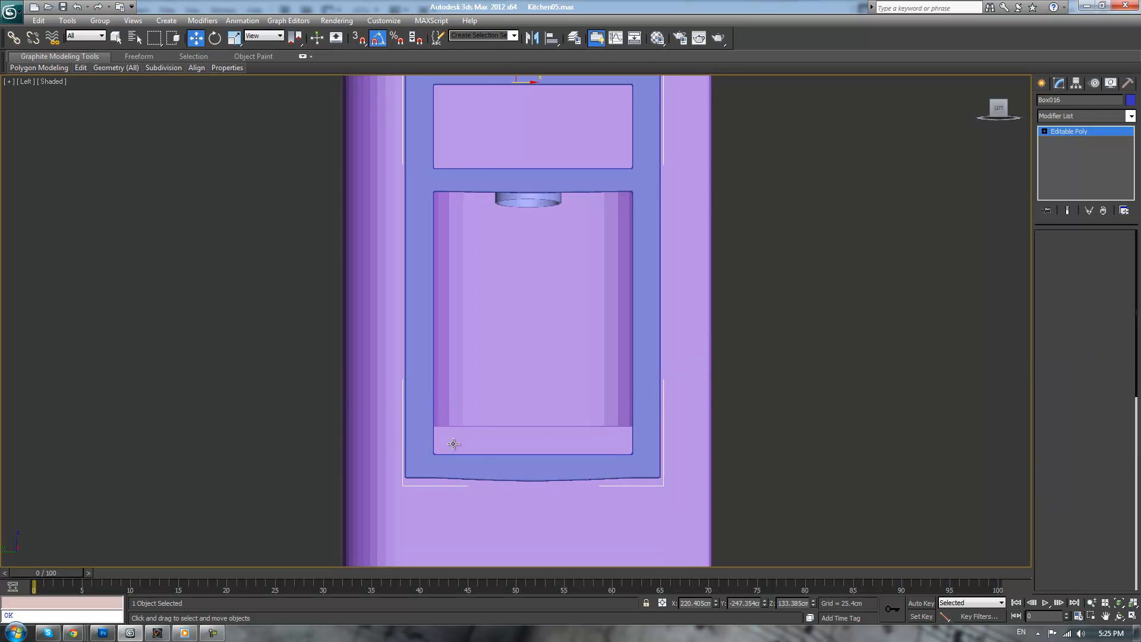
key("1")
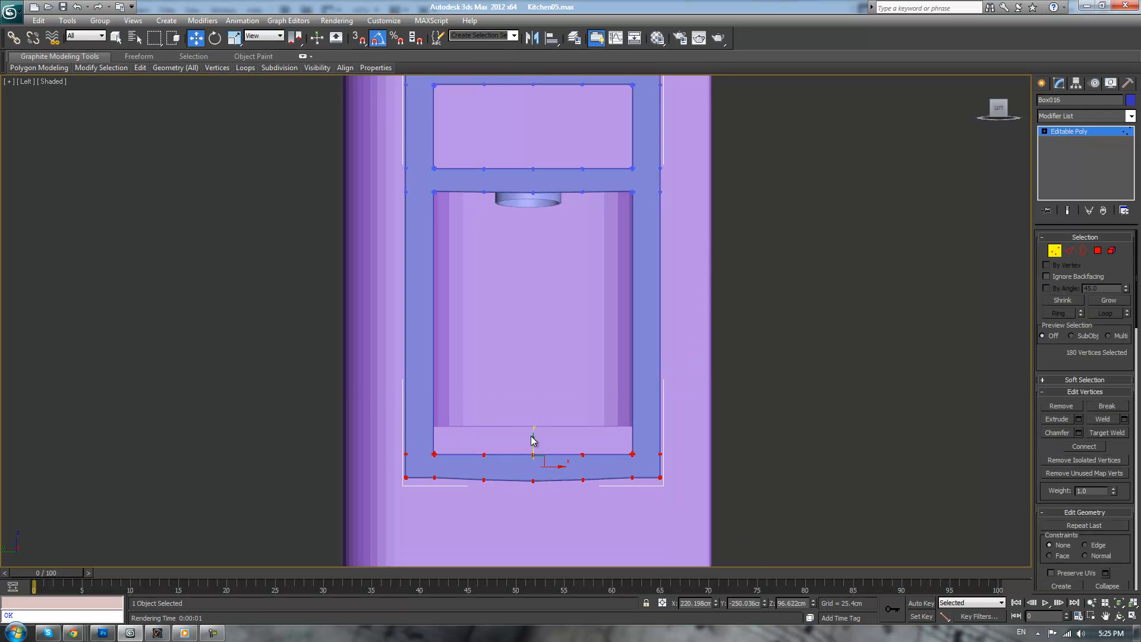
left_click_drag(534, 445, 534, 418)
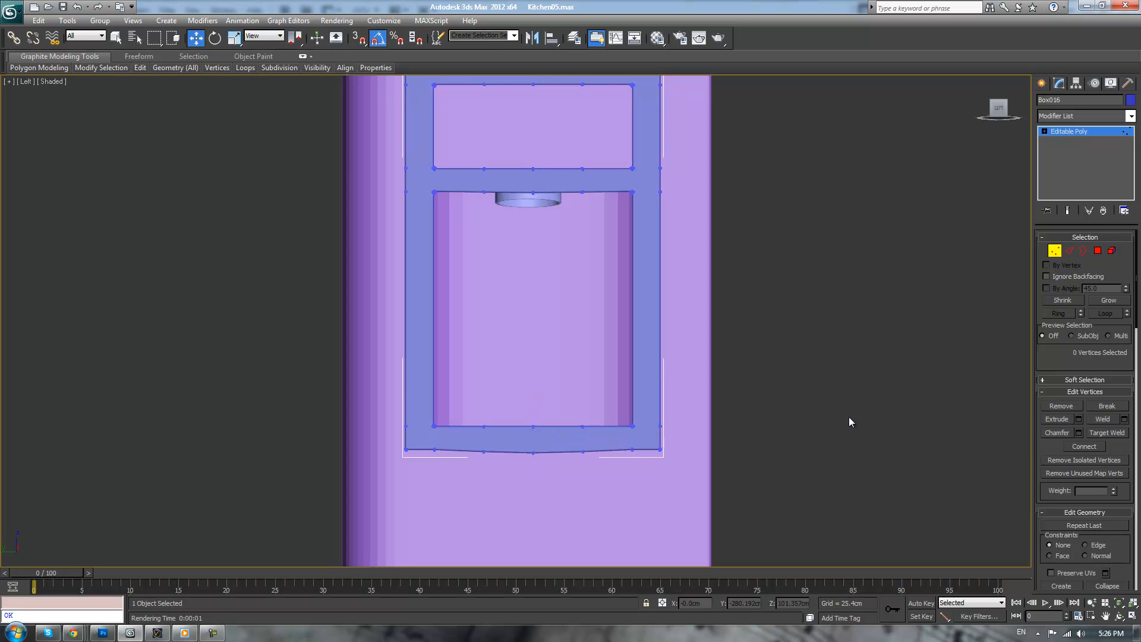
- Leave vertex editing and examine the shortened dispenser and its spout on the isolated door in perspective
key("p")
key("F3")
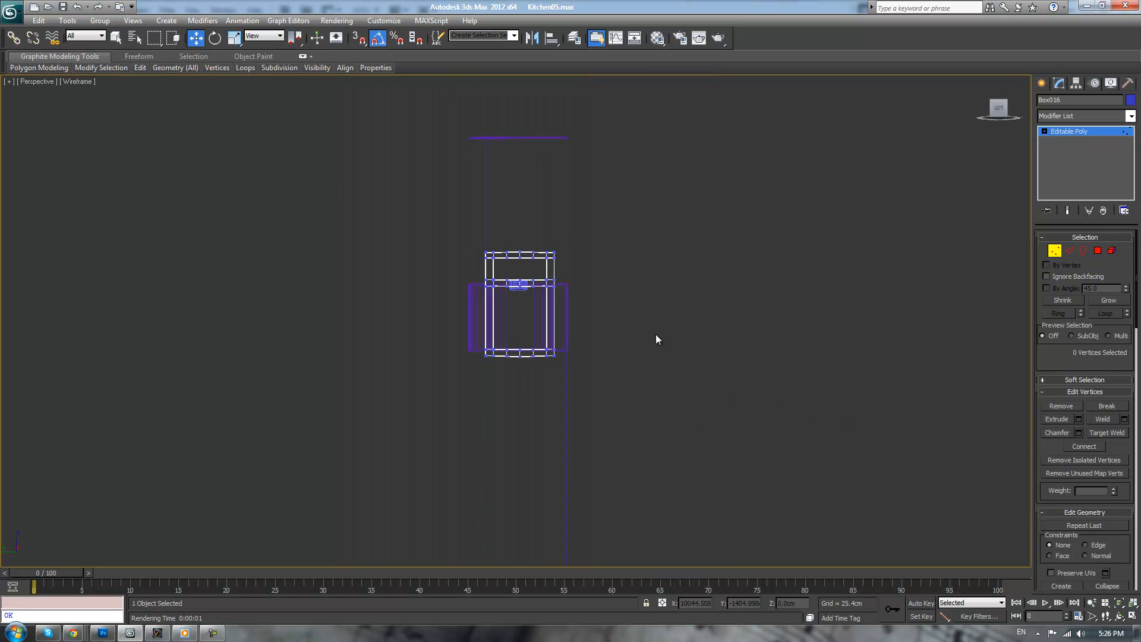
key("F3")
key("F4")
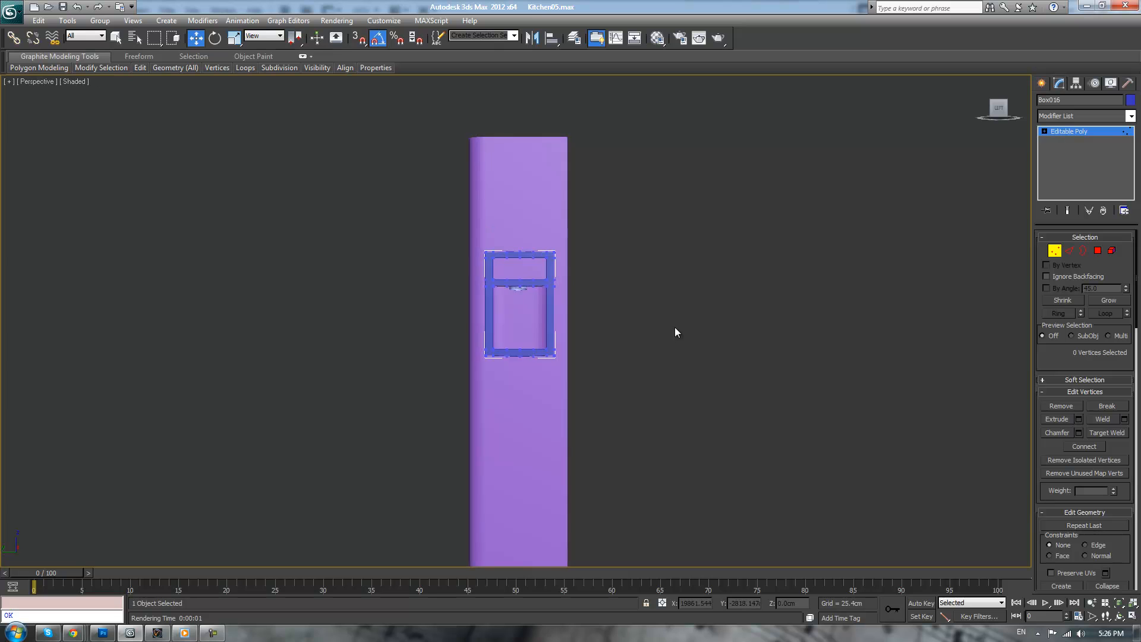
left_click(1087, 131)
left_click(688, 276)
scroll(687, 276, "up", 2)
middle_click_drag(746, 347, 668, 191, "alt")
middle_click_drag(690, 318, 785, 358, "alt")
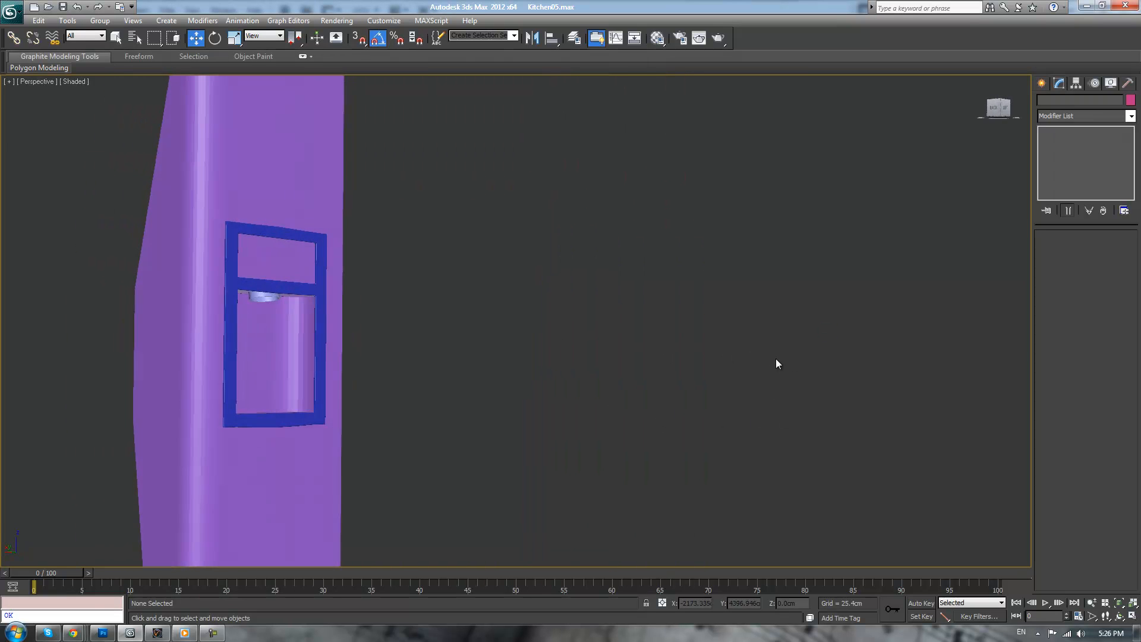
- Leave isolation mode and hide the camera in the kitchen scene
scroll(752, 364, "down", 6)
middle_click_drag(715, 361, 274, 250, "alt")
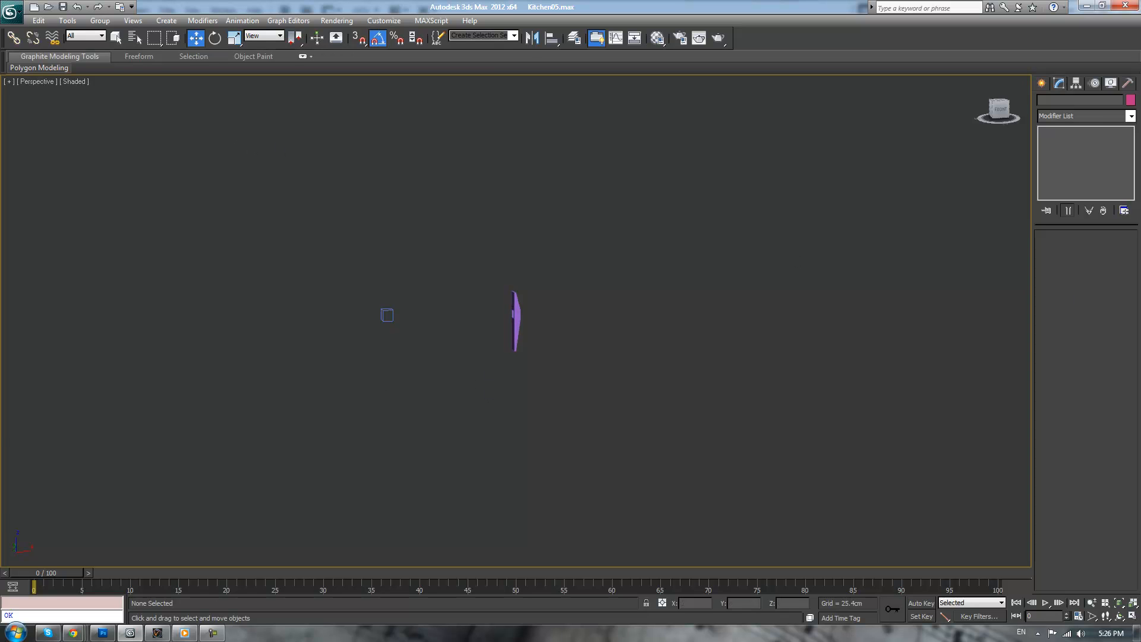
key("alt+q")
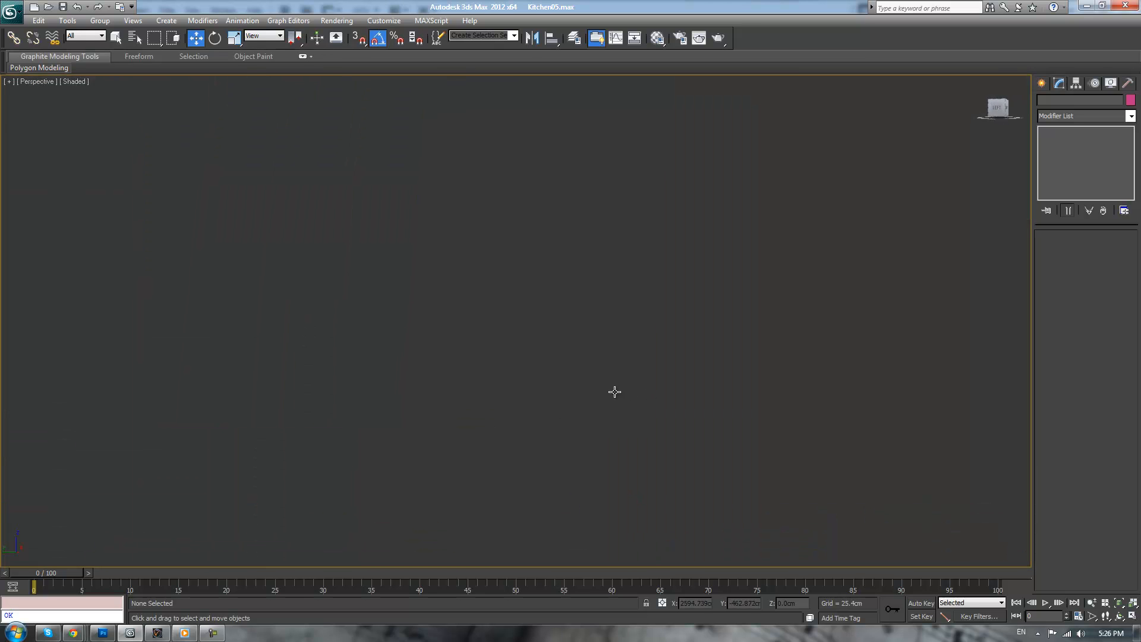
middle_click_drag(593, 364, 541, 355, "alt")
scroll(610, 397, "down", 6)
left_click(538, 346)
right_click(658, 235)
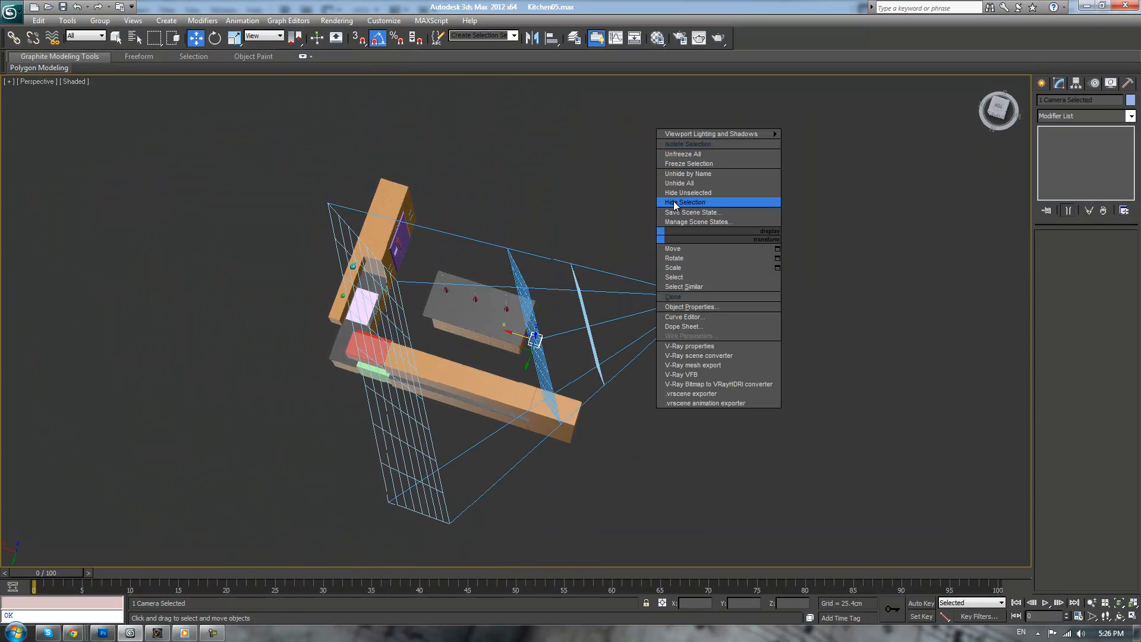
left_click(674, 207)
- Examine the refrigerator doors, handles and water dispenser within the full kitchen in perspective
middle_click_drag(675, 206, 687, 238, "alt")
scroll(688, 238, "up", 5)
scroll(687, 238, "down", 1)
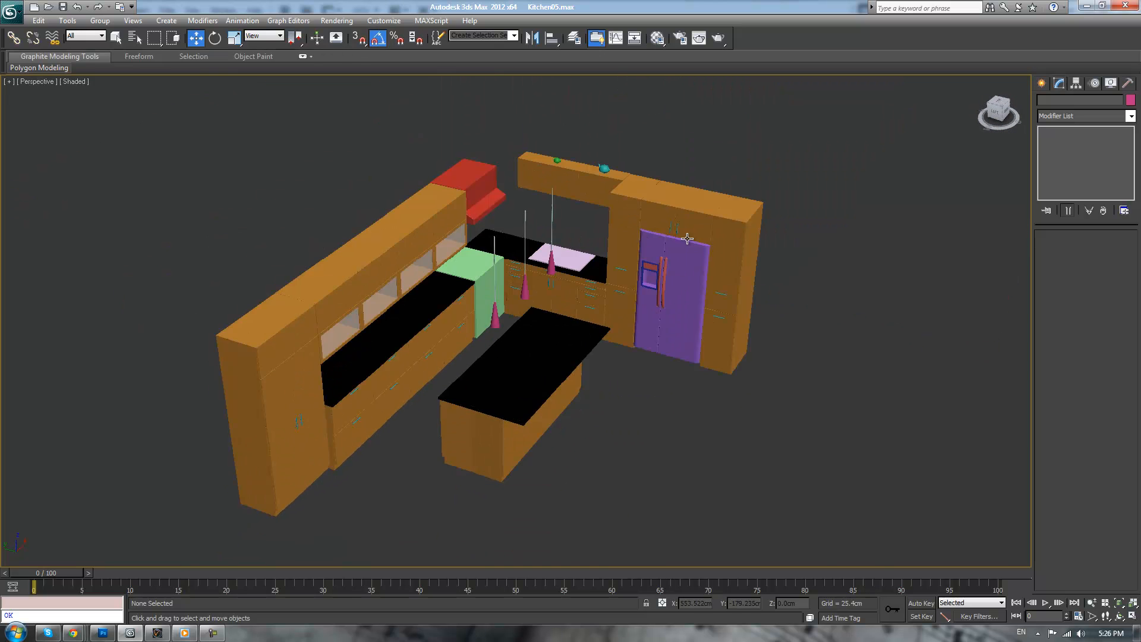
scroll(626, 400, "up", 3)
middle_click_drag(627, 400, 731, 381, "alt")
scroll(731, 381, "up", 3)
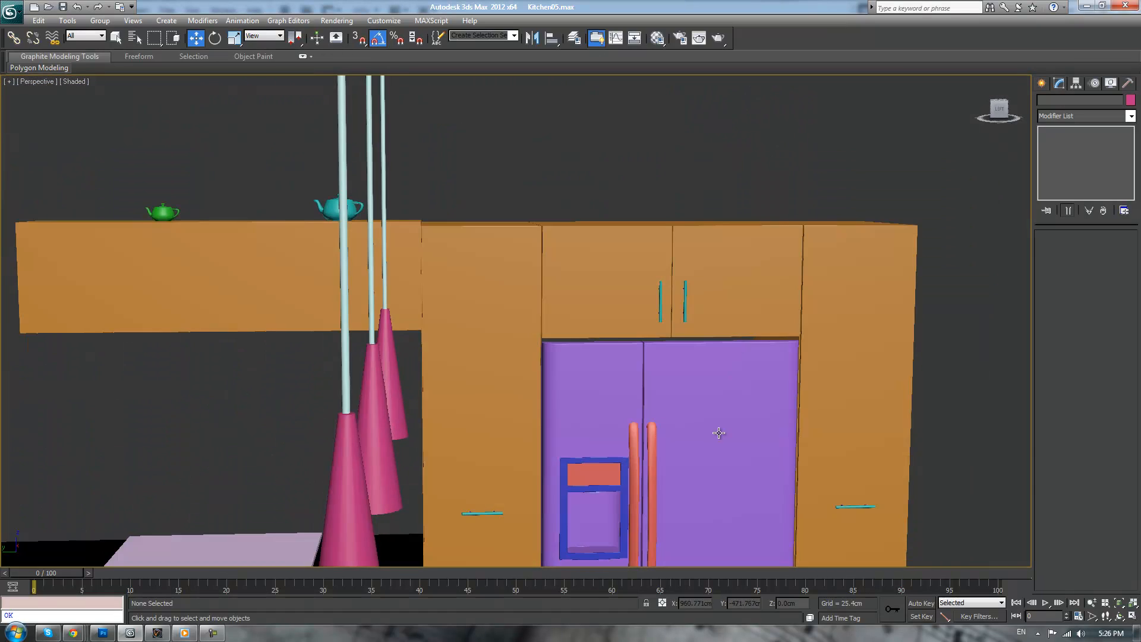
scroll(731, 382, "up", 2)
scroll(710, 412, "up", 2)
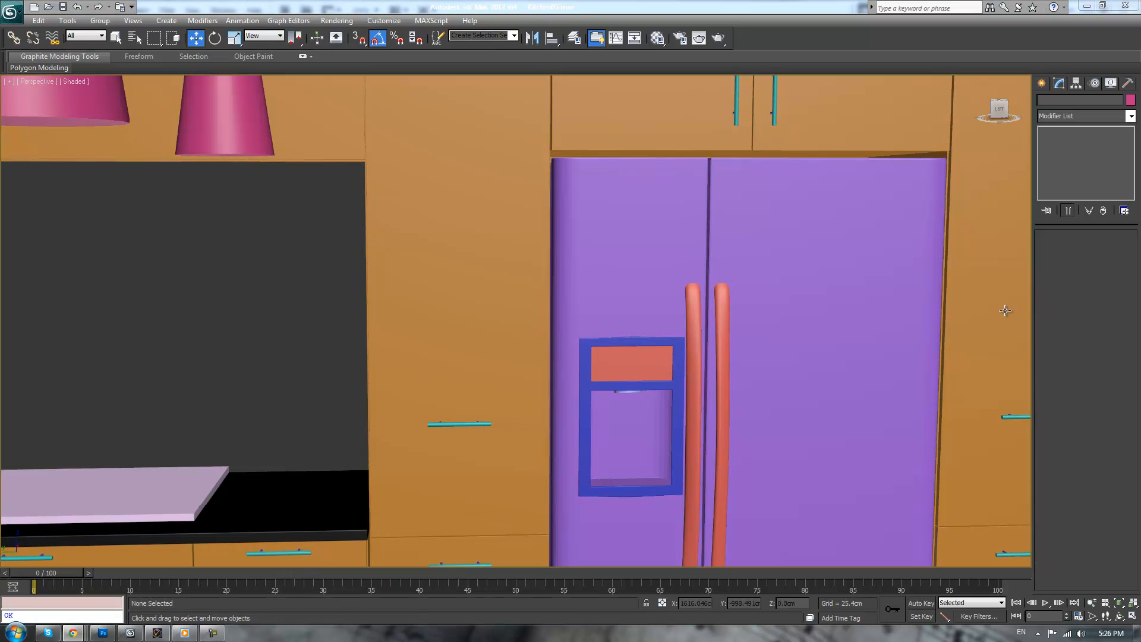
scroll(685, 454, "down", 8)
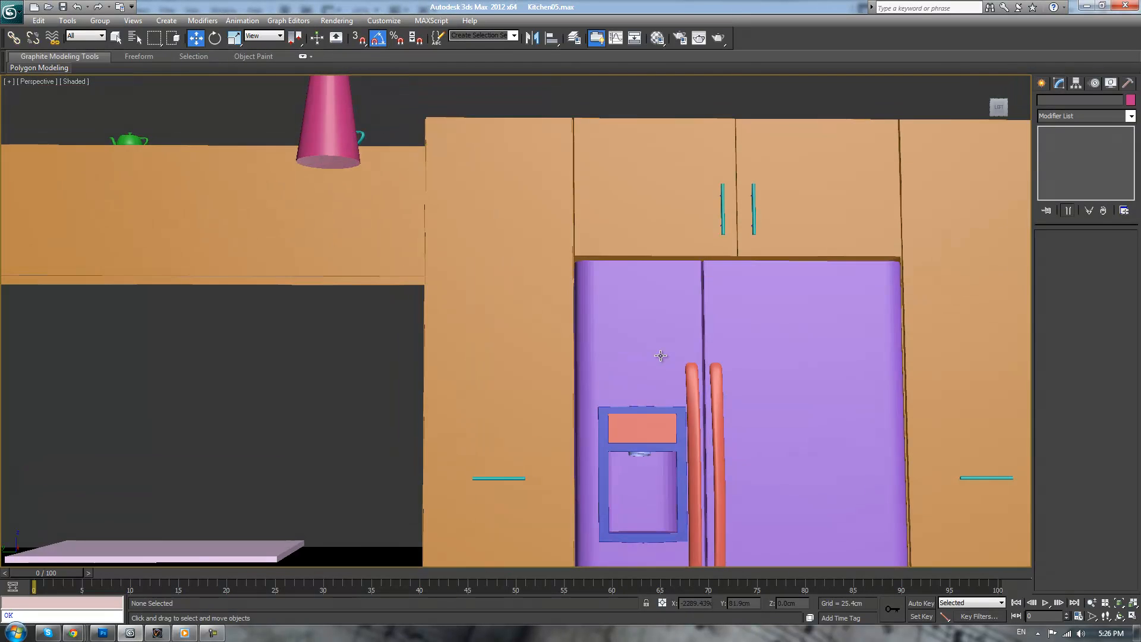
middle_click_drag(659, 354, 658, 392)
scroll(658, 392, "down", 2)
scroll(658, 392, "up", 4)
scroll(989, 344, "down", 3)
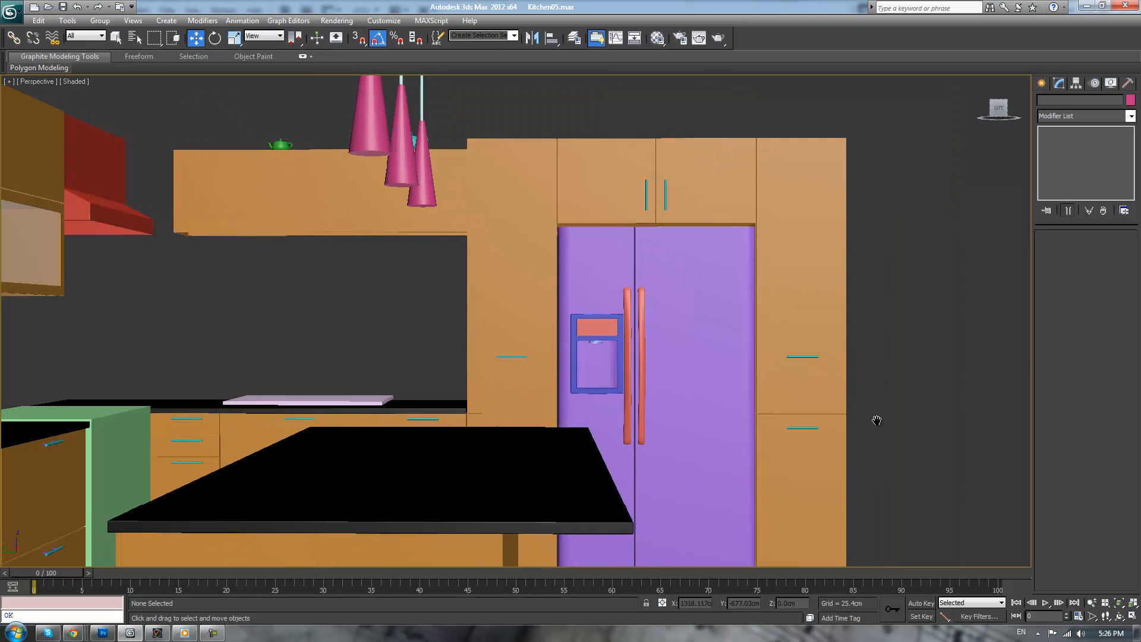
- Draw a box about 50 × 59 × 49 cm on the back of the refrigerator doors with AutoGrid on
middle_click_drag(883, 427, 776, 274)
scroll(776, 274, "down", 3)
middle_click_drag(777, 391, 634, 312, "alt")
scroll(759, 312, "down", 5)
scroll(704, 305, "up", 6)
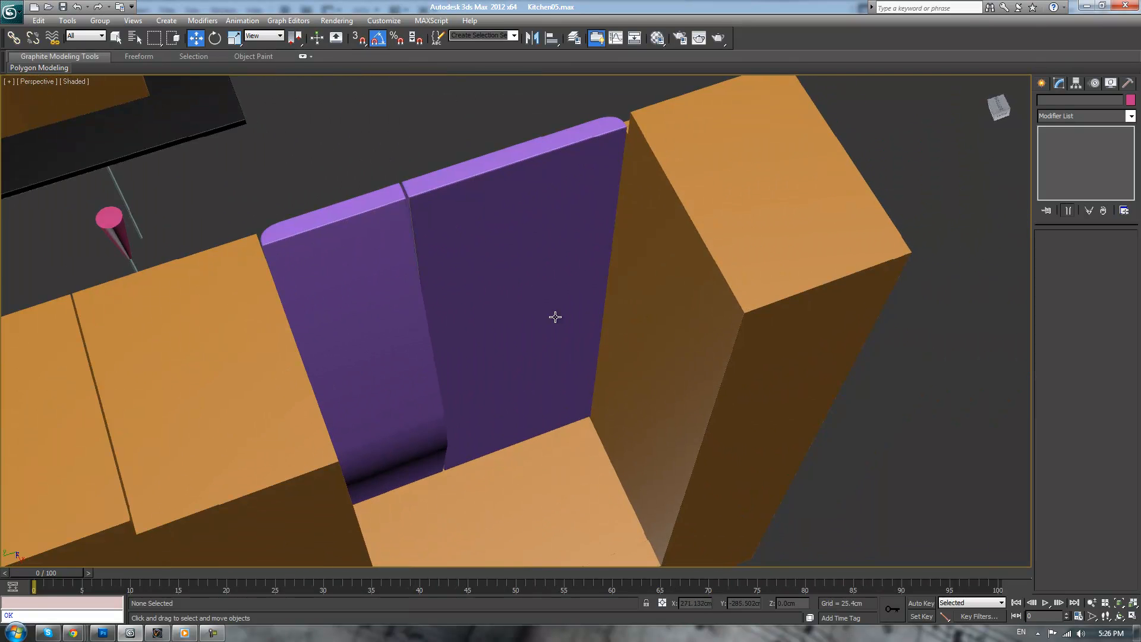
left_click(555, 316)
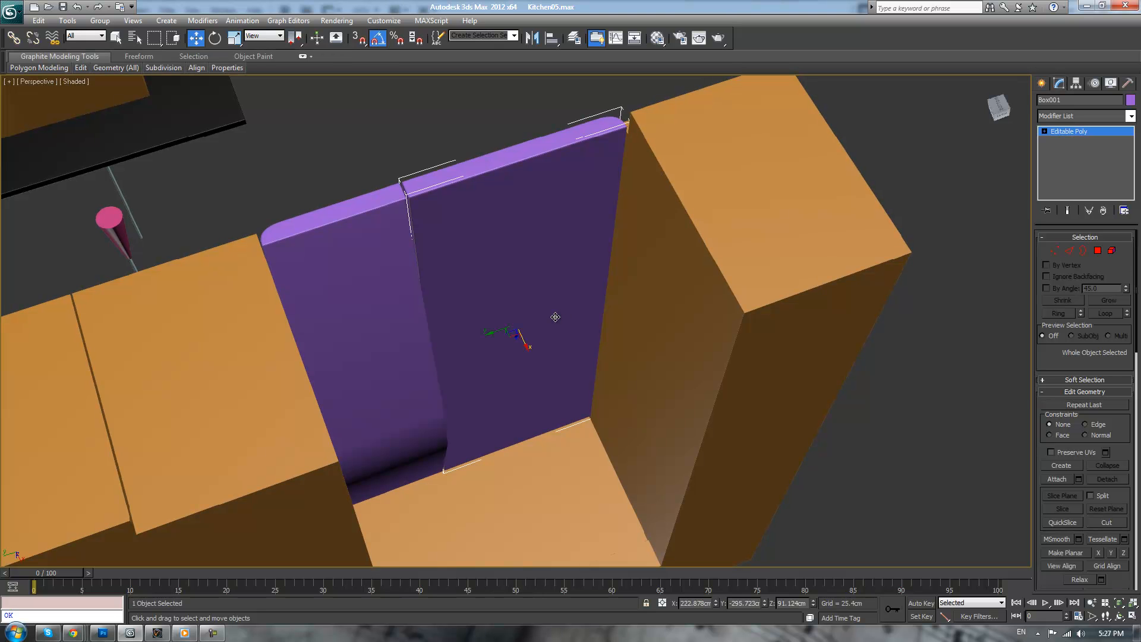
mouse_move(634, 270)
middle_mouse_down("alt")
mouse_move(652, 332)
mouse_move(644, 280)
middle_mouse_up("alt")
left_click(1042, 83)
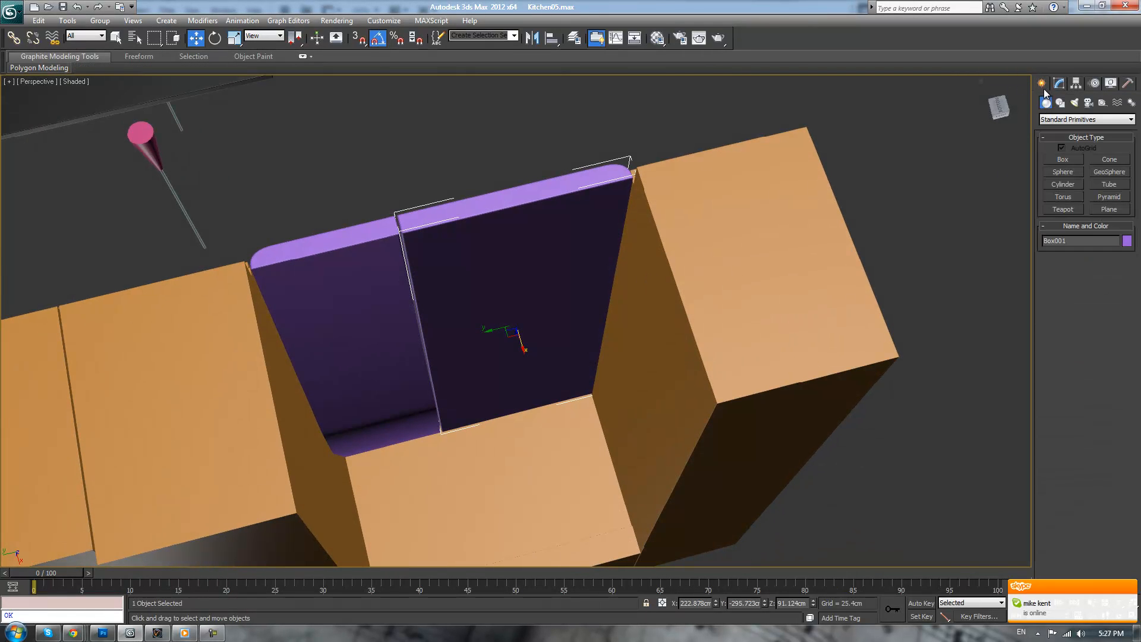
left_click(1055, 159)
middle_click_drag(688, 247, 564, 159, "alt")
left_click_drag(564, 160, 402, 351)
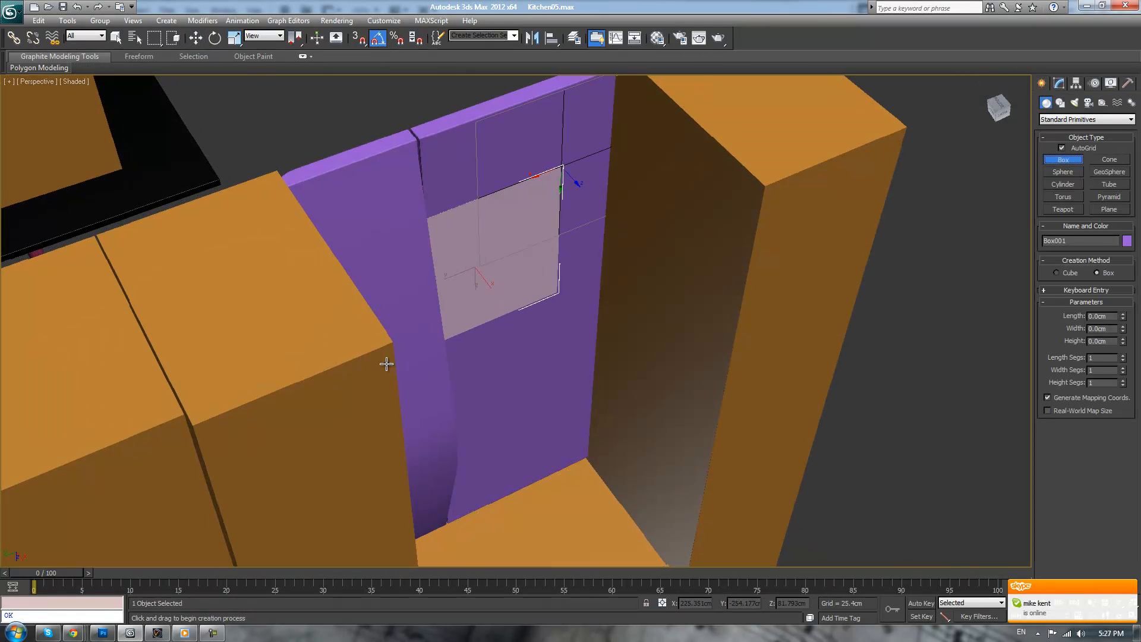
left_click(560, 183)
middle_click_drag(618, 395, 646, 370, "alt")
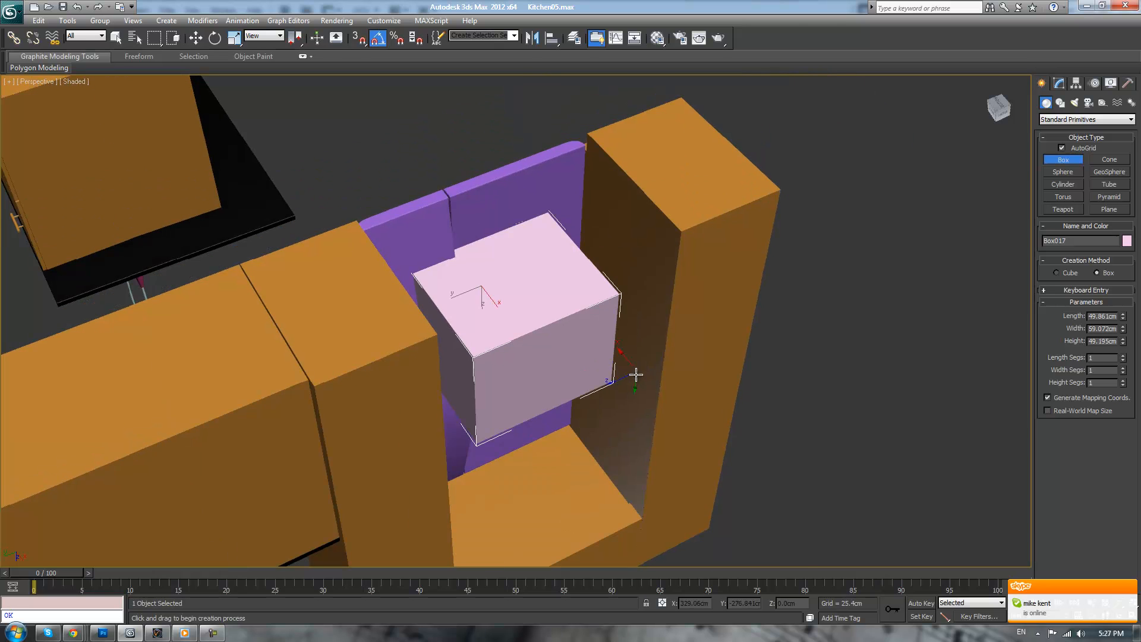
- Convert the box to an Editable Poly and move its side vertices beside the dispenser to the adjoining cabinet in the Top view
key("t")
scroll(638, 368, "down", 3)
key("F3")
scroll(537, 349, "up", 5)
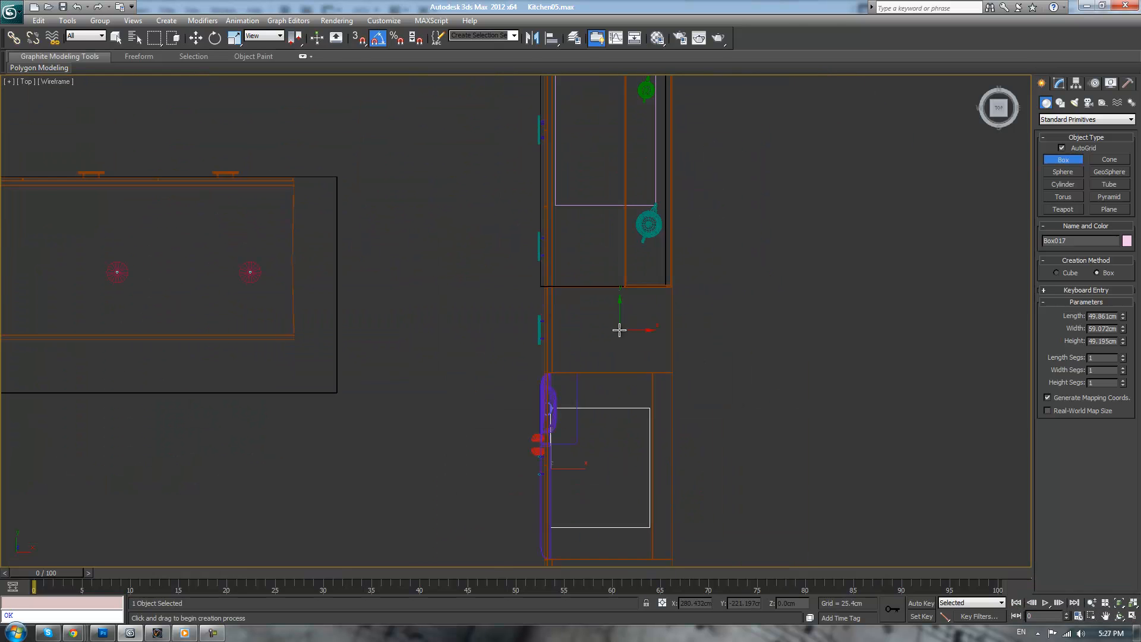
middle_click_drag(664, 380, 495, 295)
key("ctrl+e")
scroll(576, 390, "up", 2)
middle_click_drag(576, 389, 650, 395)
key("1")
scroll(504, 314, "up", 2)
scroll(539, 336, "up", 2)
scroll(410, 249, "up", 5)
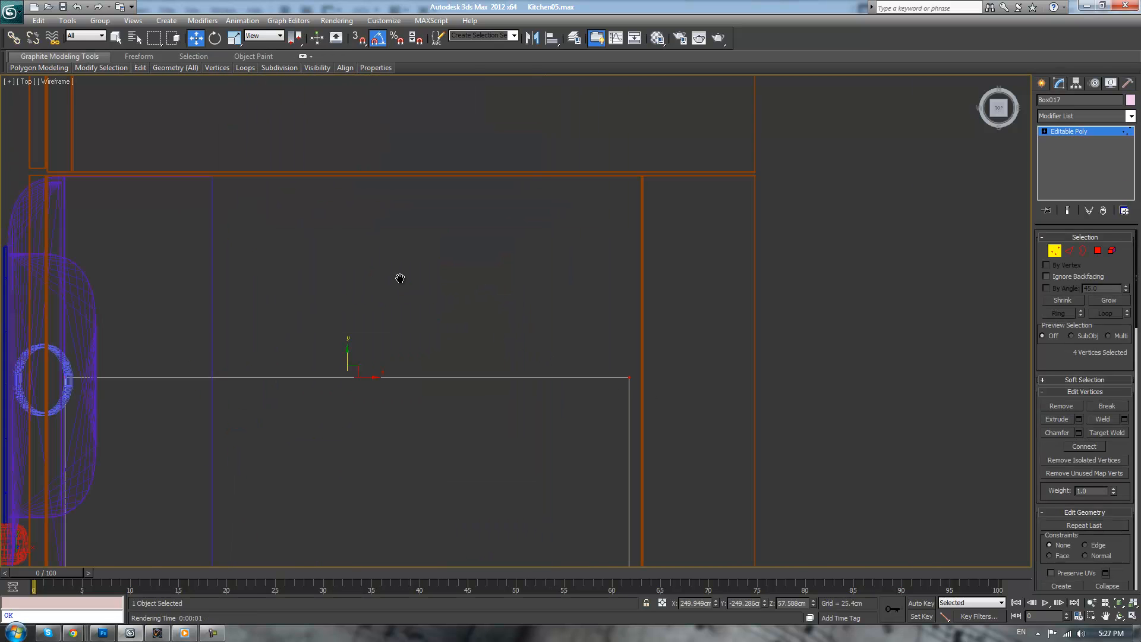
middle_click_drag(337, 341, 506, 362)
left_click_drag(516, 372, 522, 174)
middle_click_drag(523, 175, 604, 454)
left_click_drag(584, 349, 588, 351)
- Move the box's vertices on the side away from the dispenser out to meet the other cabinet
scroll(589, 353, "down", 6)
middle_click_drag(533, 516, 527, 228)
middle_click_drag(522, 363, 523, 280)
left_click_drag(230, 288, 761, 481)
scroll(660, 416, "up", 4)
left_click_drag(533, 269, 536, 443)
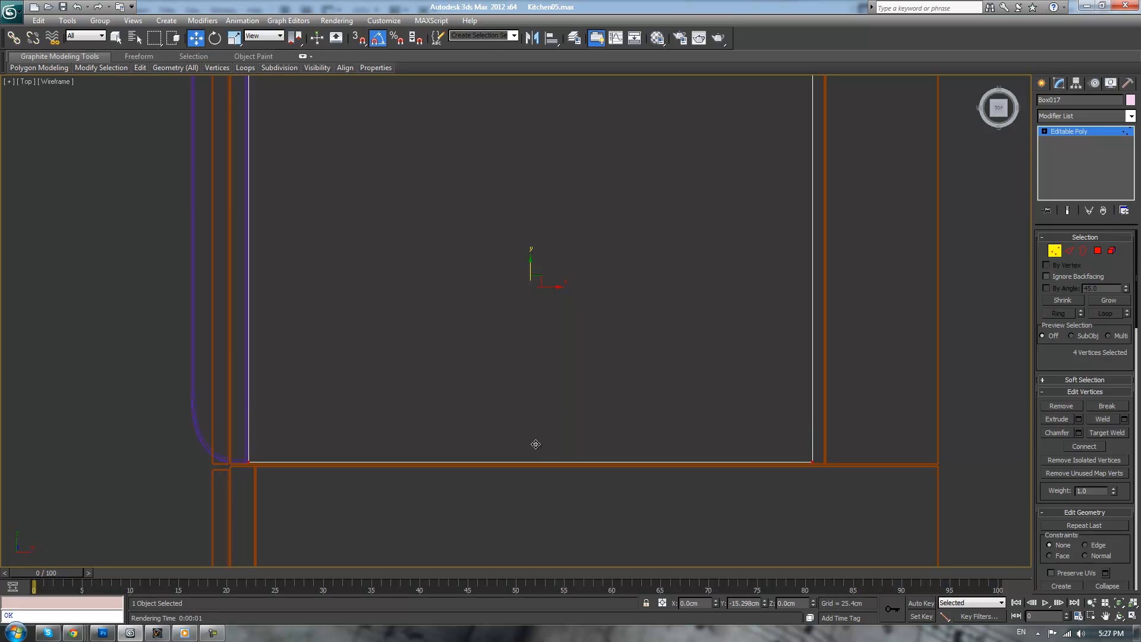
- Move the box's rear vertices back to line up with the back of the cabinets
scroll(711, 317, "down", 4)
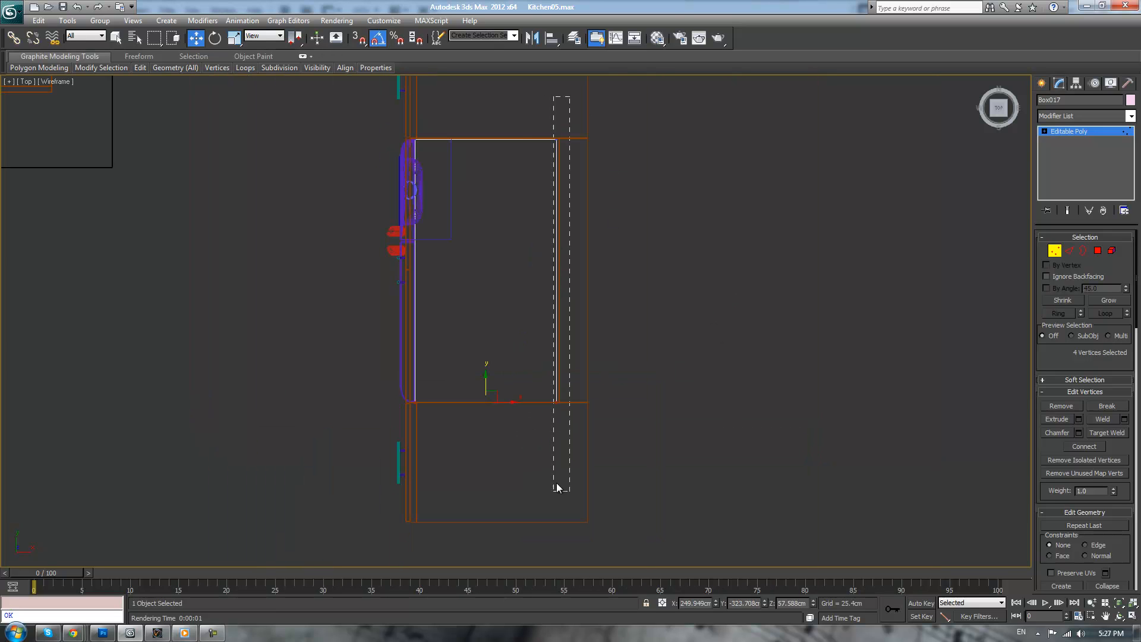
scroll(544, 246, "up", 3)
left_click_drag(588, 296, 641, 293)
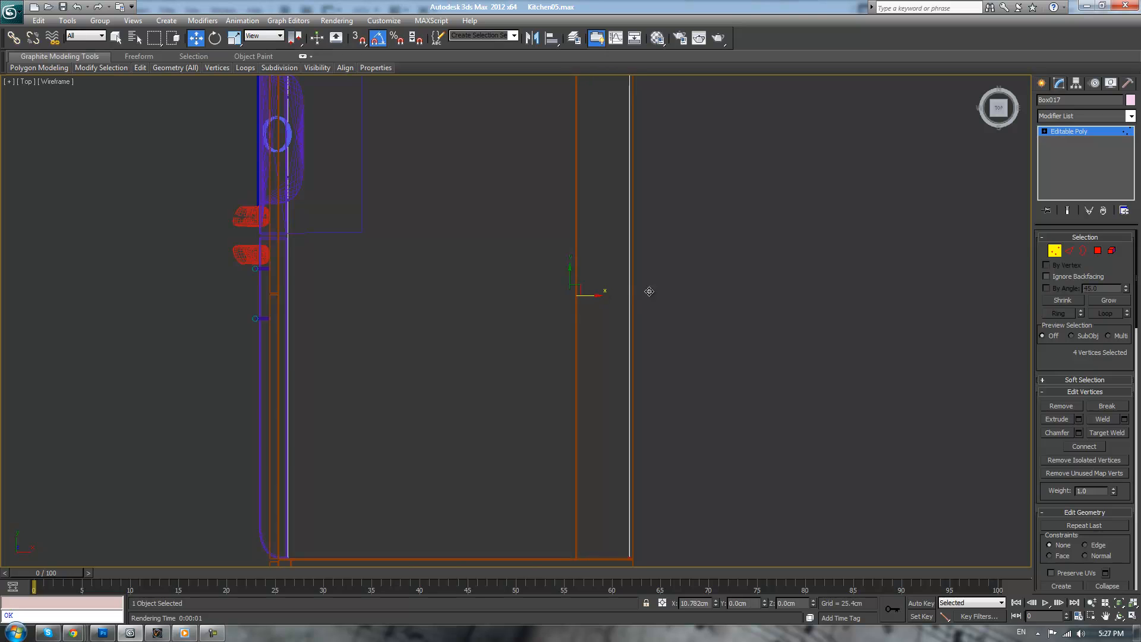
scroll(566, 342, "up", 6)
left_click_drag(501, 375, 483, 376)
scroll(466, 380, "down", 10)
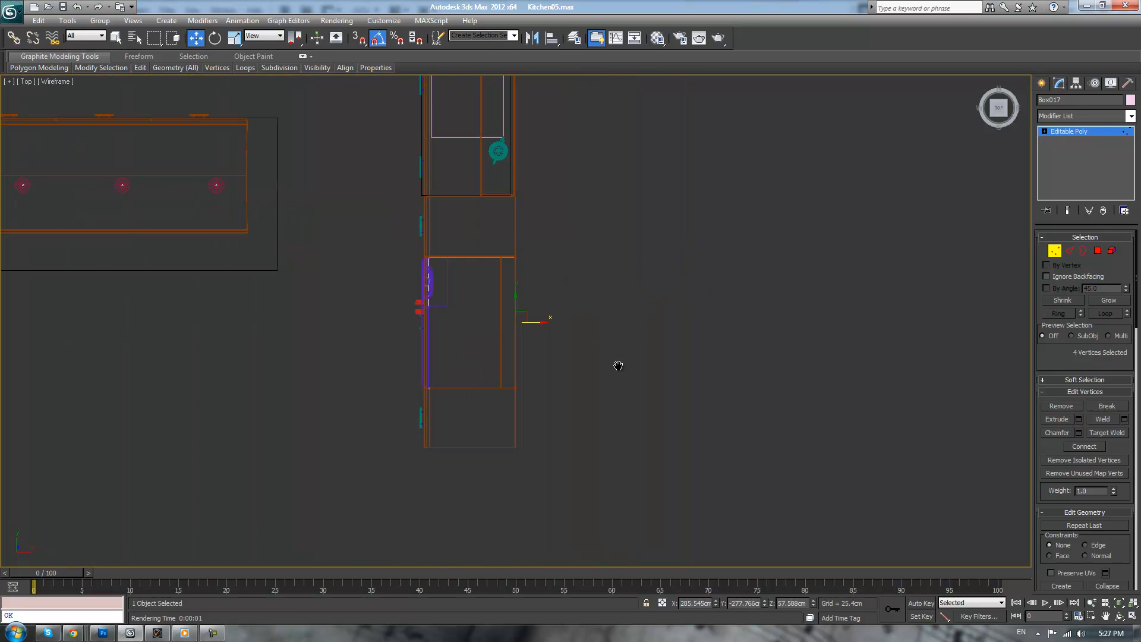
- Raise the box's upper vertices to line up with the top of the refrigerator doors in the Front view
key("f")
middle_click_drag(606, 357, 403, 416)
middle_click_drag(526, 297, 522, 351)
left_click_drag(365, 279, 629, 391)
left_click_drag(521, 326, 539, 210)
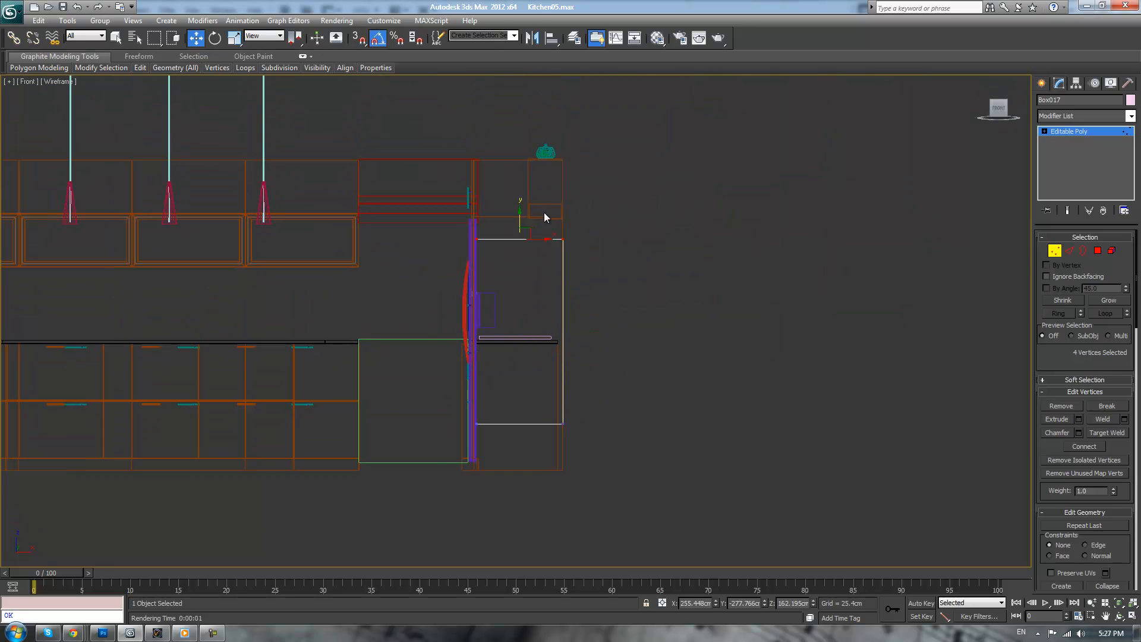
scroll(597, 410, "up", 8)
left_click_drag(762, 502, 766, 276)
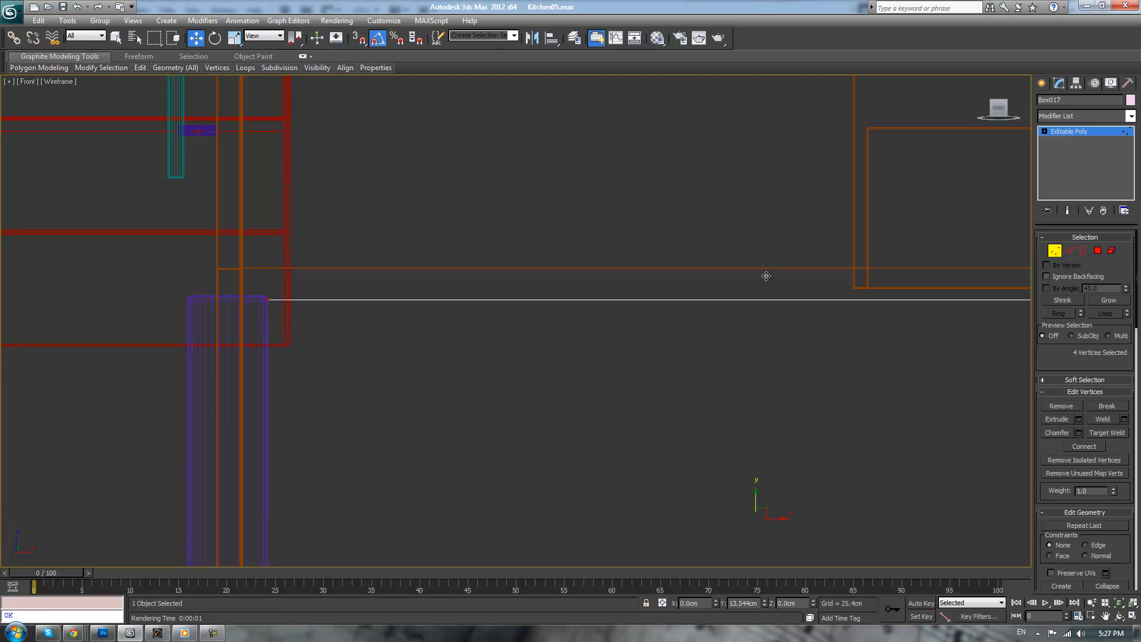
- Lower the box's bottom vertices to line up with the bottom of the refrigerator doors and leave vertex editing
scroll(764, 297, "down", 6)
middle_click_drag(762, 345, 719, 119)
middle_click_drag(713, 440, 722, 24)
left_click_drag(544, 222, 529, 307)
scroll(535, 336, "up", 5)
middle_click_drag(729, 287, 771, 286)
left_click_drag(771, 286, 782, 392)
left_click(1067, 132)
- Chamfer all edges of the box by 0.2 cm, then leave edge editing and deselect it
scroll(824, 390, "down", 2)
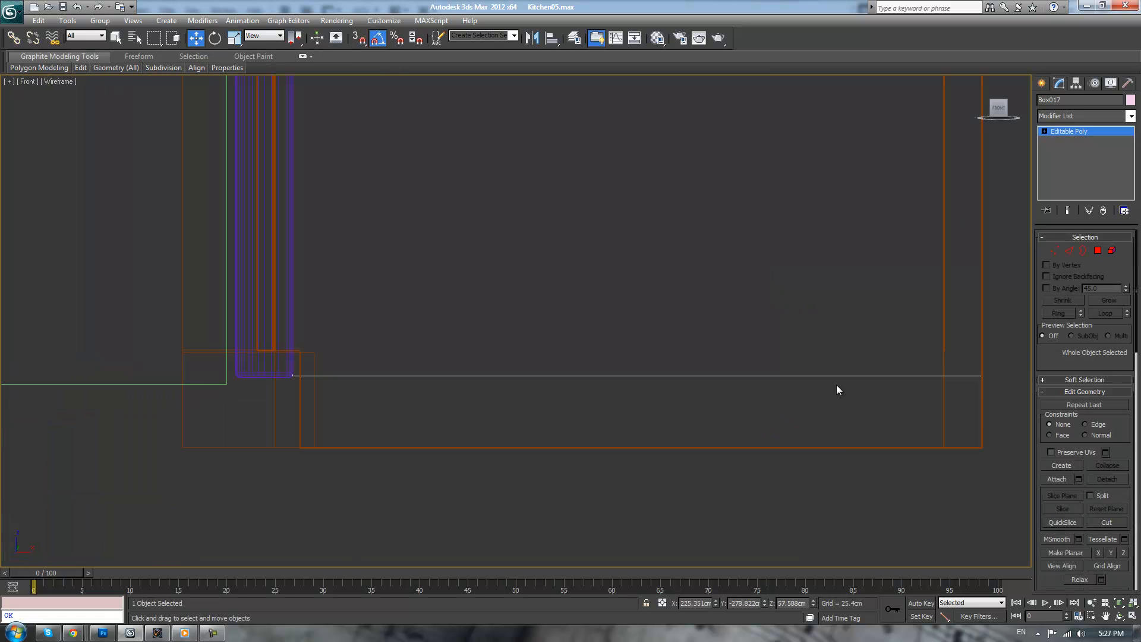
key("2")
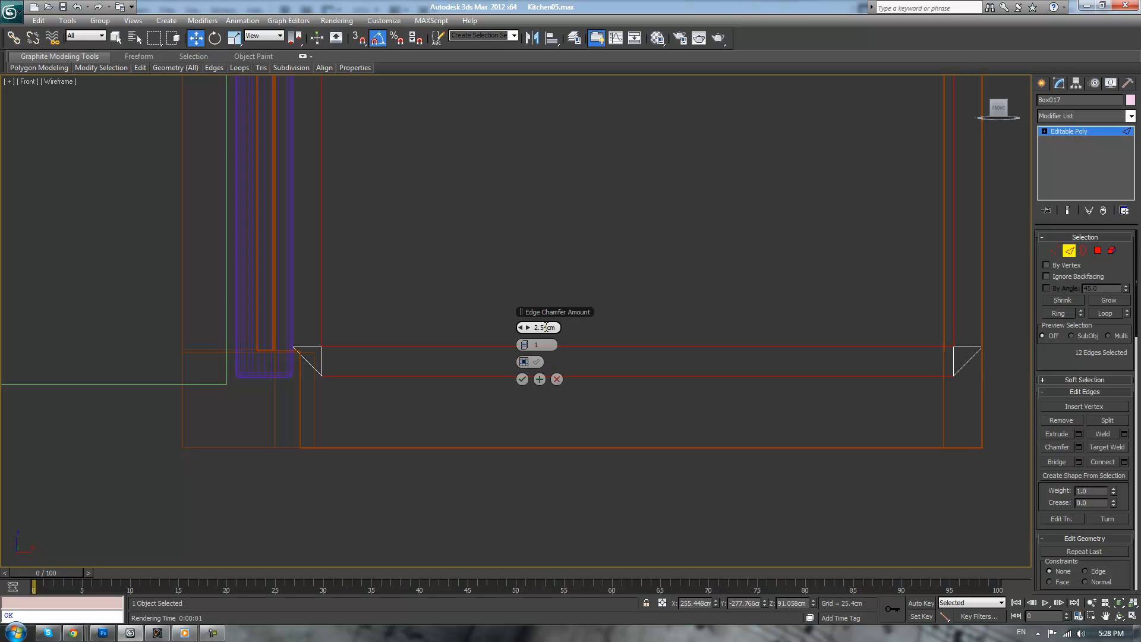
type("2")
key("Tab")
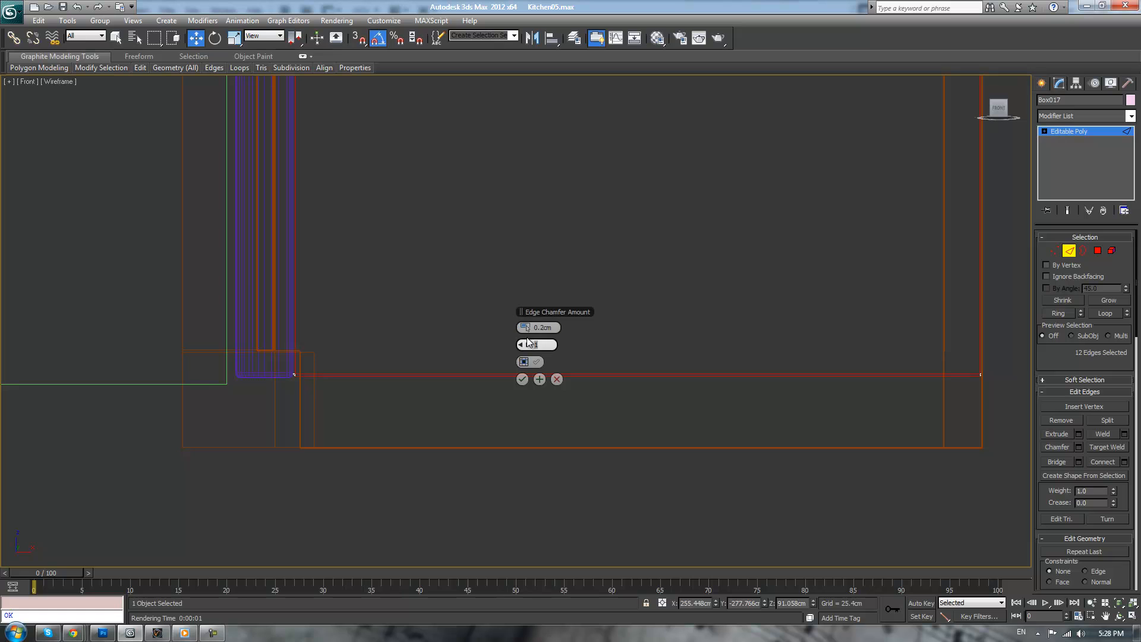
left_click(523, 379)
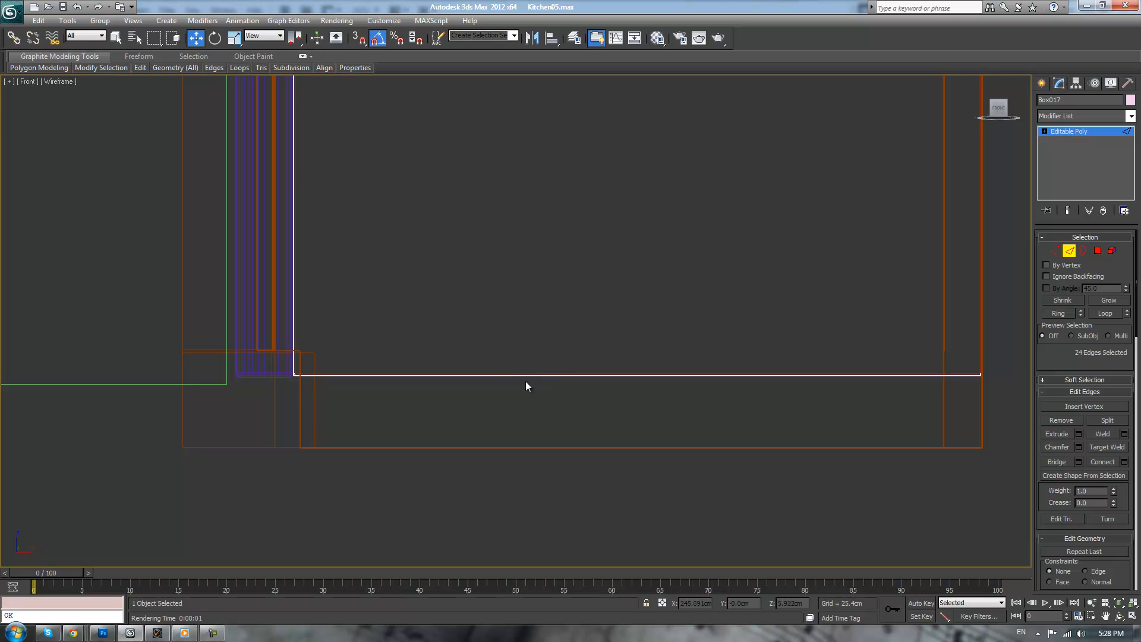
middle_click_drag(550, 484, 608, 436)
left_click(1061, 133)
left_click(768, 498)
- Inspect the new refrigerator body behind the dispenser recess in shaded perspective
scroll(768, 498, "down", 3)
key("p")
key("F3")
scroll(741, 454, "down", 5)
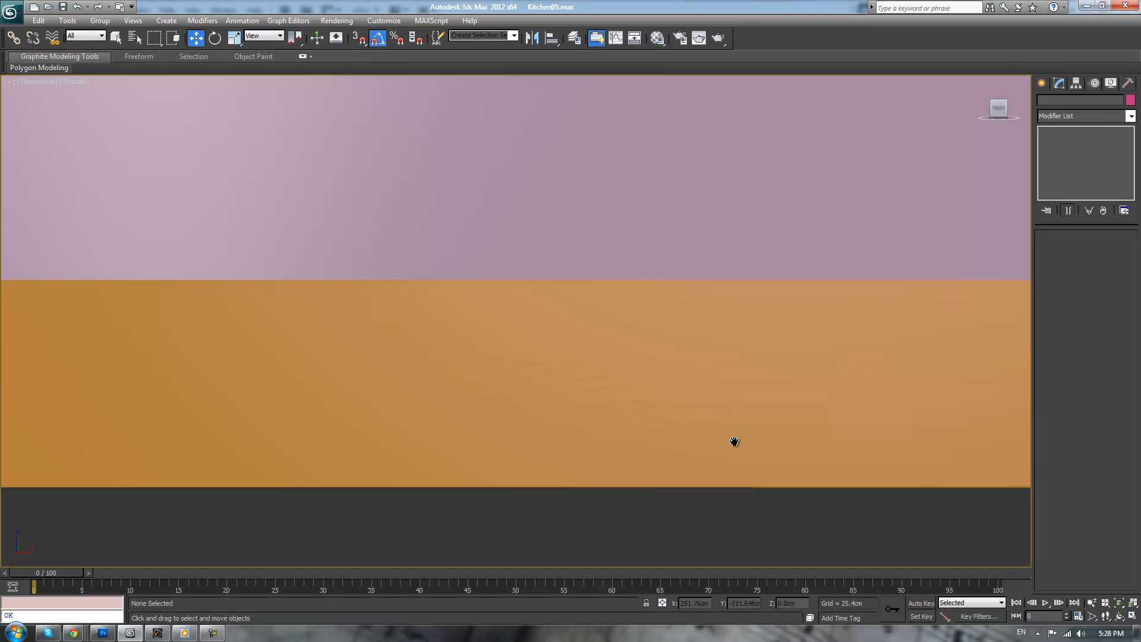
middle_click_drag(701, 360, 745, 384, "alt")
scroll(740, 401, "up", 10)
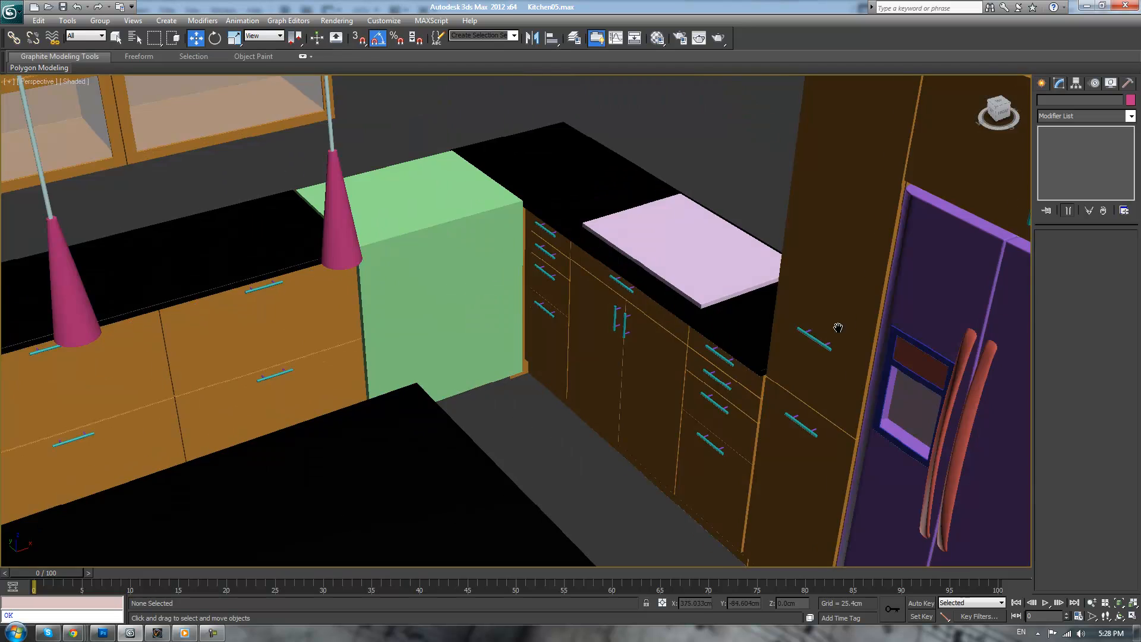
middle_click_drag(766, 334, 686, 324, "alt")
scroll(694, 371, "down", 5)
middle_click_drag(571, 318, 663, 334, "alt")
scroll(598, 371, "down", 4)
middle_click_drag(752, 340, 631, 382)
scroll(647, 394, "up", 4)
left_click(613, 338)
scroll(585, 321, "up", 6)
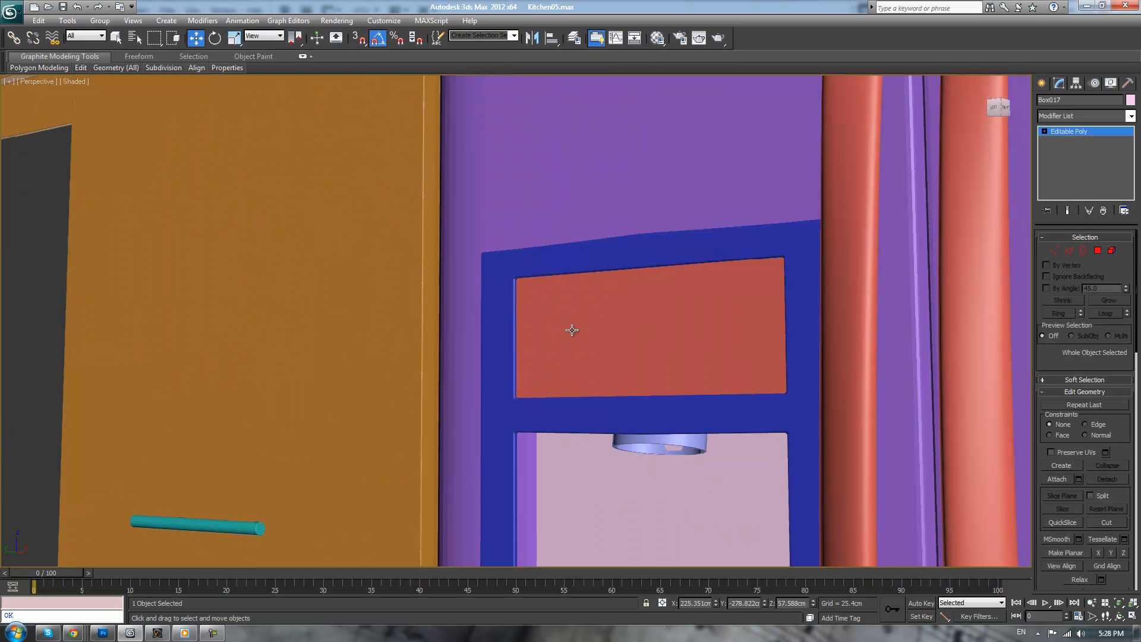
- Select the polygon at the back of the dispenser recess on the door and inspect the recess in wireframe
scroll(586, 321, "down", 6)
middle_click_drag(585, 321, 617, 341, "alt")
scroll(617, 341, "up", 5)
left_click(617, 328)
key("F4")
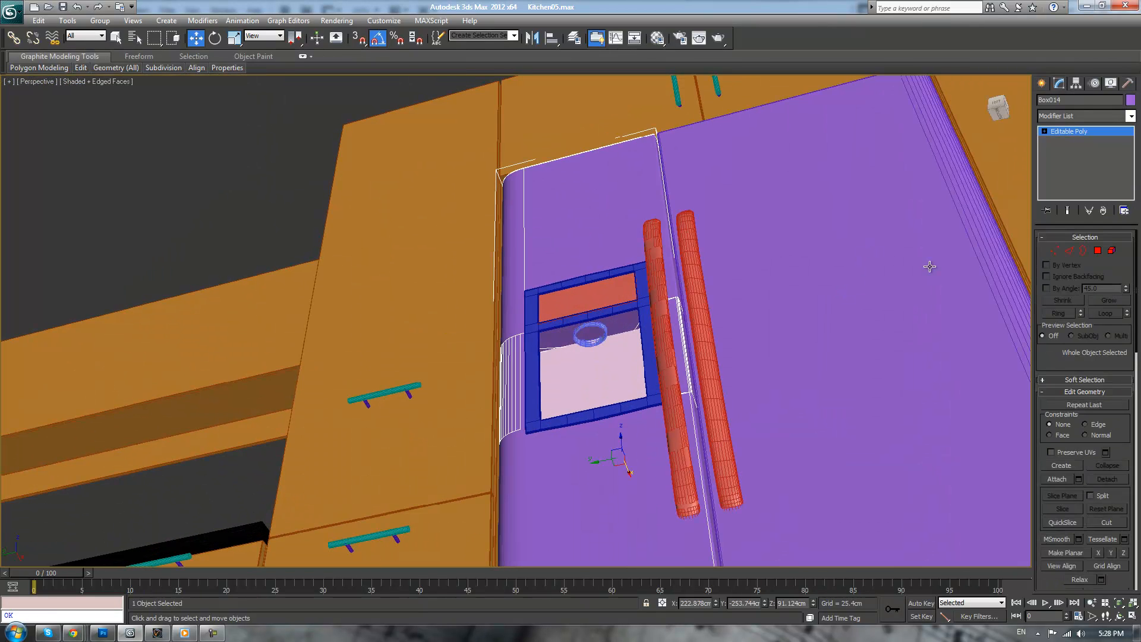
left_click(1098, 251)
left_click(618, 383)
key("F3")
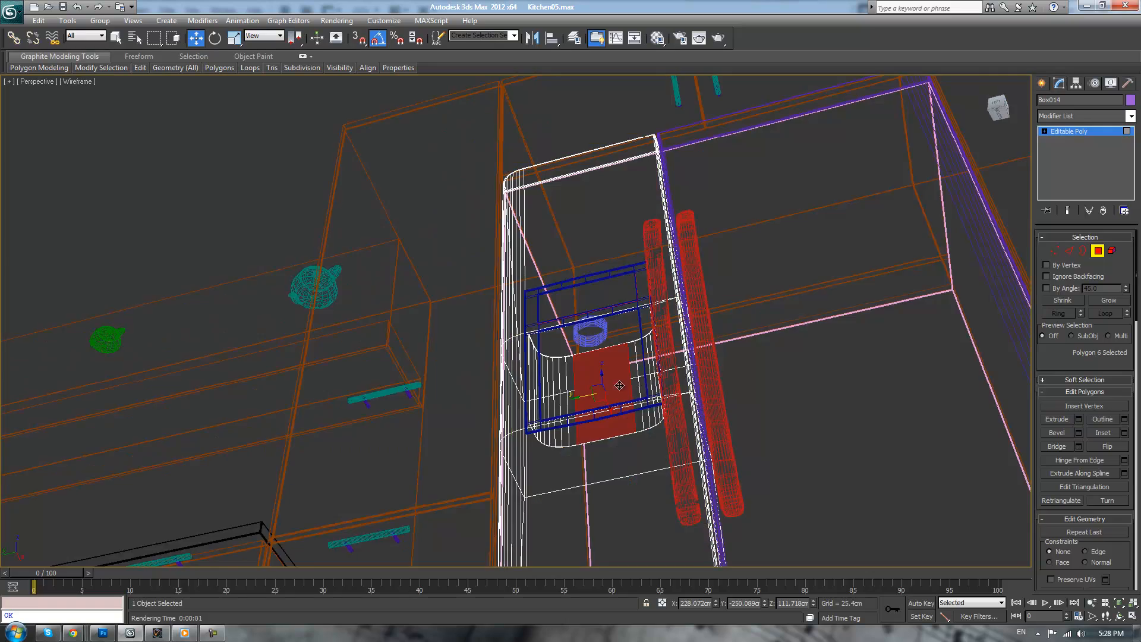
middle_click_drag(626, 383, 623, 476, "alt")
scroll(623, 477, "up", 4)
middle_click_drag(721, 447, 634, 372)
scroll(633, 372, "up", 4)
scroll(731, 339, "down", 6)
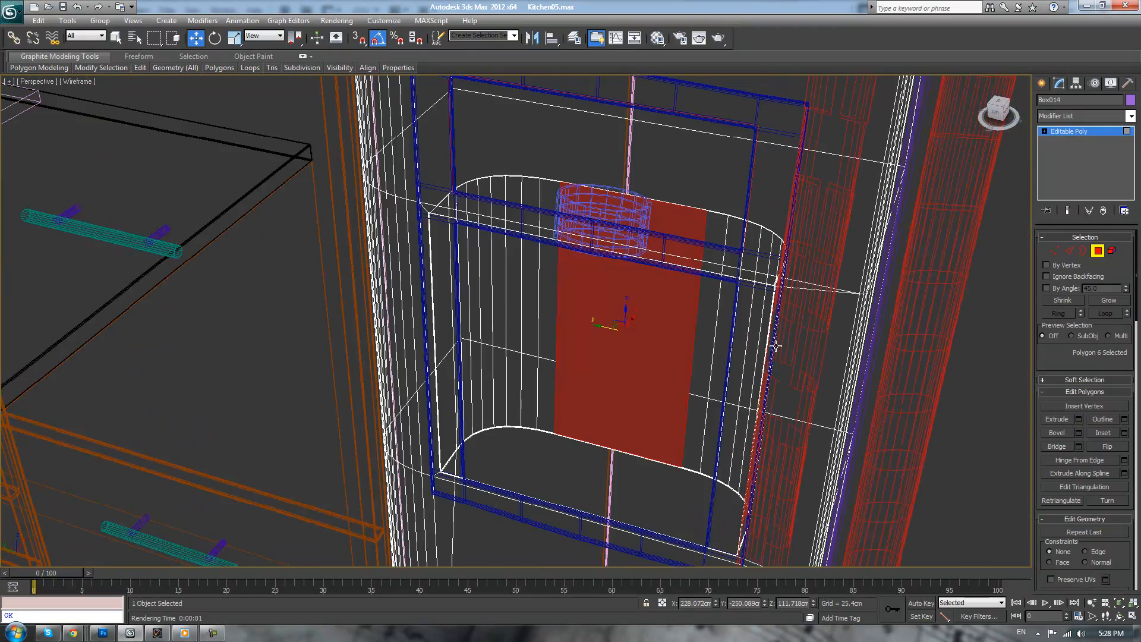
- Select the vertices of the dispenser recess on the door in the Left view
left_click(1053, 251)
middle_click_drag(714, 373, 751, 338, "alt")
left_click_drag(765, 484, 785, 516)
key("l")
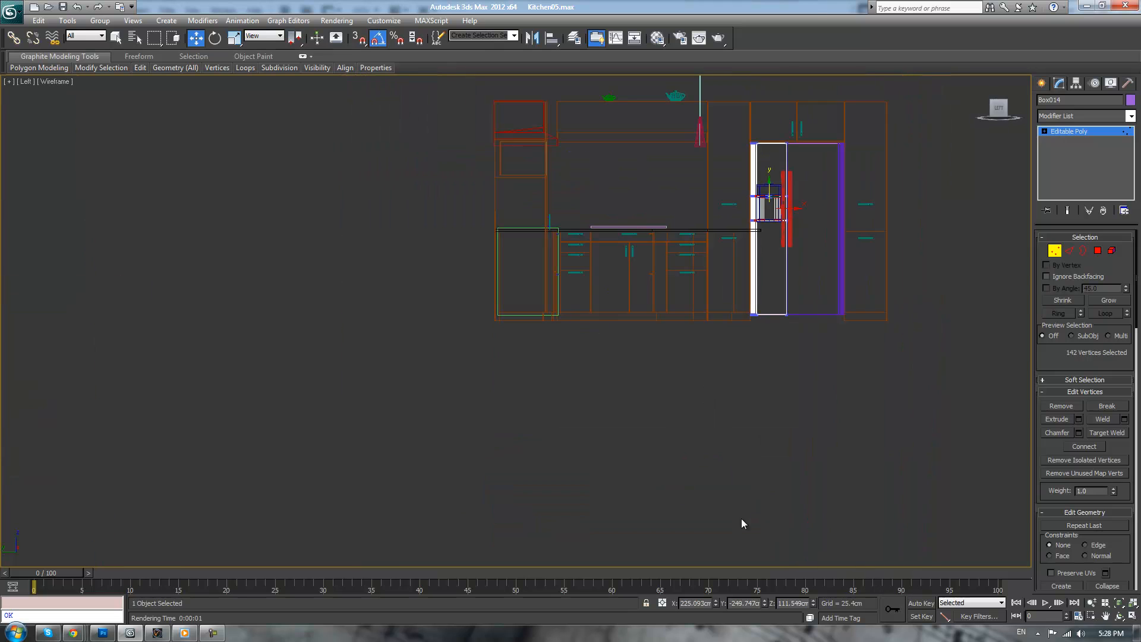
key("z")
left_click(315, 177)
left_click_drag(657, 295, 759, 554)
middle_click_drag(674, 409, 660, 434)
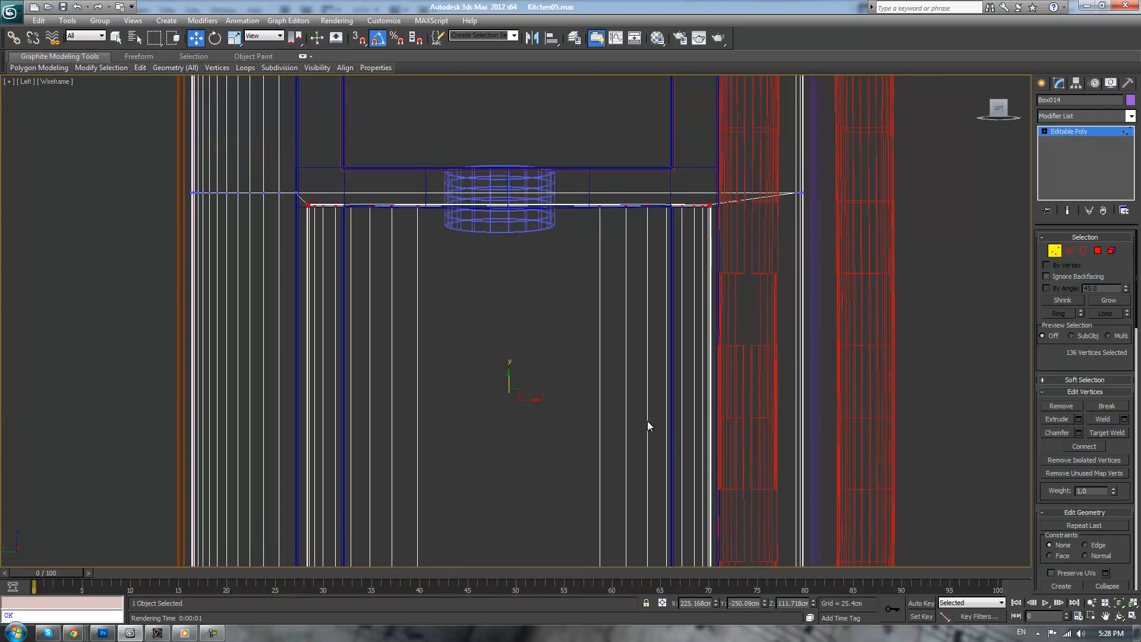
- Remove the front-side vertices from the dispenser recess's vertex selection so only the rear recess vertices remain selected
key("p")
middle_click_drag(608, 382, 580, 394, "alt")
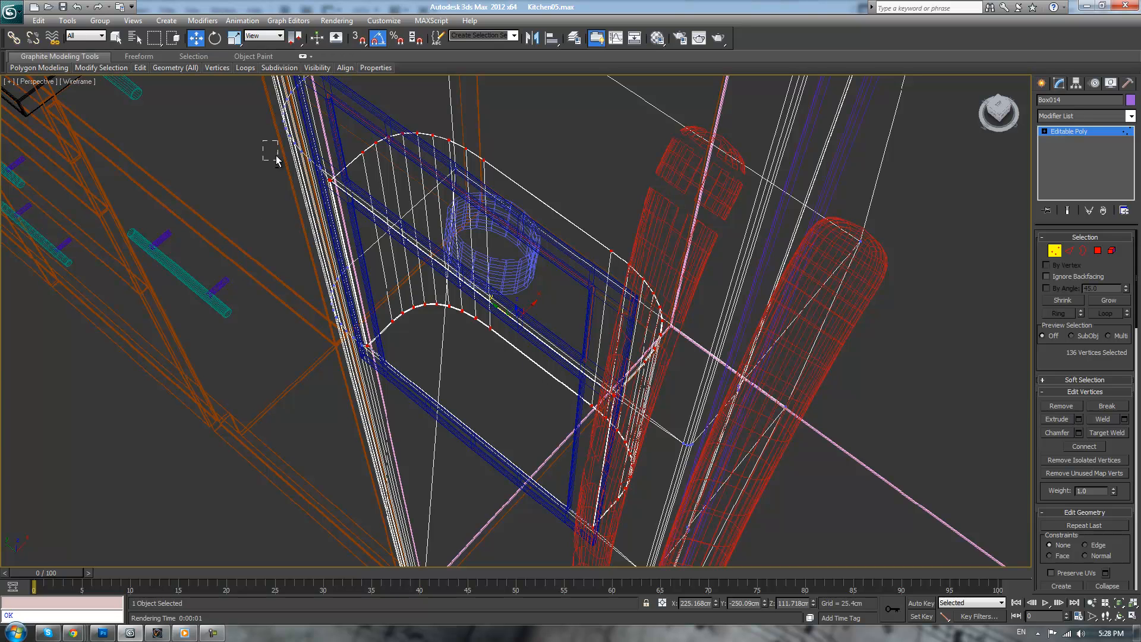
left_click_drag(379, 376, 382, 380, "alt")
left_click_drag(531, 505, 606, 571, "alt")
middle_click_drag(557, 422, 506, 423, "alt")
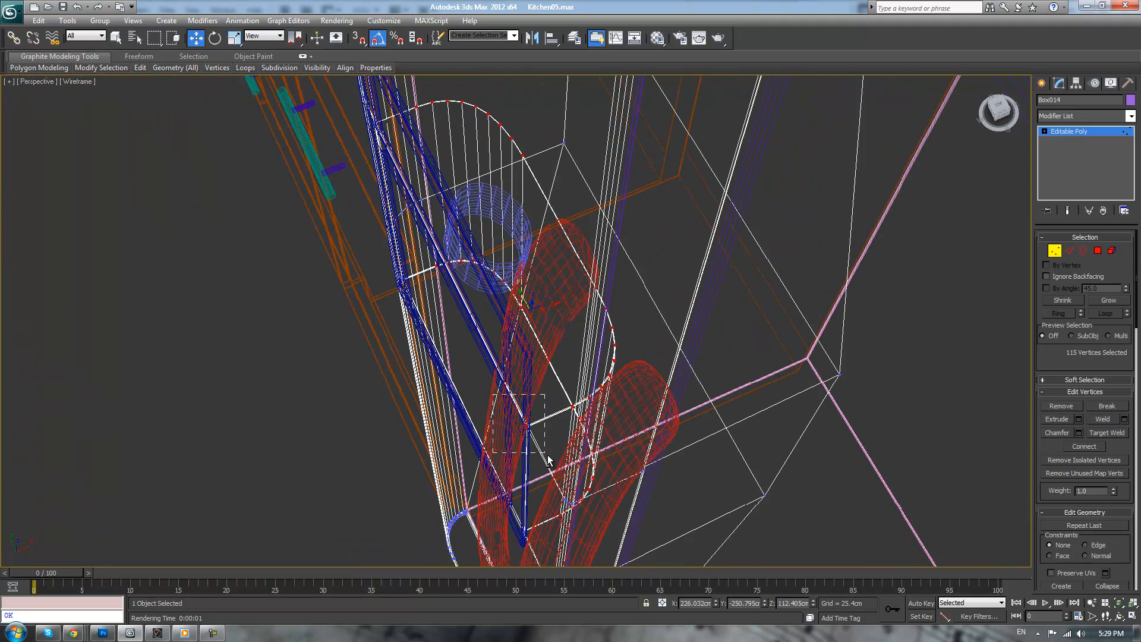
left_click_drag(549, 300, 490, 322)
key("F3")
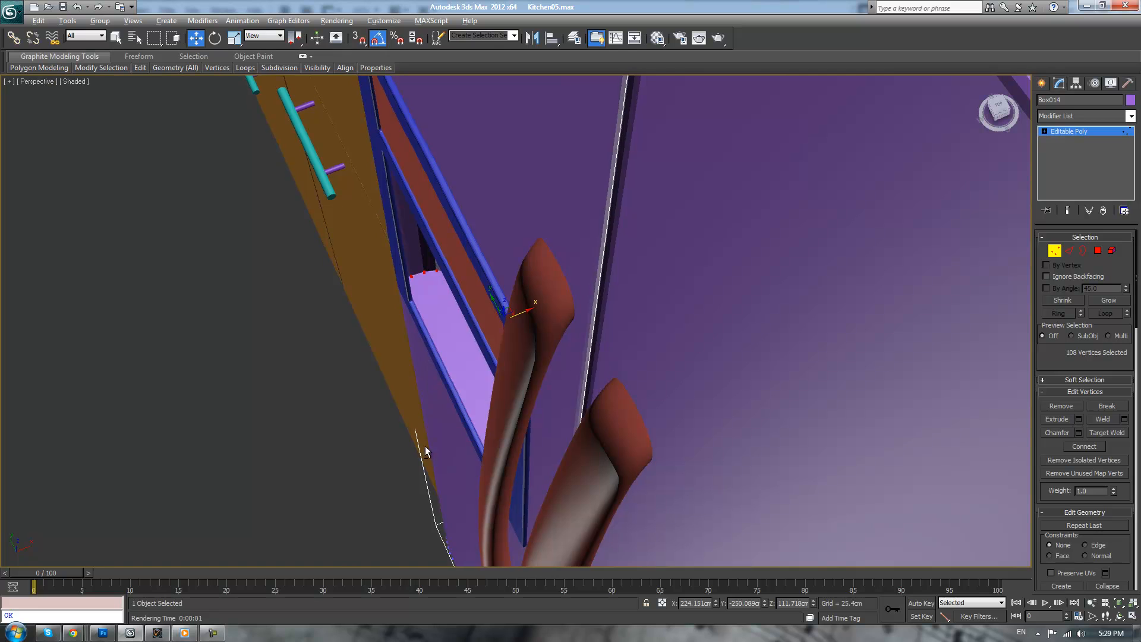
- Move the selected recess vertices along X deeper into the refrigerator to lengthen the dispenser cavity, then leave vertex editing
key("z")
mouse_move(518, 311)
left_mouse_down()
mouse_move(509, 316)
mouse_move(520, 312)
left_mouse_up()
scroll(543, 358, "down", 3)
scroll(543, 358, "down", 3)
mouse_move(535, 390)
middle_mouse_down("alt")
mouse_move(587, 335)
mouse_move(604, 437)
mouse_move(540, 368)
mouse_move(546, 384)
middle_mouse_up("alt")
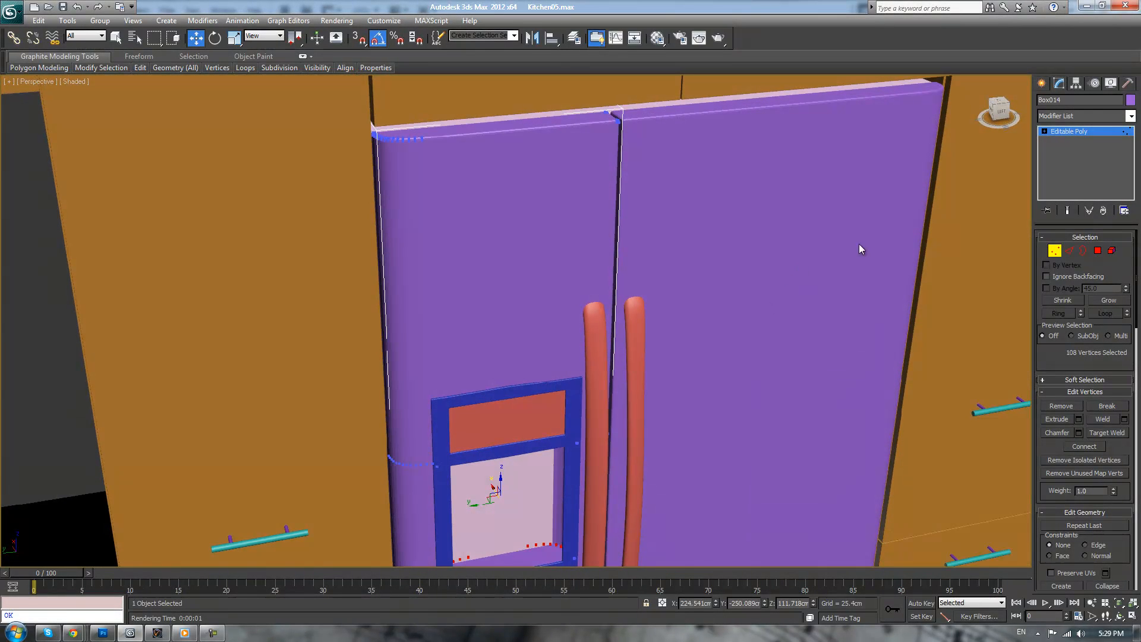
scroll(558, 426, "down", 2)
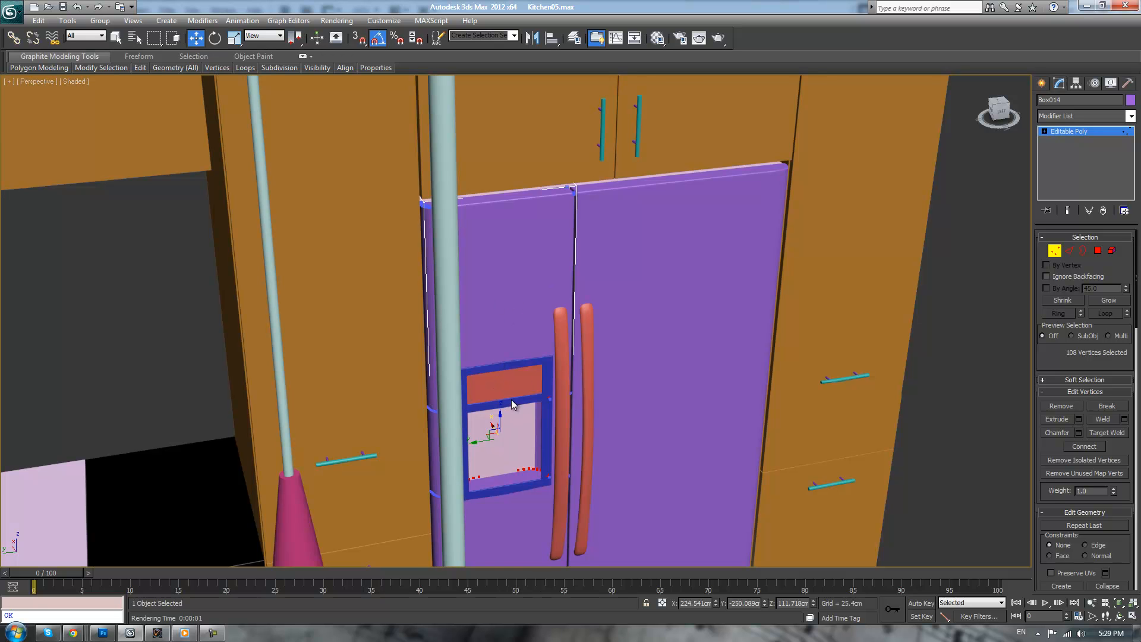
scroll(519, 402, "up", 3)
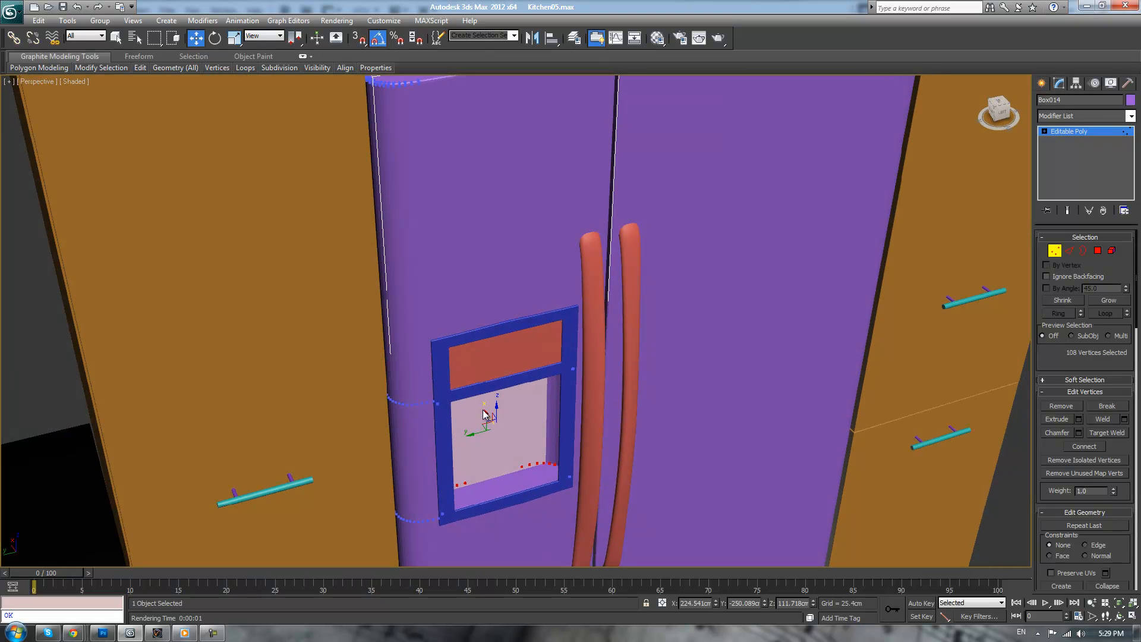
left_click_drag(486, 414, 482, 407)
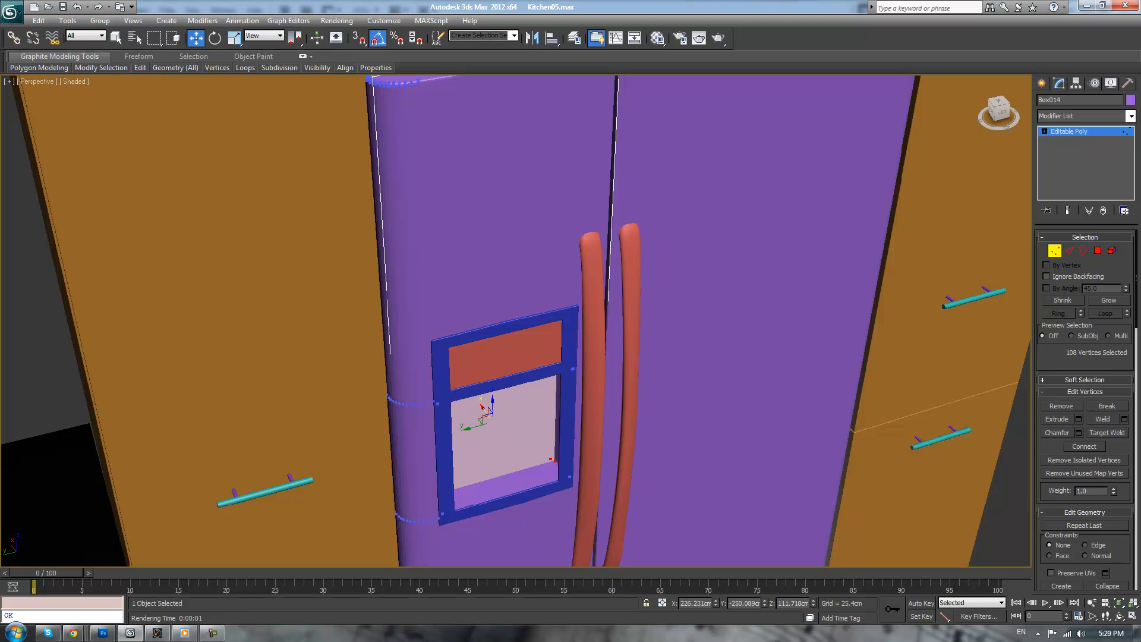
left_click(1065, 131)
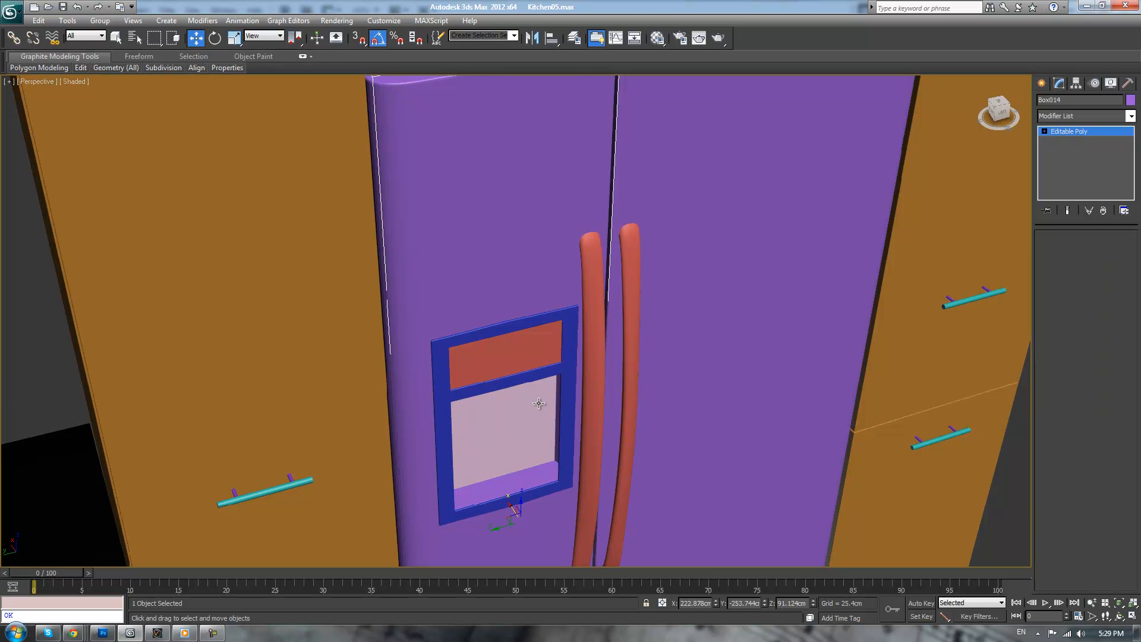
- Connect the vertical edges of the refrigerator body with two horizontal edge loops, one above and one below the dispenser recess
key("F3")
scroll(625, 413, "down", 4)
middle_click_drag(638, 390, 604, 357, "alt")
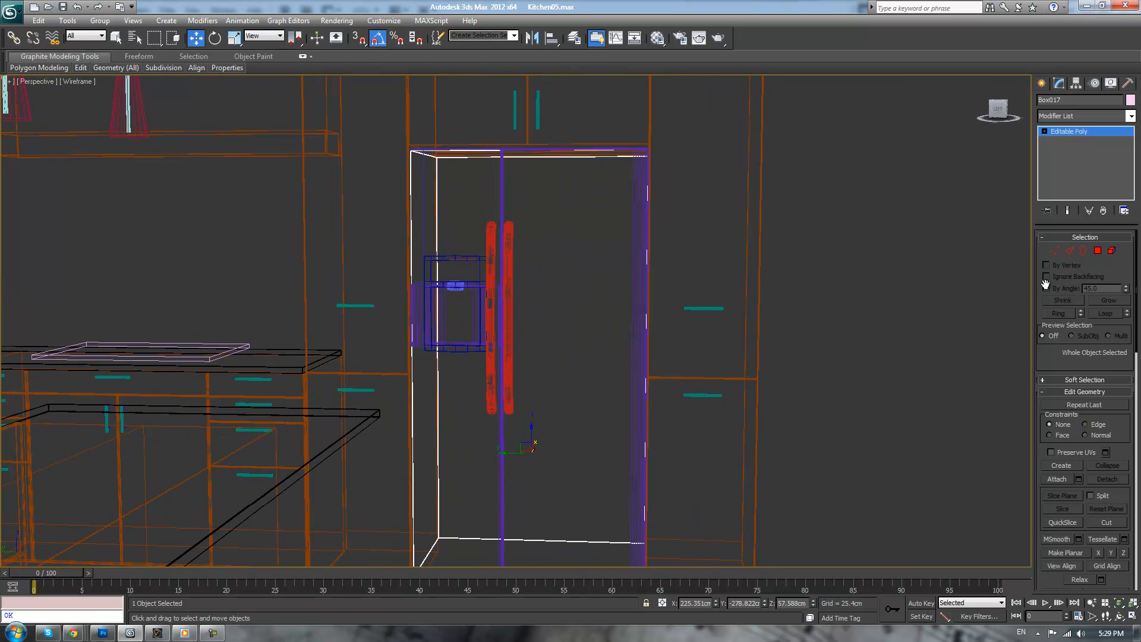
left_click(1069, 251)
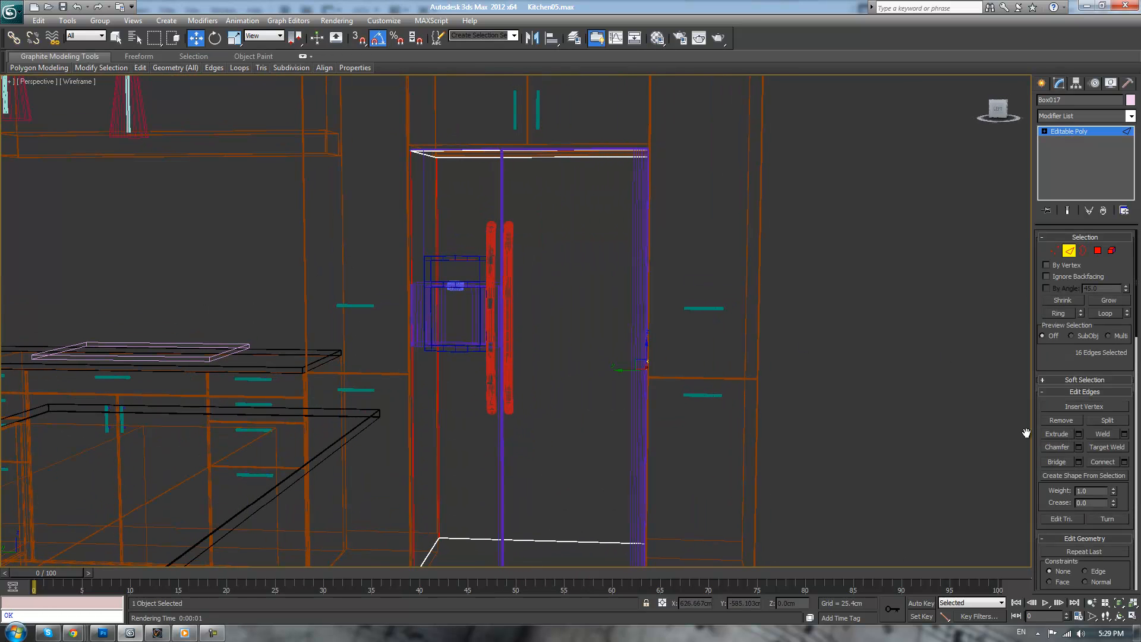
left_click(1103, 462)
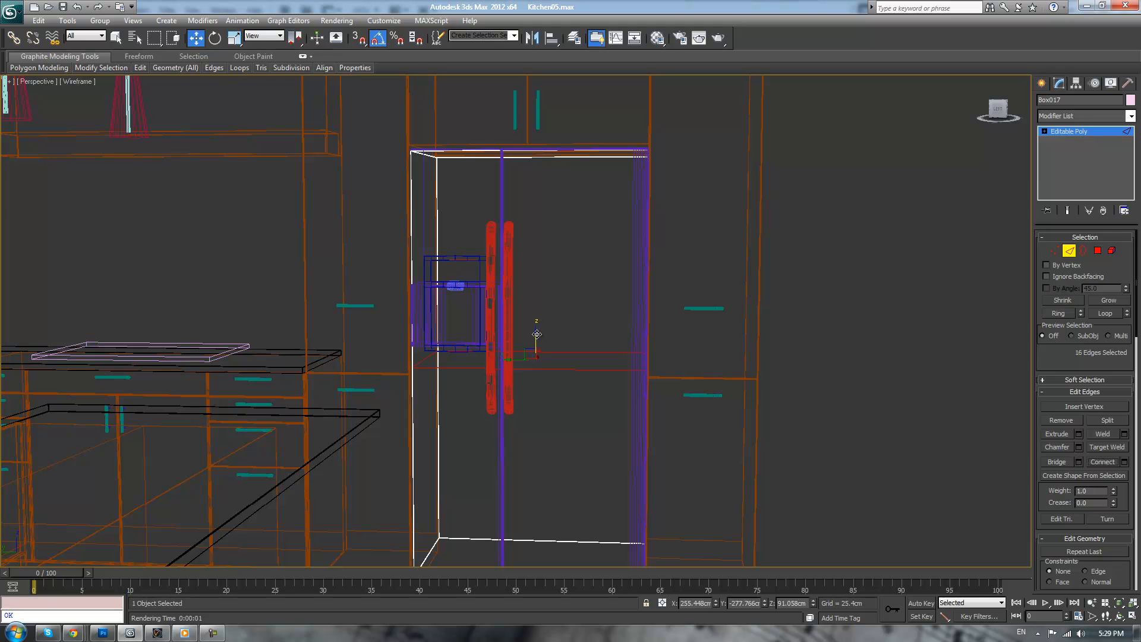
left_click_drag(551, 252, 552, 244)
left_click_drag(823, 478, 823, 479)
left_click(1106, 464)
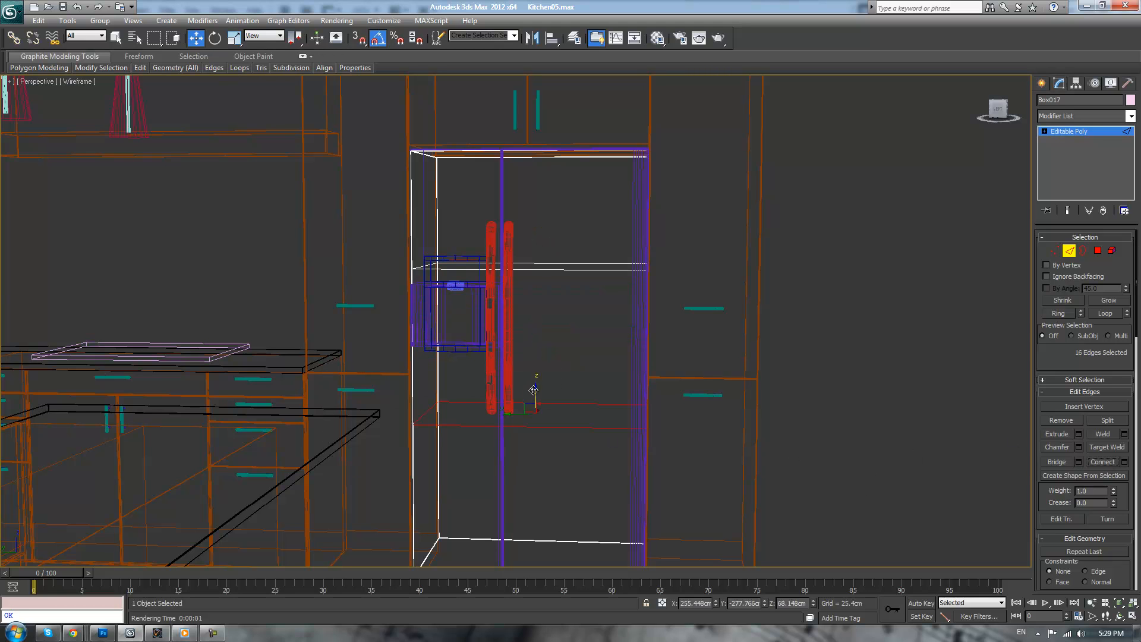
- Connect the body's horizontal edges with vertical loops on both sides of the dispenser, using 1 segment and slide -58 for the outer one
scroll(536, 328, "down", 5)
left_click_drag(508, 127, 545, 522)
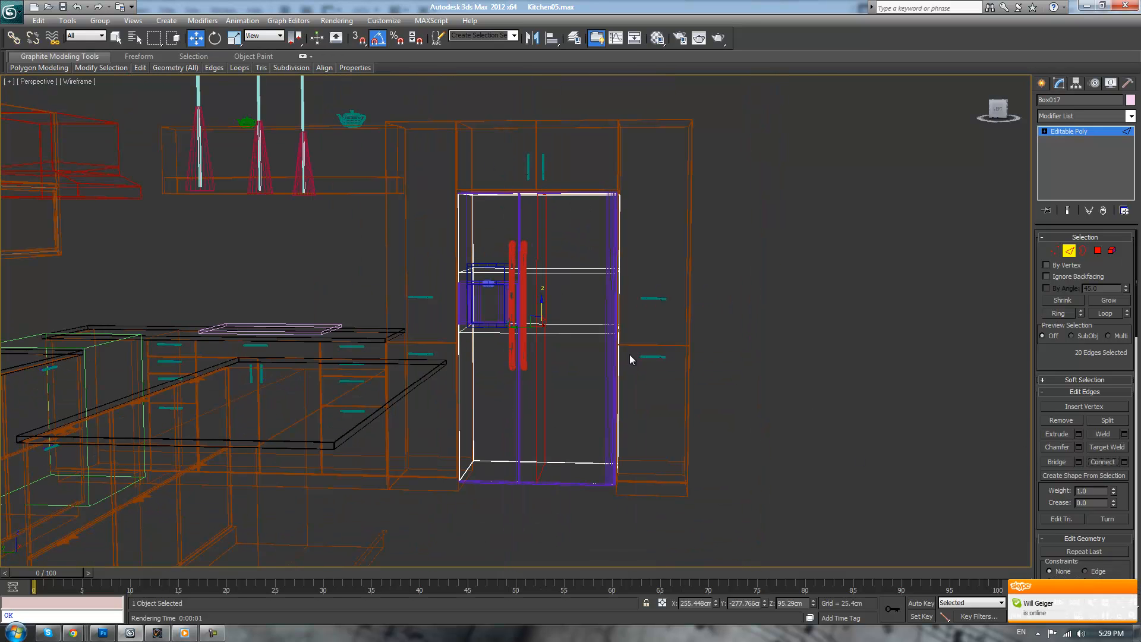
key("l")
key("z")
scroll(521, 286, "up", 3)
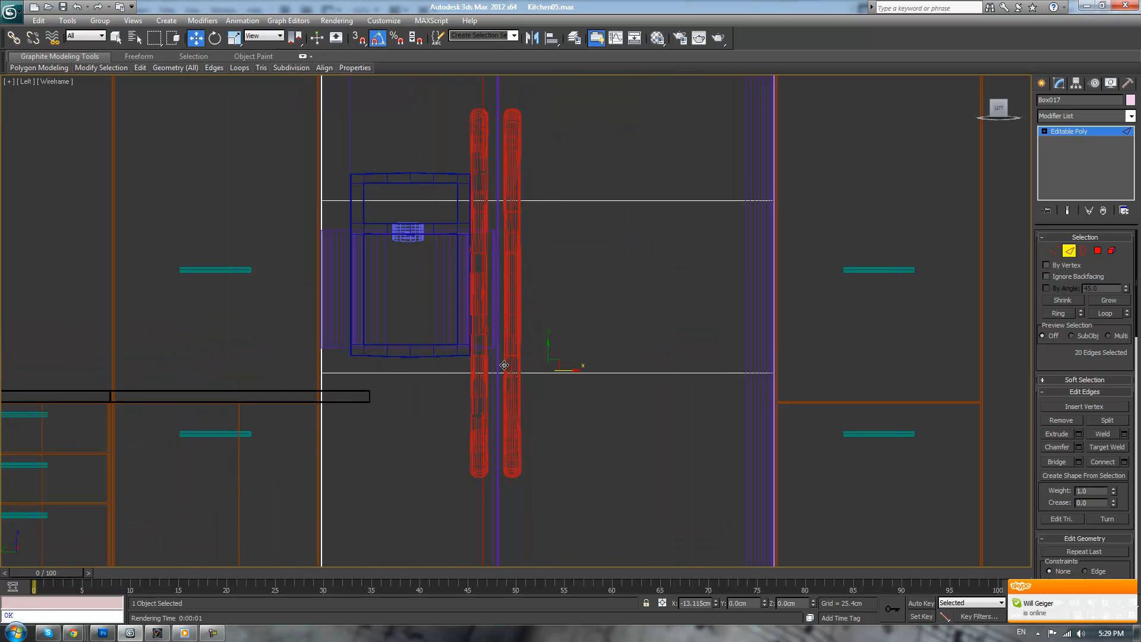
scroll(476, 332, "down", 6)
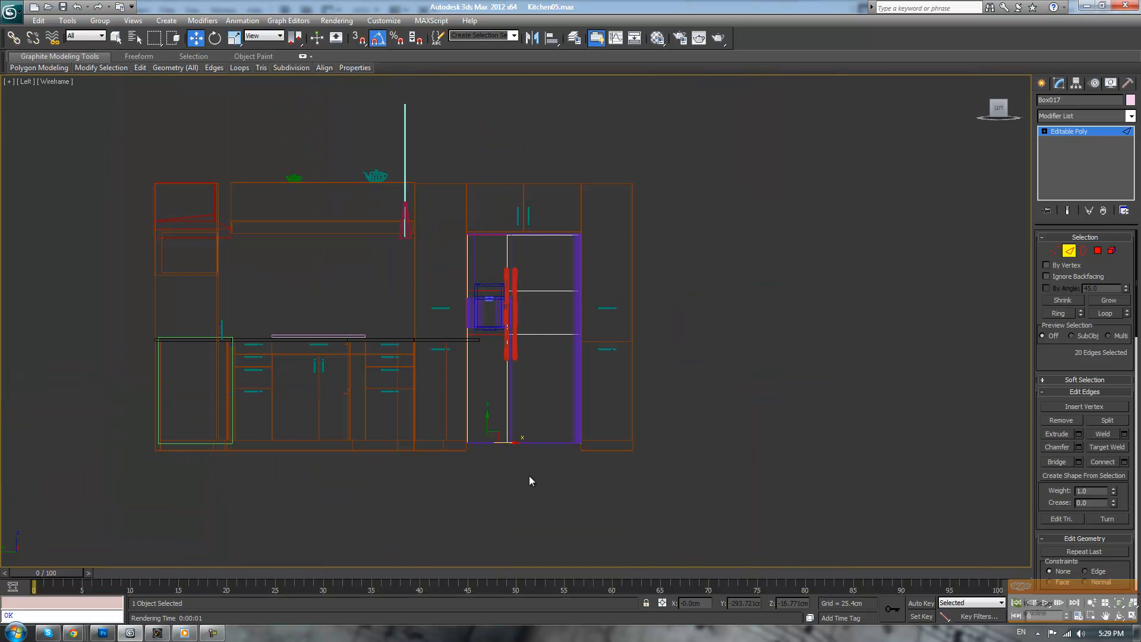
key("z")
scroll(564, 328, "up", 2)
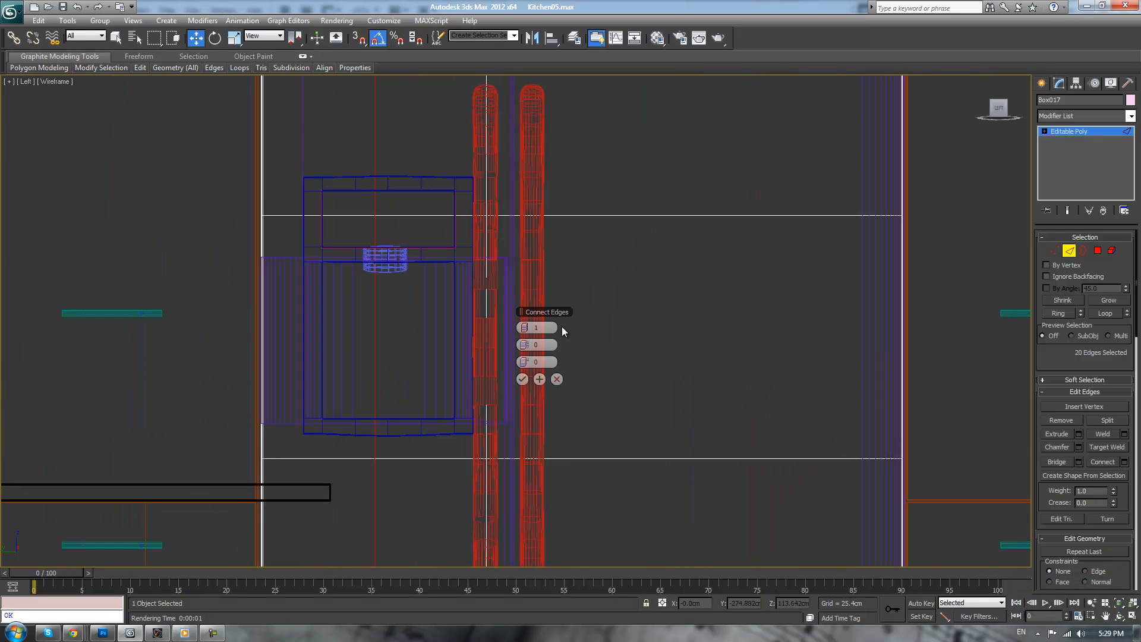
left_click_drag(525, 360, 520, 362)
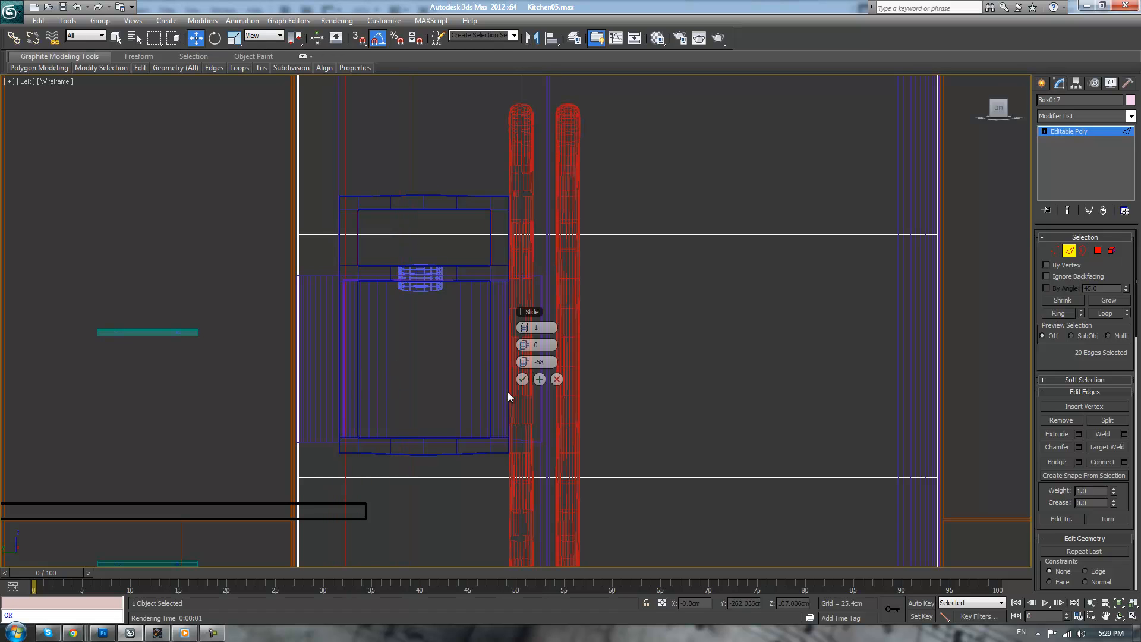
left_click(522, 379)
- Extrude the body polygon behind the dispenser inward to make room for the recess, then leave polygon editing
left_click(1097, 252)
left_click(446, 337)
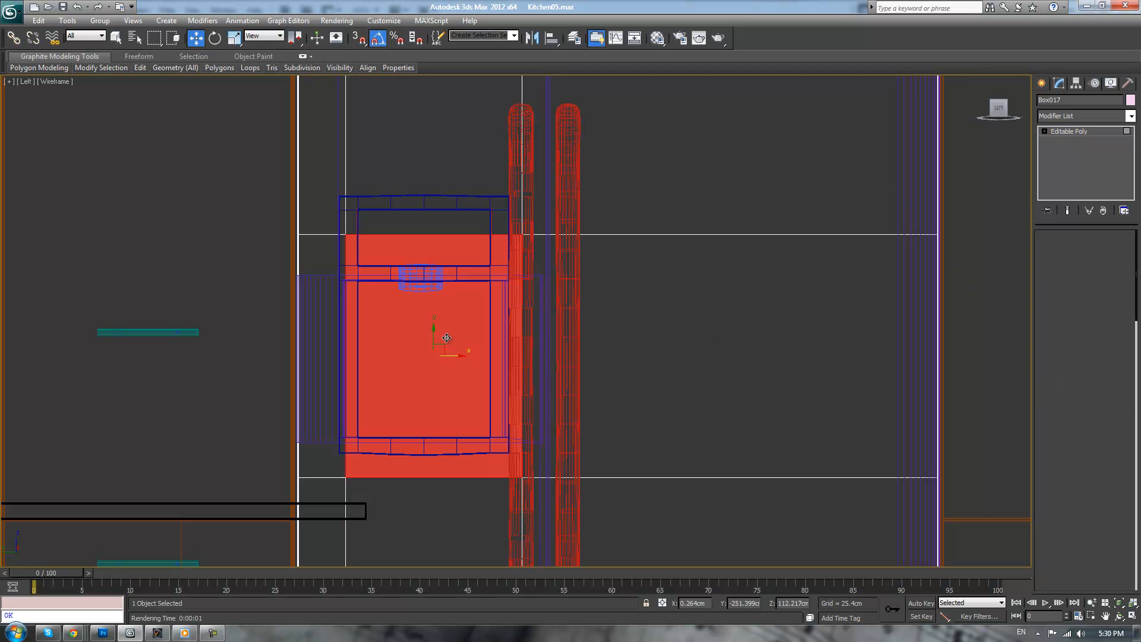
key("F3")
middle_click_drag(450, 343, 1025, 429, "alt")
left_click(1056, 419)
left_click_drag(466, 357, 463, 390)
key("w")
left_click(1086, 132)
- Deselect the body and compare the refrigerator with the reference photo refrigerator.jpg, especially its base
scroll(795, 240, "down", 5)
left_click(797, 250)
middle_click_drag(815, 358, 774, 510, "alt")
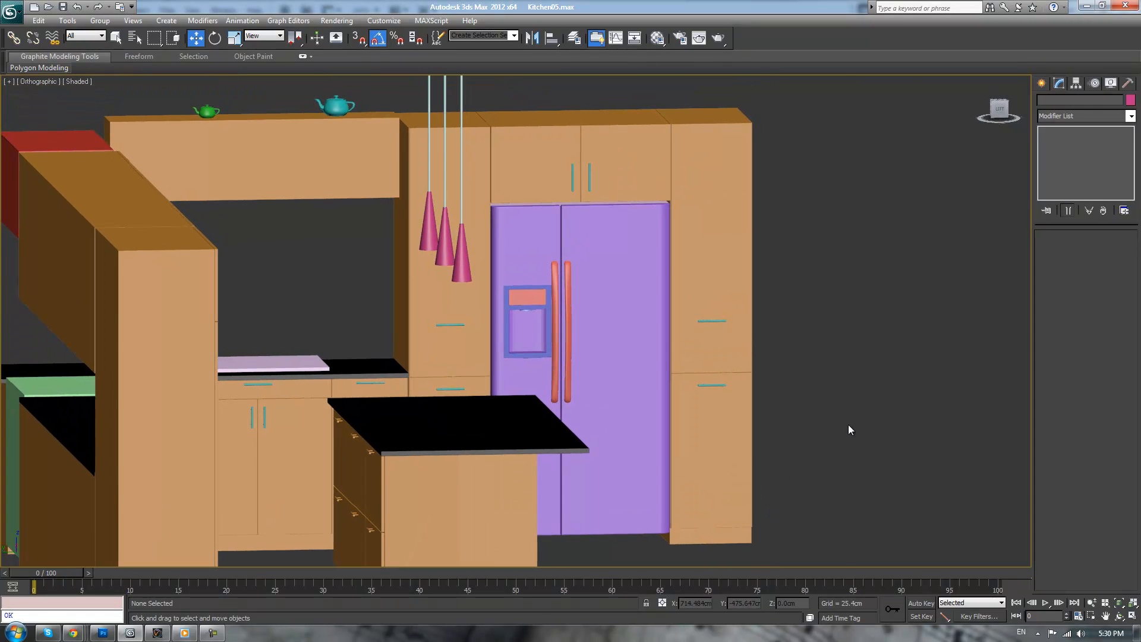
scroll(845, 425, "up", 5)
middle_click_drag(848, 428, 705, 304)
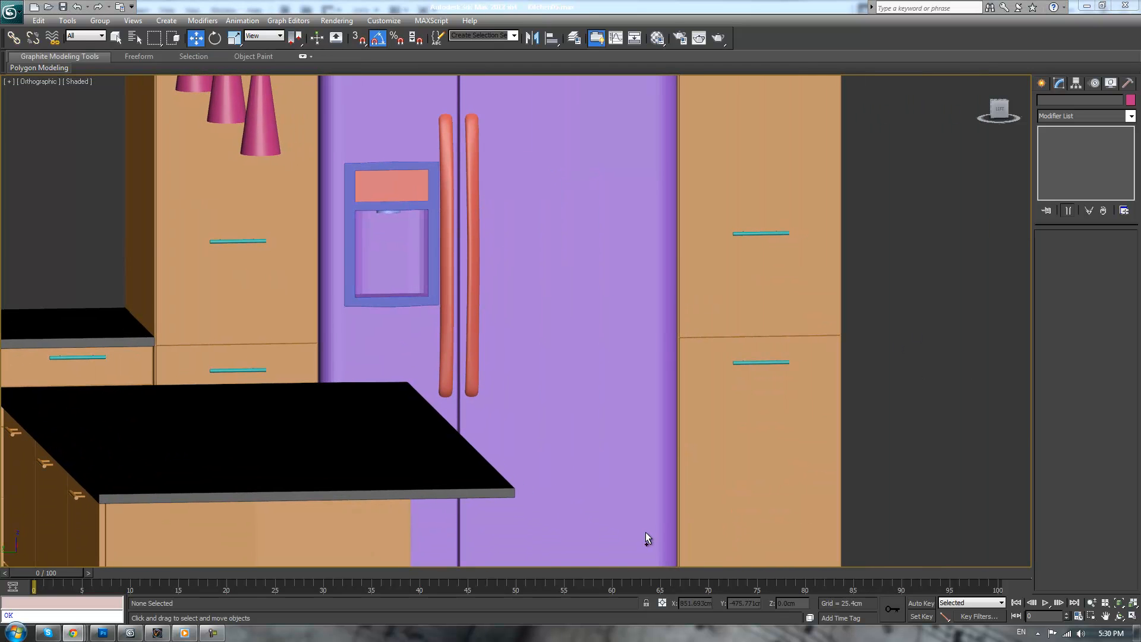
left_click_drag(1140, 122, 895, 205)
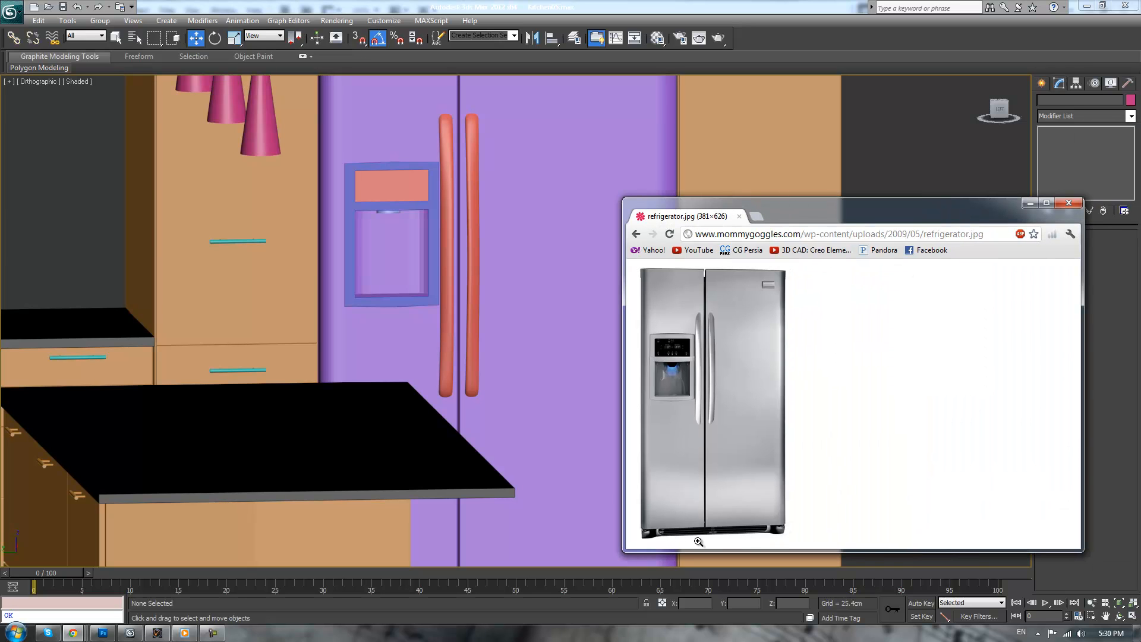
left_click_drag(853, 217, 1140, 208)
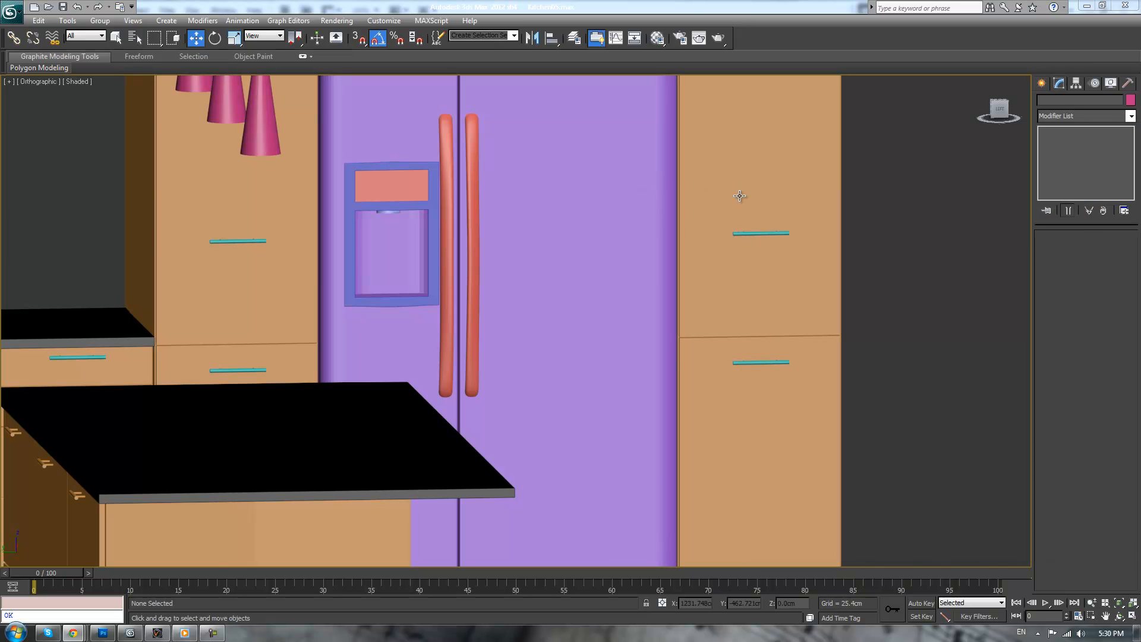
scroll(535, 279, "down", 7)
scroll(571, 280, "up", 5)
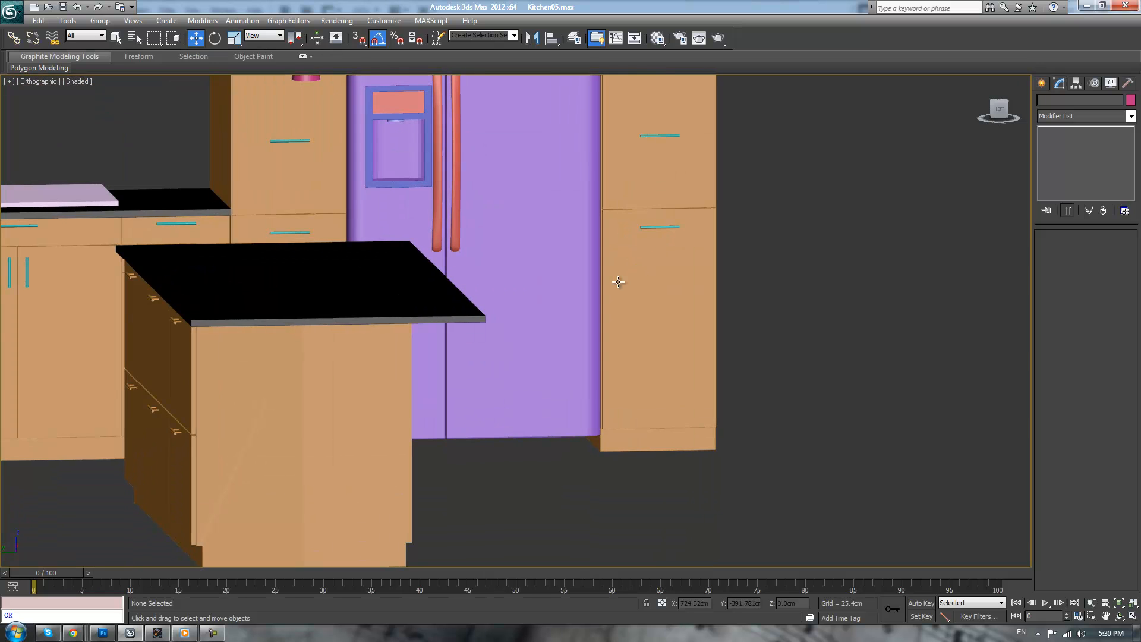
- Create a thin box strip beneath the refrigerator doors in the Left view, about 86.7 cm wide, 0.3 cm long and -5.8 cm high
key("l")
scroll(687, 321, "up", 5)
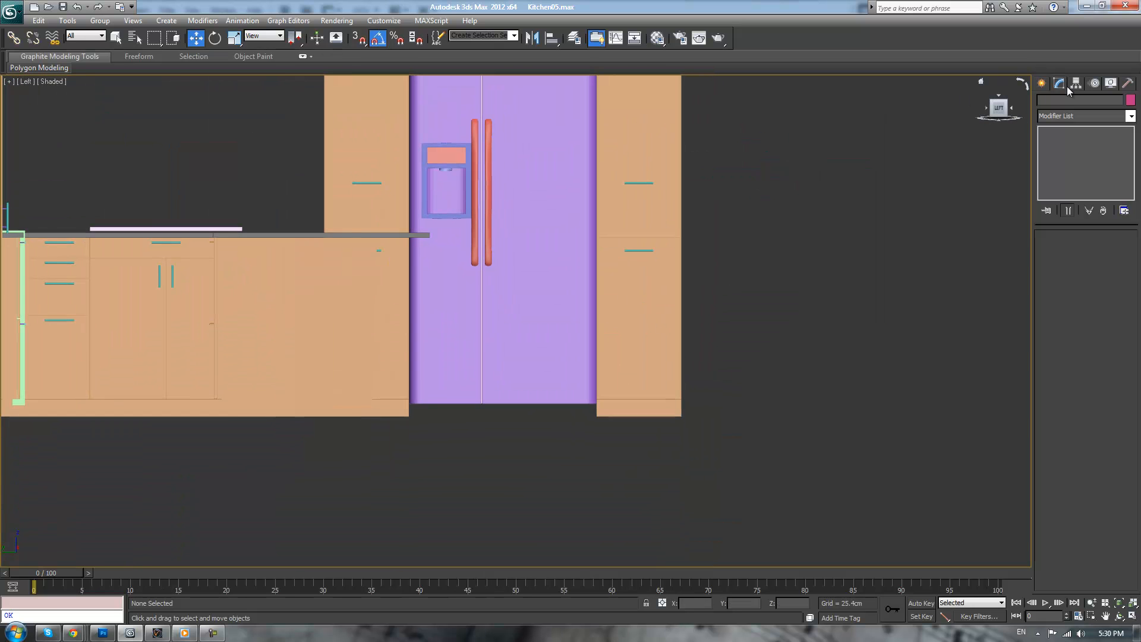
left_click(1042, 83)
left_click(1064, 160)
scroll(557, 461, "up", 4)
middle_click_drag(557, 461, 537, 389)
scroll(532, 365, "up", 2)
middle_click_drag(690, 461, 652, 407)
left_click_drag(160, 389, 657, 390)
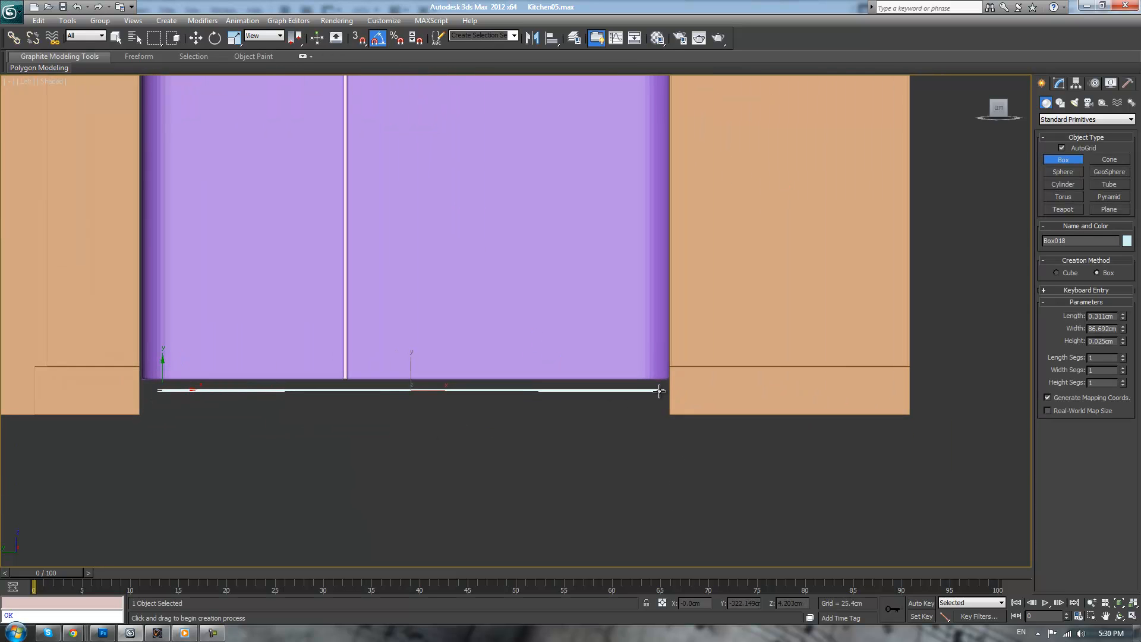
left_click(652, 425)
- Clone the thin strip downward into three evenly spaced duplicates and open the original strip's parameters
scroll(622, 437, "up", 2)
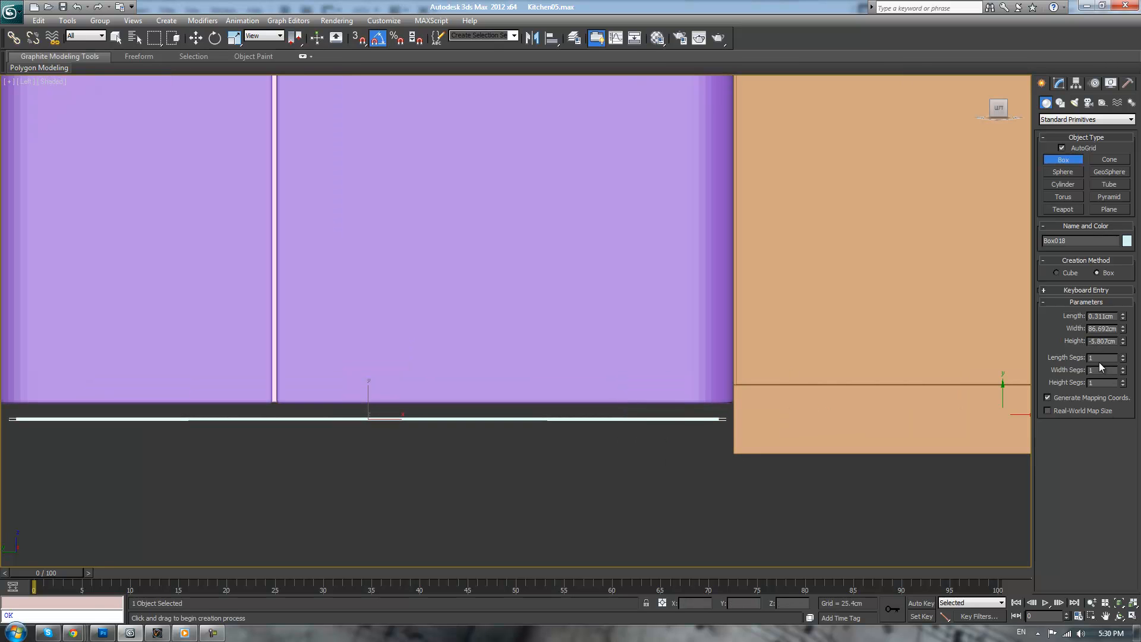
key("w")
scroll(390, 492, "up", 3)
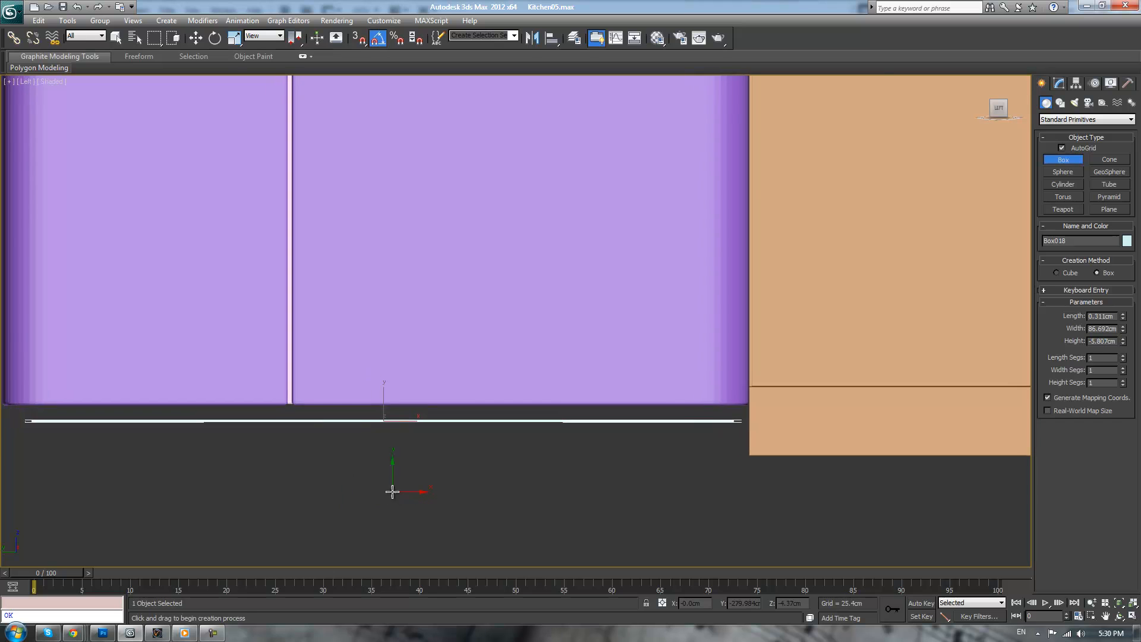
middle_click_drag(375, 434, 436, 399)
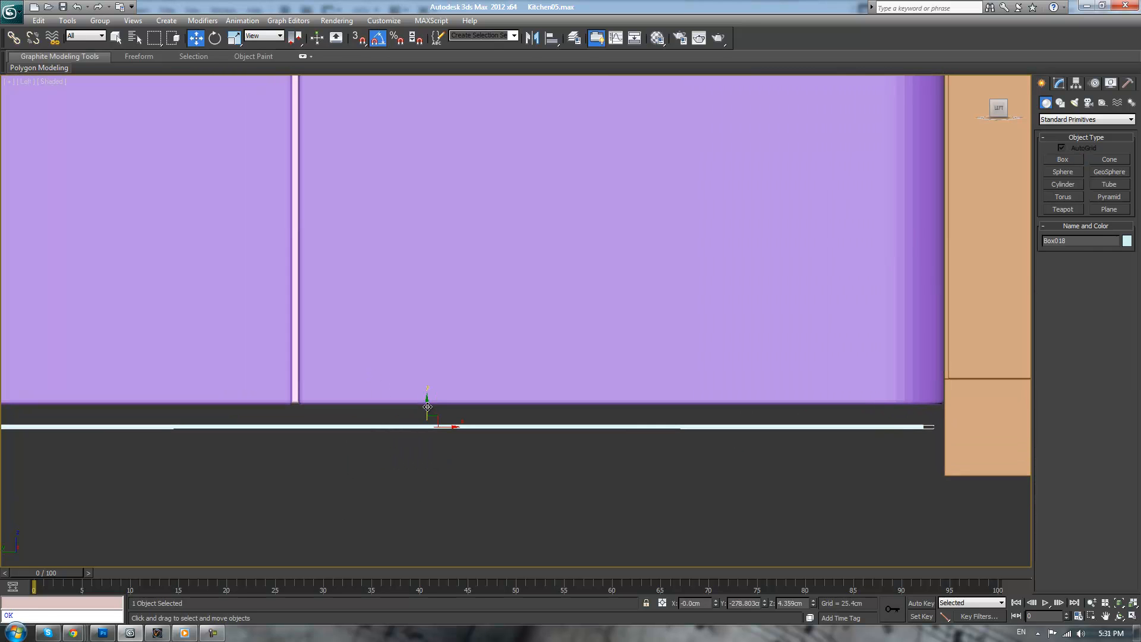
left_click_drag(427, 407, 438, 416, "shift")
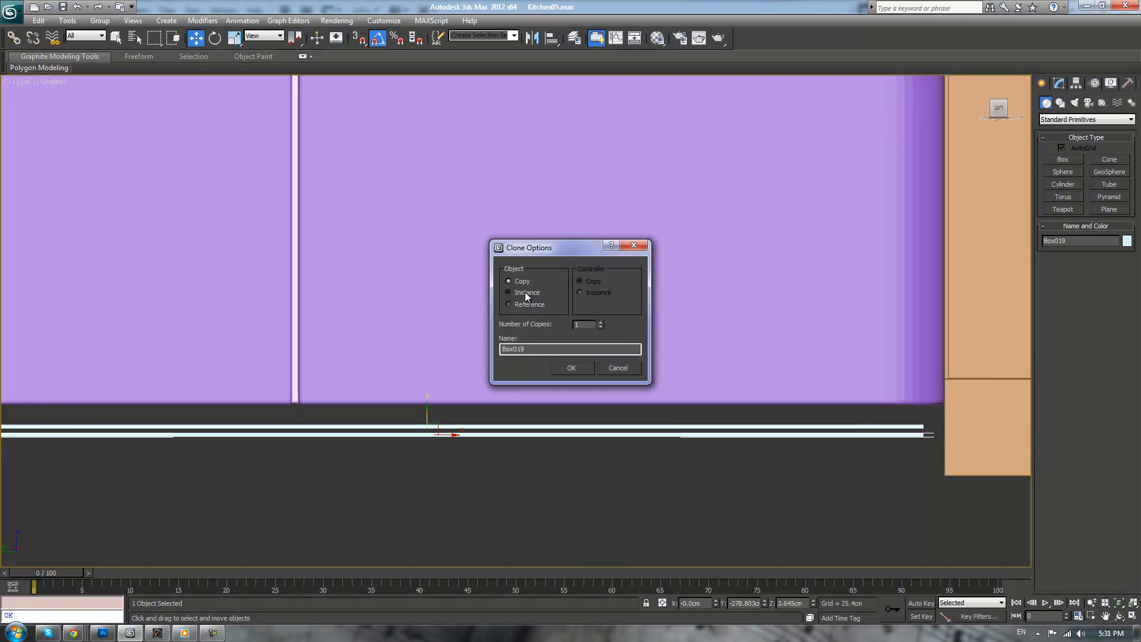
left_click(601, 322)
left_click(571, 368)
left_click(1060, 83)
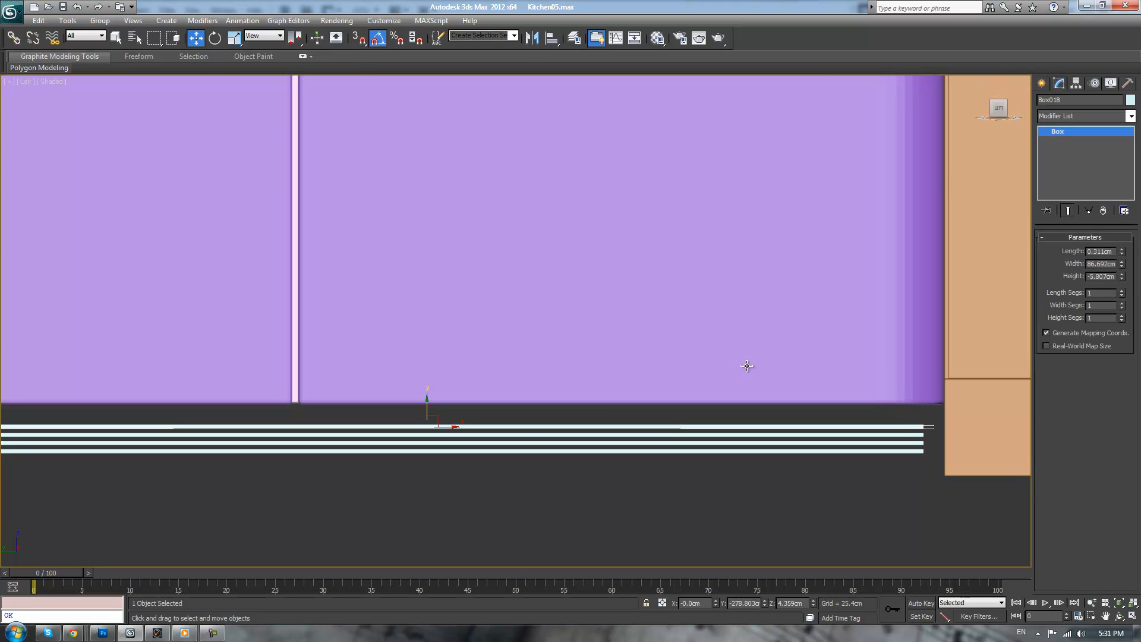
- Try to scale the top strip along its length and undo the scaling
scroll(729, 368, "down", 2)
scroll(658, 392, "up", 1)
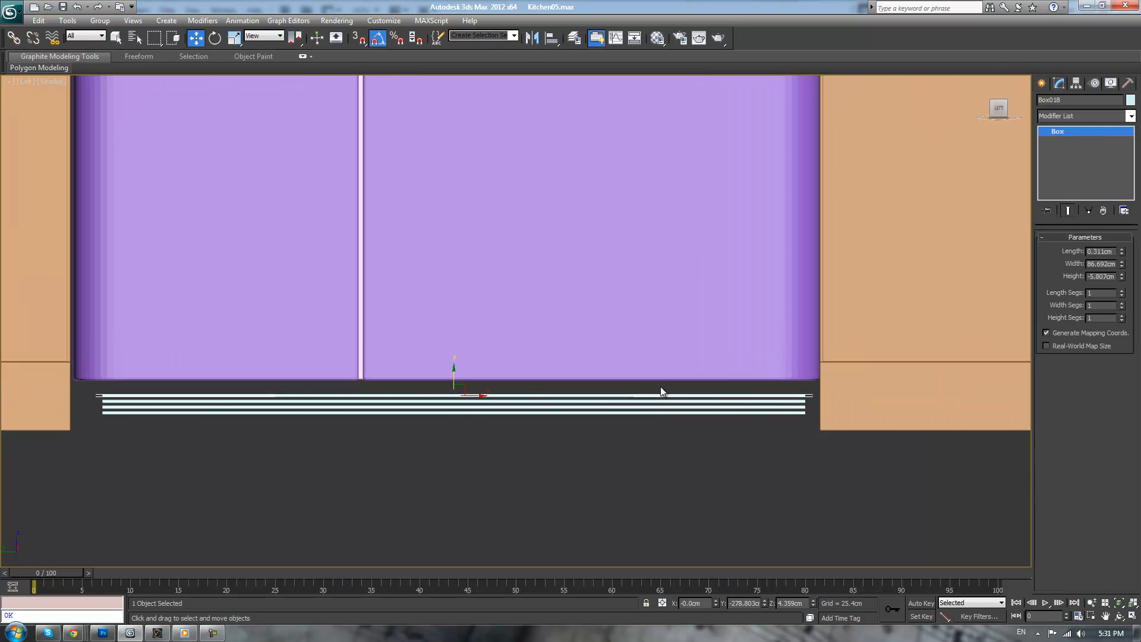
key("r")
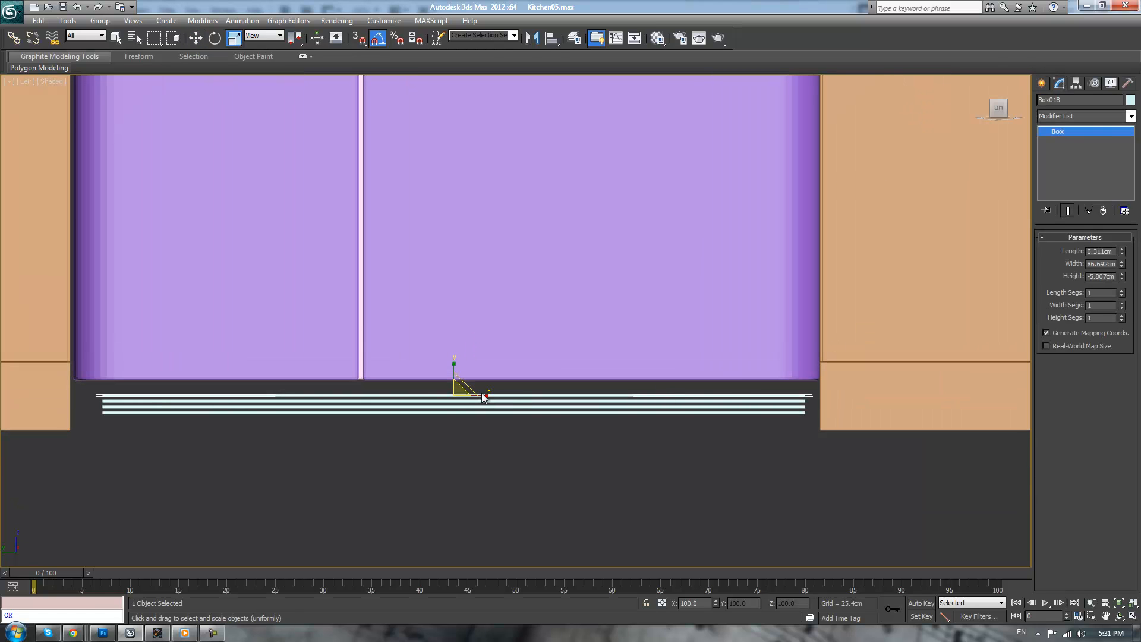
left_click(482, 393)
left_click(483, 395)
left_click_drag(487, 396, 483, 396)
key("ctrl+z")
key("ctrl+z")
key("ctrl+z")
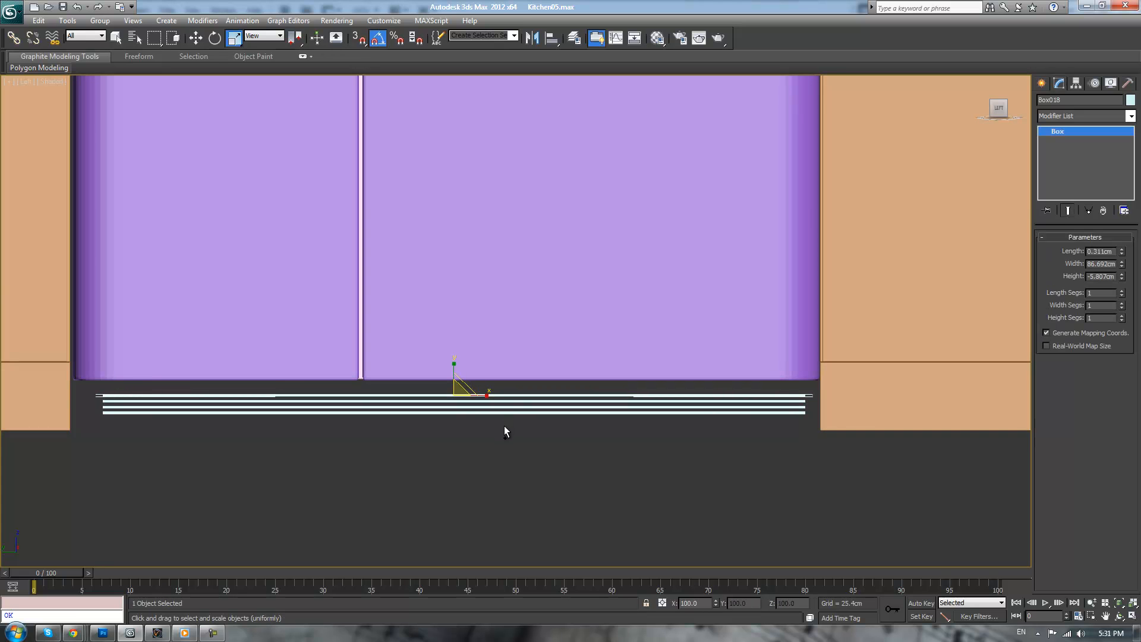
- Delete the three duplicate strips and convert the remaining strip to an editable poly
left_click_drag(541, 401, 542, 400)
key("Delete")
left_click(598, 395)
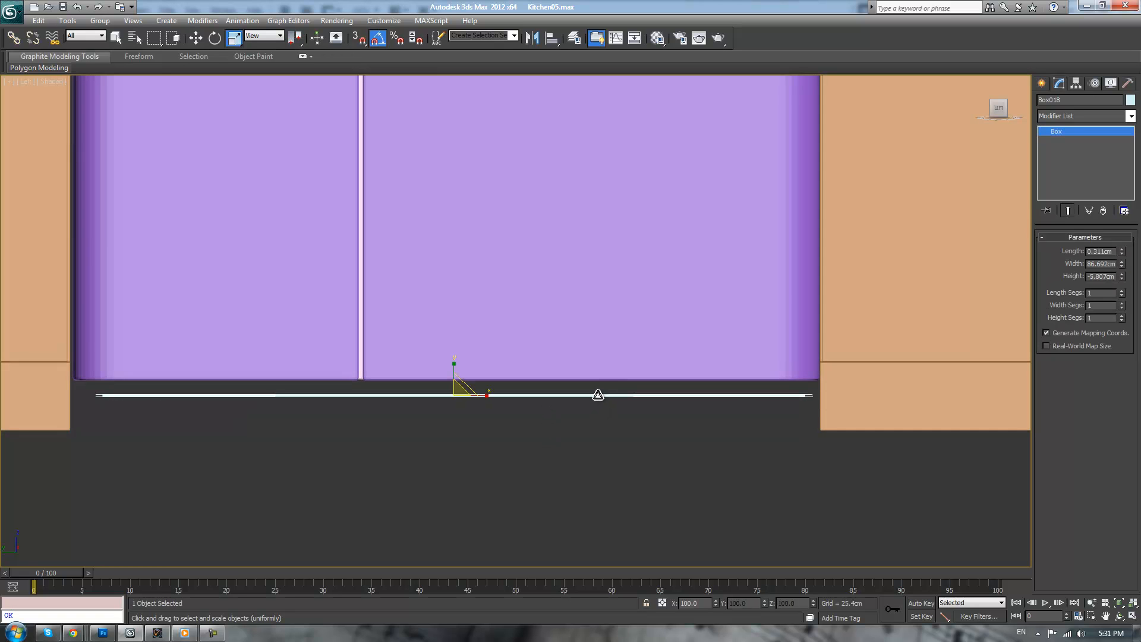
key("alt+e")
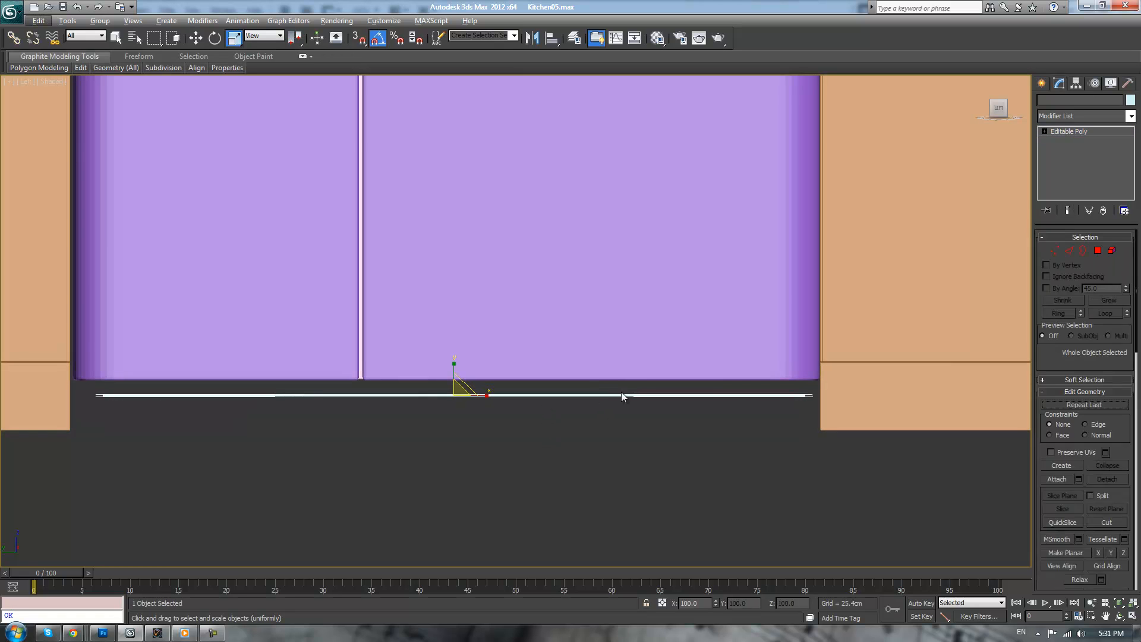
- Select all vertices of the thin strip and scale them inward along its length to shorten it at both ends
key("1")
left_click_drag(22, 348, 811, 511)
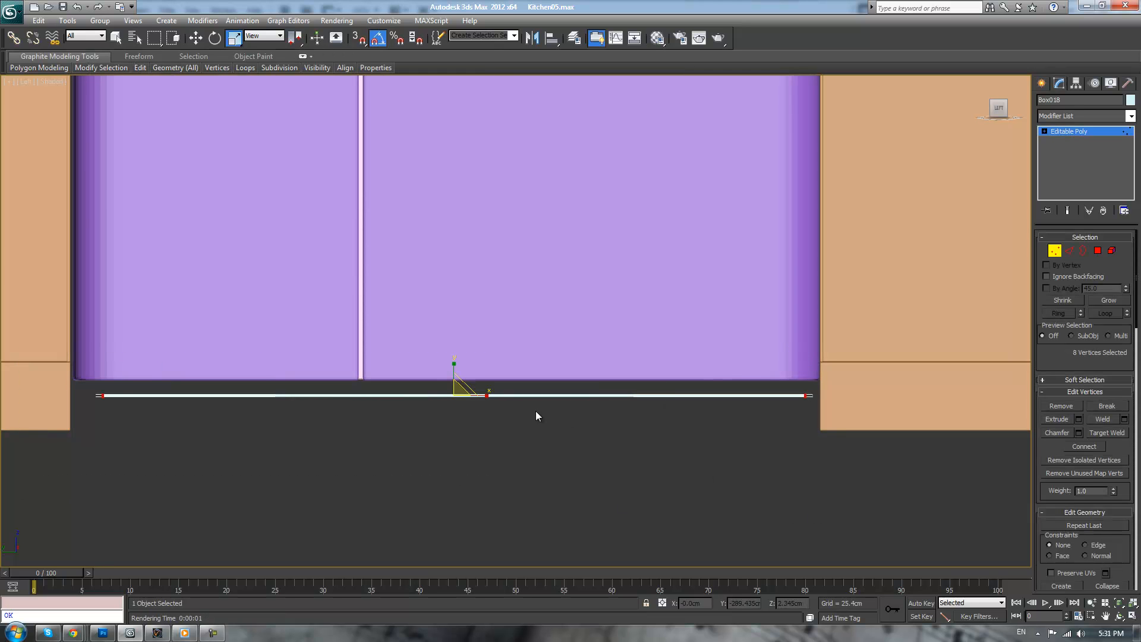
left_click_drag(485, 395, 459, 401)
key("w")
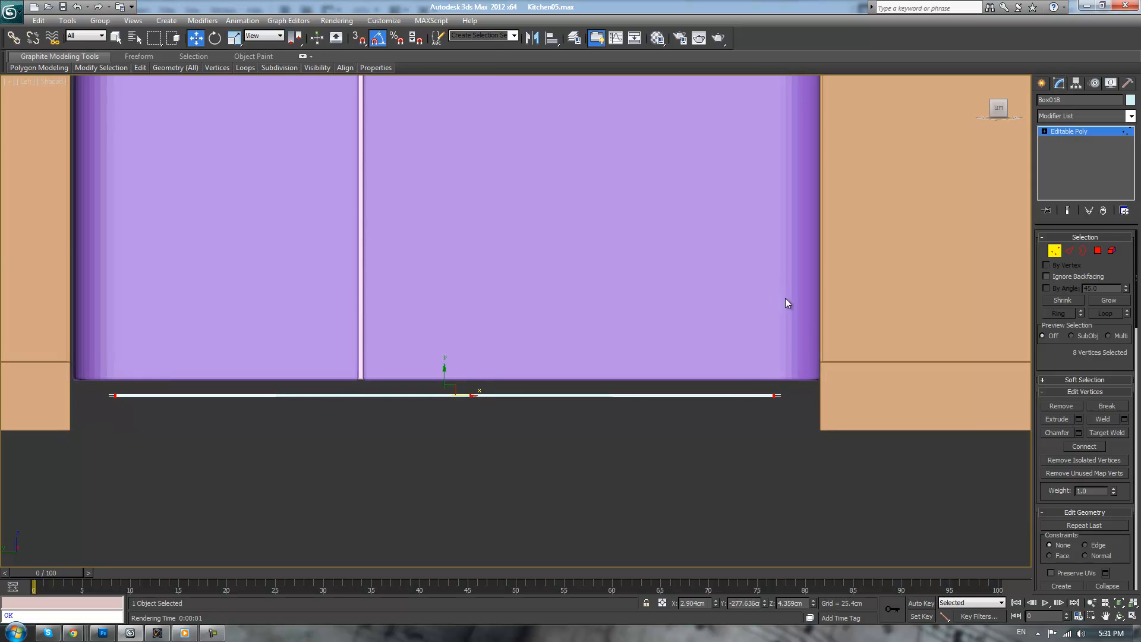
left_click(1057, 132)
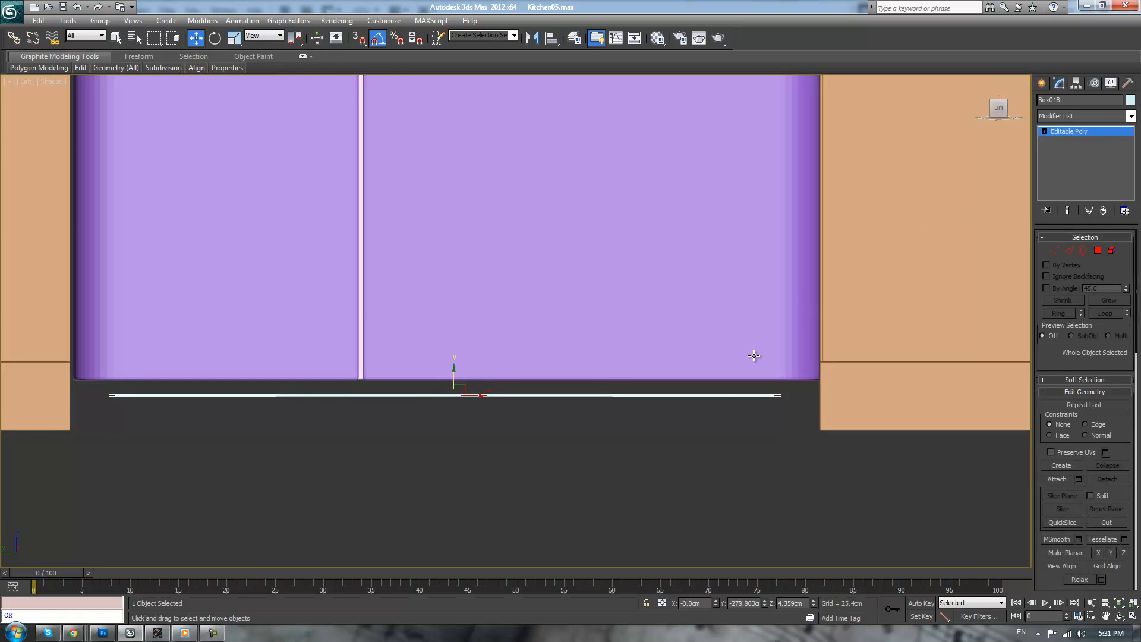
- Chamfer all twelve edges of the strip by 0.034 cm with 2 segments
scroll(725, 422, "up", 2)
key("2")
middle_click_drag(624, 469, 694, 429)
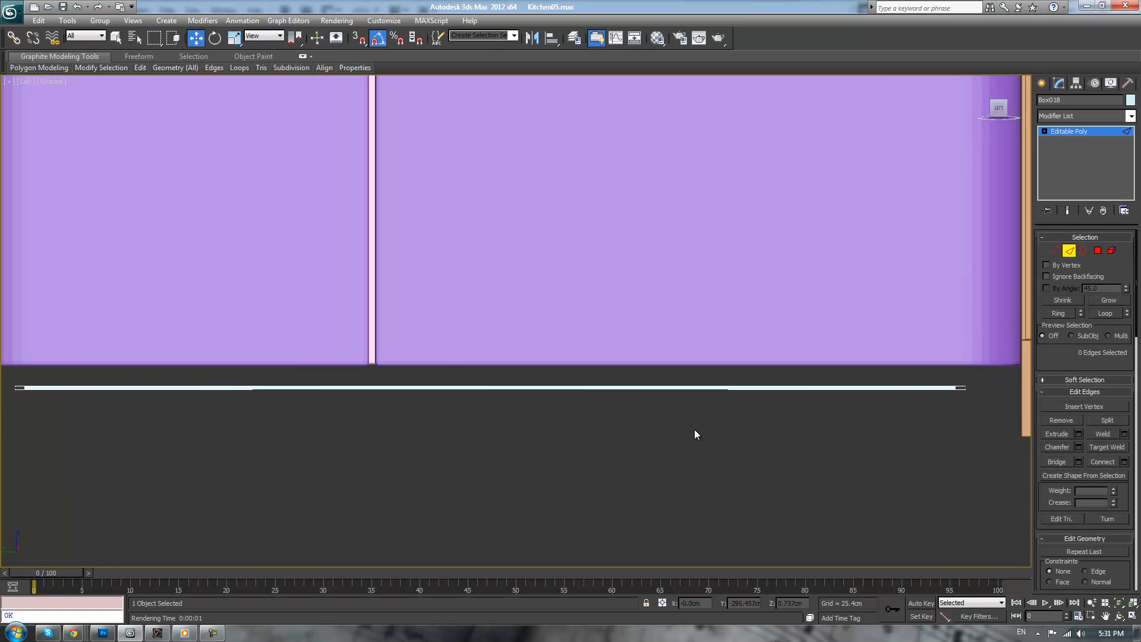
left_click(1078, 446)
key("F4")
mouse_move(752, 433)
middle_mouse_down()
mouse_move(751, 458)
mouse_move(640, 415)
mouse_move(704, 432)
mouse_move(682, 451)
mouse_move(625, 368)
middle_mouse_up()
mouse_move(544, 332)
left_mouse_down()
mouse_move(462, 334)
mouse_move(526, 343)
left_mouse_up()
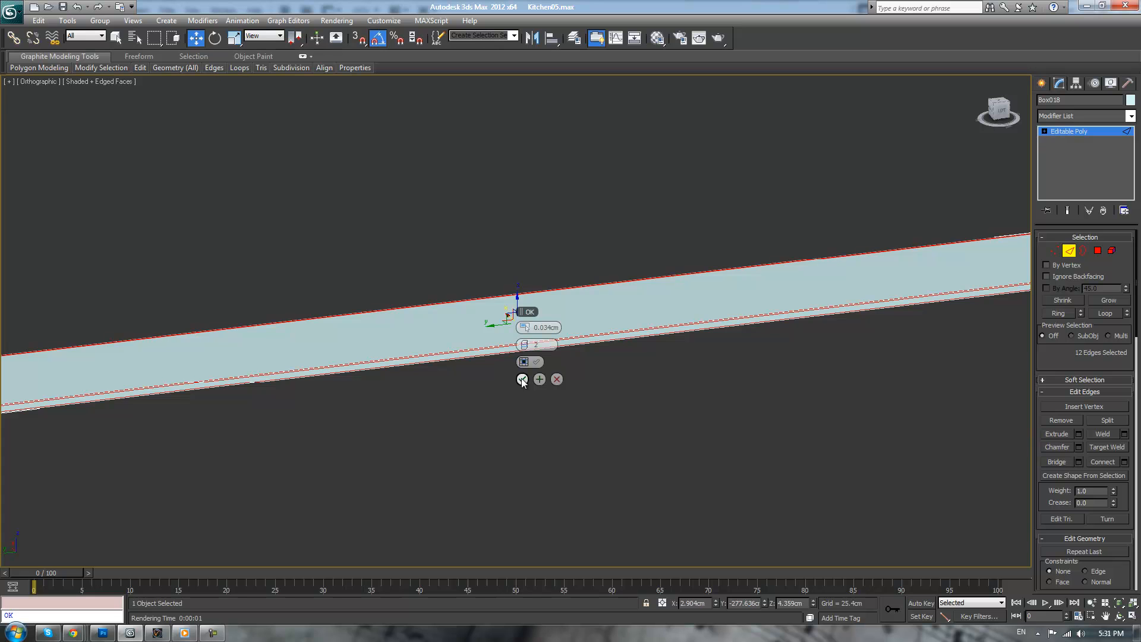
left_click(522, 380)
left_click(1075, 131)
- Move the strip along X in the Top view to the refrigerator's front, at about X 220.4 cm
left_click(899, 367)
scroll(898, 368, "down", 4)
middle_click_drag(898, 369, 758, 304, "alt")
left_click(758, 304)
key("z")
key("t")
key("z")
scroll(722, 306, "down", 7)
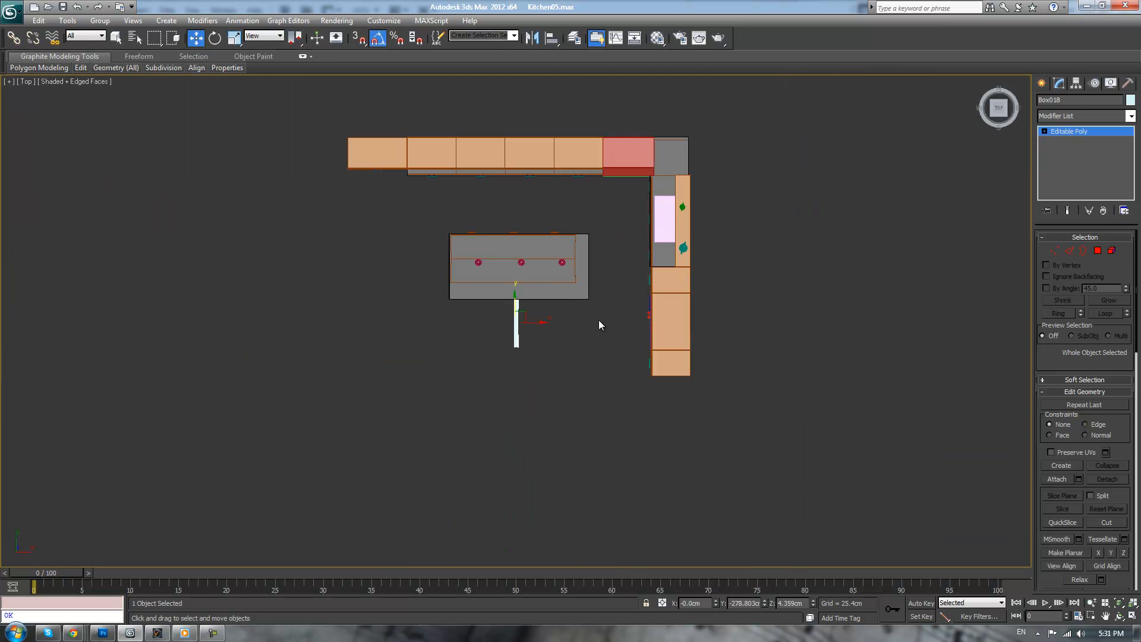
left_click_drag(554, 322, 557, 322)
scroll(696, 321, "up", 8)
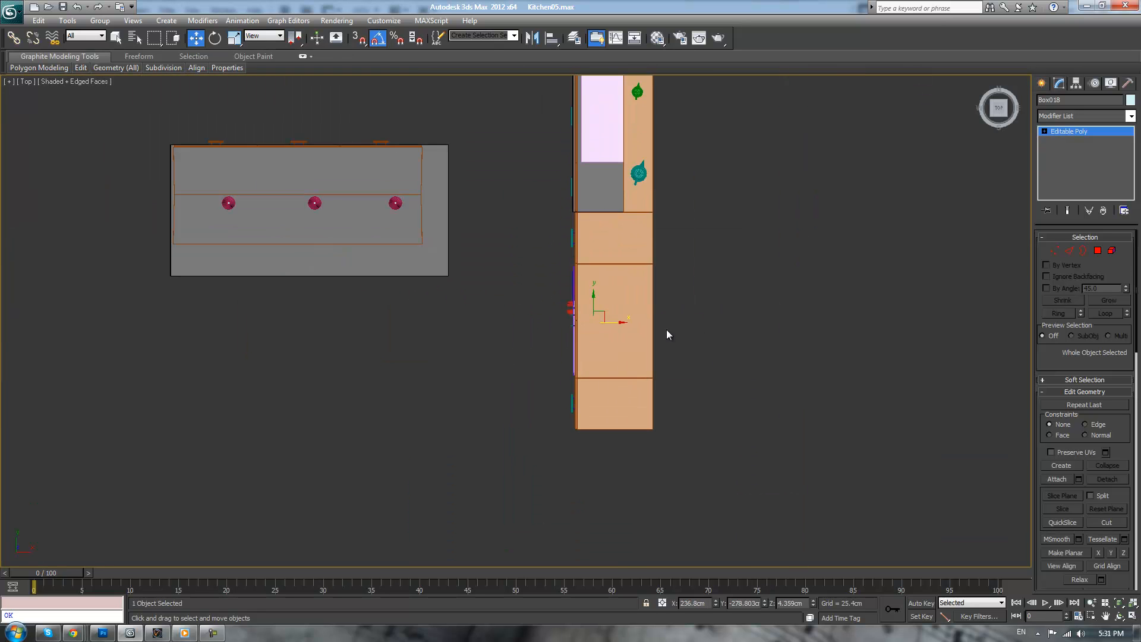
key("F3")
scroll(693, 375, "up", 3)
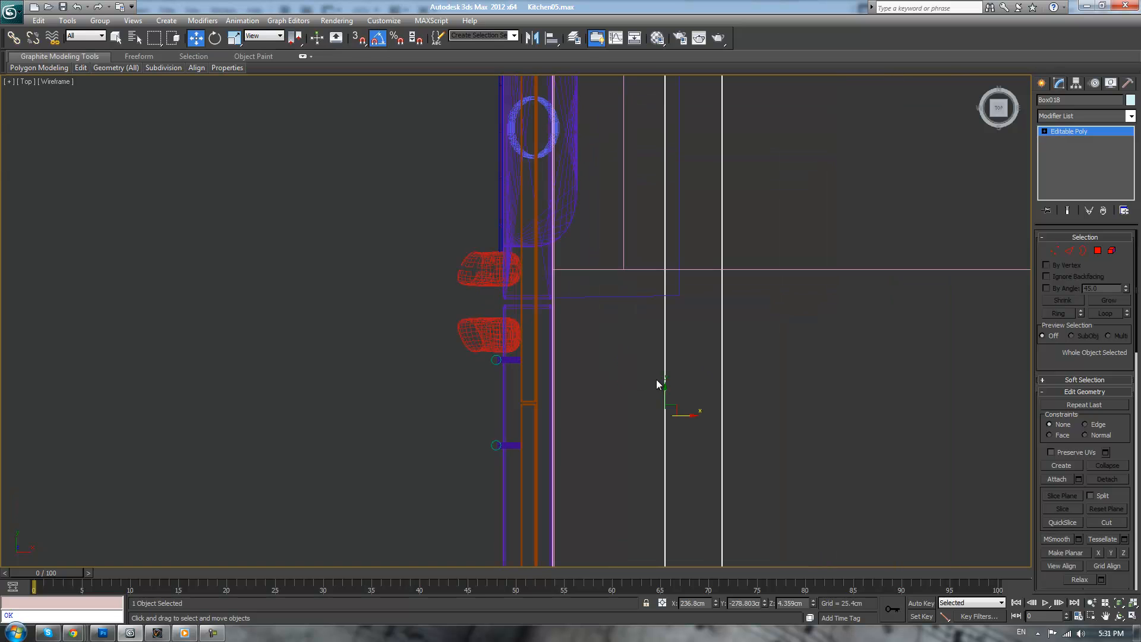
left_click_drag(687, 415, 525, 432)
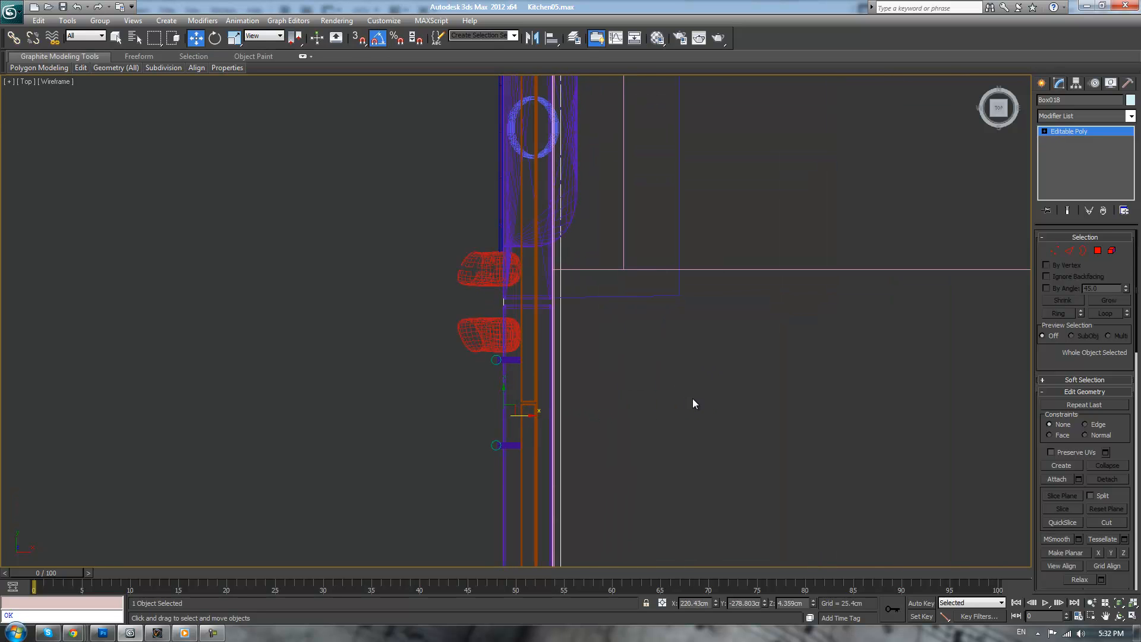
- Raise the strip in the Left view until it sits just beneath the bottom edge of the refrigerator doors
key("p")
scroll(693, 407, "down", 4)
key("F3")
scroll(664, 403, "down", 4)
mouse_move(622, 412)
middle_mouse_down("alt")
mouse_move(740, 370)
mouse_move(642, 326)
mouse_move(647, 341)
mouse_move(687, 339)
middle_mouse_up("alt")
scroll(661, 354, "up", 5)
key("l")
scroll(588, 355, "up", 5)
scroll(588, 355, "up", 4)
middle_click_drag(660, 410, 575, 284)
scroll(606, 297, "up", 1)
middle_click_drag(834, 380, 535, 359)
scroll(663, 389, "up", 1)
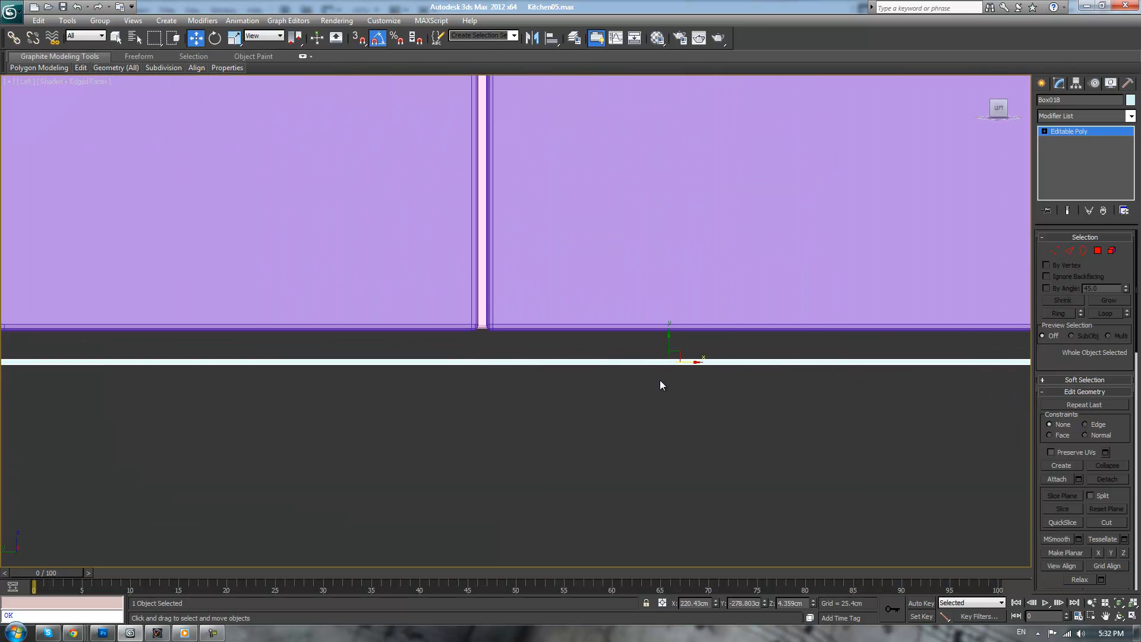
mouse_move(668, 342)
left_mouse_down()
mouse_move(670, 317)
mouse_move(670, 328)
left_mouse_up()
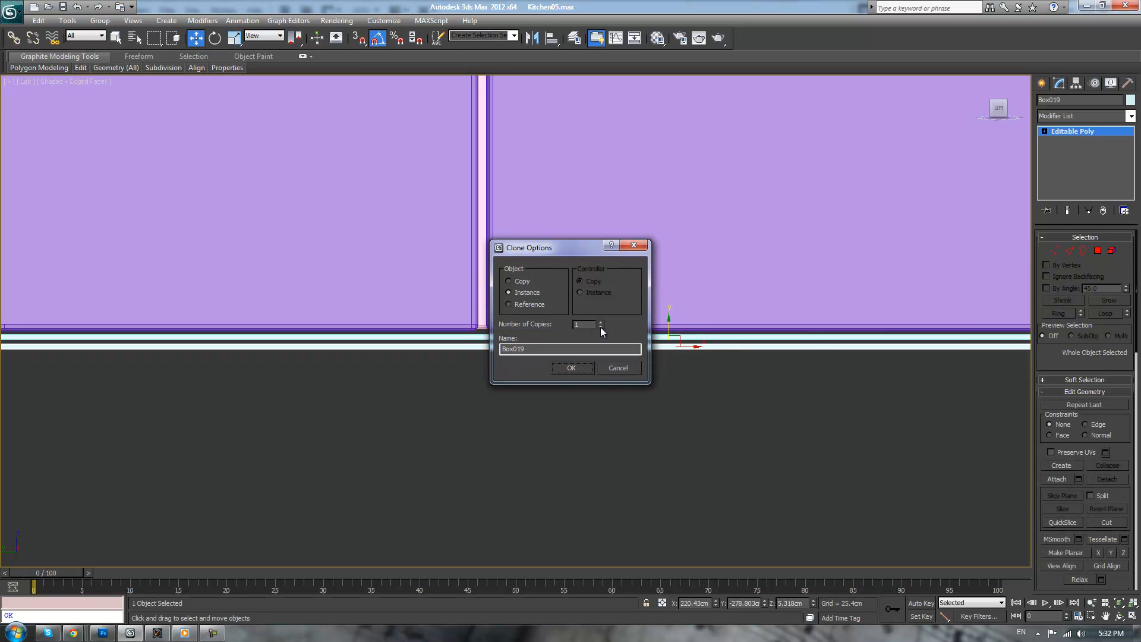
- Clone the strip downward into three closely spaced instances and delete the duplicates
left_click(573, 368)
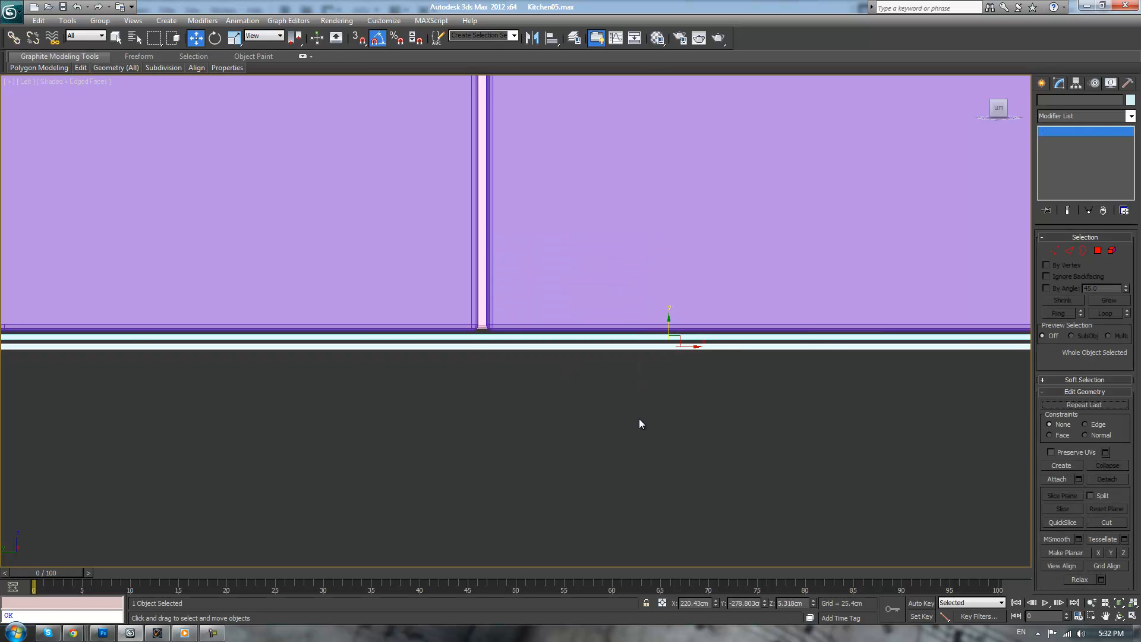
scroll(641, 422, "down", 1)
scroll(693, 436, "down", 2)
scroll(707, 429, "up", 4)
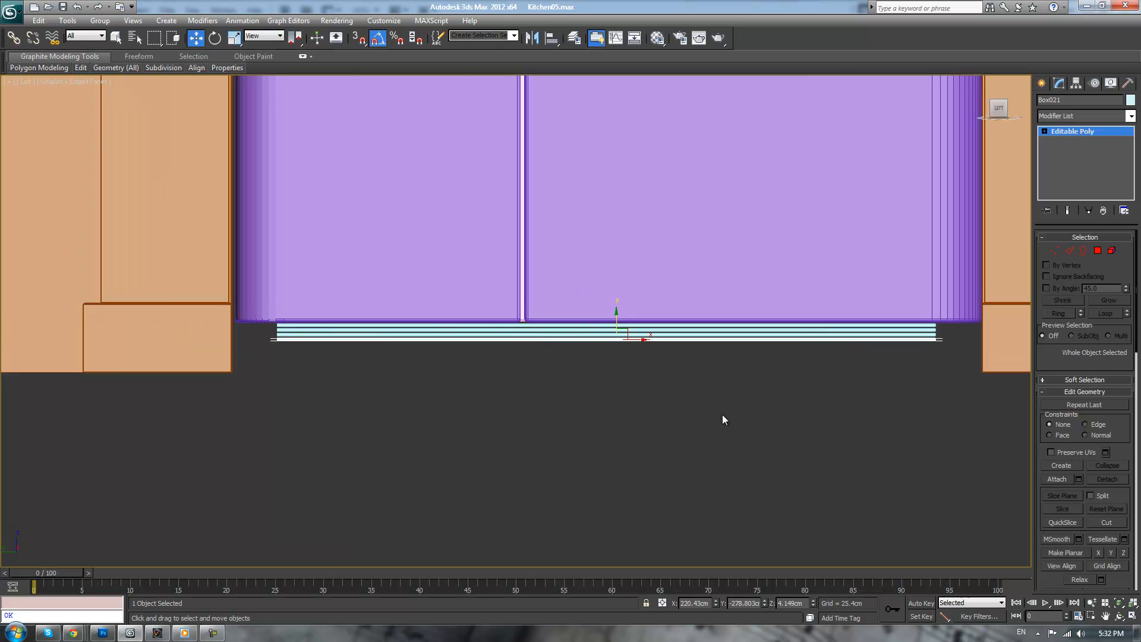
scroll(521, 364, "up", 2)
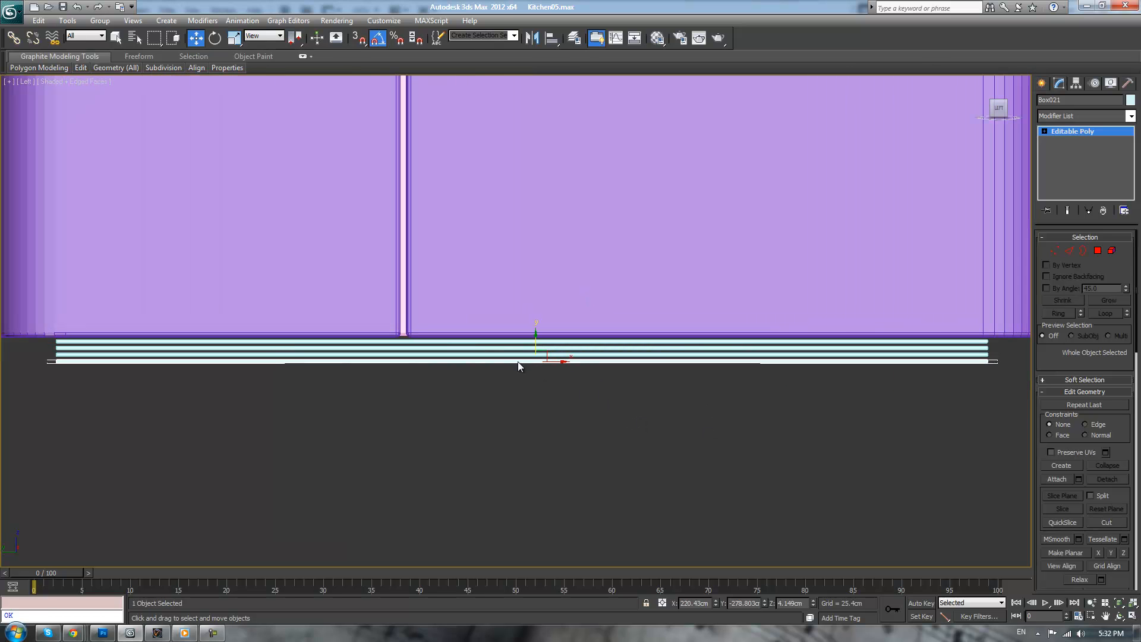
key("Delete")
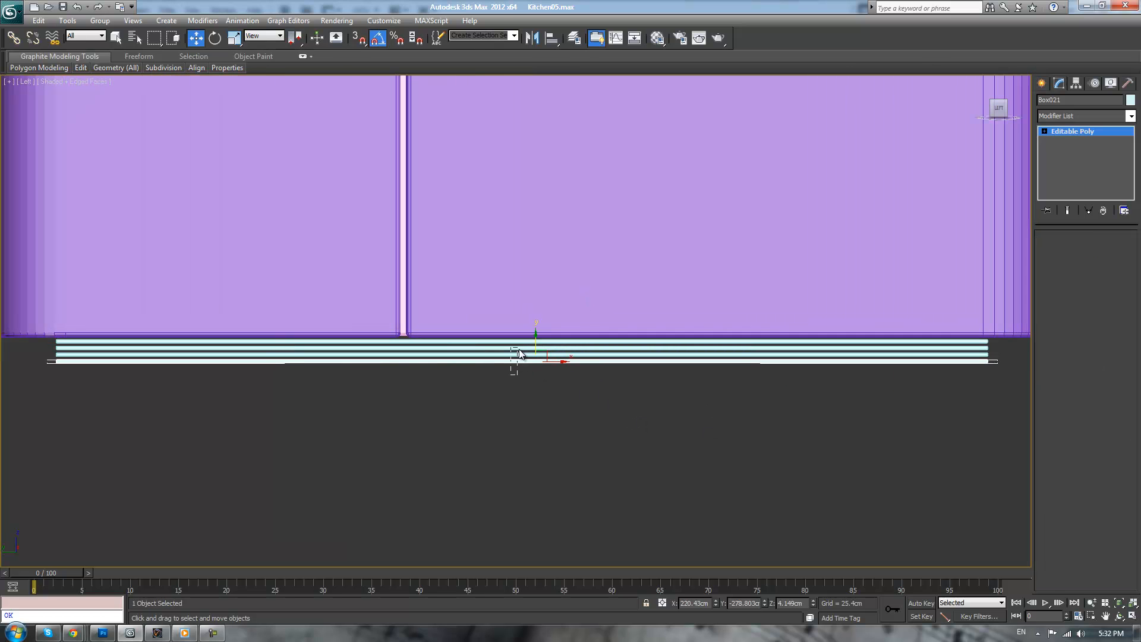
- Clone the strip downward as four instances spaced about 0.93 cm apart
left_click(517, 343)
left_click_drag(536, 321, 535, 331, "shift")
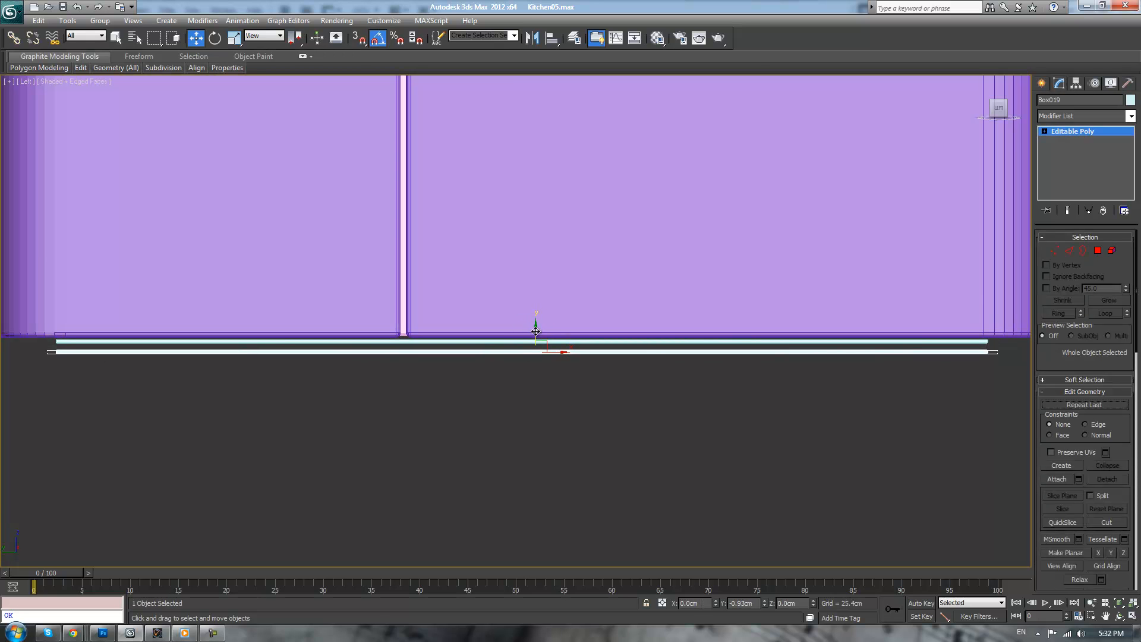
left_click(600, 321)
left_click(600, 321)
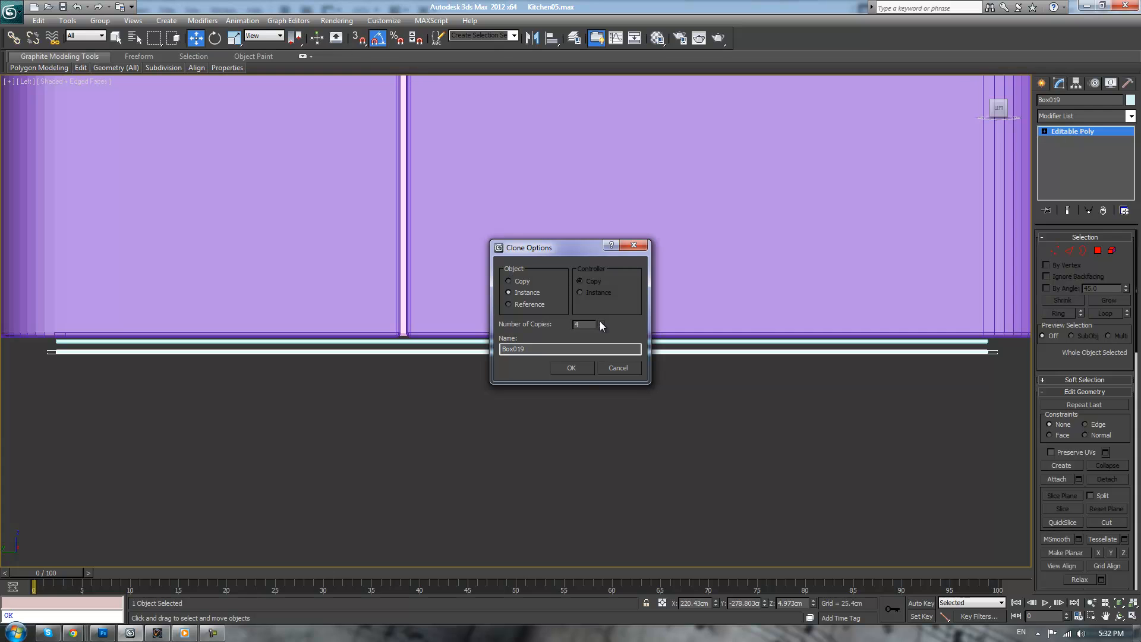
left_click(581, 369)
middle_click_drag(521, 426, 579, 425)
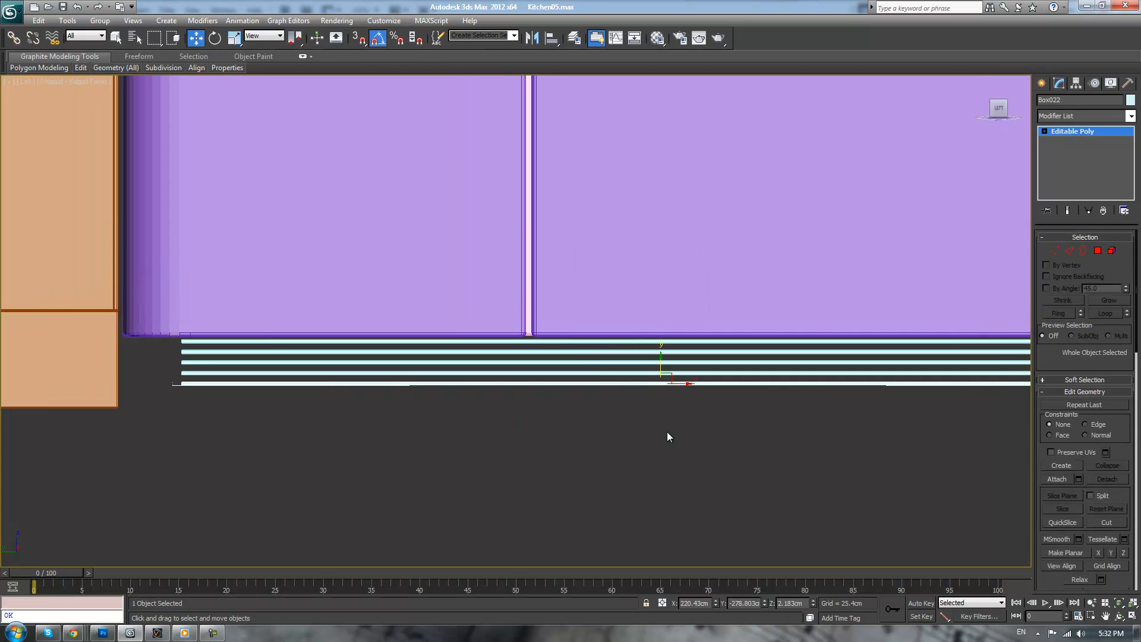
- Select all five slats and move them down about 0.8 cm from the doors, then clear the selection
scroll(677, 433, "down", 3)
scroll(688, 428, "up", 4)
left_click_drag(595, 427, 534, 351)
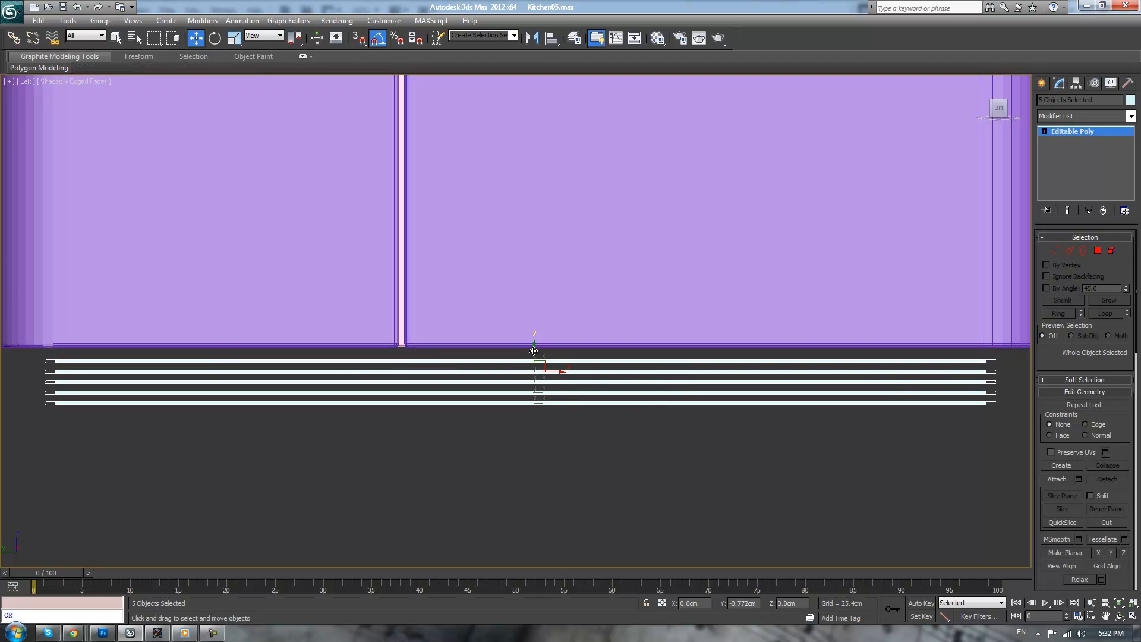
left_click(518, 455)
scroll(519, 456, "down", 3)
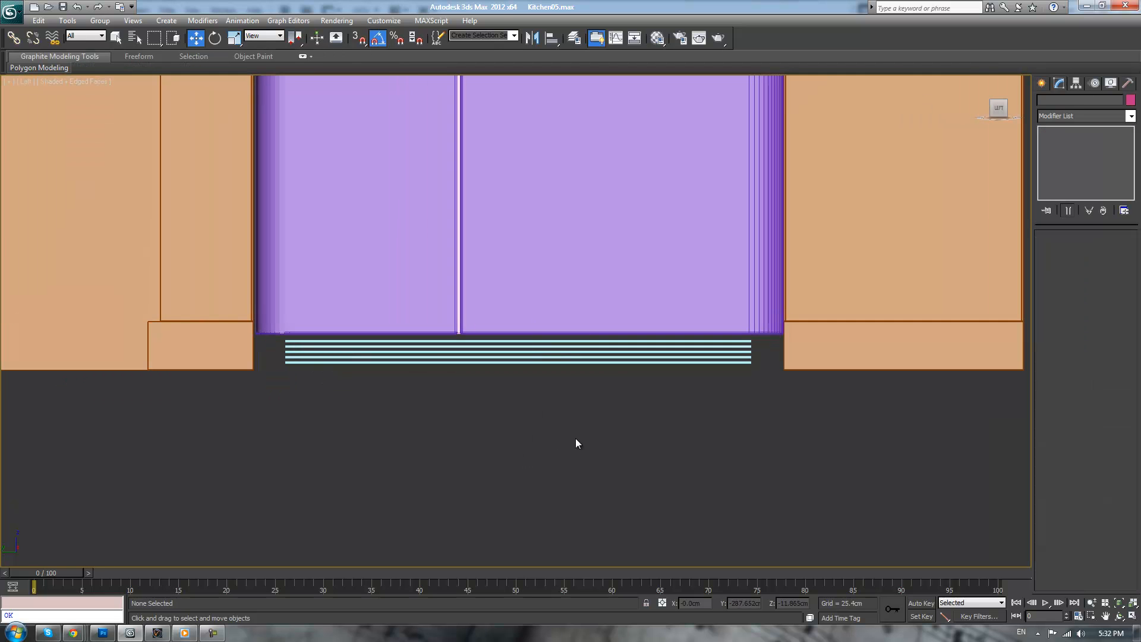
- Create a box beside the slats' end in the Left view, about 4.7 cm long, 5 cm wide and -0.26 cm high
left_click(1042, 84)
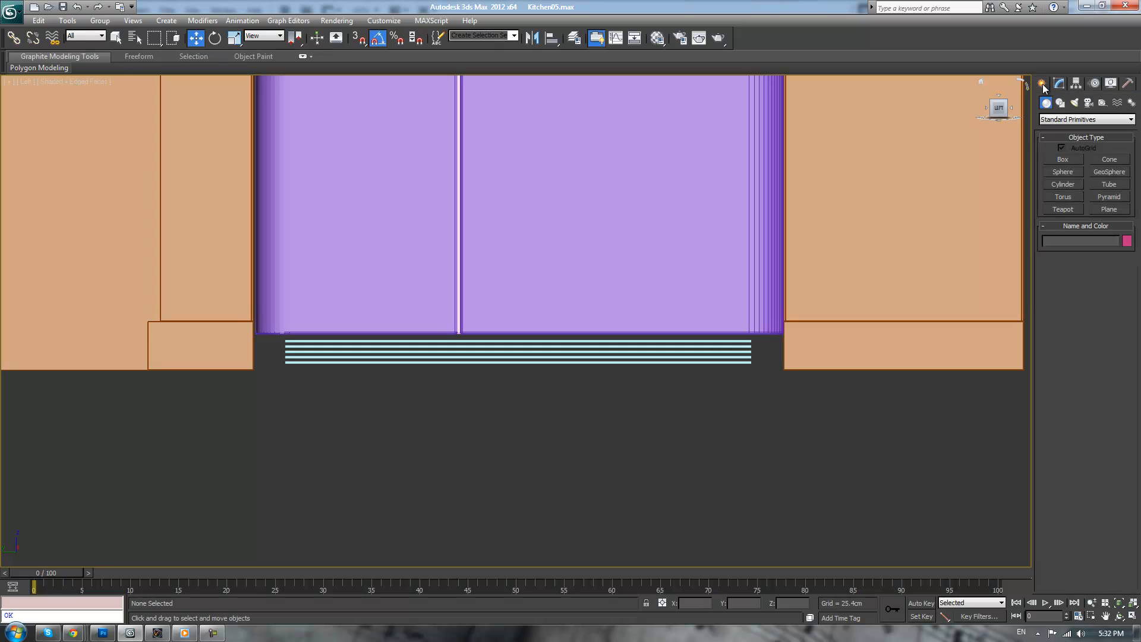
left_click(1078, 162)
scroll(671, 430, "up", 5)
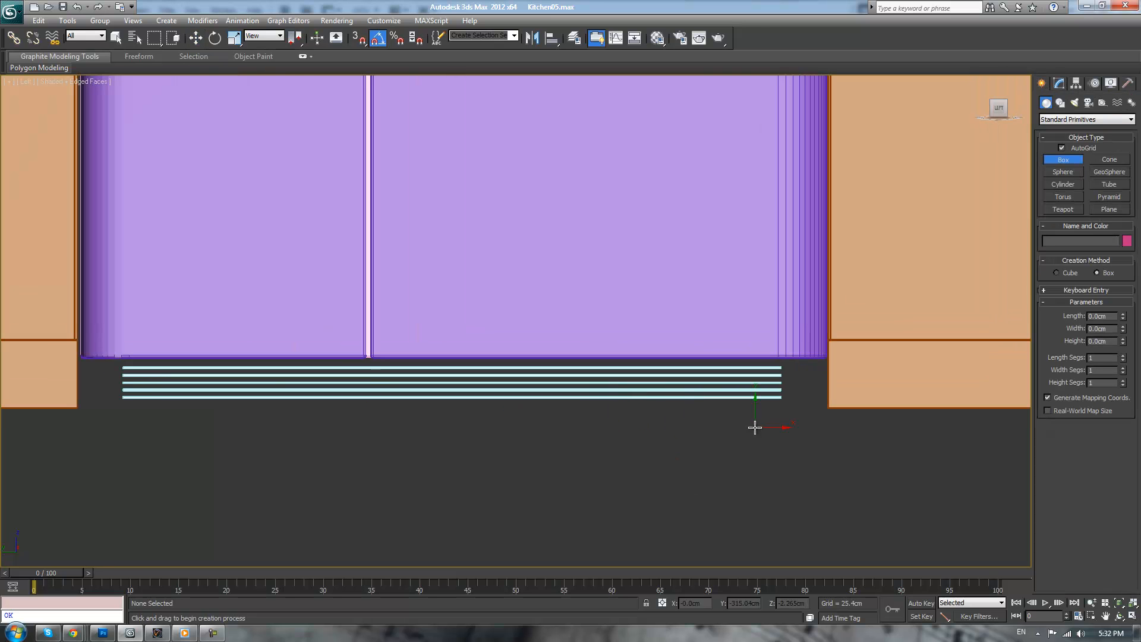
left_click_drag(687, 423, 628, 373)
- Move the new box in the Perspective view to the refrigerator's front, beside the end of the slats
key("p")
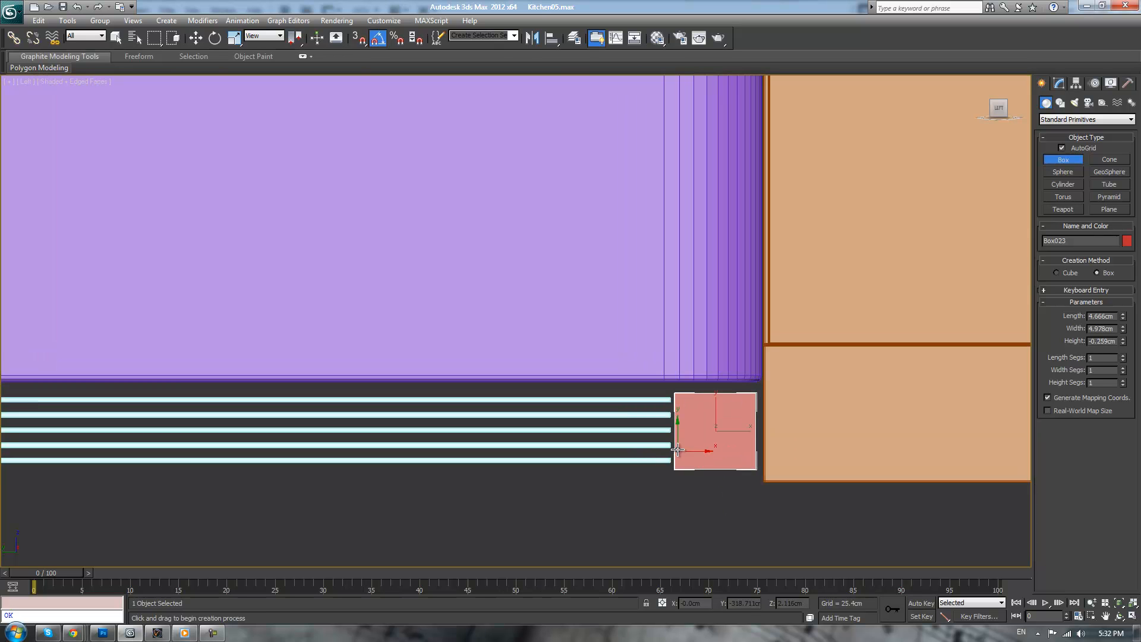
middle_click_drag(678, 466, 707, 530, "alt")
scroll(535, 331, "down", 6)
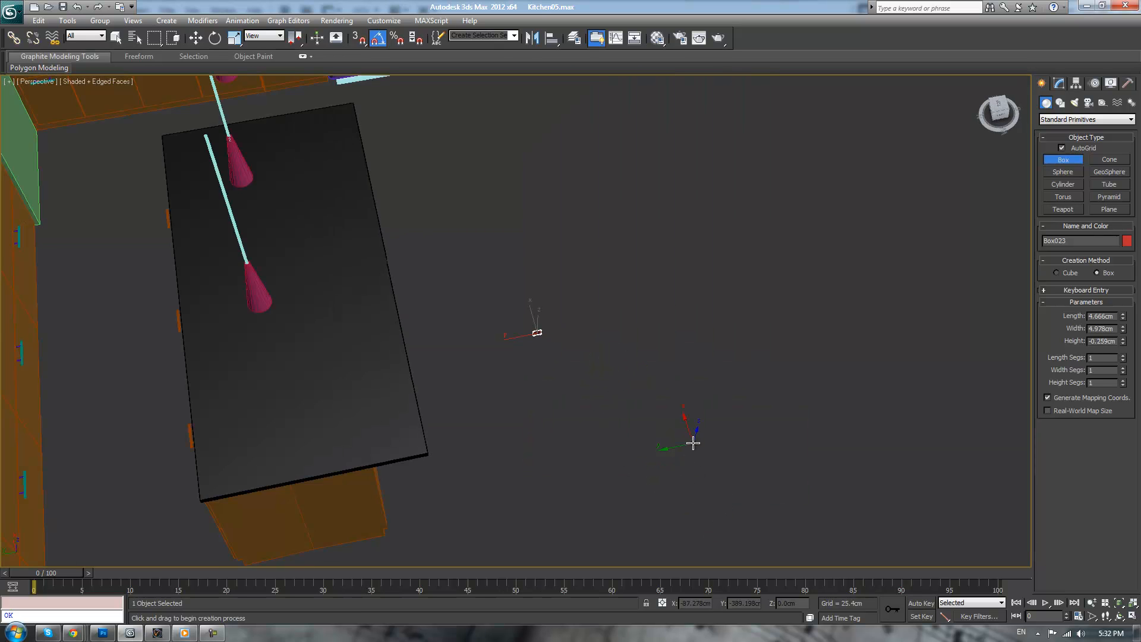
key("w")
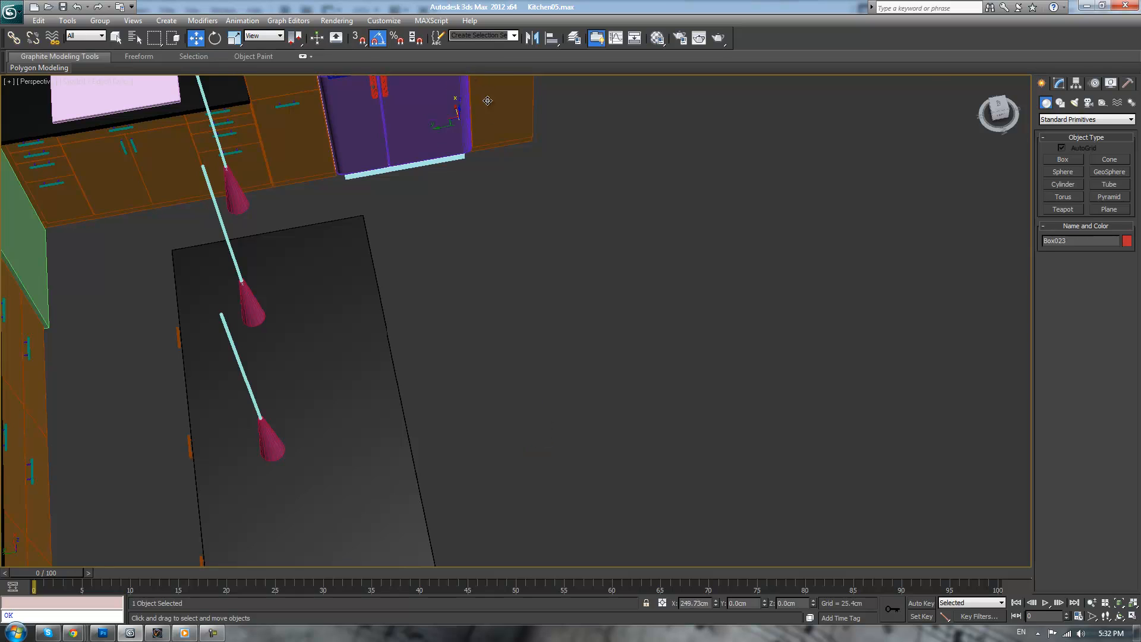
key("z")
scroll(657, 315, "down", 3)
middle_click_drag(658, 316, 600, 312, "alt")
- Convert the small end box to an editable poly
left_click(1063, 88)
key("shift+e")
middle_click_drag(768, 282, 944, 329, "alt")
scroll(892, 339, "down", 4)
- Connect the end box's vertical edges with a horizontal loop and move it up close to the top edge
key("2")
left_click_drag(420, 302, 683, 340)
key("ctrl+v")
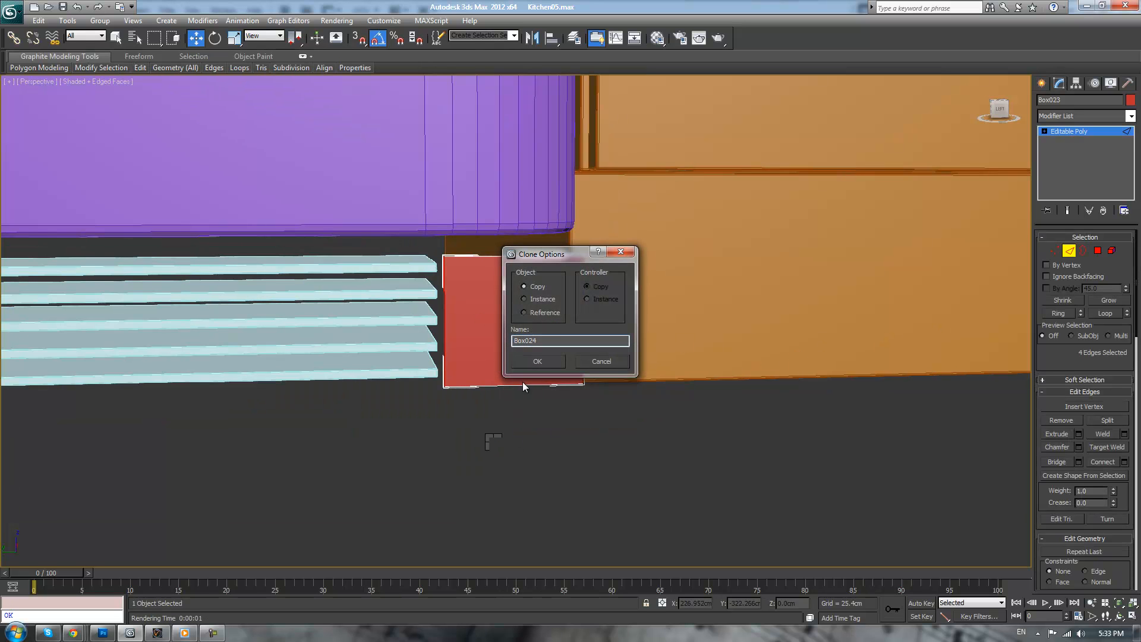
left_click(599, 361)
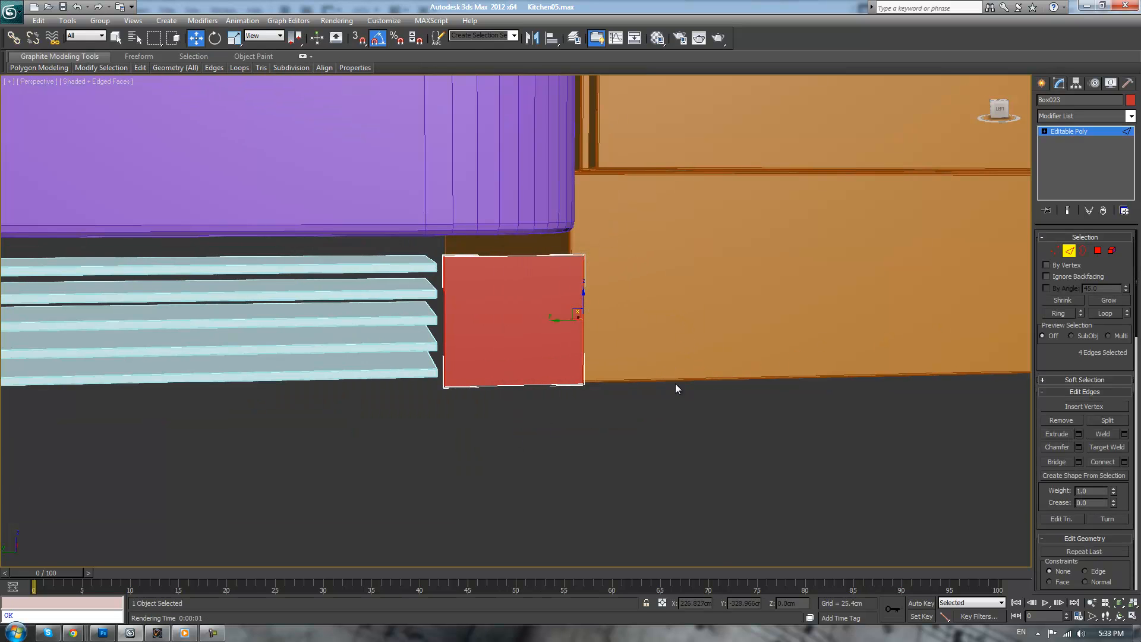
right_click(599, 442)
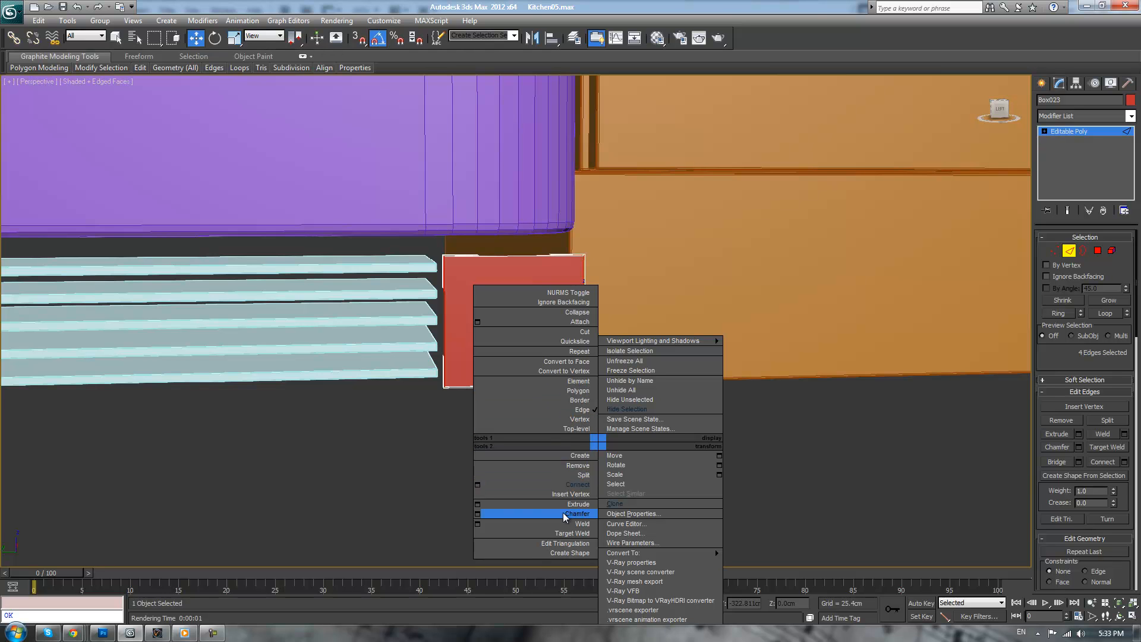
left_click(569, 479)
left_click_drag(515, 298, 515, 244)
- Connect the end box's horizontal edges with a vertical loop and move it close to the side facing the slats
left_click_drag(506, 230, 461, 435)
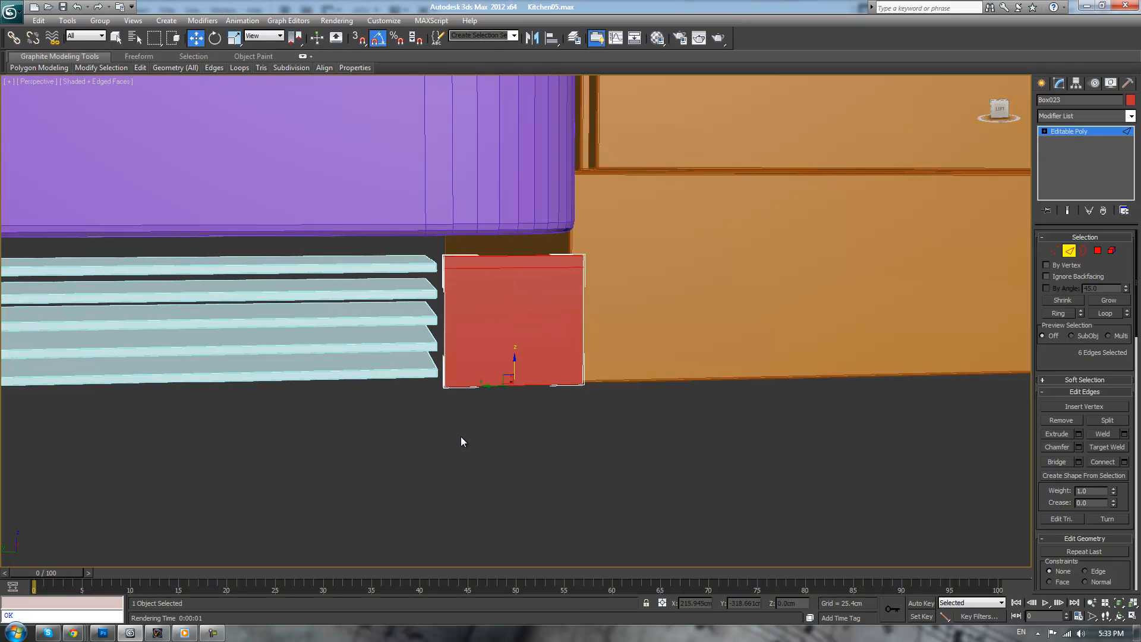
right_click(458, 433)
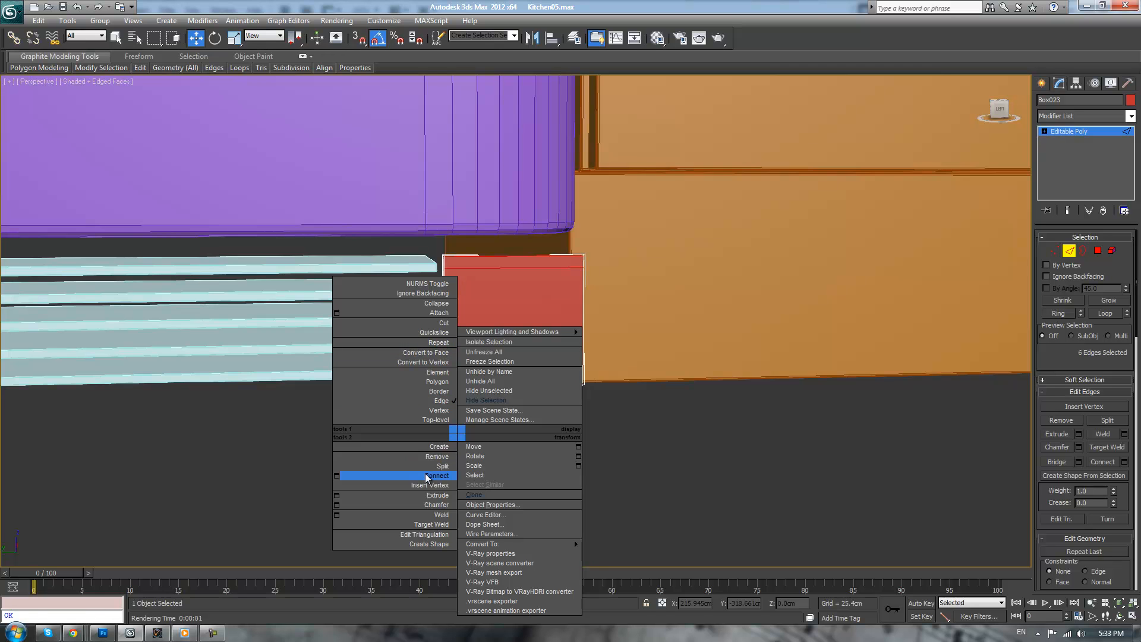
left_click(426, 468)
left_click_drag(497, 301, 437, 316)
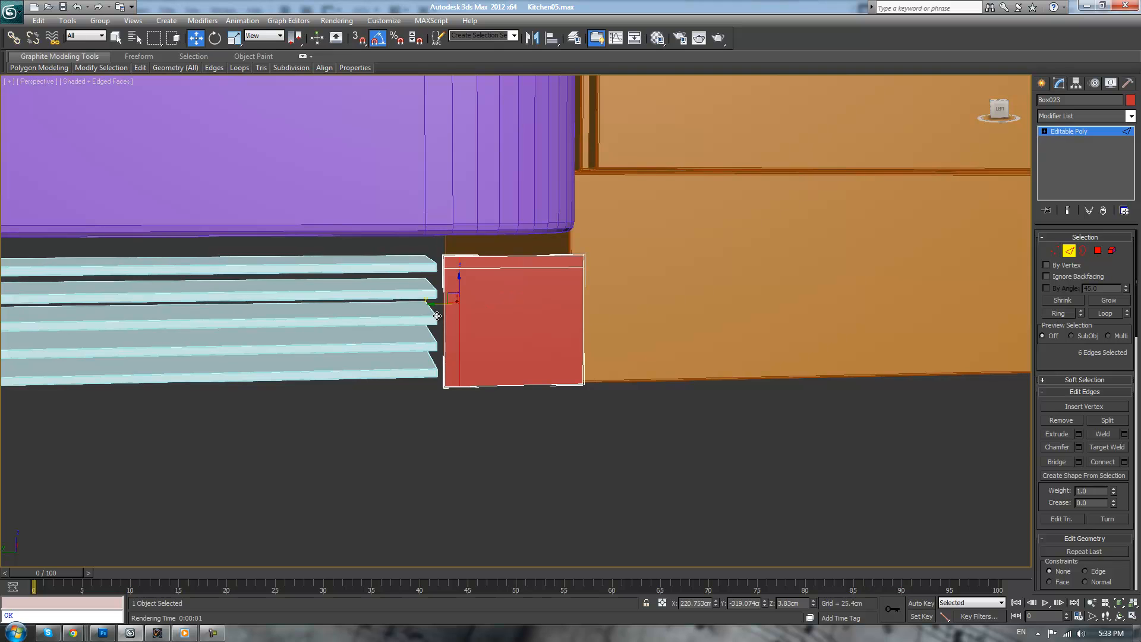
- Connect the horizontal edges again with a second vertical loop and move it close to the side away from the slats
left_click_drag(535, 438, 536, 438)
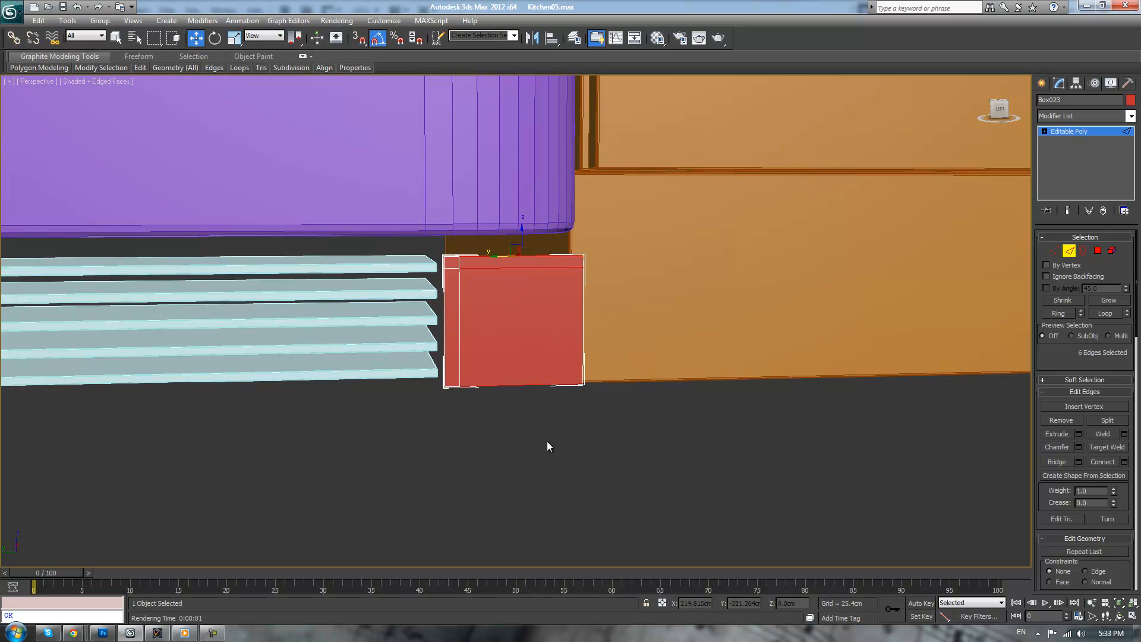
right_click(543, 440)
left_click(504, 477)
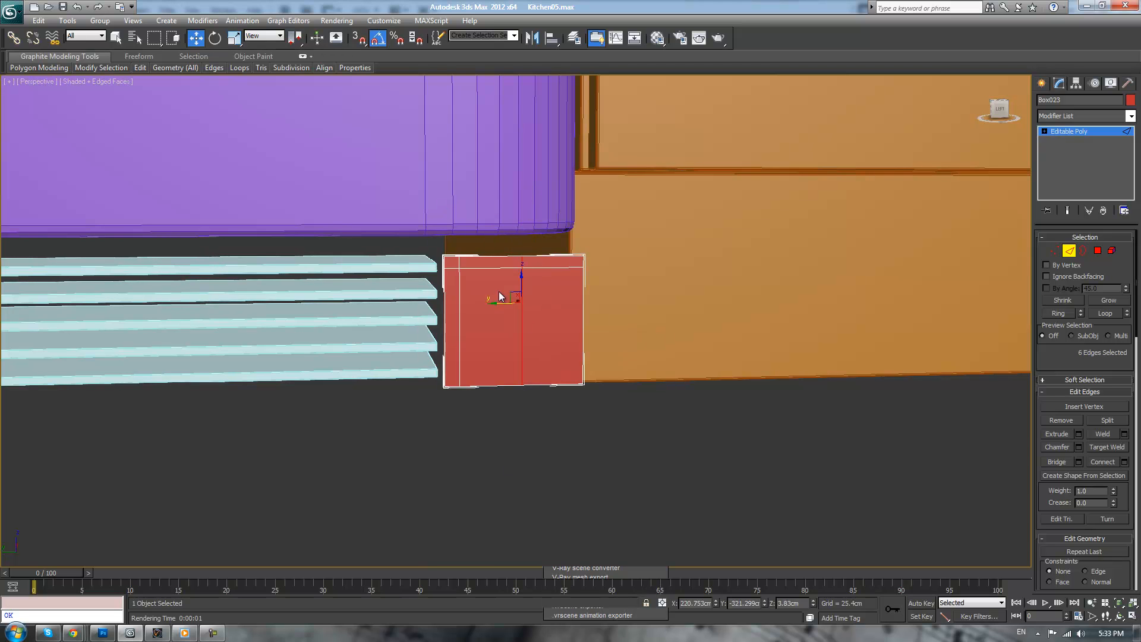
left_click_drag(496, 302, 537, 303)
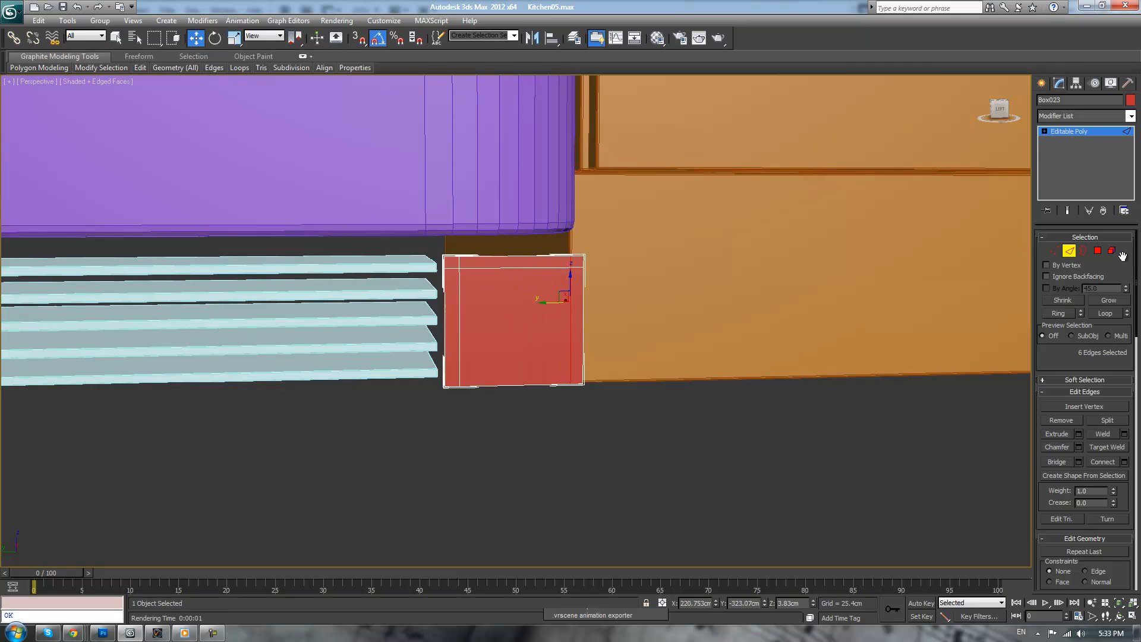
- Extrude the narrow border polygons along the end box's top and two sides to form a frame open at the bottom
left_click(1097, 250)
left_click(575, 270)
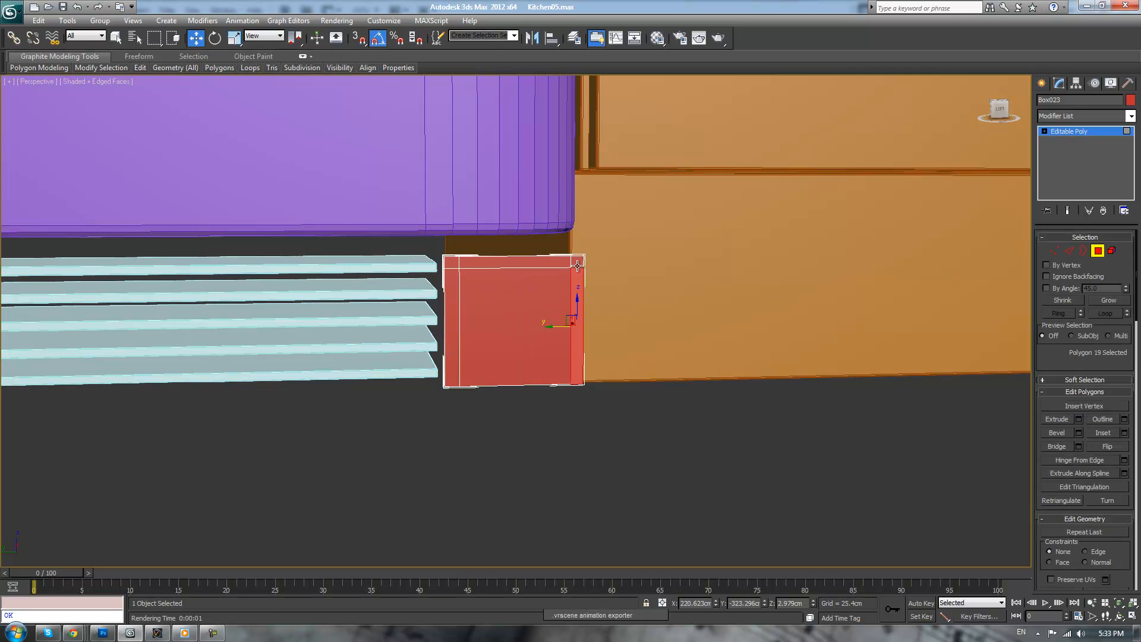
left_click(551, 263, "ctrl")
left_click(452, 264, "ctrl")
left_click(452, 327, "ctrl")
middle_click_drag(494, 297, 631, 392, "alt")
left_click(1058, 419)
left_click_drag(565, 298, 584, 272)
left_click_drag(596, 357, 596, 360)
left_click(1091, 133)
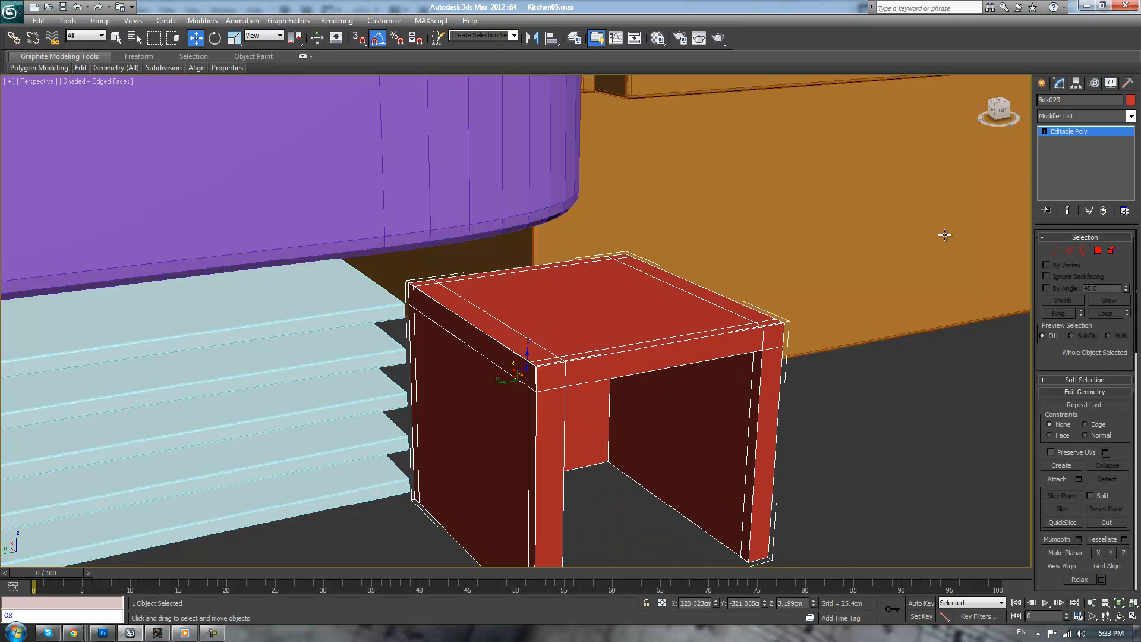
- Apply a TurboSmooth modifier to the framed end box with 3 iterations
left_click(1100, 119)
type("tu")
key("Return")
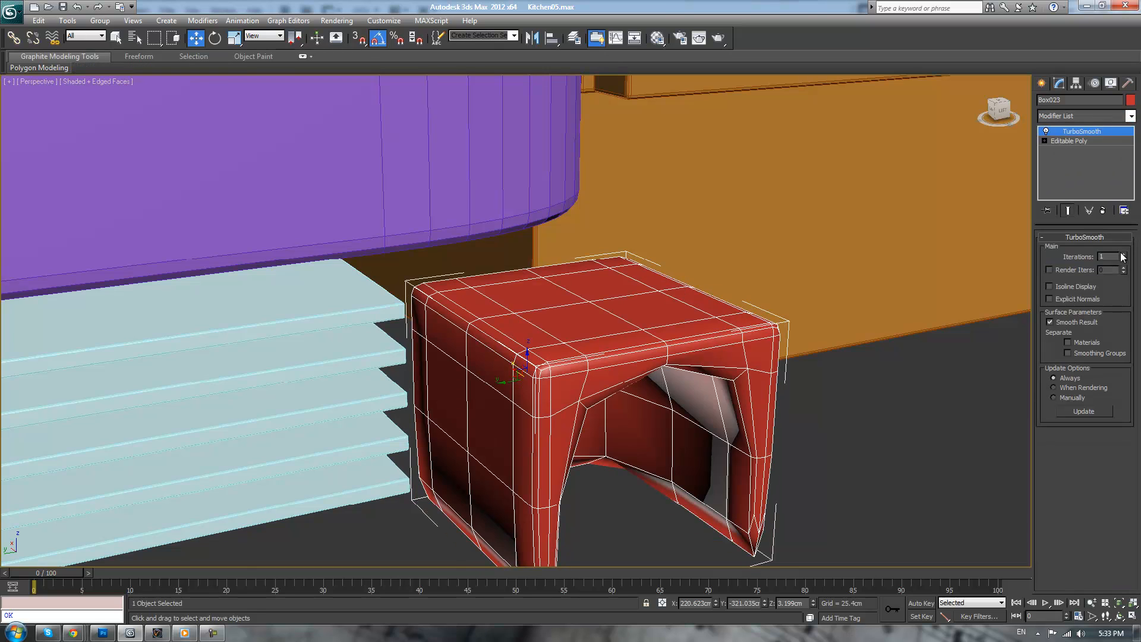
left_click(1123, 254)
left_click(1124, 253)
middle_click_drag(854, 285, 699, 298, "alt")
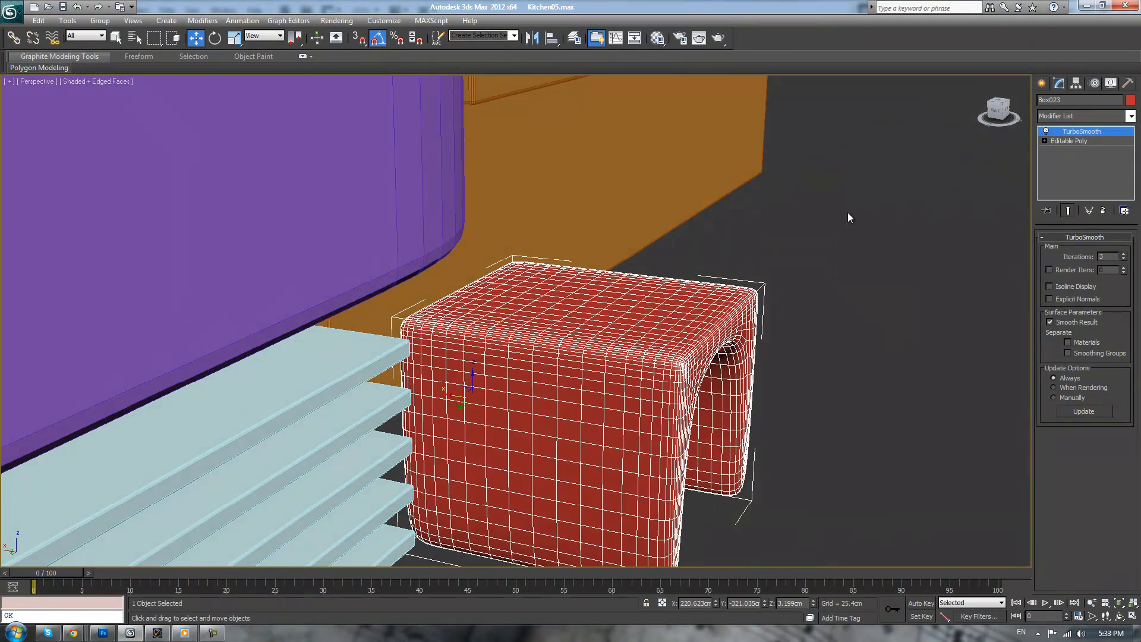
- Shift the edge loop next to the end box's solid face and check the smoothed shape
left_click(1049, 141)
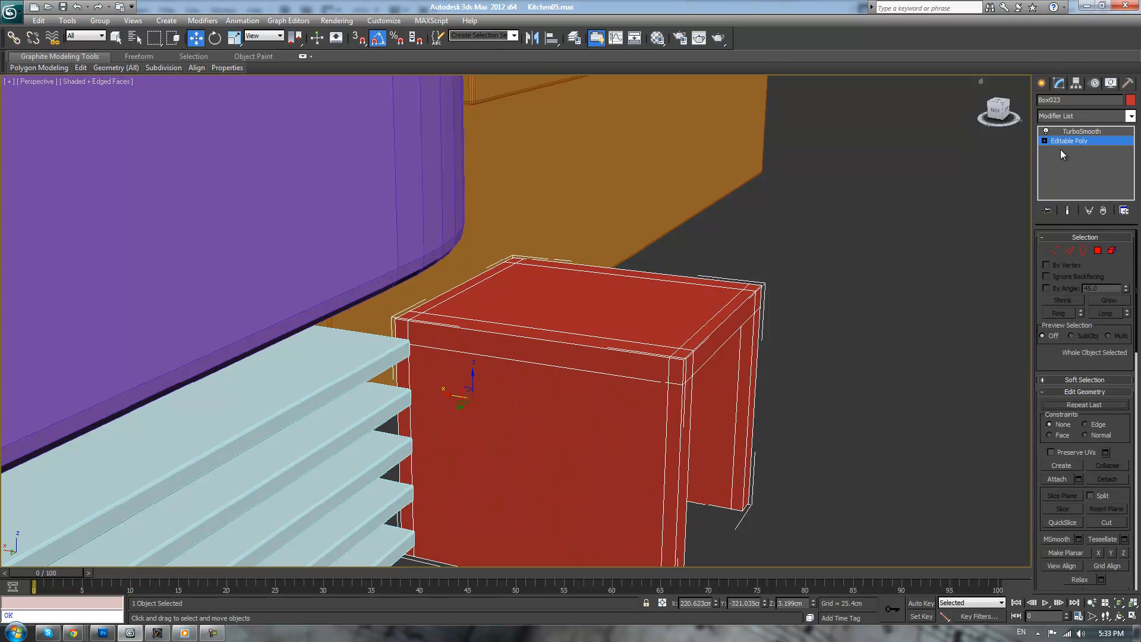
left_click(1068, 250)
left_click(461, 283)
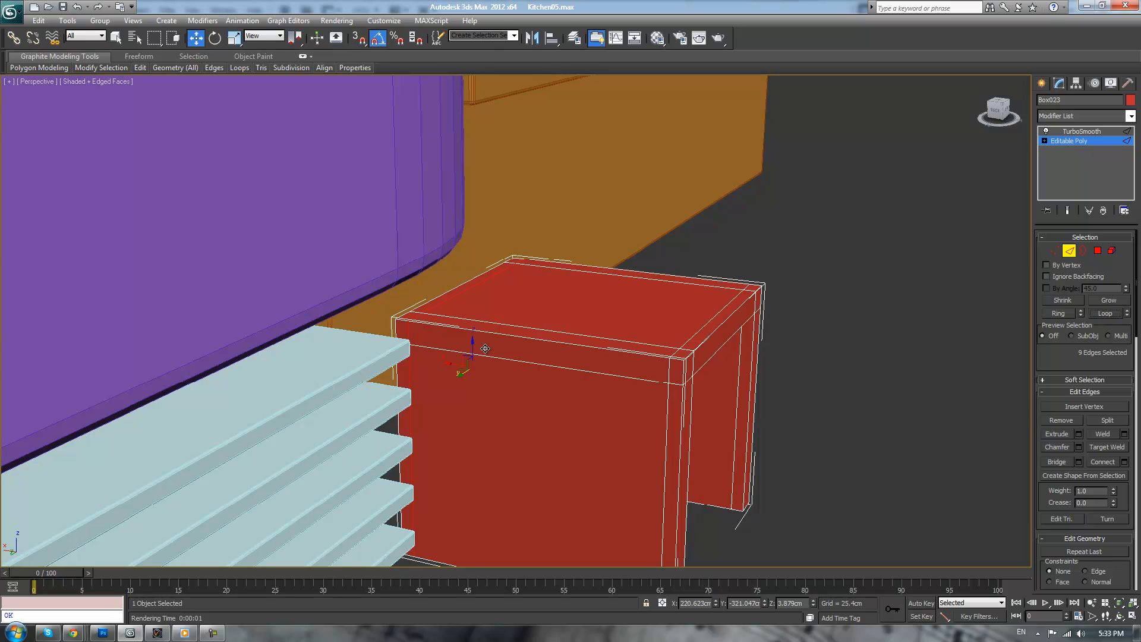
left_click(1086, 134)
left_click(1085, 141)
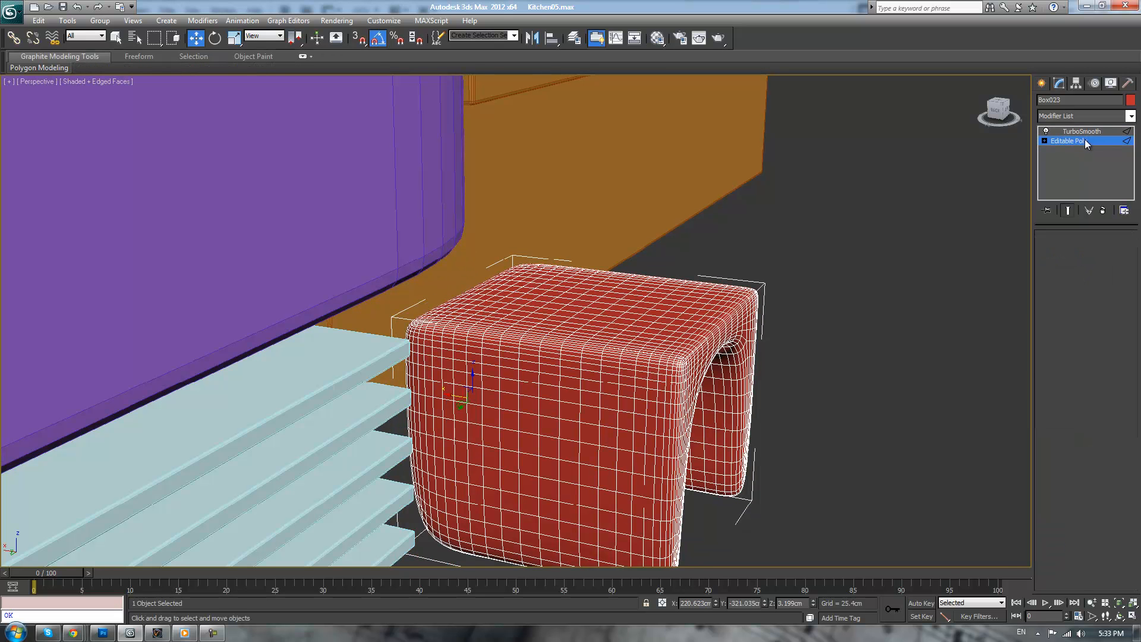
left_click(1085, 132)
middle_click_drag(706, 283, 563, 284, "alt")
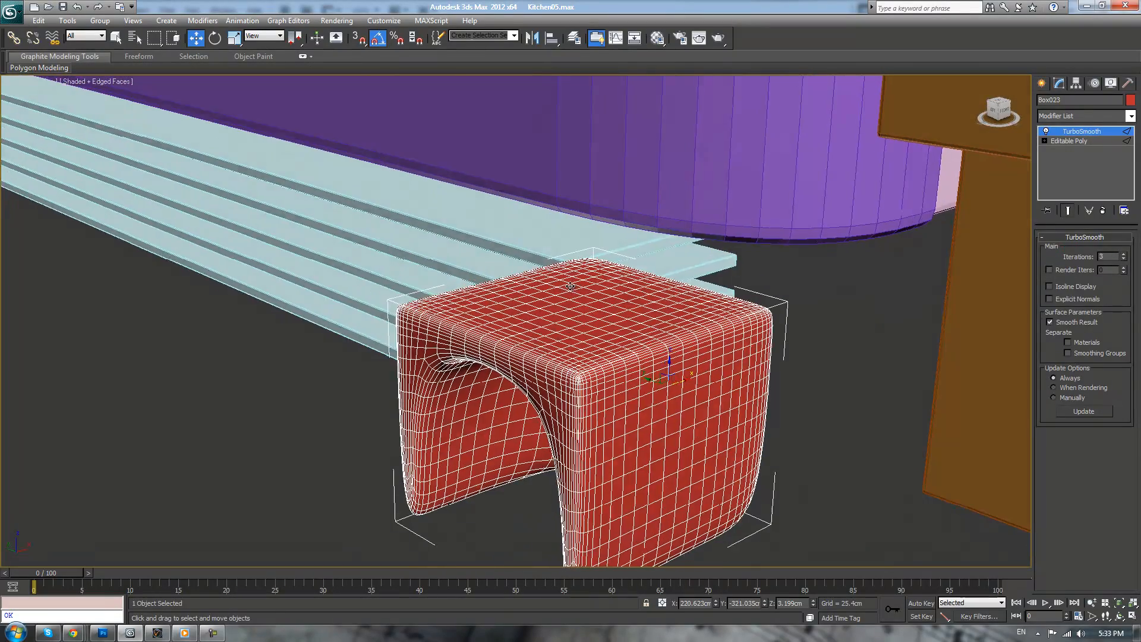
- Select the end box's two side edge loops as vertices, scale them closer together and show the smoothed result
left_click(1066, 141)
middle_click_drag(879, 283, 899, 291)
left_click(732, 326)
left_click(551, 286, "ctrl")
left_click(1106, 313)
mouse_move(942, 342)
middle_mouse_down("alt")
mouse_move(918, 317)
mouse_move(925, 308)
mouse_move(937, 363)
middle_mouse_up("alt")
left_click(1054, 252, "ctrl")
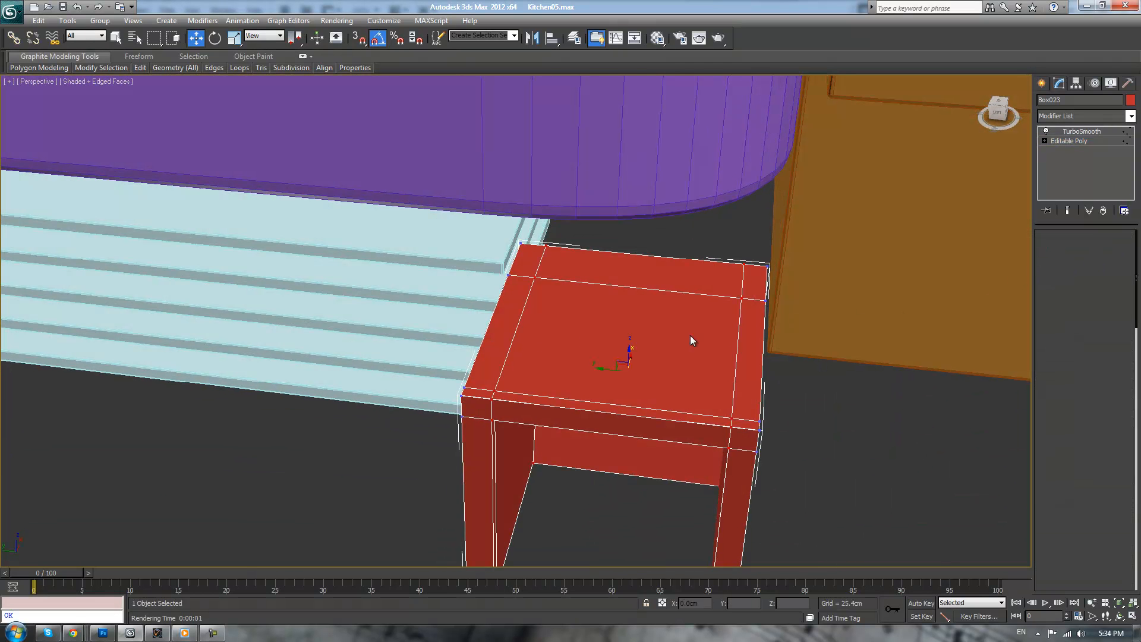
key("r")
left_click_drag(653, 375, 633, 380)
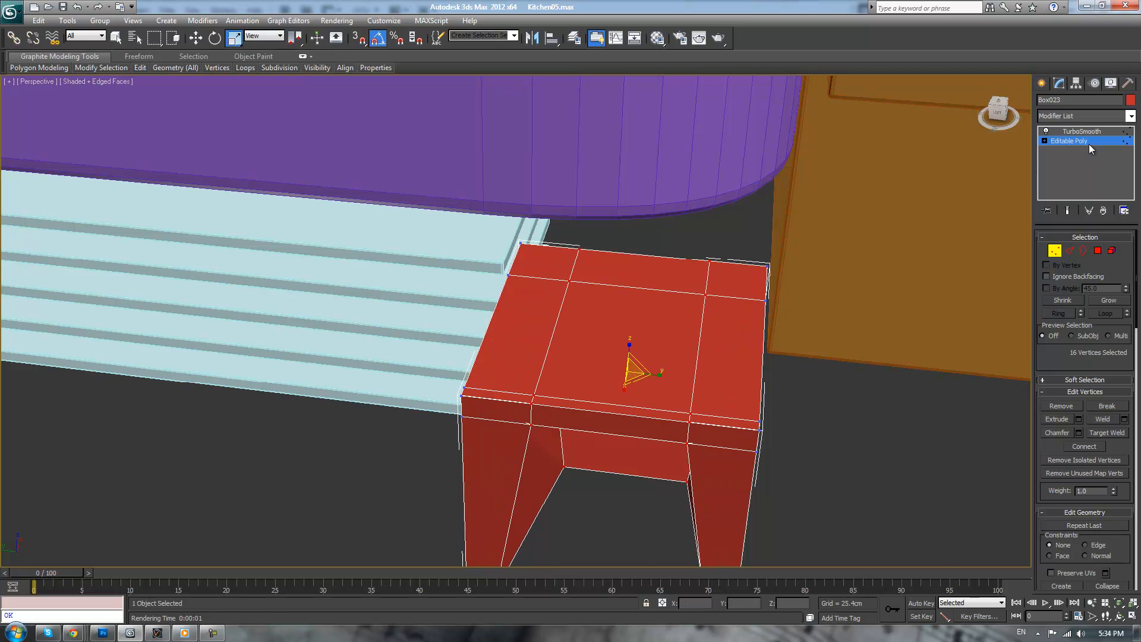
left_click(1083, 132)
- Rotate the end piece 180 degrees about the vertical axis so its solid face points outward
middle_click_drag(919, 312, 810, 325, "alt")
key("e")
left_click_drag(648, 378, 756, 355)
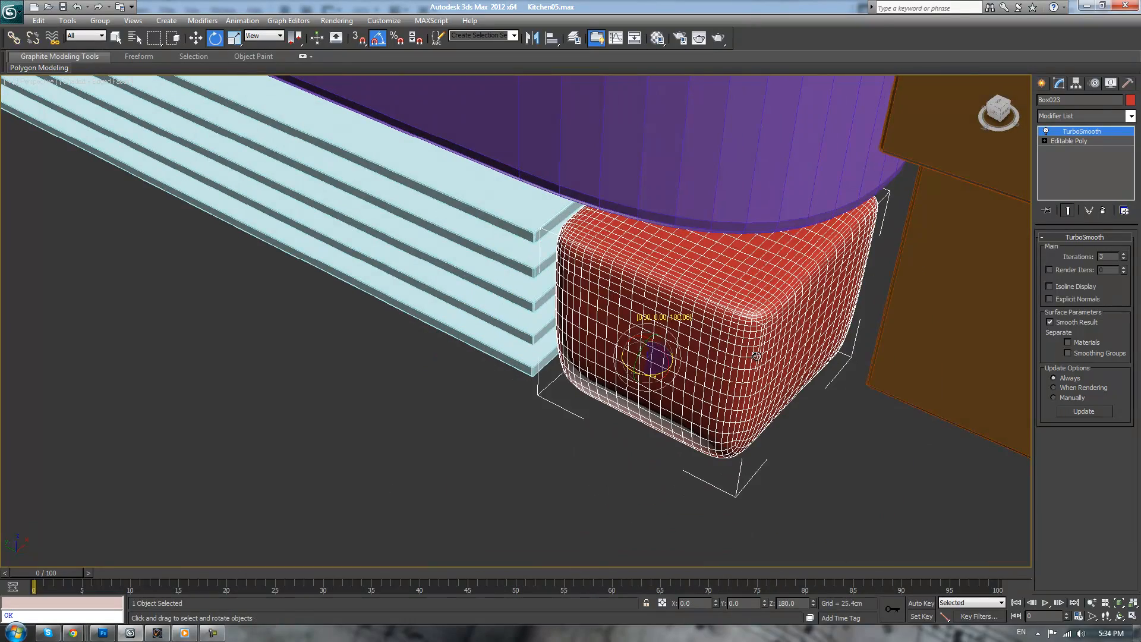
middle_click_drag(753, 363, 771, 335, "alt")
- Clone the end piece as an instance at the opposite end of the slats in the Left view
key("l")
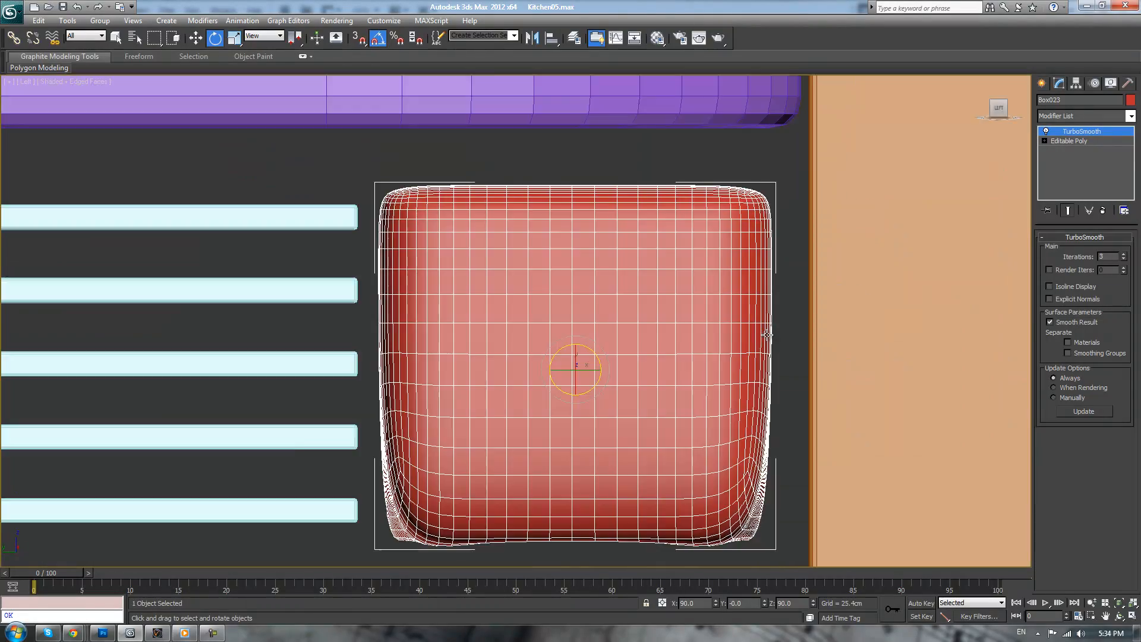
scroll(700, 353, "down", 5)
middle_click_drag(591, 355, 692, 365)
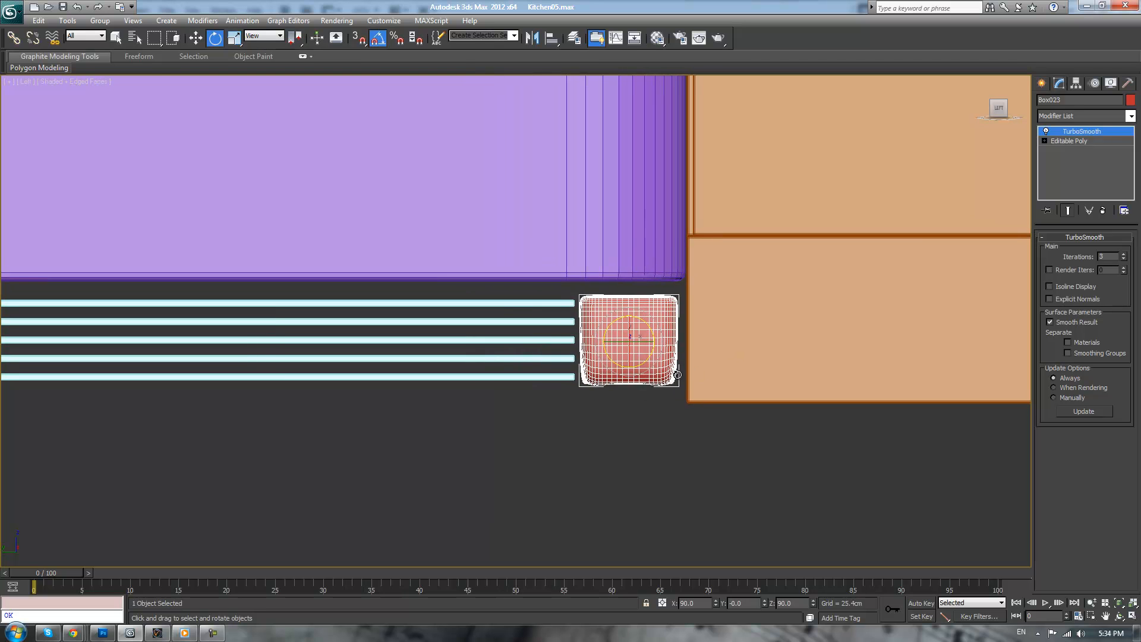
key("w")
scroll(629, 375, "down", 2)
scroll(617, 348, "down", 3)
middle_click_drag(617, 348, 878, 413)
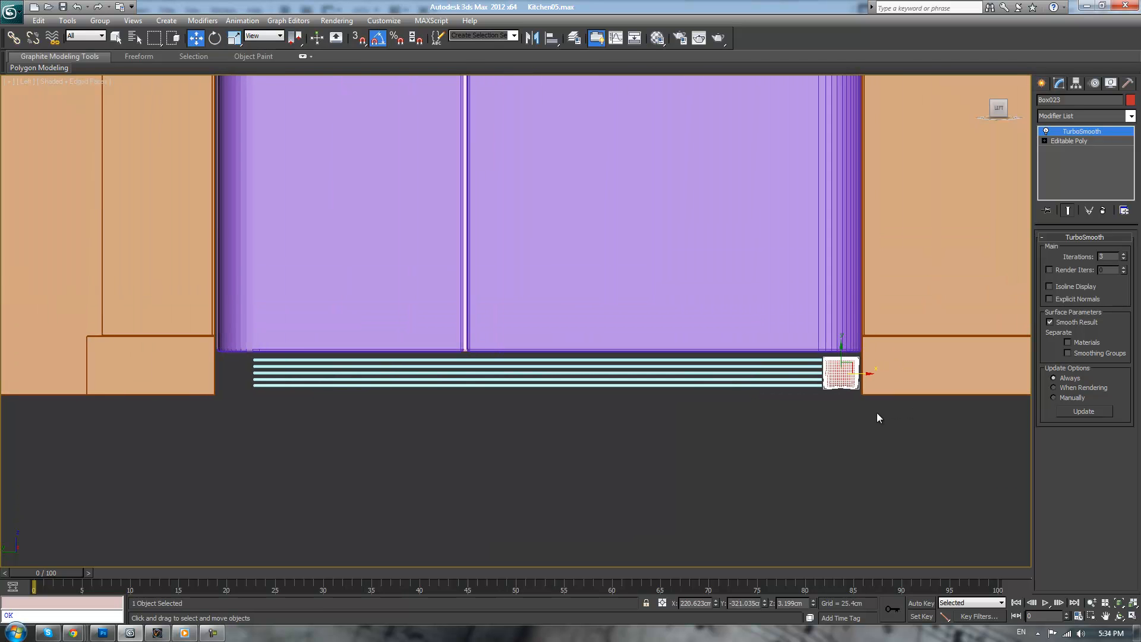
left_click_drag(340, 391, 258, 397)
left_click(572, 369)
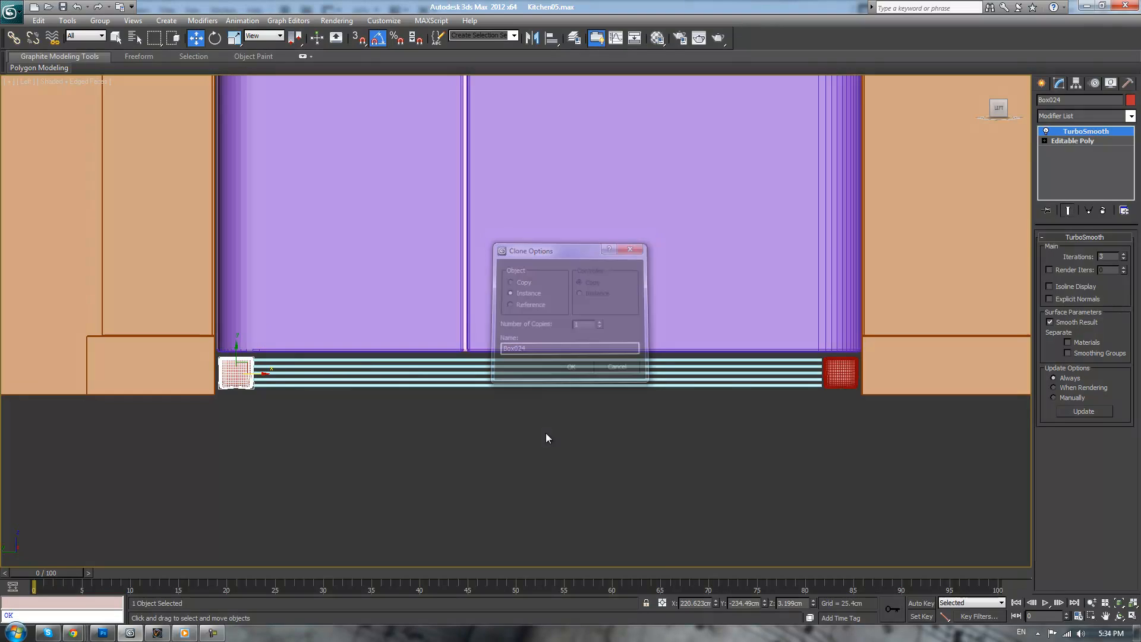
- Nudge both end pieces slightly outward, away from the slat ends
left_click_drag(542, 356, 540, 354)
scroll(310, 334, "up", 2)
middle_click_drag(310, 334, 532, 339)
scroll(375, 358, "up", 1)
middle_click_drag(375, 359, 479, 381)
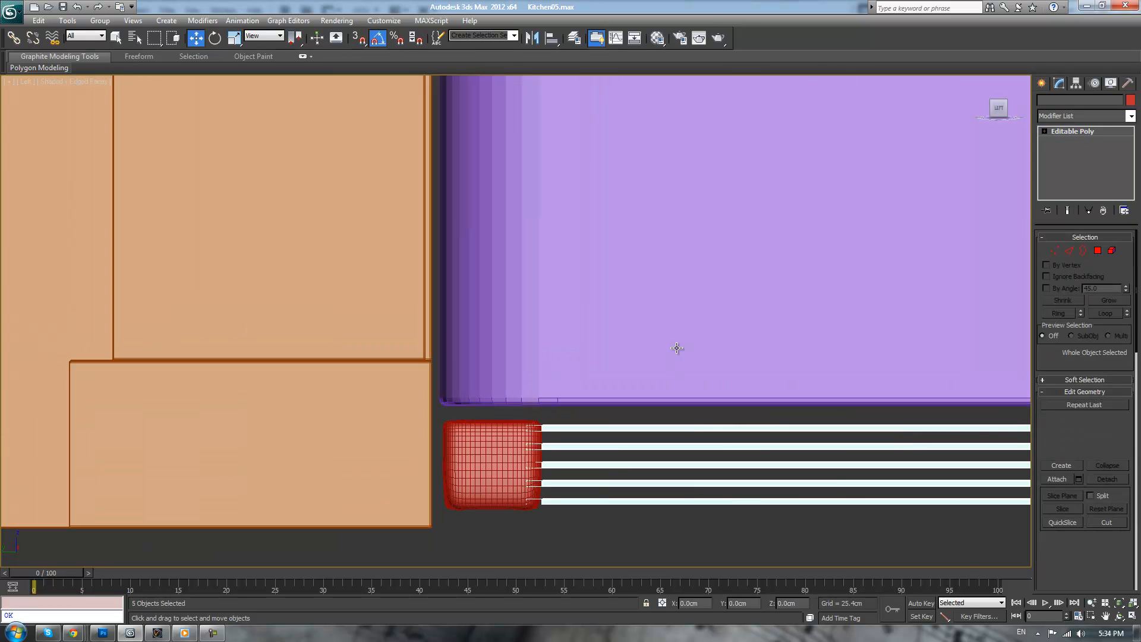
left_click(485, 445)
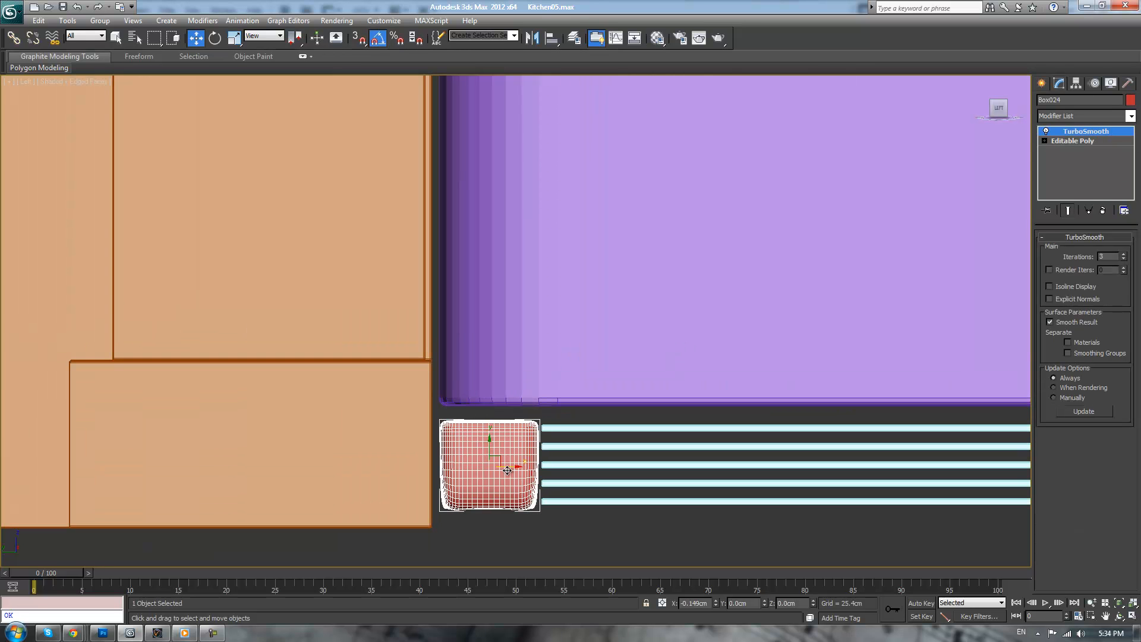
scroll(506, 321, "down", 2)
middle_click_drag(811, 454, 573, 433)
left_click(534, 378)
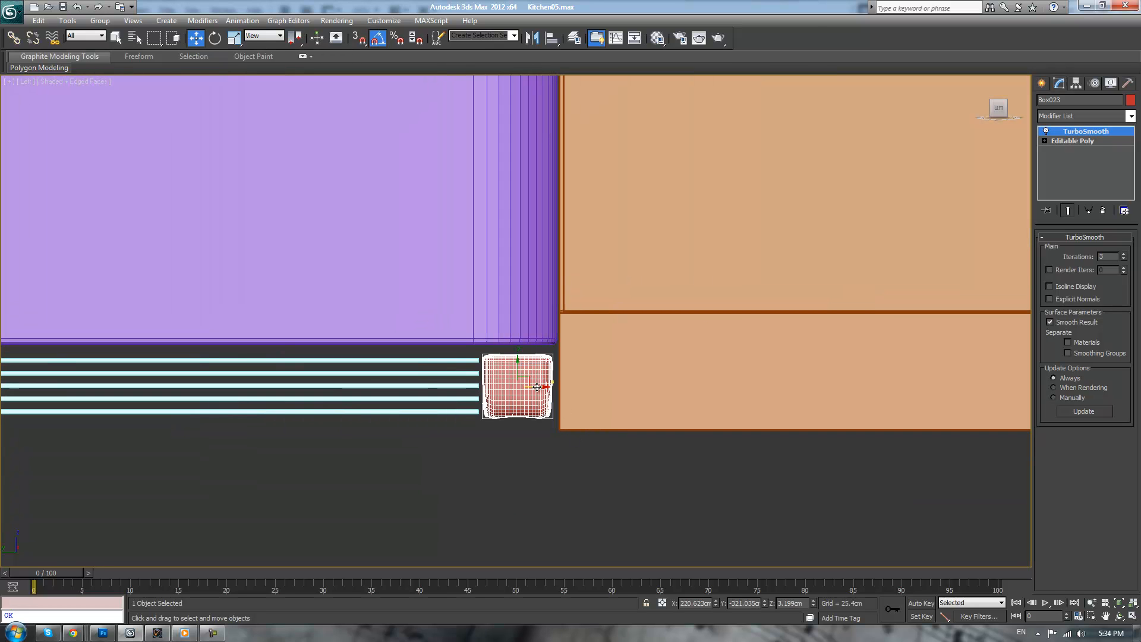
left_click(507, 443)
- Select the five slats and shift them sideways to centre them between the two end pieces
scroll(729, 452, "down", 2)
middle_click_drag(433, 434, 745, 440)
left_click_drag(568, 438, 573, 345)
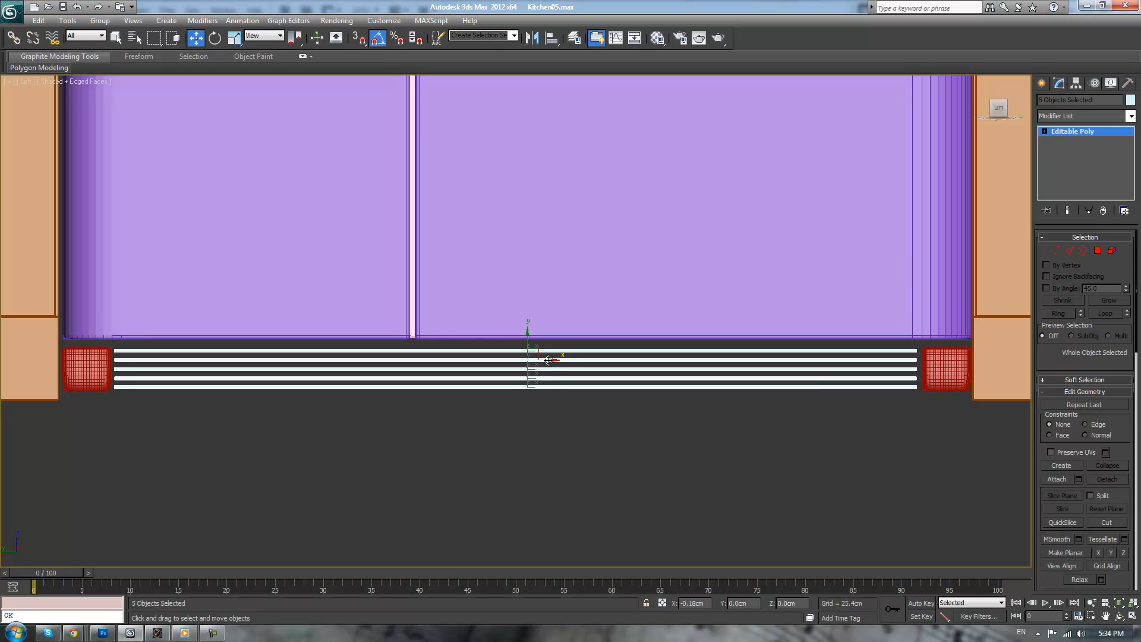
left_click(550, 439)
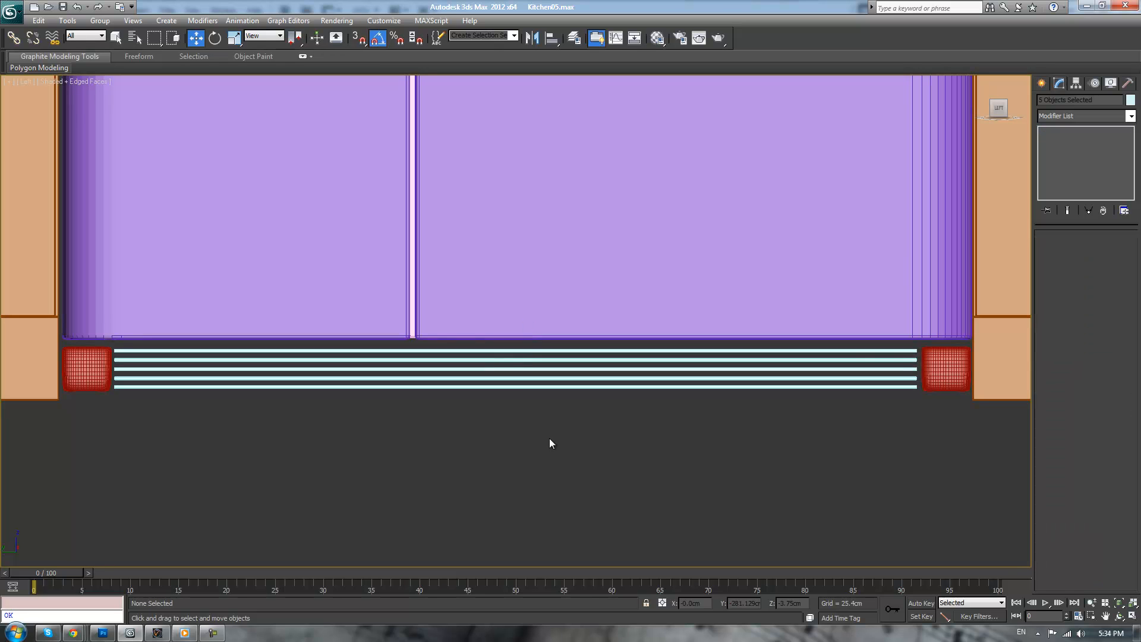
- Draw a long thin box between the doors and the top slat and convert it to an editable poly
left_click(1043, 83)
left_click(1054, 160)
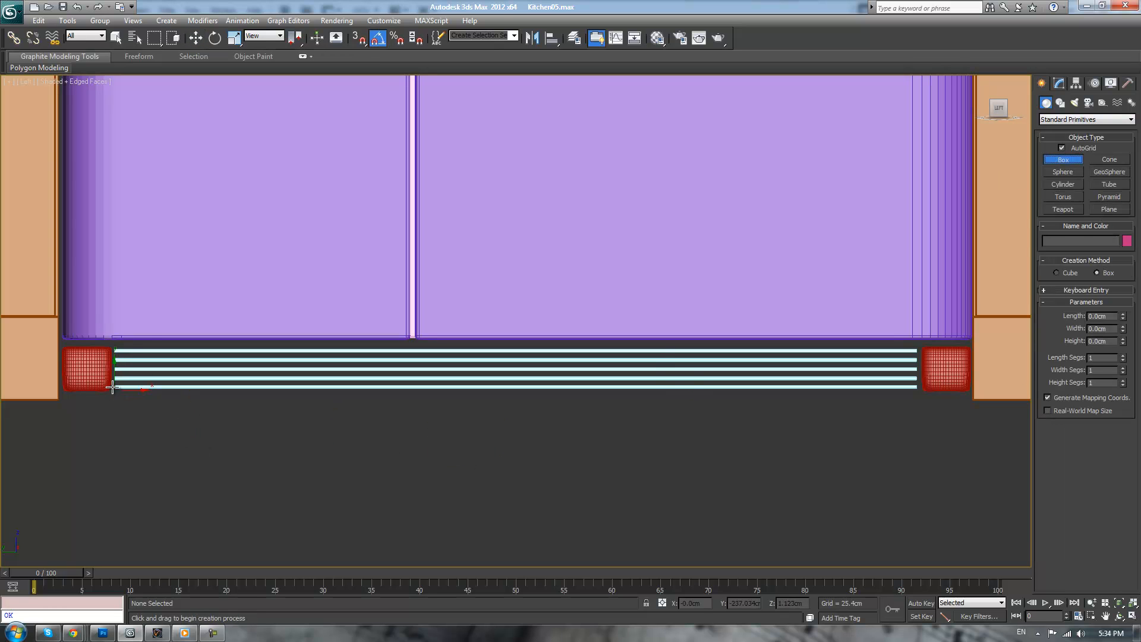
left_click_drag(121, 317, 917, 346)
left_click(814, 421)
scroll(804, 417, "up", 2)
key("ctrl+e")
- Move the thin box's edge and end vertices to fit it along the top slat
key("1")
scroll(508, 376, "down", 3)
left_click_drag(192, 251, 671, 350)
left_click_drag(836, 339, 836, 340)
key("z")
left_click_drag(521, 295, 525, 322)
scroll(523, 336, "down", 2)
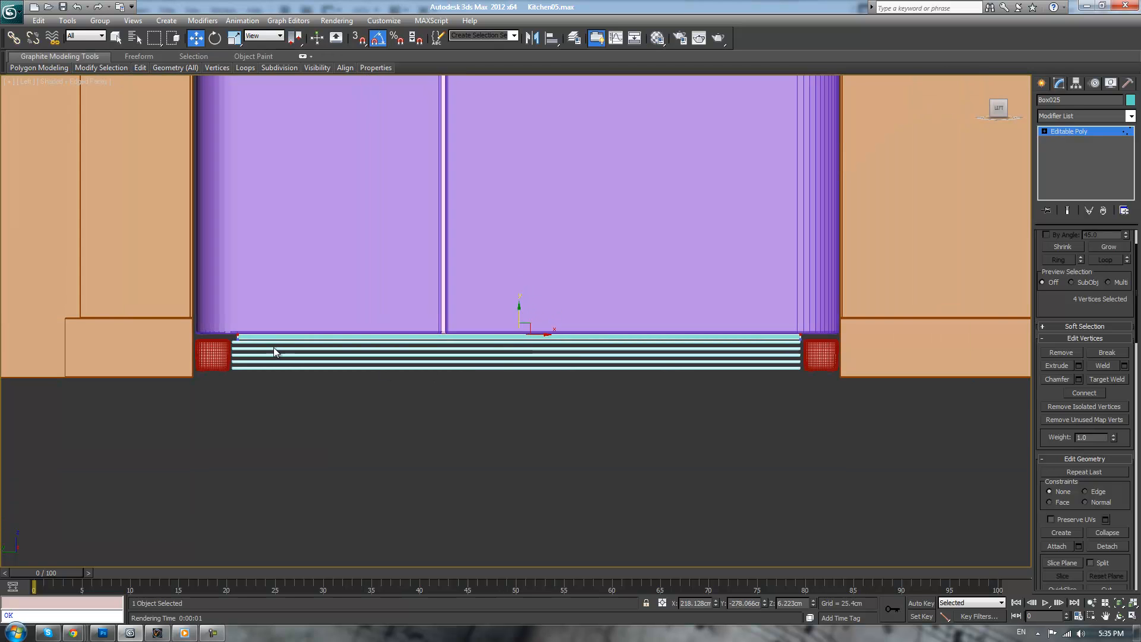
scroll(277, 350, "up", 2)
left_click_drag(76, 290, 146, 344)
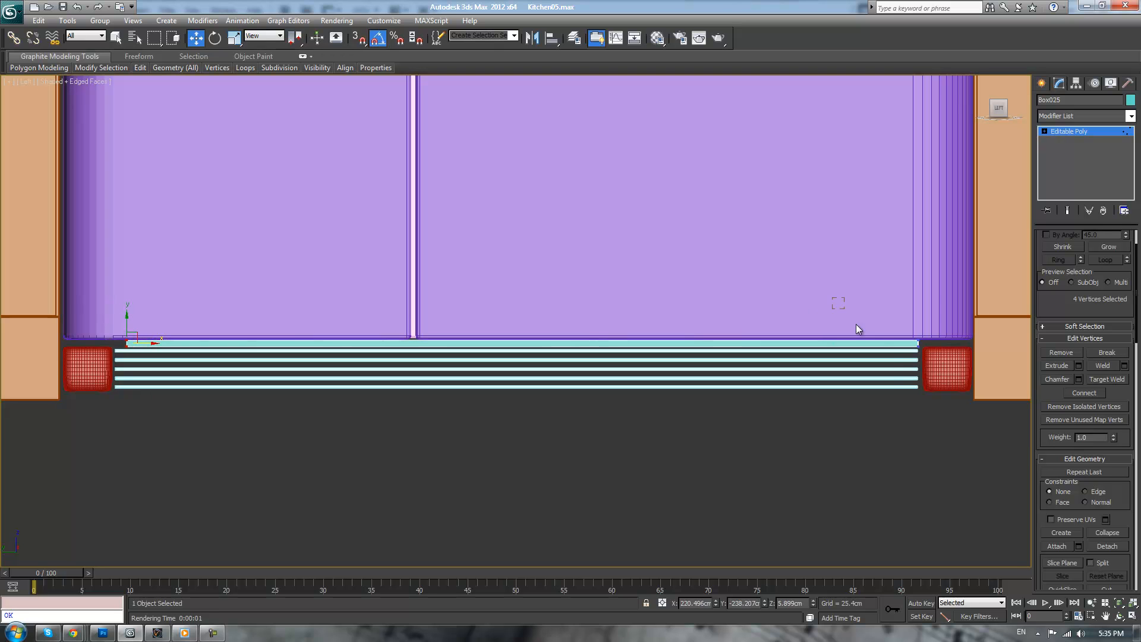
left_click_drag(950, 397, 950, 397)
left_click_drag(942, 344, 929, 347)
- Inspect the thin box's face and depth from an angled view, then delete the box
key("4")
key("z")
middle_click_drag(964, 313, 771, 369)
scroll(771, 375, "up", 5)
middle_click_drag(782, 412, 741, 408, "alt")
left_click(223, 376)
key("z")
middle_click_drag(330, 340, 370, 336, "alt")
scroll(373, 351, "down", 3)
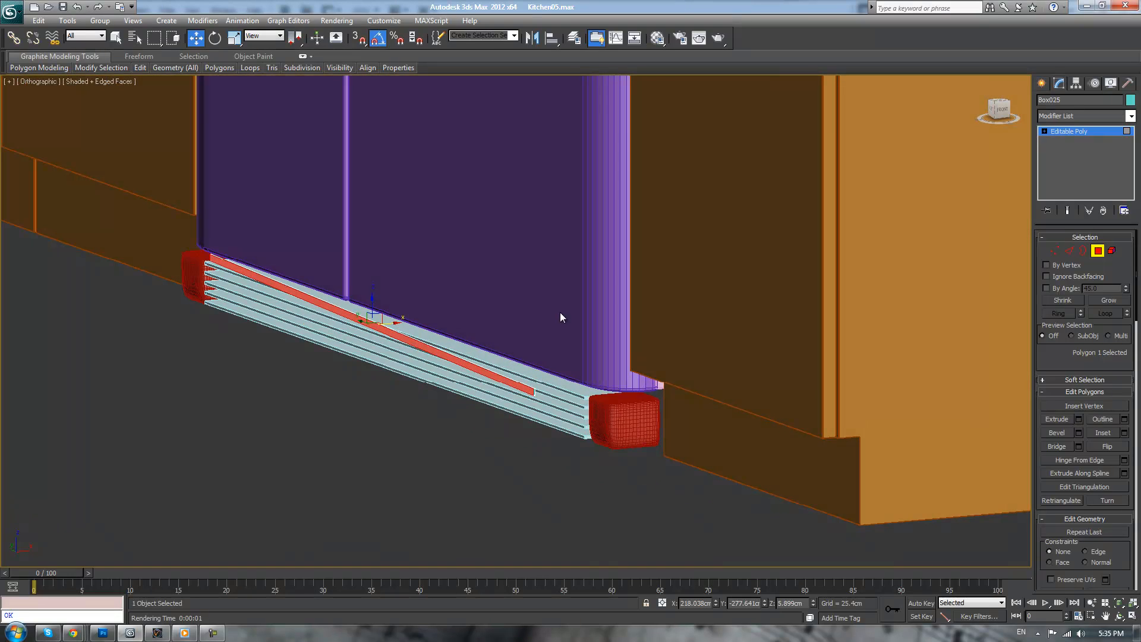
left_click(1064, 133)
key("ctrl+d")
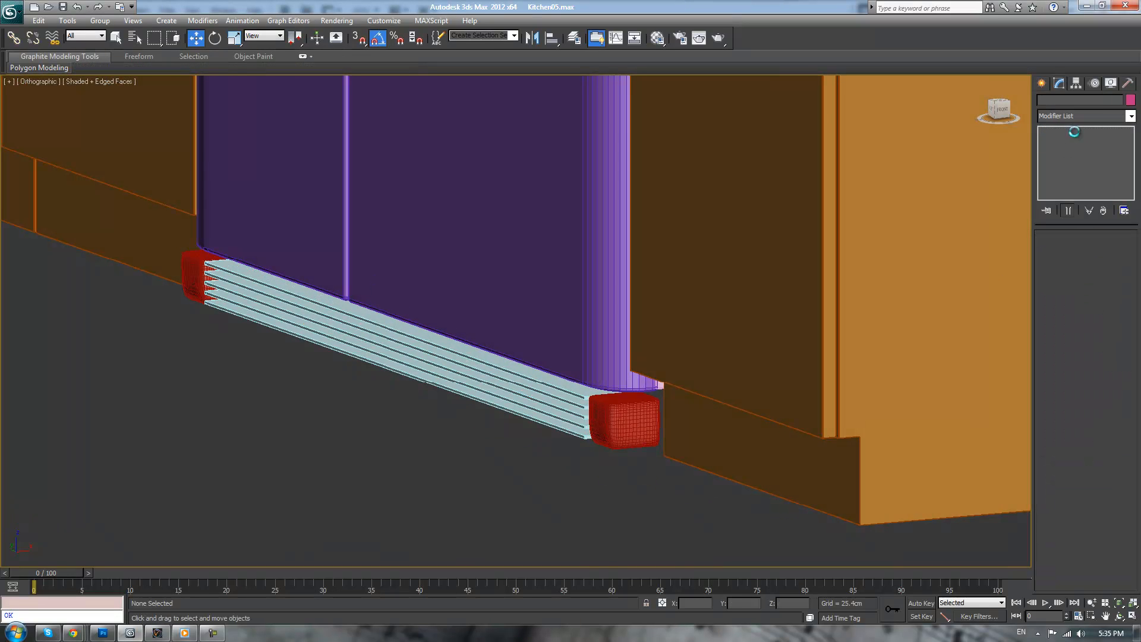
- Create a box in front of the slats, about 88.7 by 1.95 by 1.28 cm, and convert it to an editable poly
left_click(1041, 82)
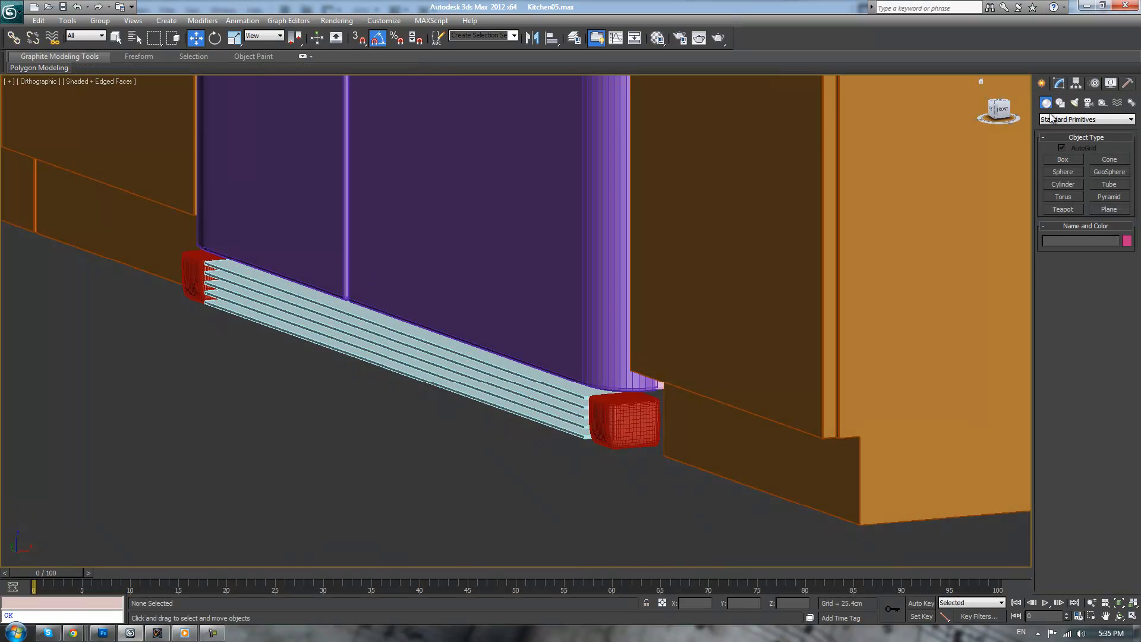
left_click(1063, 159)
left_click_drag(541, 467, 161, 315)
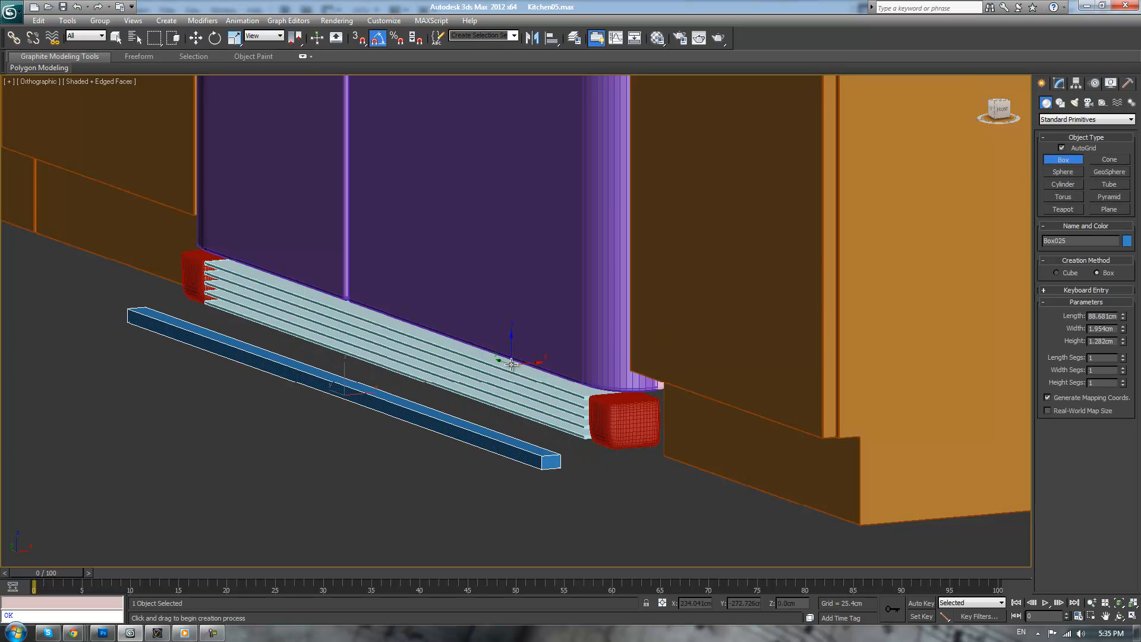
middle_click_drag(568, 386, 443, 376, "alt")
key("l")
scroll(611, 389, "up", 8)
key("w")
middle_click_drag(661, 454, 562, 390)
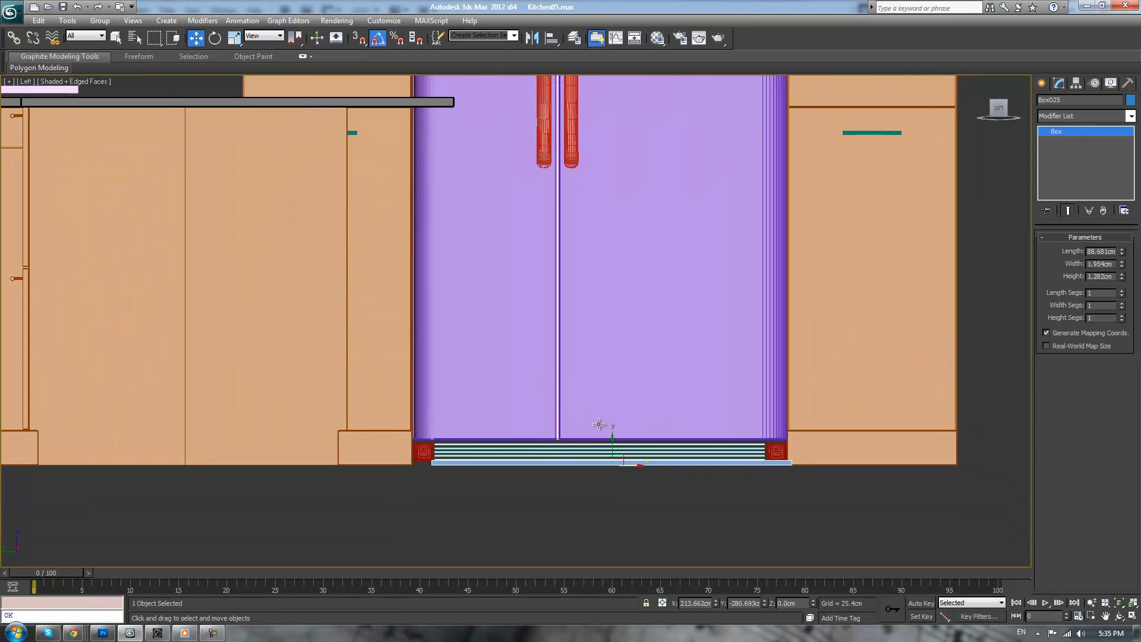
key("ctrl+e")
- Move the bar's end vertices near the copied end piece inward, slightly short of the slat ends
scroll(624, 485, "up", 4)
middle_click_drag(318, 458, 338, 411)
key("1")
left_click_drag(179, 475, 286, 523)
scroll(307, 500, "up", 4)
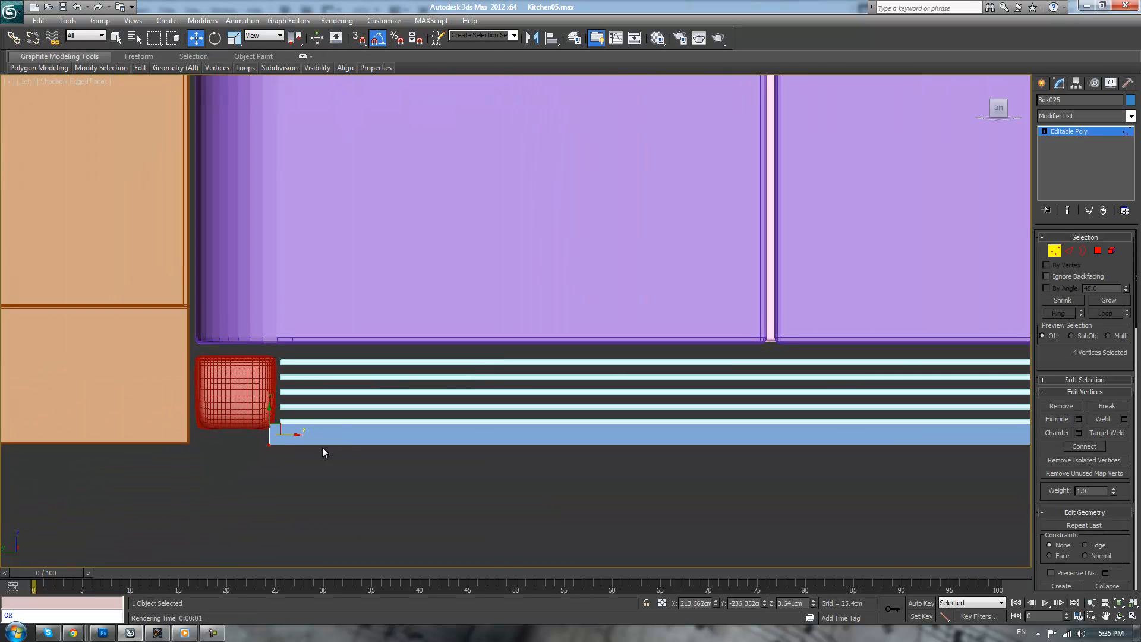
left_click_drag(292, 434, 317, 433)
- Move the bar's opposite end vertices inward so that end also stops just short of the slats
middle_click_drag(880, 426, 267, 429)
scroll(610, 423, "down", 2)
middle_click_drag(610, 423, 256, 401)
left_click_drag(600, 351, 501, 386)
scroll(508, 429, "down", 3)
middle_click_drag(340, 397, 415, 408)
scroll(413, 410, "up", 2)
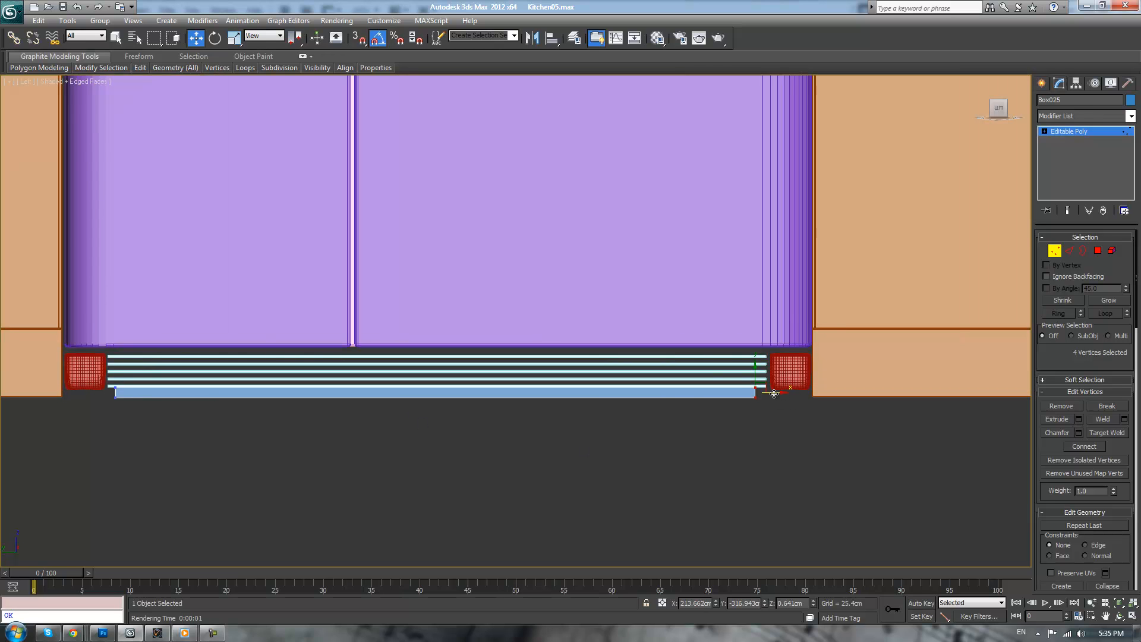
left_click_drag(774, 393, 778, 394)
left_click(679, 472)
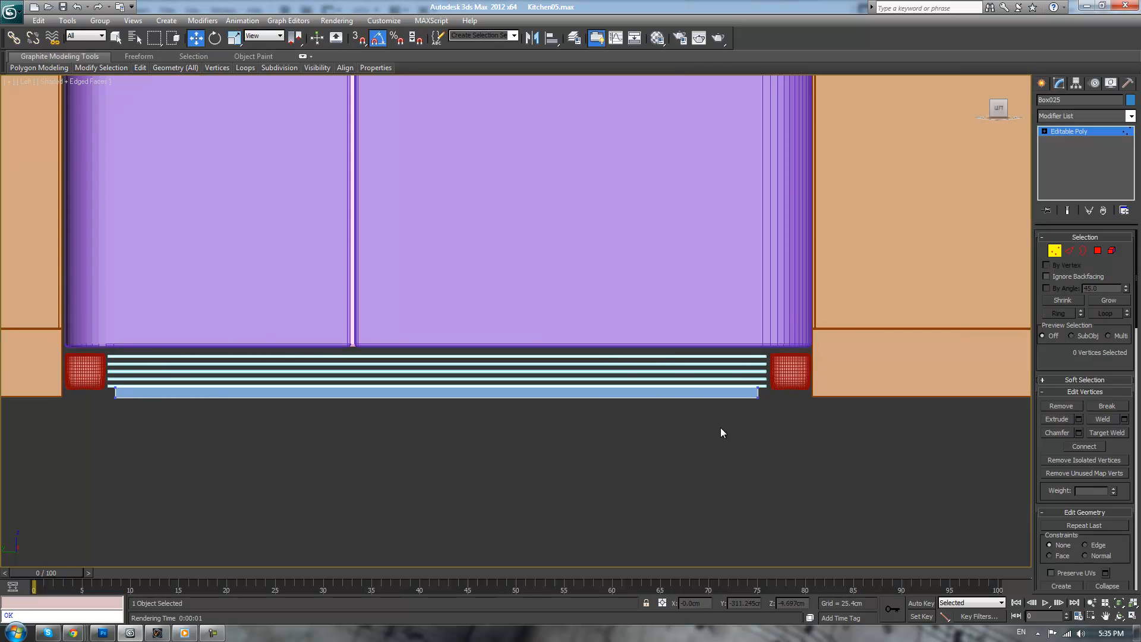
- Raise the whole bar straight up over the top slat, leaving a narrow gap beneath the doors
left_click(1059, 132)
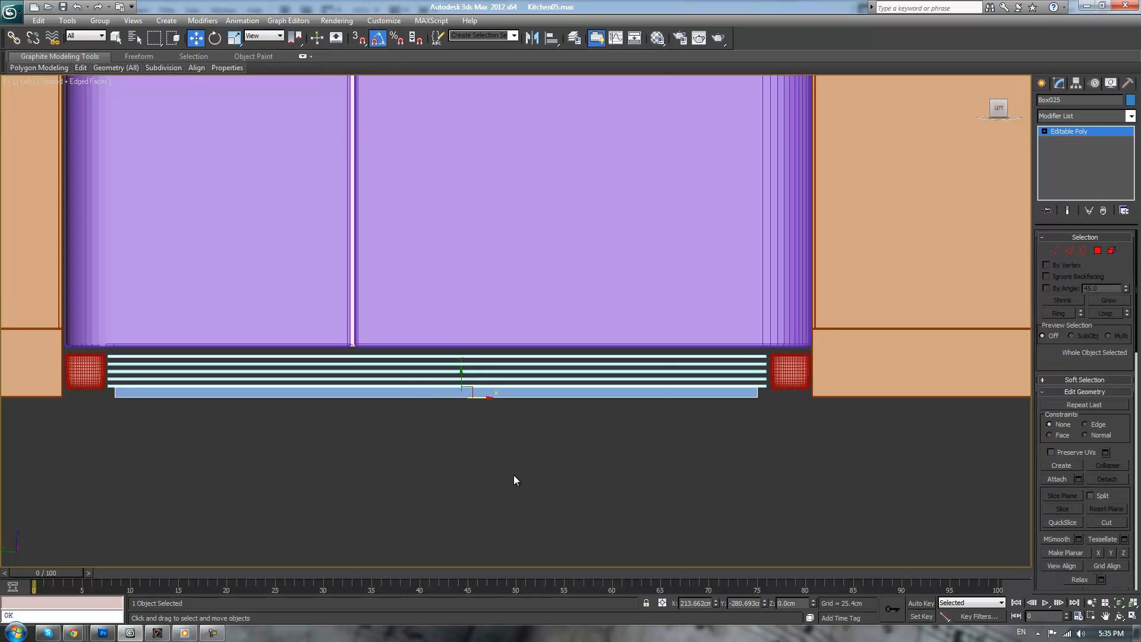
left_click_drag(461, 376, 462, 334)
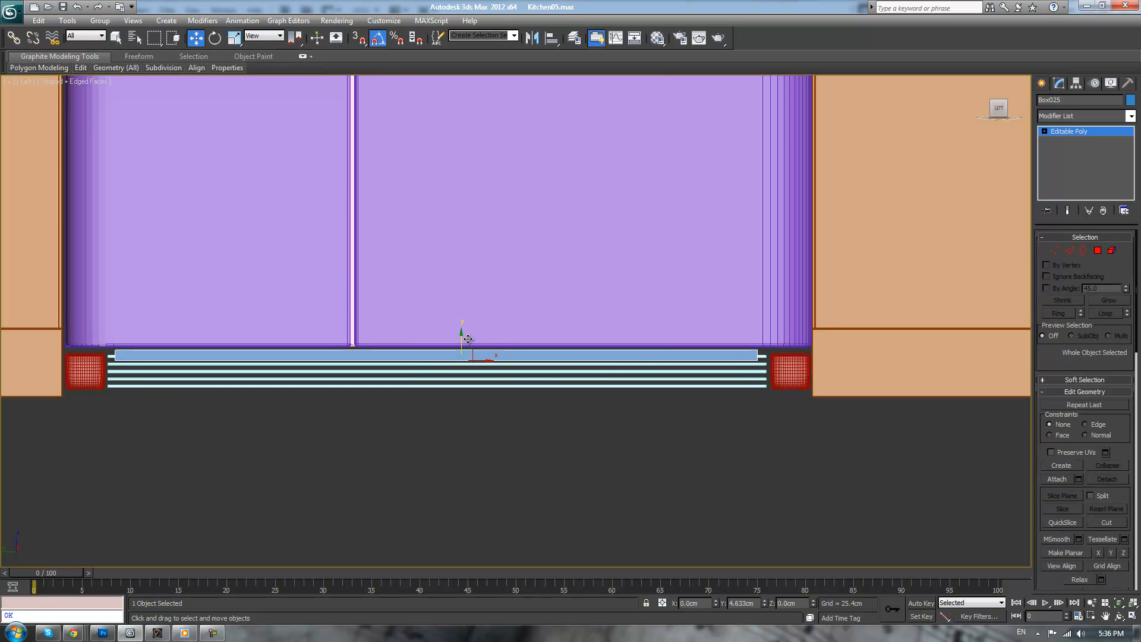
scroll(405, 375, "up", 10)
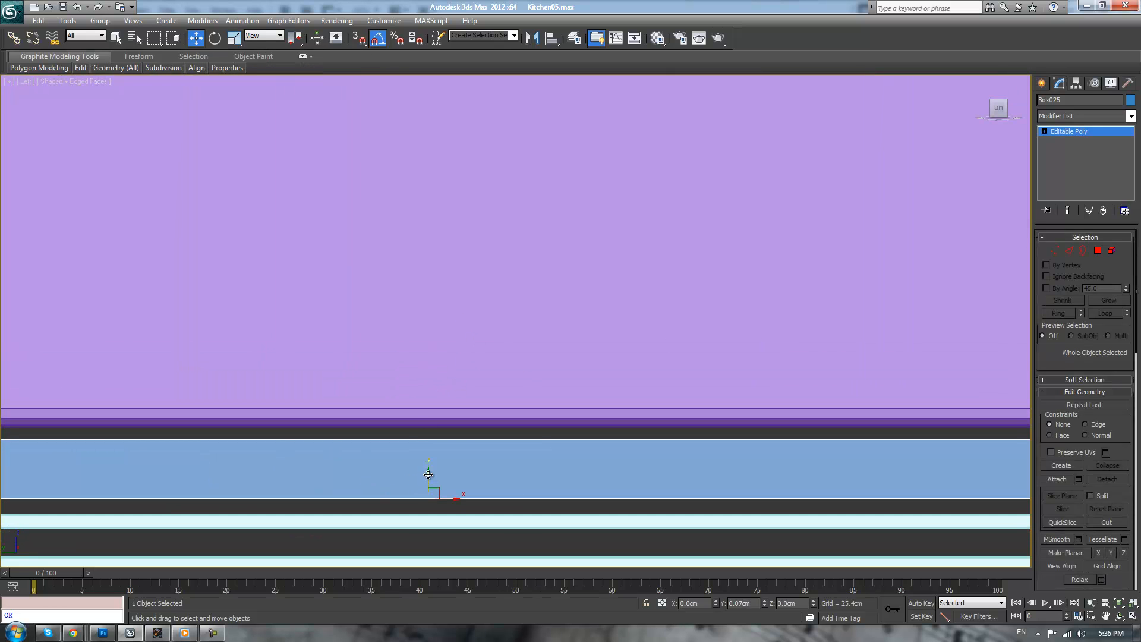
left_click_drag(428, 479, 428, 468)
scroll(516, 312, "down", 5)
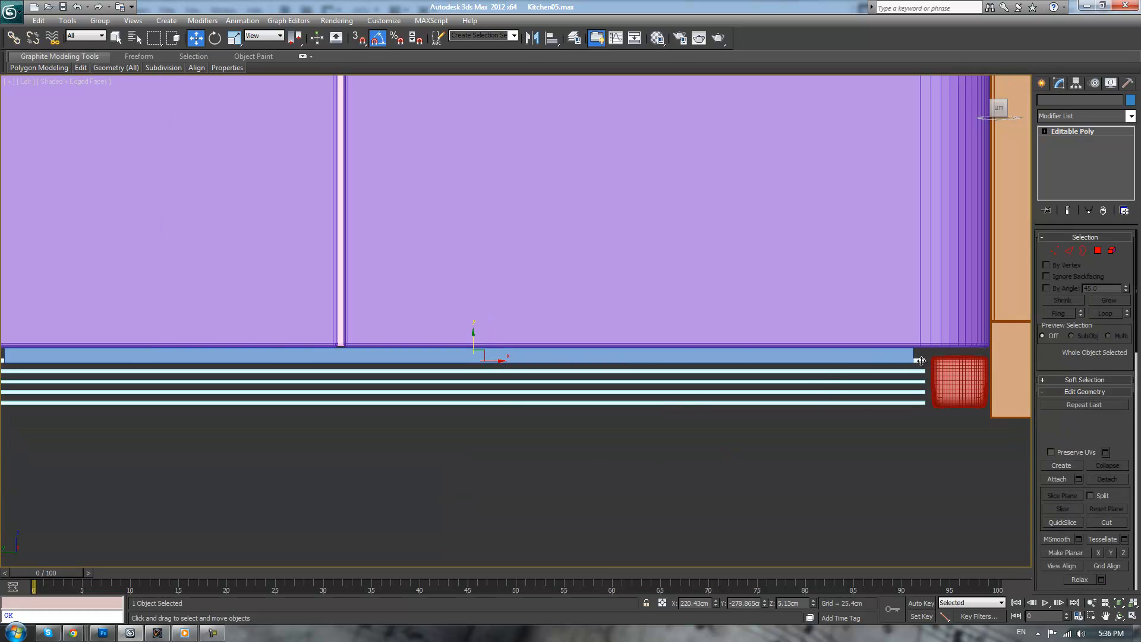
- Push the long bar back beneath the refrigerator doors so it sits directly above the slats
left_click(914, 387)
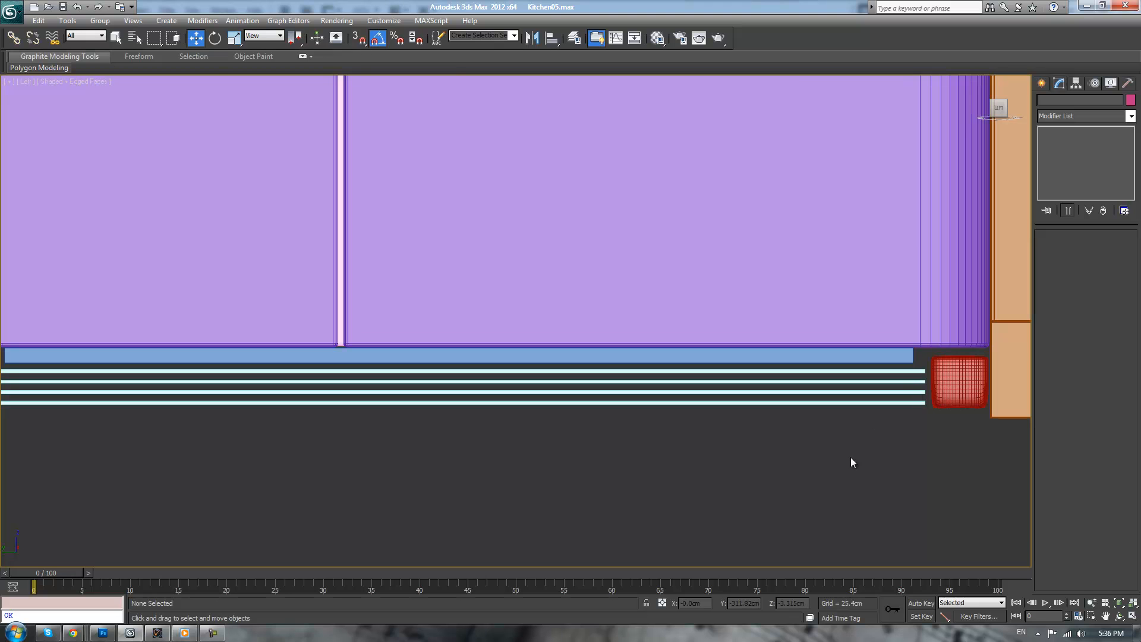
key("p")
middle_click_drag(801, 458, 690, 449, "alt")
key("z")
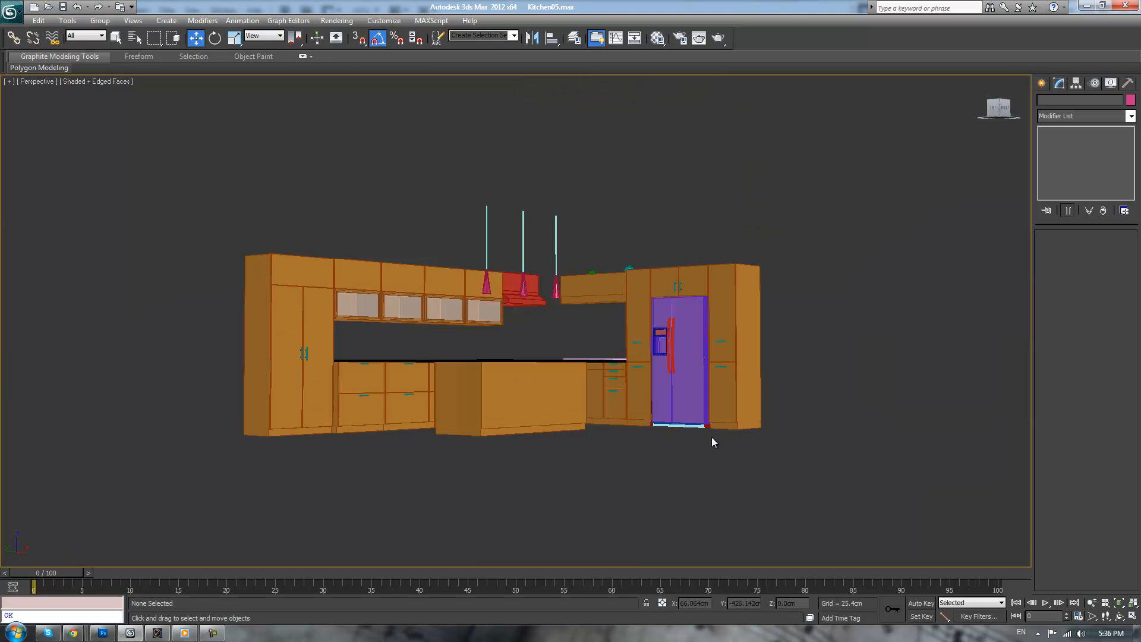
scroll(676, 382, "up", 3)
scroll(527, 399, "up", 4)
middle_click_drag(675, 382, 417, 412)
scroll(665, 268, "up", 3)
scroll(619, 373, "up", 3)
left_click(548, 417)
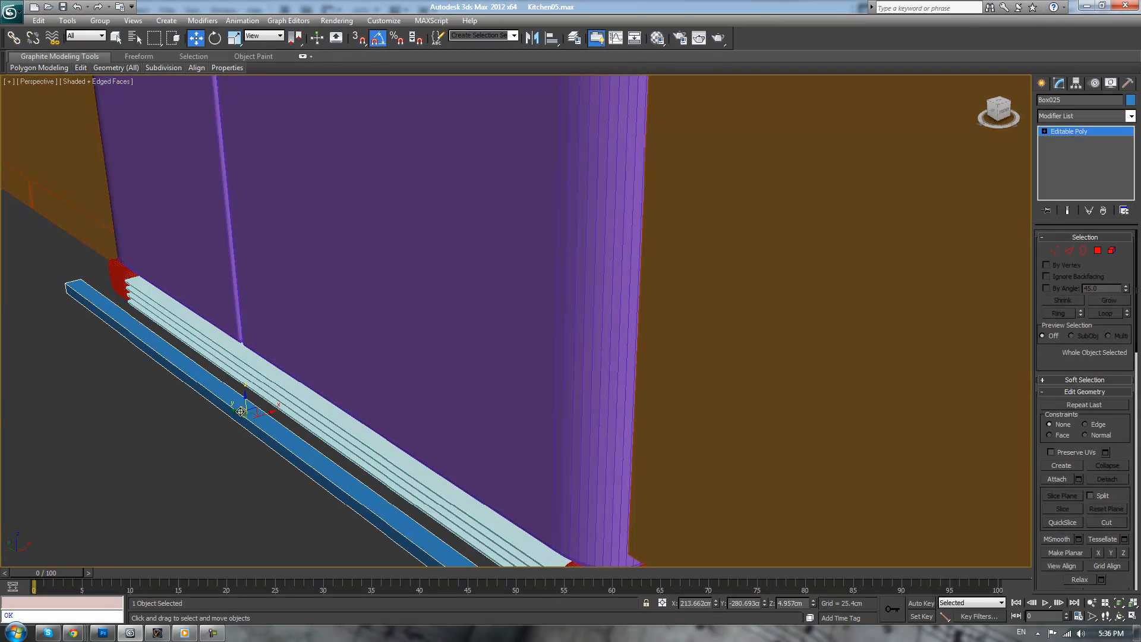
left_click_drag(266, 417, 335, 398)
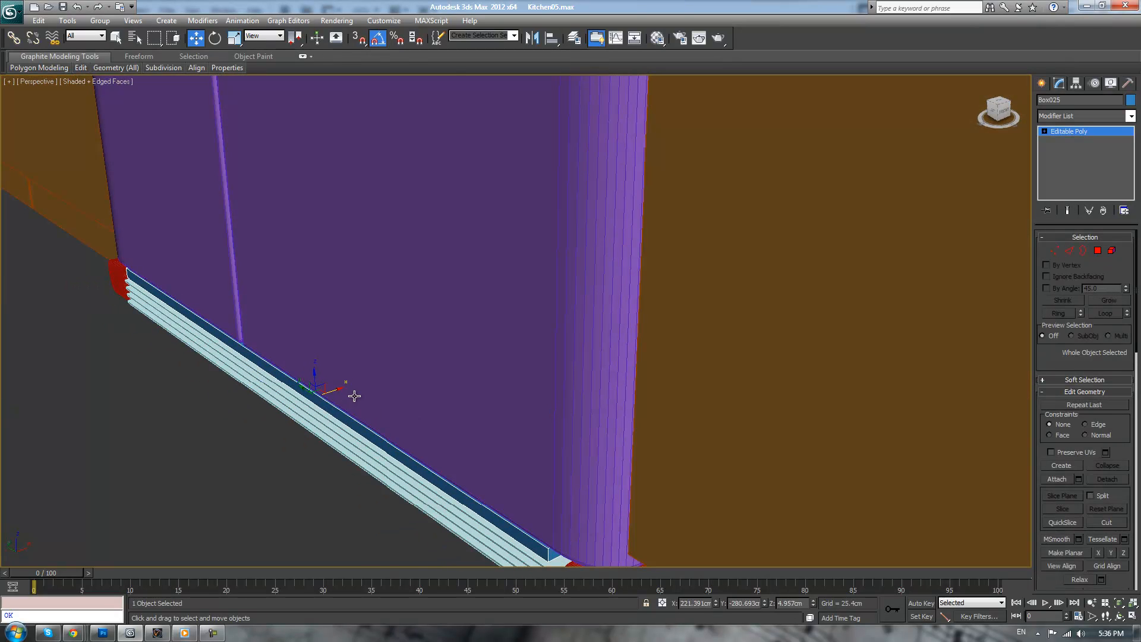
- Nudge the bar's depth slightly in the front view to line up its front with the end pieces
key("f")
key("z")
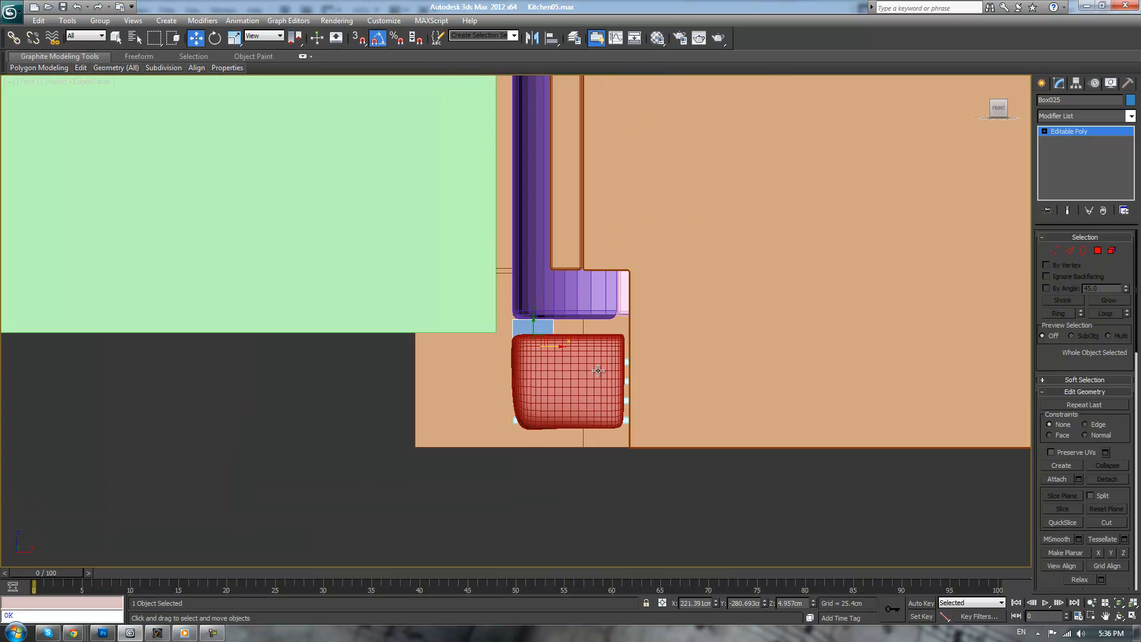
left_click_drag(562, 351, 563, 347)
key("p")
key("z")
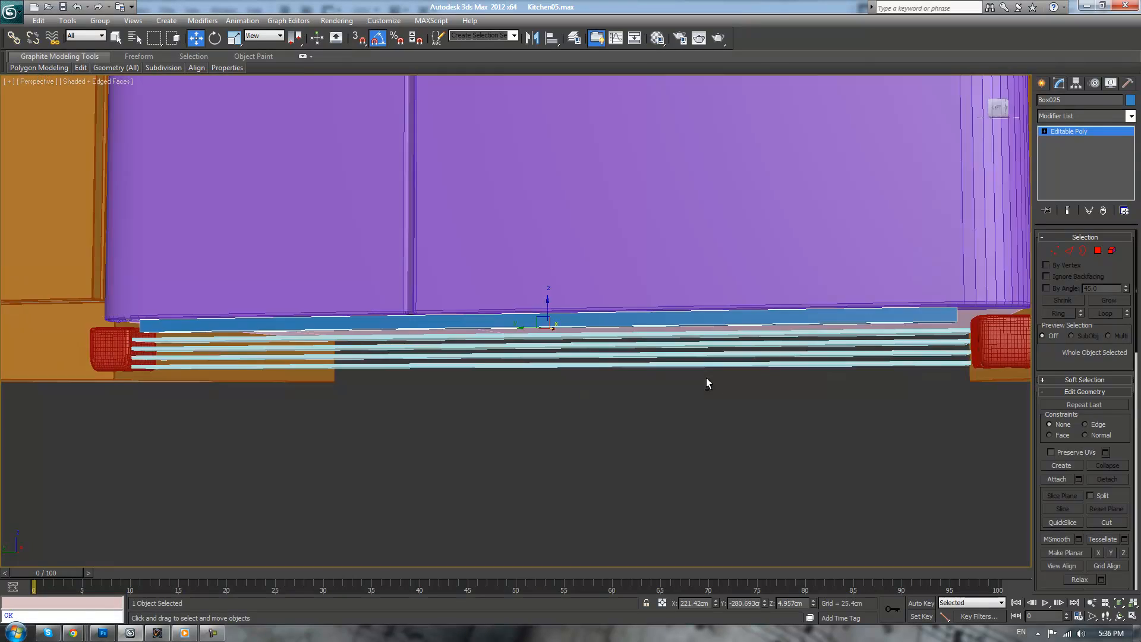
- Extrude both end faces of the bar a short distance outward to reach the red end pieces
middle_click_drag(706, 379, 640, 374, "alt")
left_click(1098, 251)
left_click(712, 287)
middle_click_drag(712, 286, 810, 315, "alt")
scroll(810, 315, "down", 6)
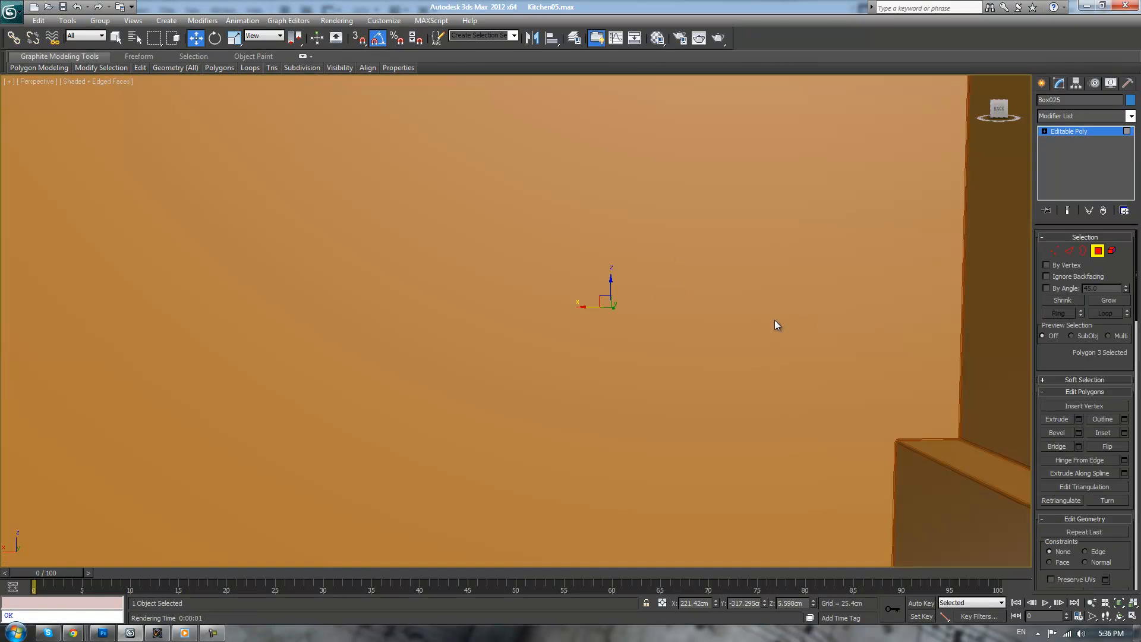
left_click(413, 259, "ctrl")
middle_click_drag(414, 259, 381, 269, "alt")
left_click(1079, 419)
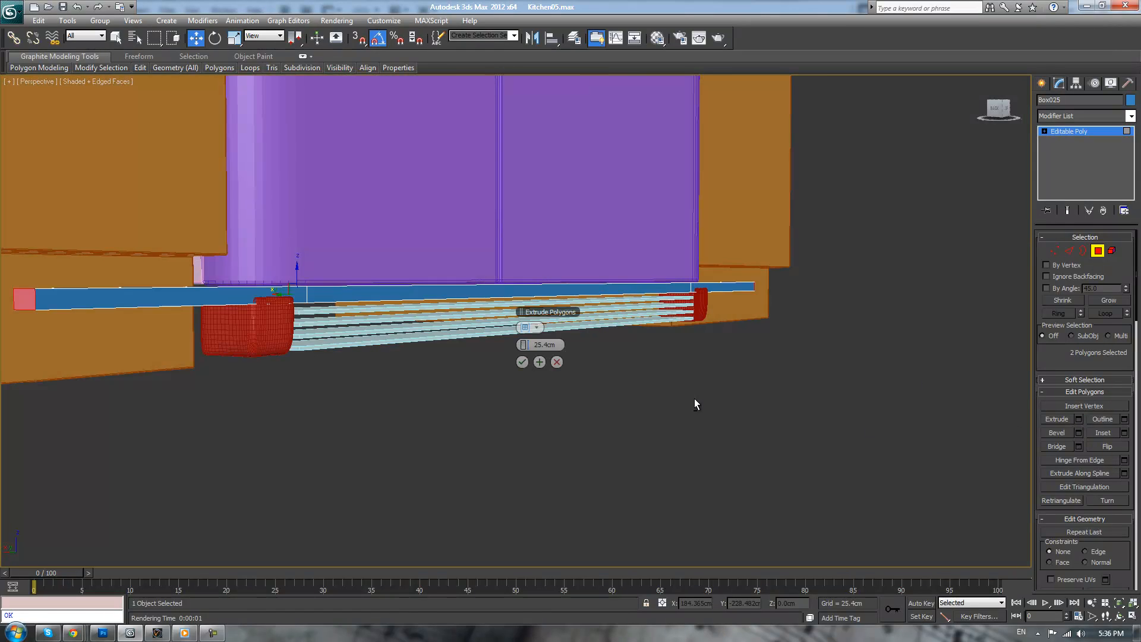
scroll(666, 393, "up", 2)
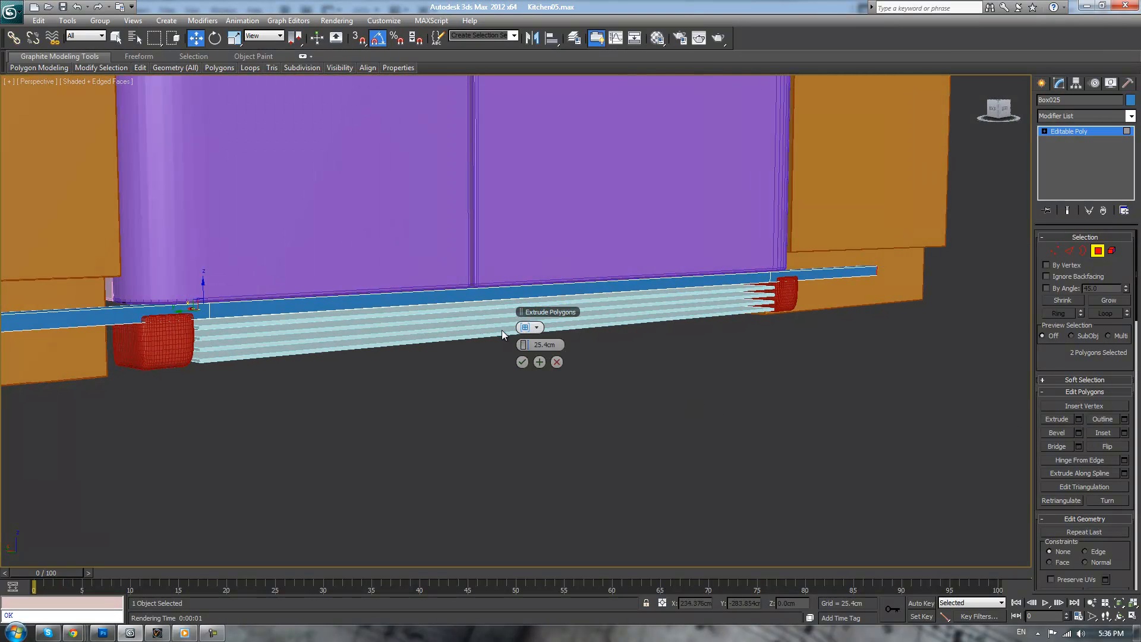
left_click(526, 332)
left_click_drag(526, 344, 468, 353)
middle_click_drag(471, 372, 343, 382, "alt")
left_click(522, 362)
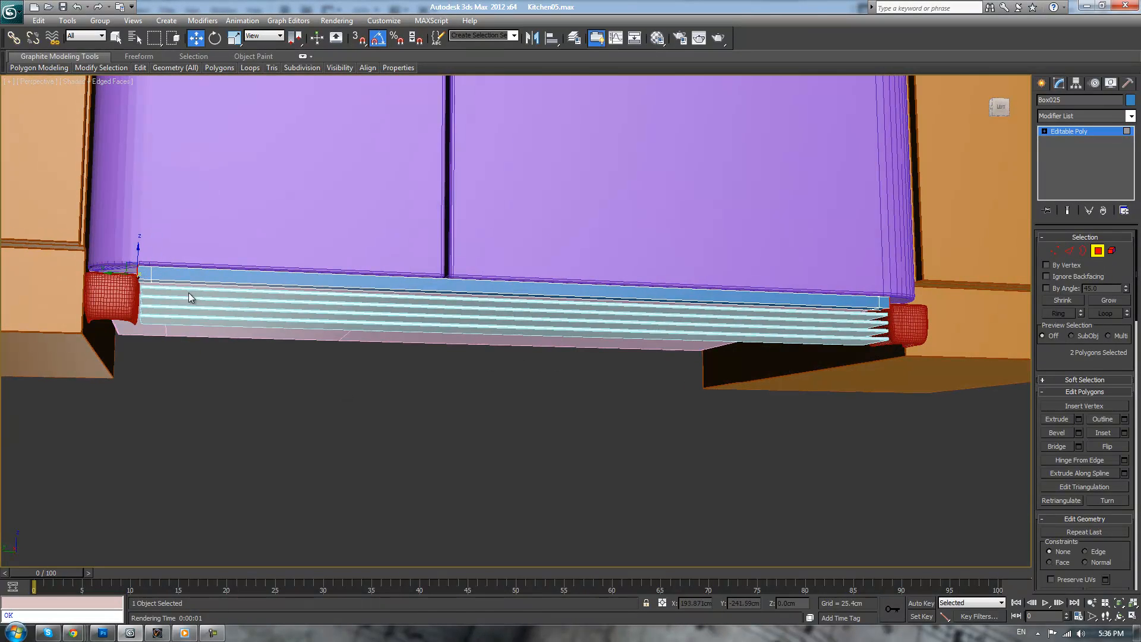
- Extrude the underside faces of both new end segments downward to form legs covering the slat ends
left_click(140, 279)
scroll(685, 373, "up", 5)
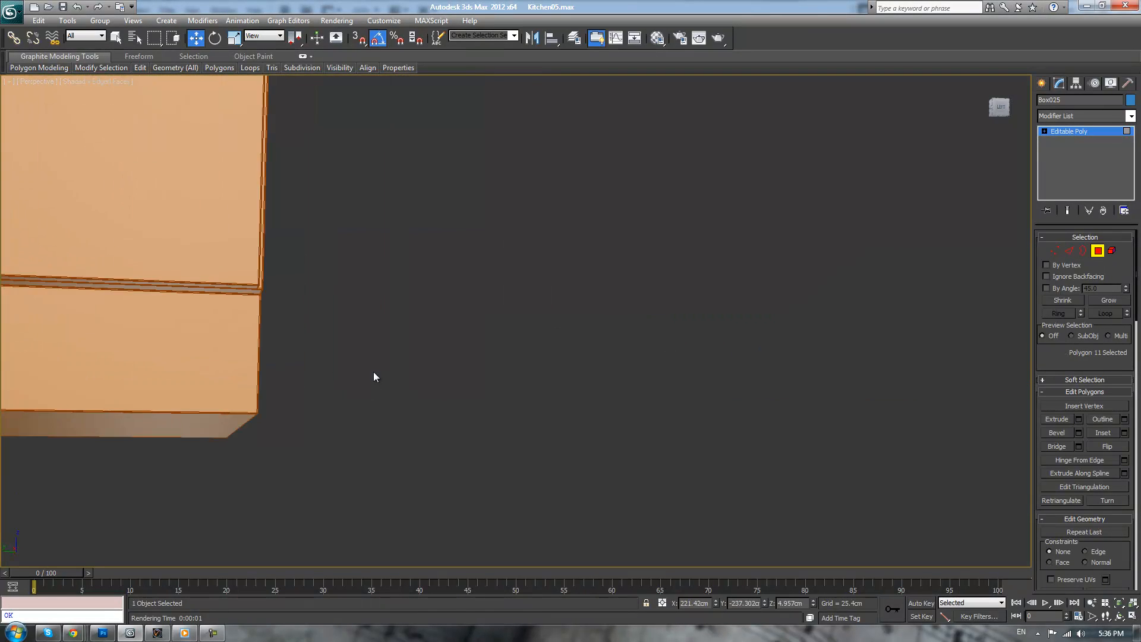
scroll(616, 344, "down", 3)
left_click(366, 336, "ctrl")
scroll(886, 436, "down", 3)
key("shift+e")
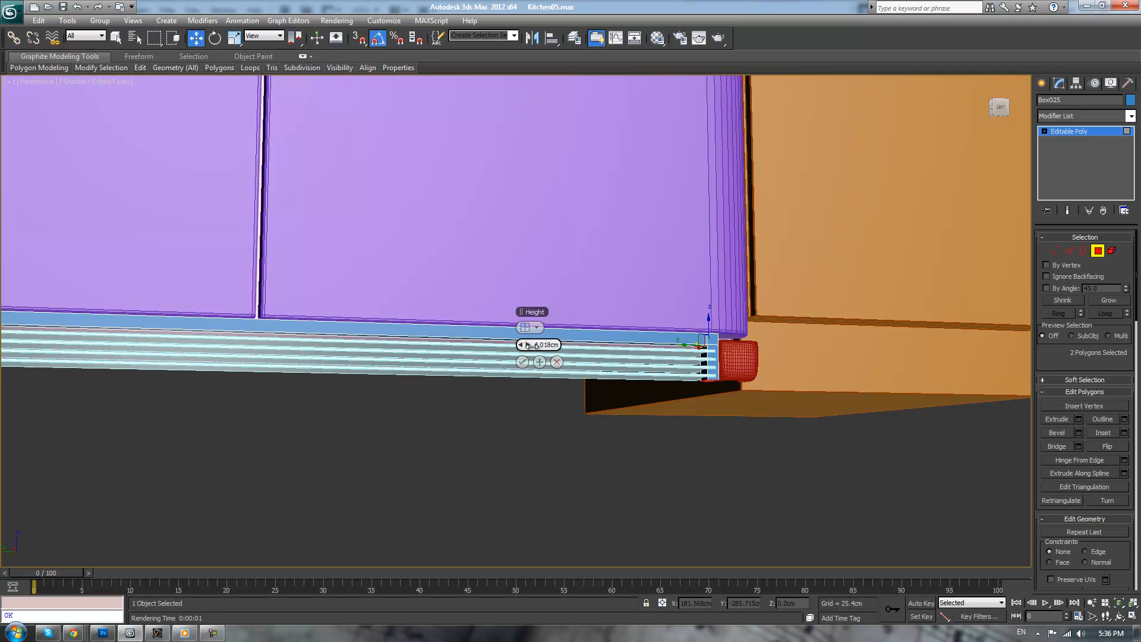
left_click(522, 362)
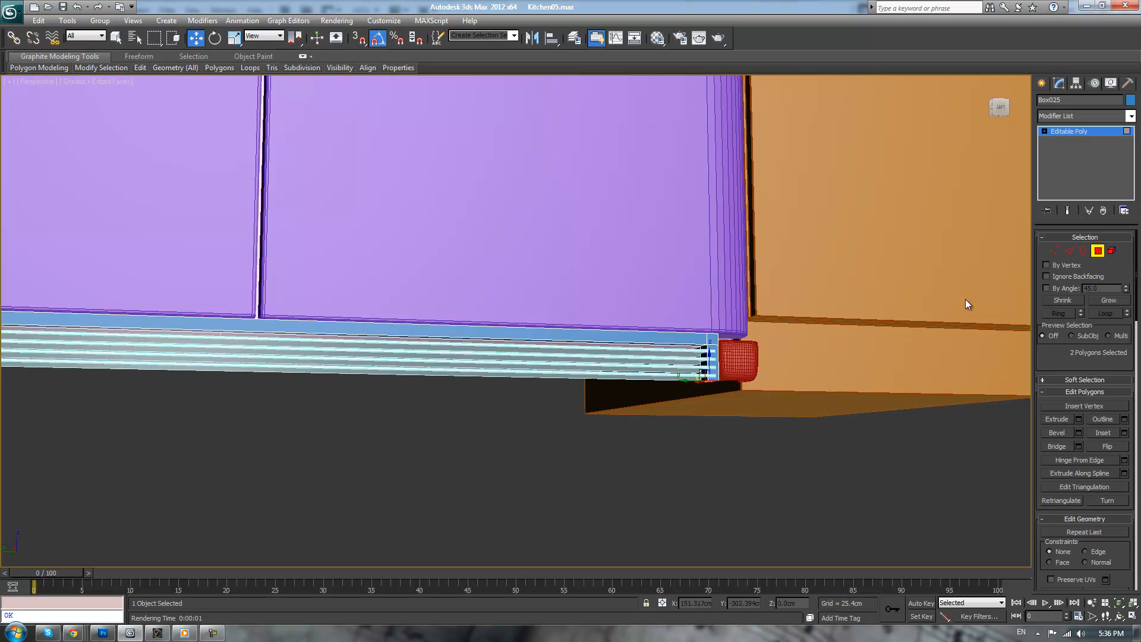
- Leave polygon editing, inspect the legs from below and isolate the bar
left_click(1071, 131)
middle_click_drag(657, 322, 306, 335, "alt")
left_click_drag(345, 352, 349, 337)
left_click(498, 416)
middle_click_drag(498, 416, 759, 448, "alt")
left_click(693, 413)
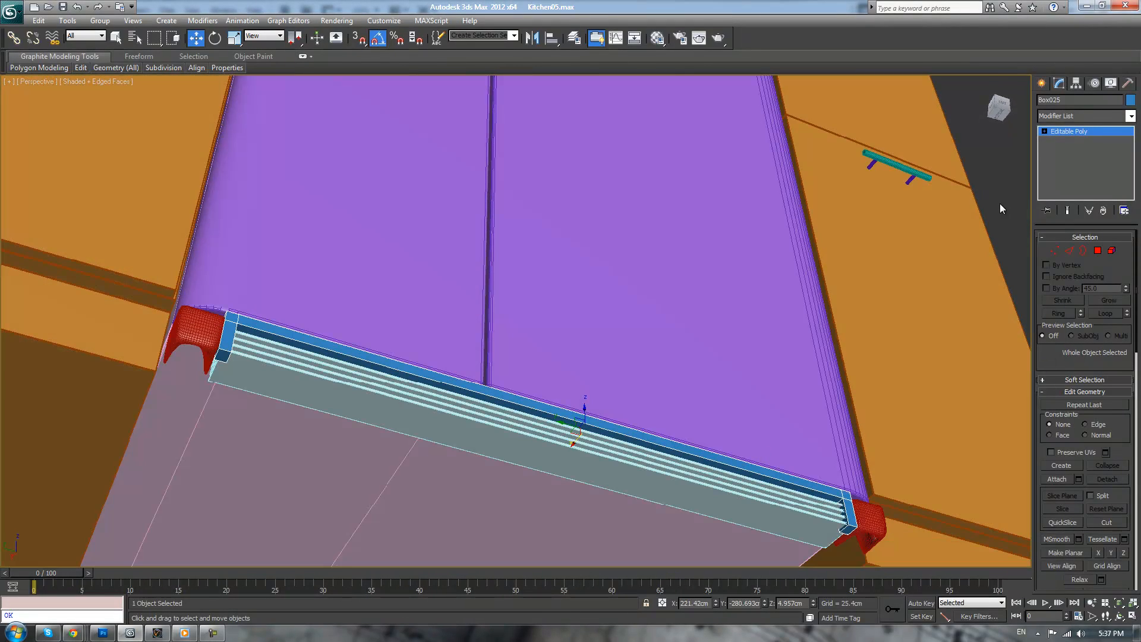
right_click(986, 182)
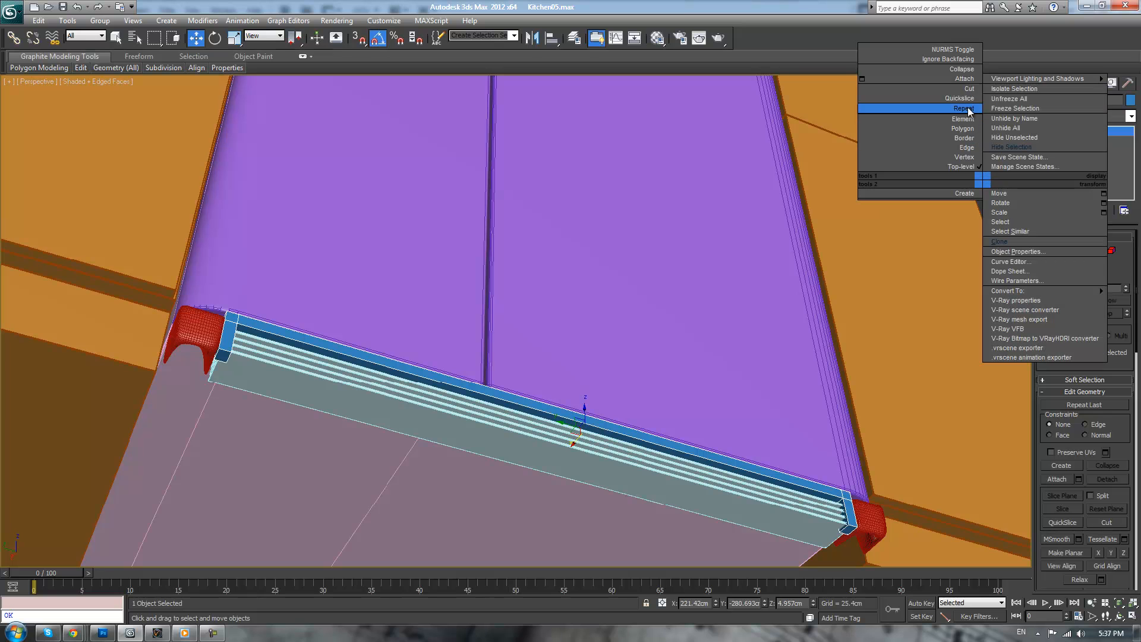
- Connect the ring of short edges with a lengthwise loop around the bar and legs, and shift that loop slightly outward
middle_click_drag(591, 318, 568, 330)
scroll(569, 330, "up", 3)
left_click(1068, 252)
left_click(241, 454)
left_click(1063, 314)
left_click(1106, 461)
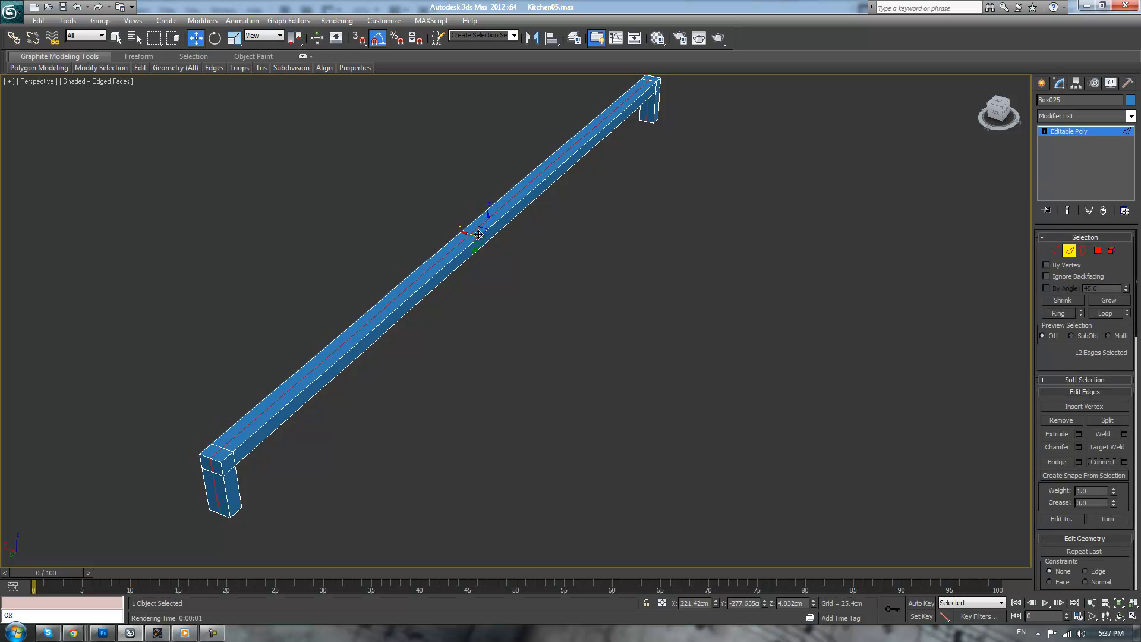
left_click_drag(470, 234, 476, 236)
- Apply a TurboSmooth modifier with 2 iterations to the bar
left_click(1131, 116)
type("tu")
key("Return")
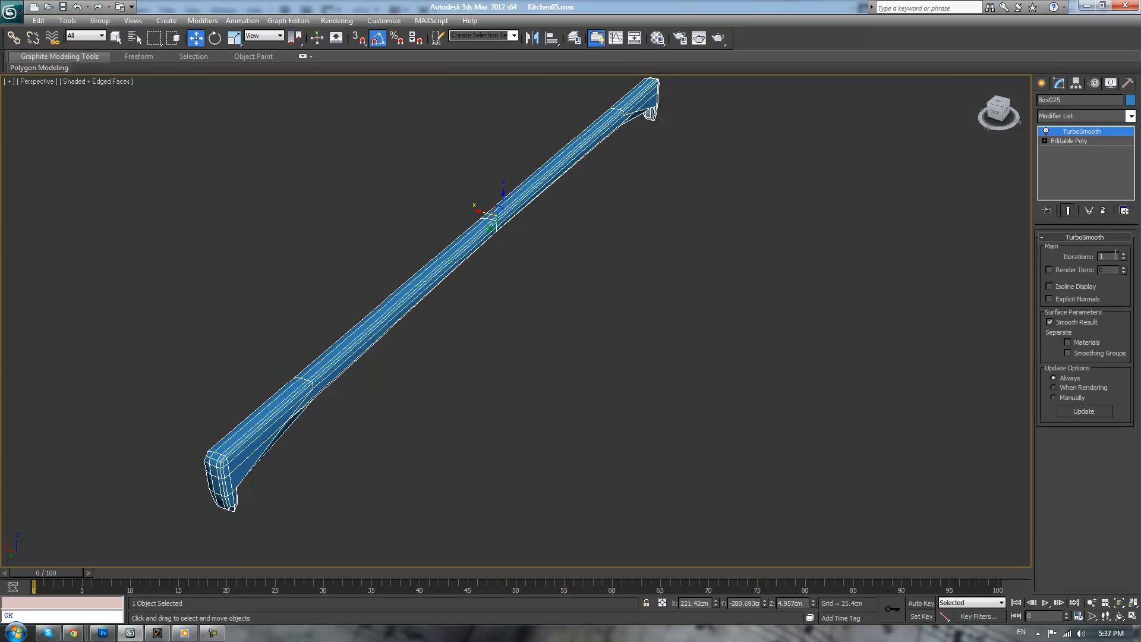
- Return to the Editable Poly level, connect the bar's long edges with a cross loop and slide it beside one leg
left_click(1069, 141)
scroll(649, 388, "up", 1)
mouse_move(649, 389)
middle_mouse_down("alt")
mouse_move(639, 284)
mouse_move(664, 382)
middle_mouse_up("alt")
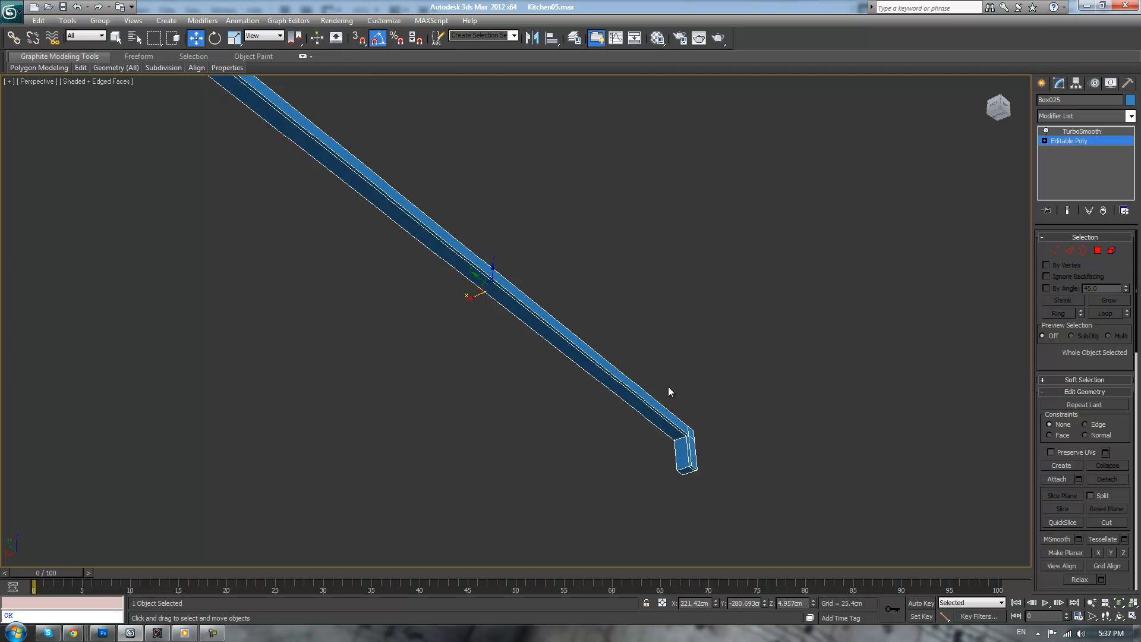
middle_click_drag(712, 416, 679, 406, "alt")
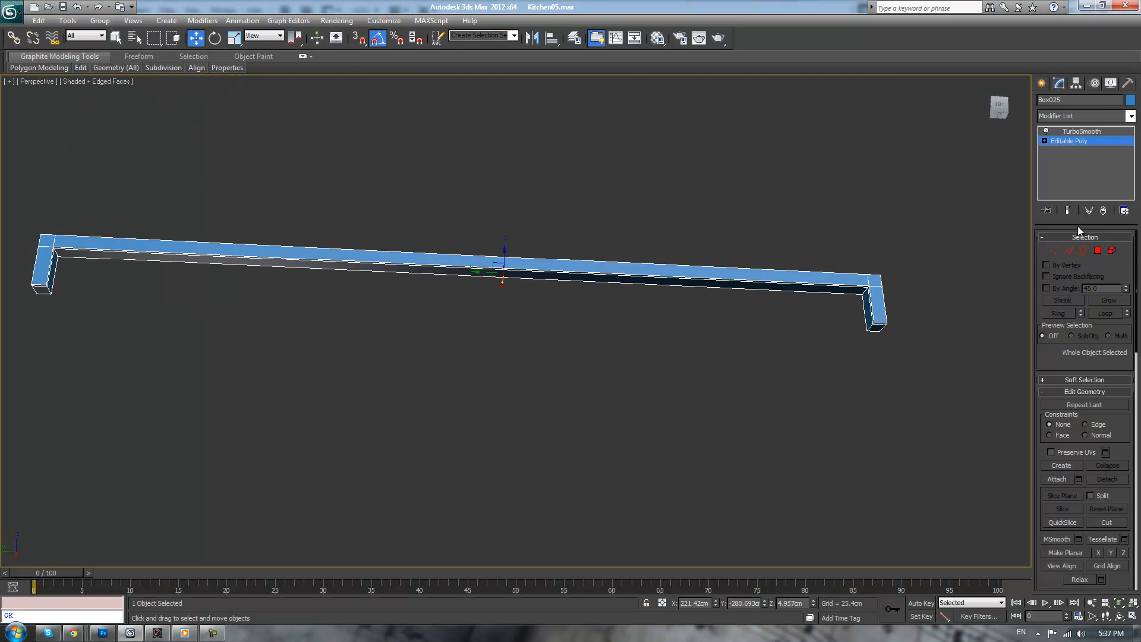
left_click(1070, 251)
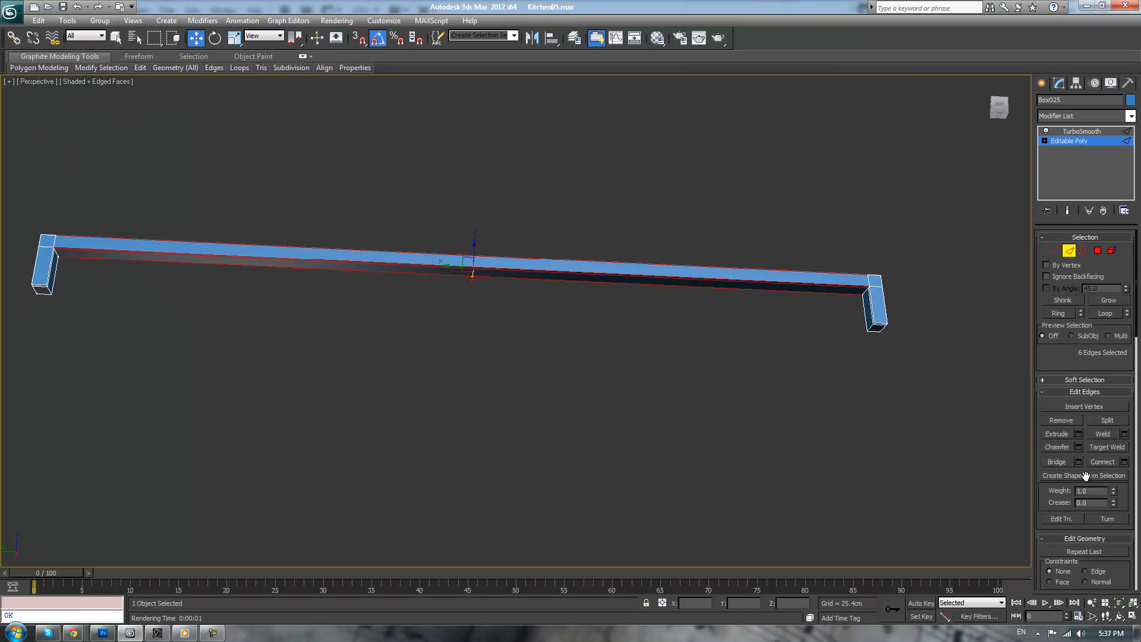
mouse_move(445, 267)
left_mouse_down()
mouse_move(793, 294)
mouse_move(836, 279)
left_mouse_up()
key("ctrl+z")
key("ctrl+z")
- Add a second cross loop to the long edges, slide it beside the opposite leg and check the smoothed result
left_click_drag(491, 170, 612, 484)
left_click(1097, 461)
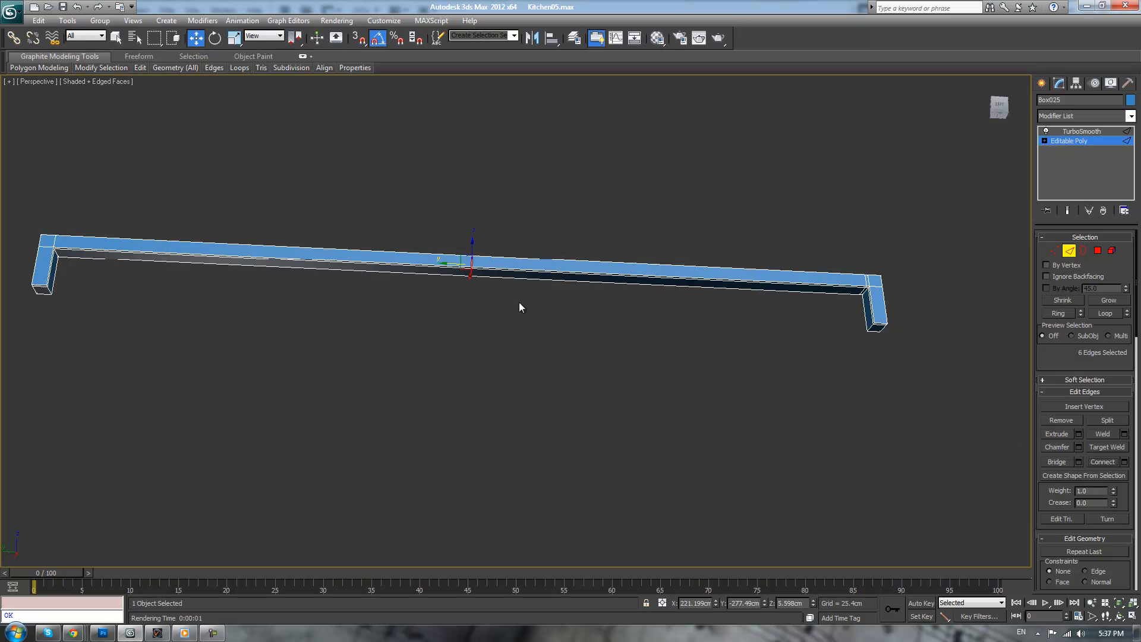
left_click_drag(459, 270, 323, 264)
left_click_drag(36, 268, 35, 269)
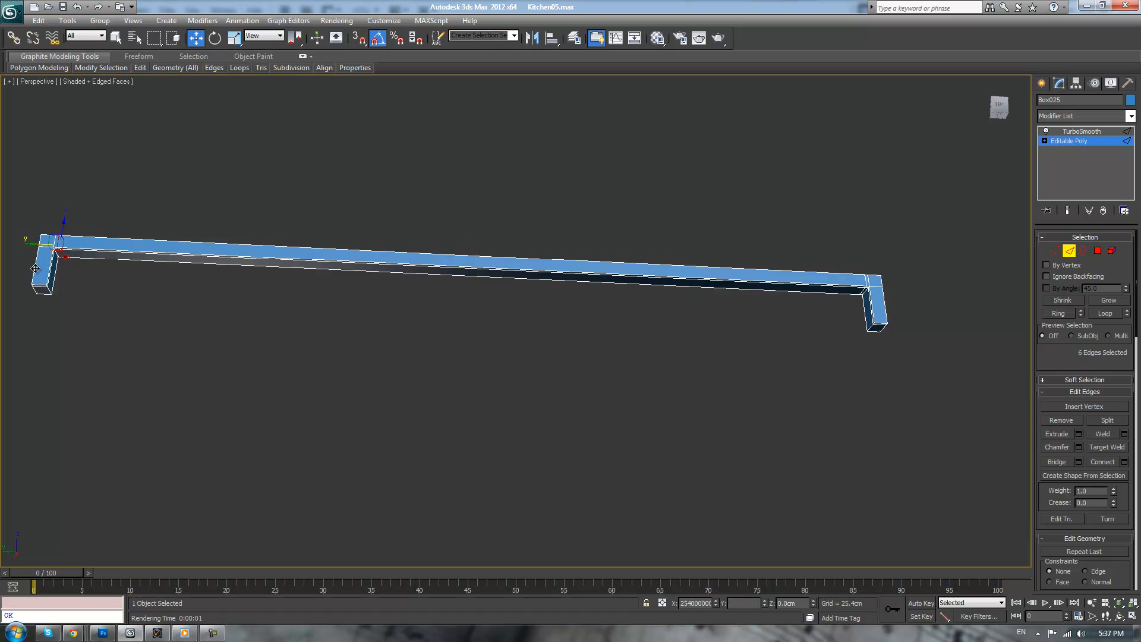
left_click(1082, 131)
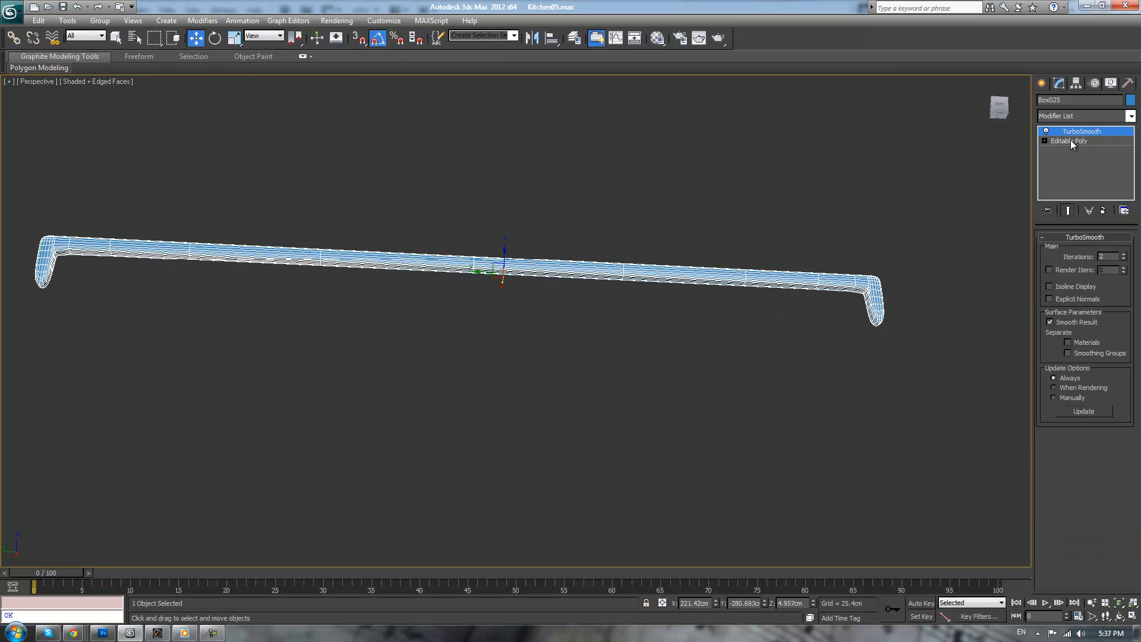
- Scale the inner bottom vertices of both legs toward each other so the legs widen inward at their base
left_click(1069, 141)
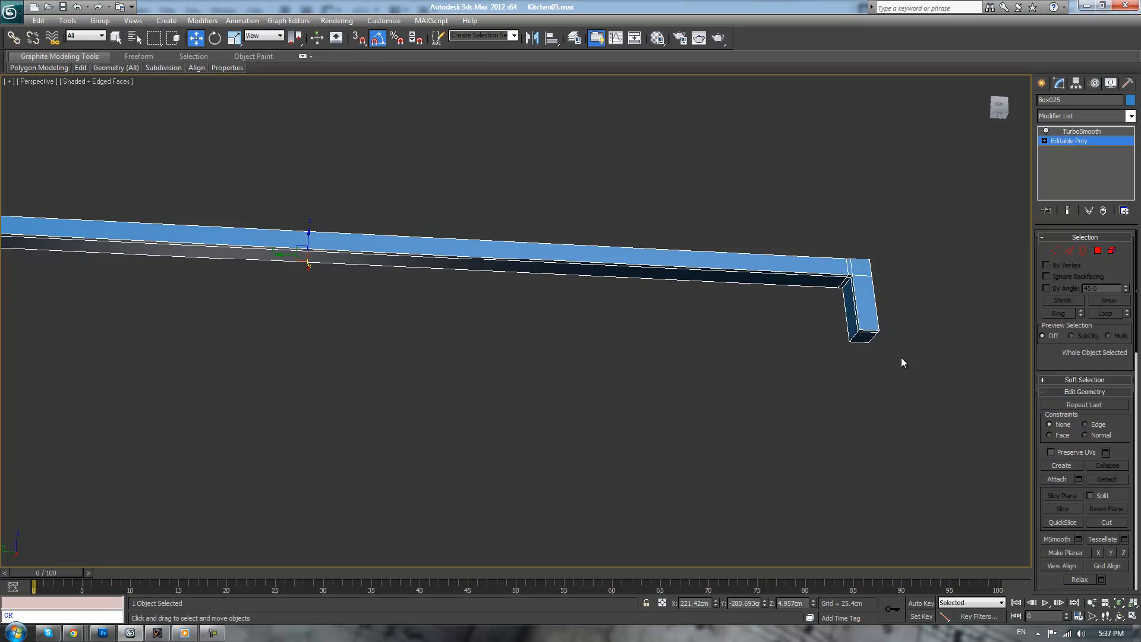
left_click(1054, 251)
middle_click_drag(1004, 277, 890, 320, "alt")
left_click_drag(844, 284, 890, 331)
scroll(622, 344, "down", 3)
scroll(415, 360, "up", 3)
middle_click_drag(226, 317, 678, 368)
left_click_drag(407, 374, 432, 445, "ctrl")
scroll(523, 387, "down", 2)
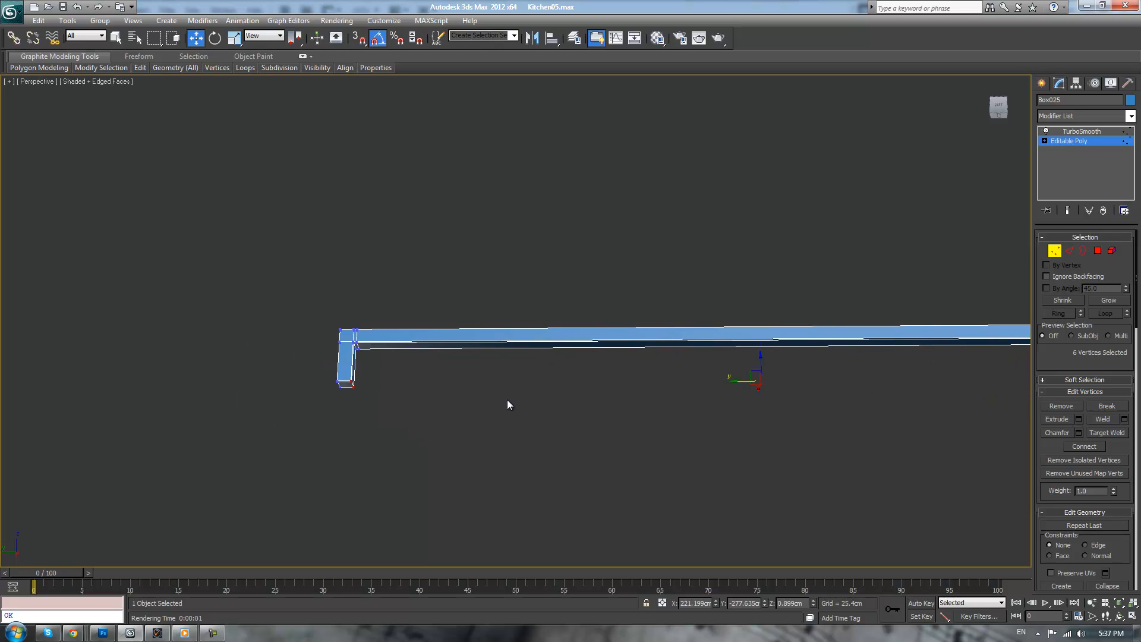
key("r")
left_click_drag(801, 385, 793, 377)
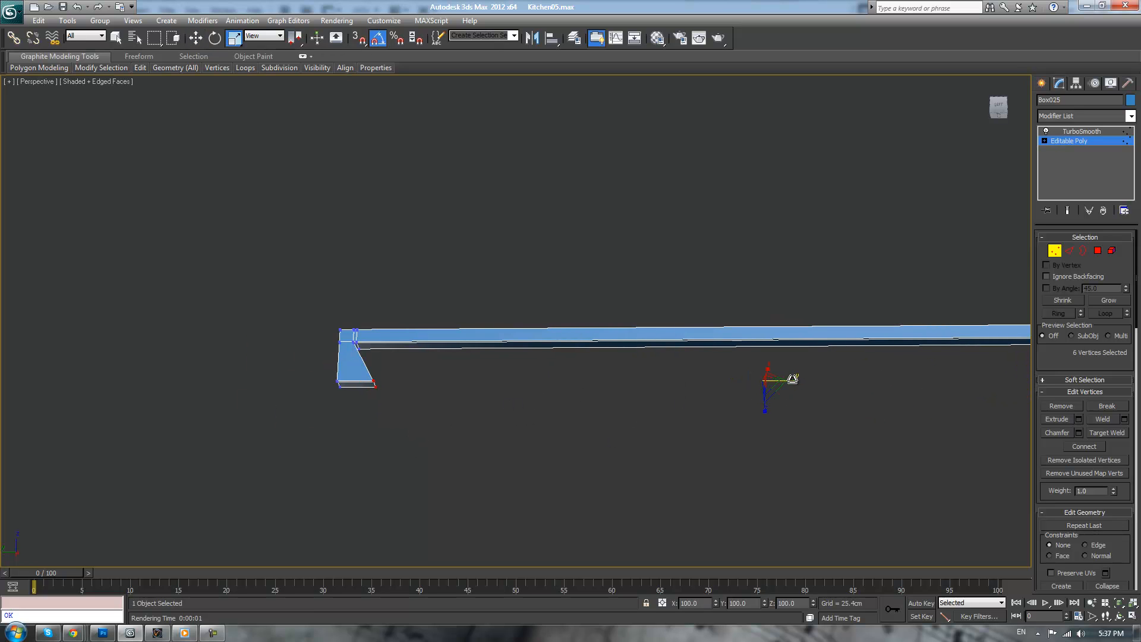
- Connect one leg's vertical edges with a single segment at slide 88, close to the leg's bottom
left_click(1069, 251)
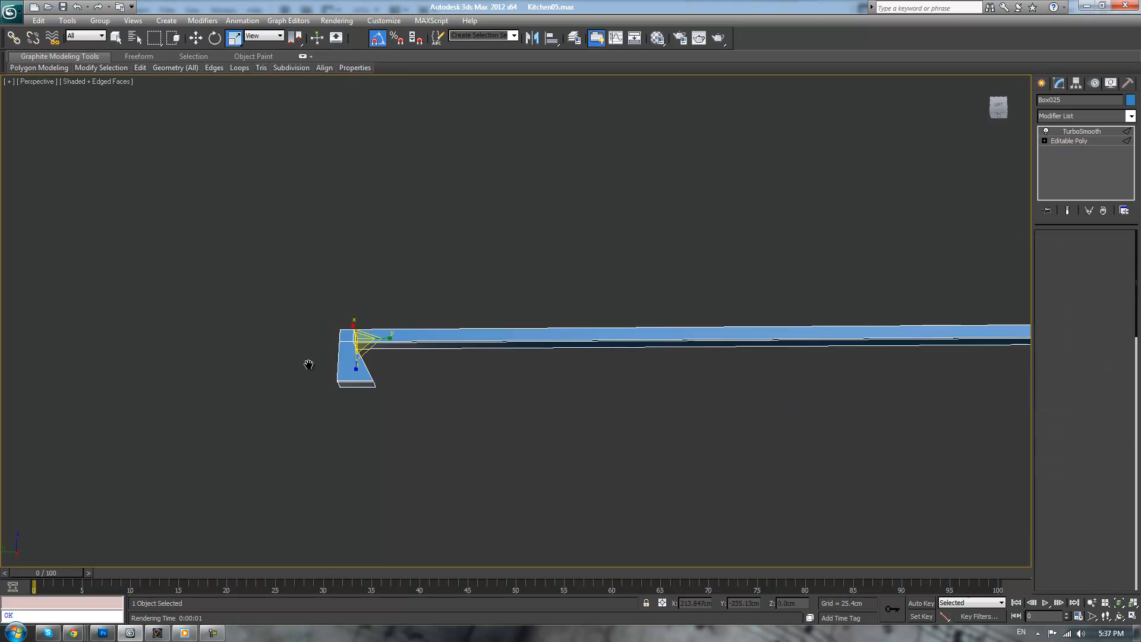
scroll(296, 357, "up", 2)
middle_click_drag(296, 357, 344, 418)
left_click_drag(345, 419, 461, 442)
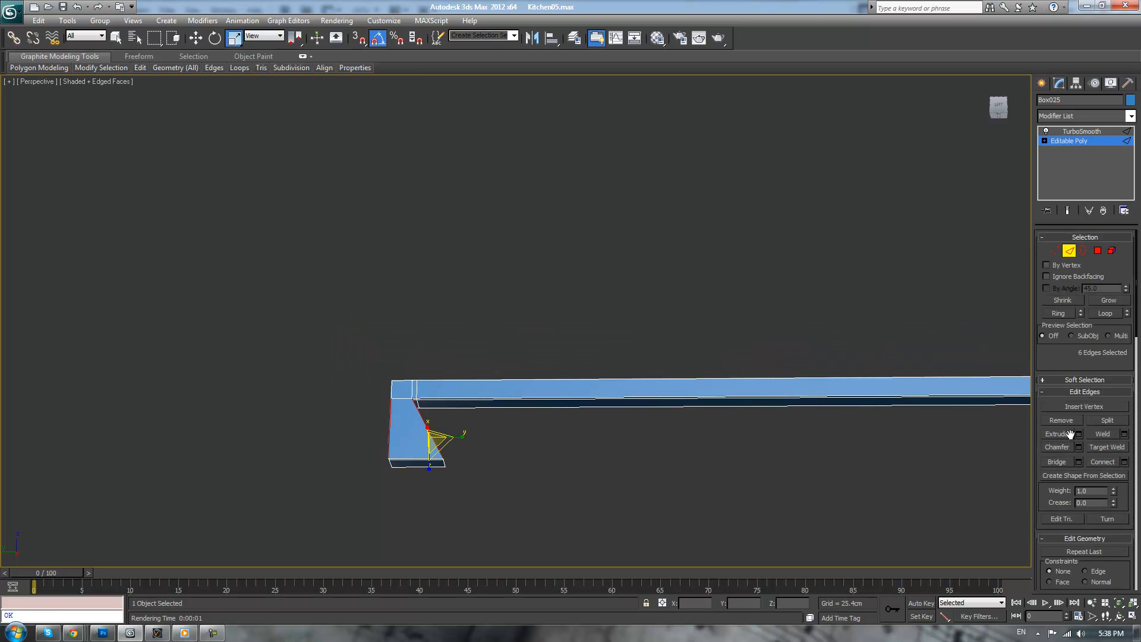
left_click(1124, 462)
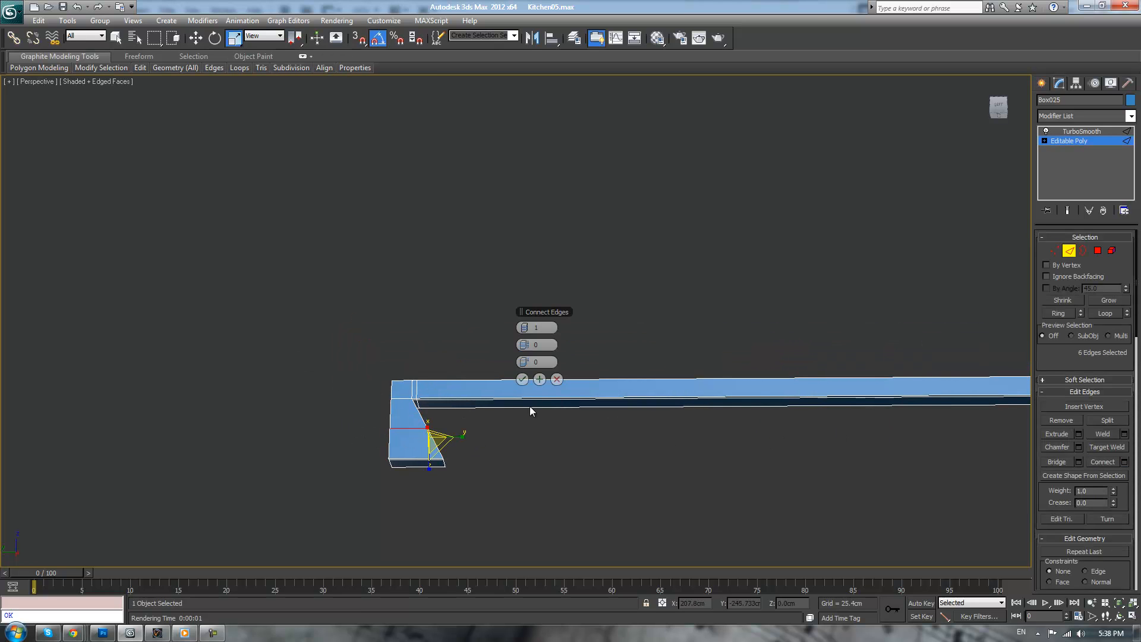
left_click_drag(523, 362, 731, 380)
left_click(522, 379)
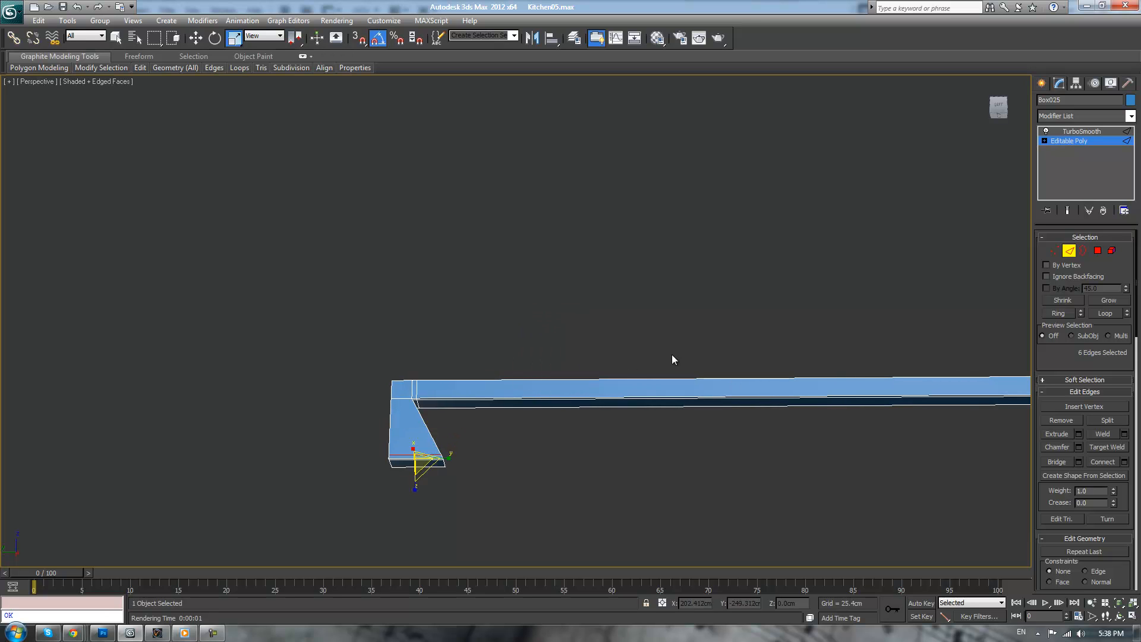
- Connect the opposite leg's vertical edges with one segment at slide 88, then clear the edge selection
key("z")
middle_click_drag(579, 351, 293, 395)
scroll(294, 396, "up", 2)
left_click_drag(460, 425, 578, 417)
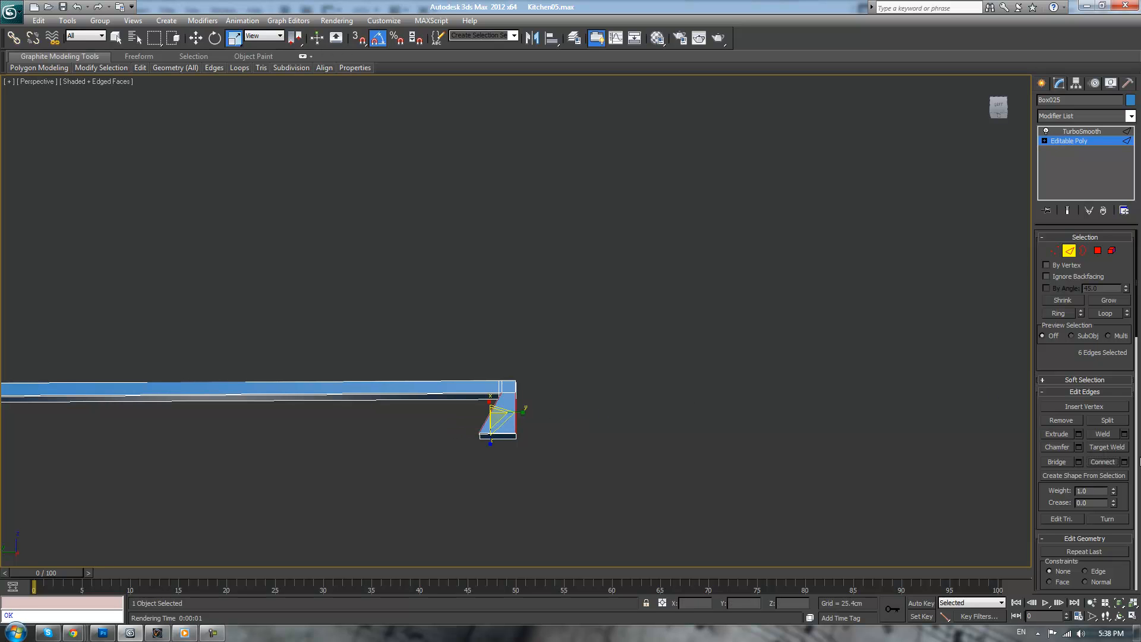
left_click(1125, 462)
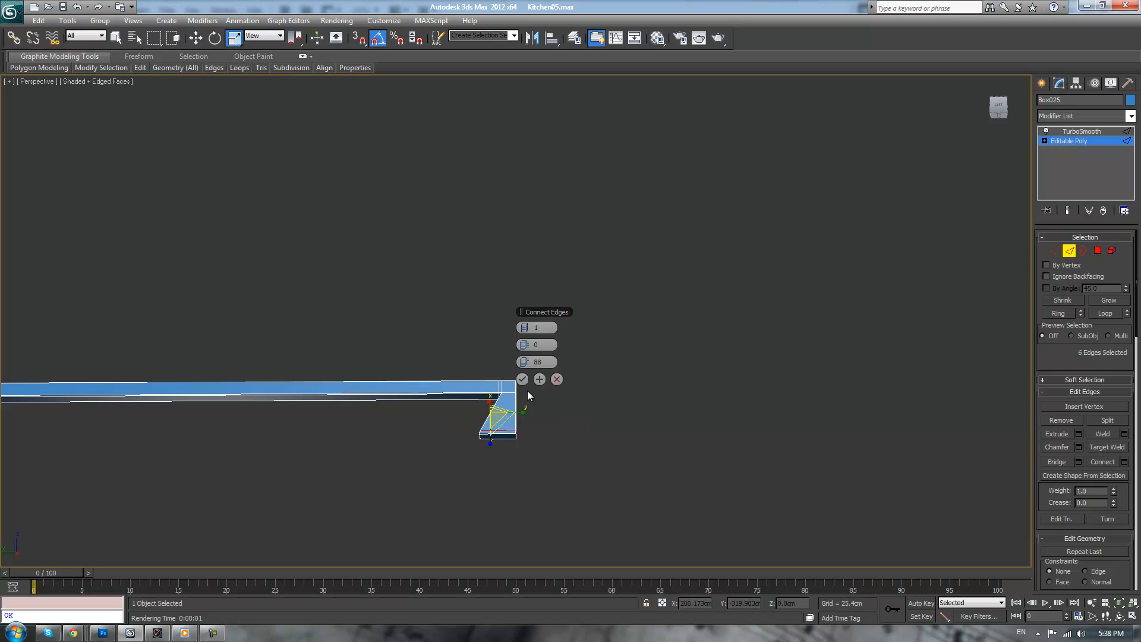
left_click(520, 380)
left_click(604, 401)
- Return to the TurboSmooth level, turn off edged faces to check the shaded bar, and exit isolation mode
middle_click_drag(604, 401, 618, 400)
scroll(618, 400, "up", 4)
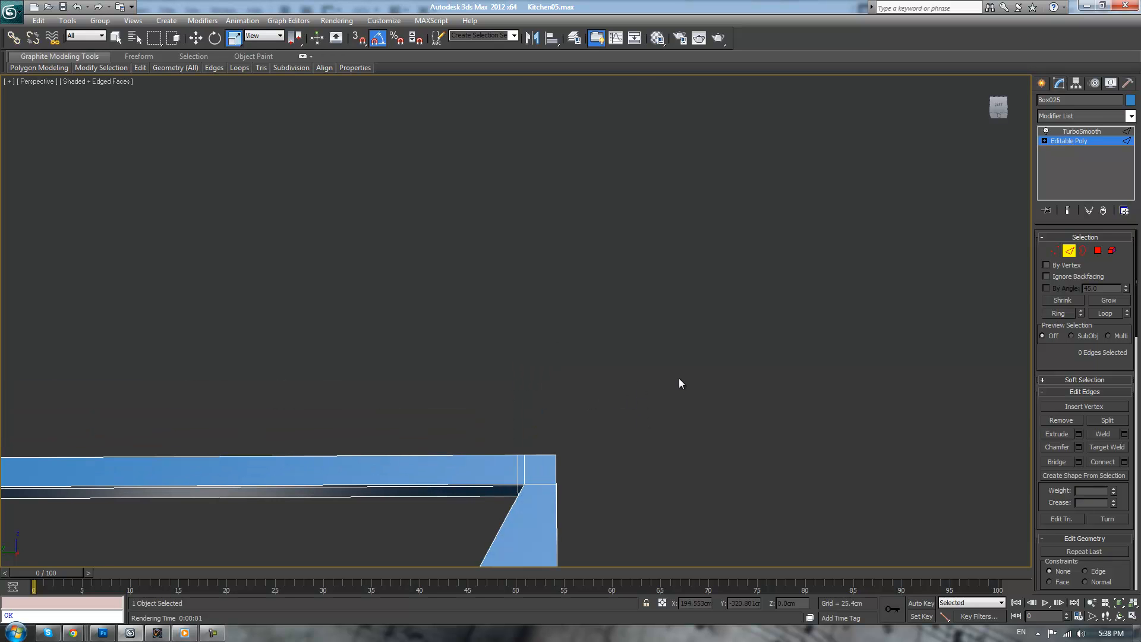
left_click(1073, 131)
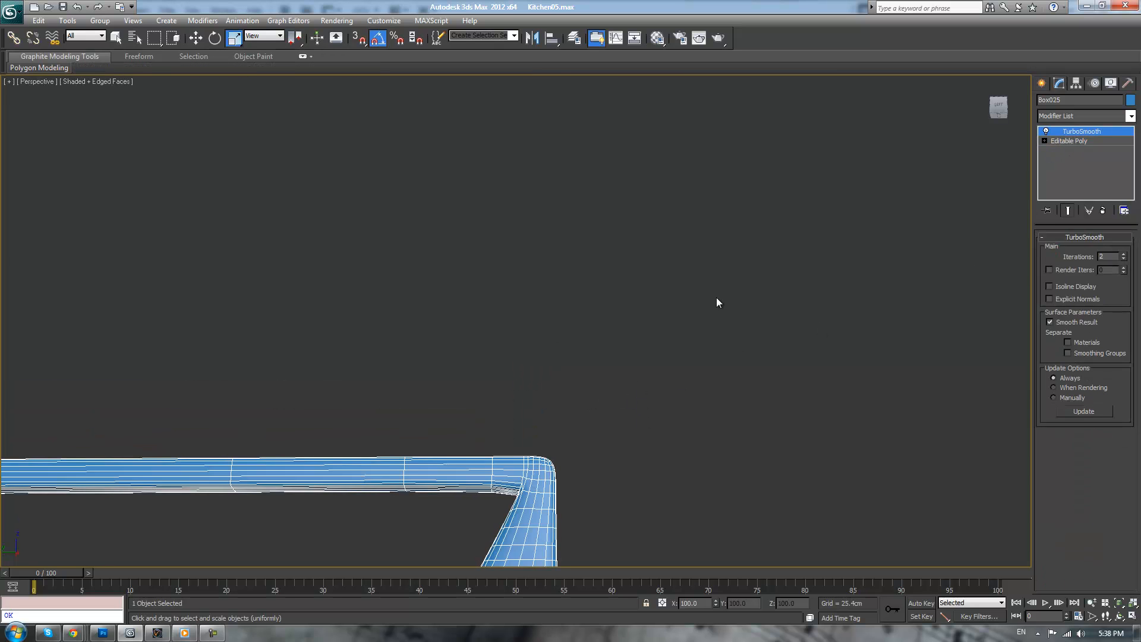
scroll(737, 280, "down", 3)
key("F3")
mouse_move(731, 294)
middle_mouse_down()
mouse_move(809, 291)
mouse_move(501, 303)
mouse_move(516, 312)
middle_mouse_up()
key("F3")
key("j")
key("F4")
scroll(760, 313, "down", 4)
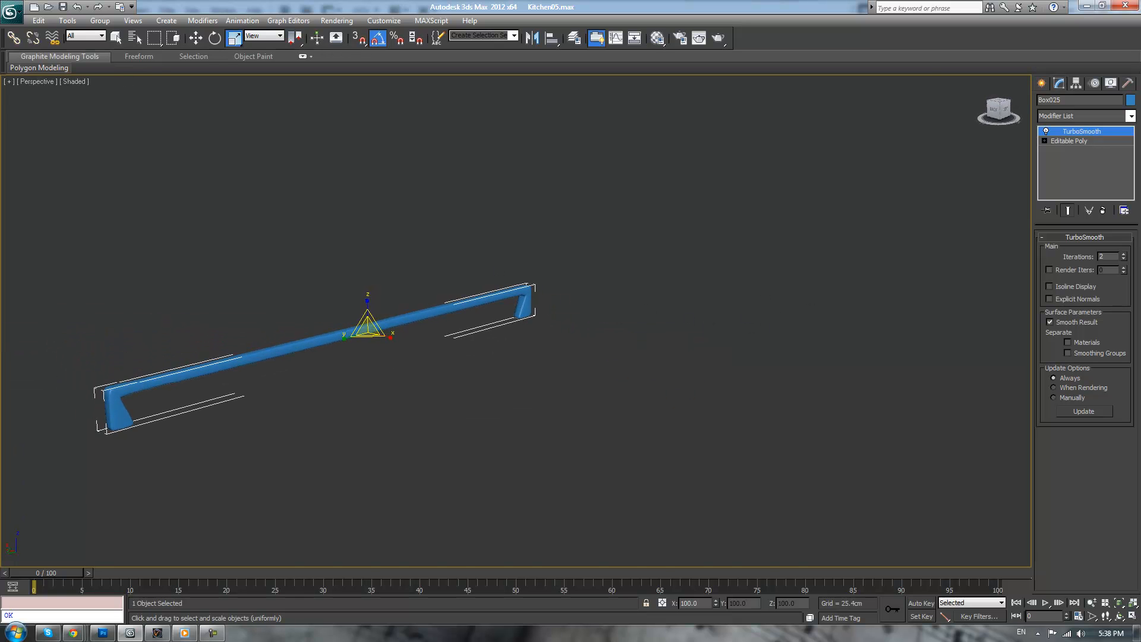
key("alt+q")
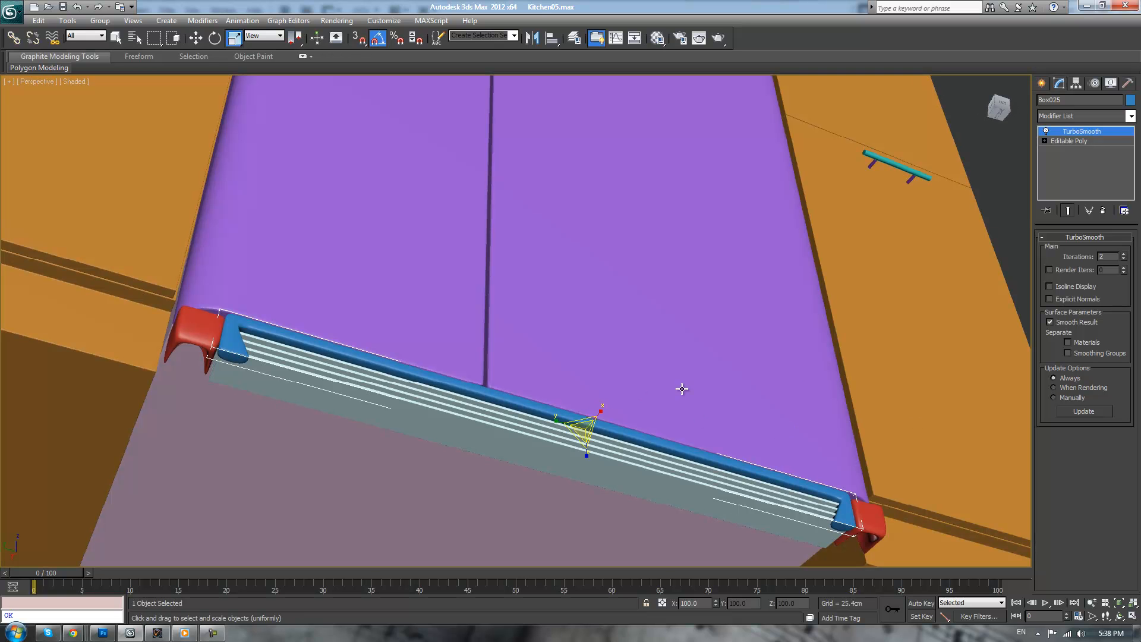
- Deselect the bar and view the kitchen with the finished refrigerator grille through VRayPhysicalCamera001
left_click(1004, 153)
middle_click_drag(1005, 153, 567, 402, "alt")
scroll(605, 399, "down", 8)
key("c")
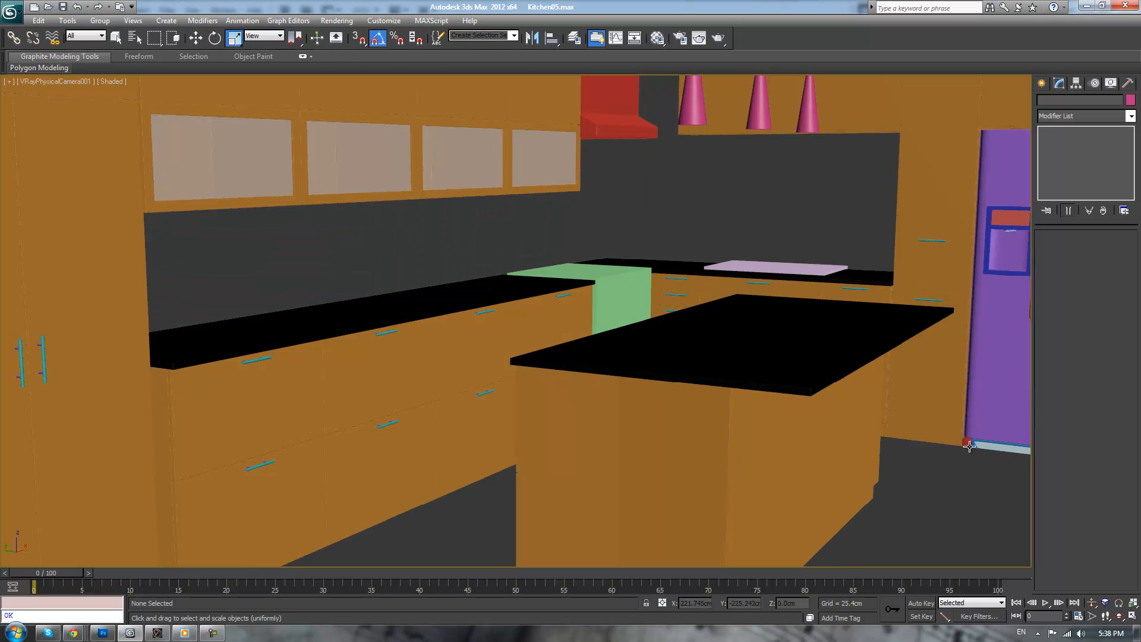